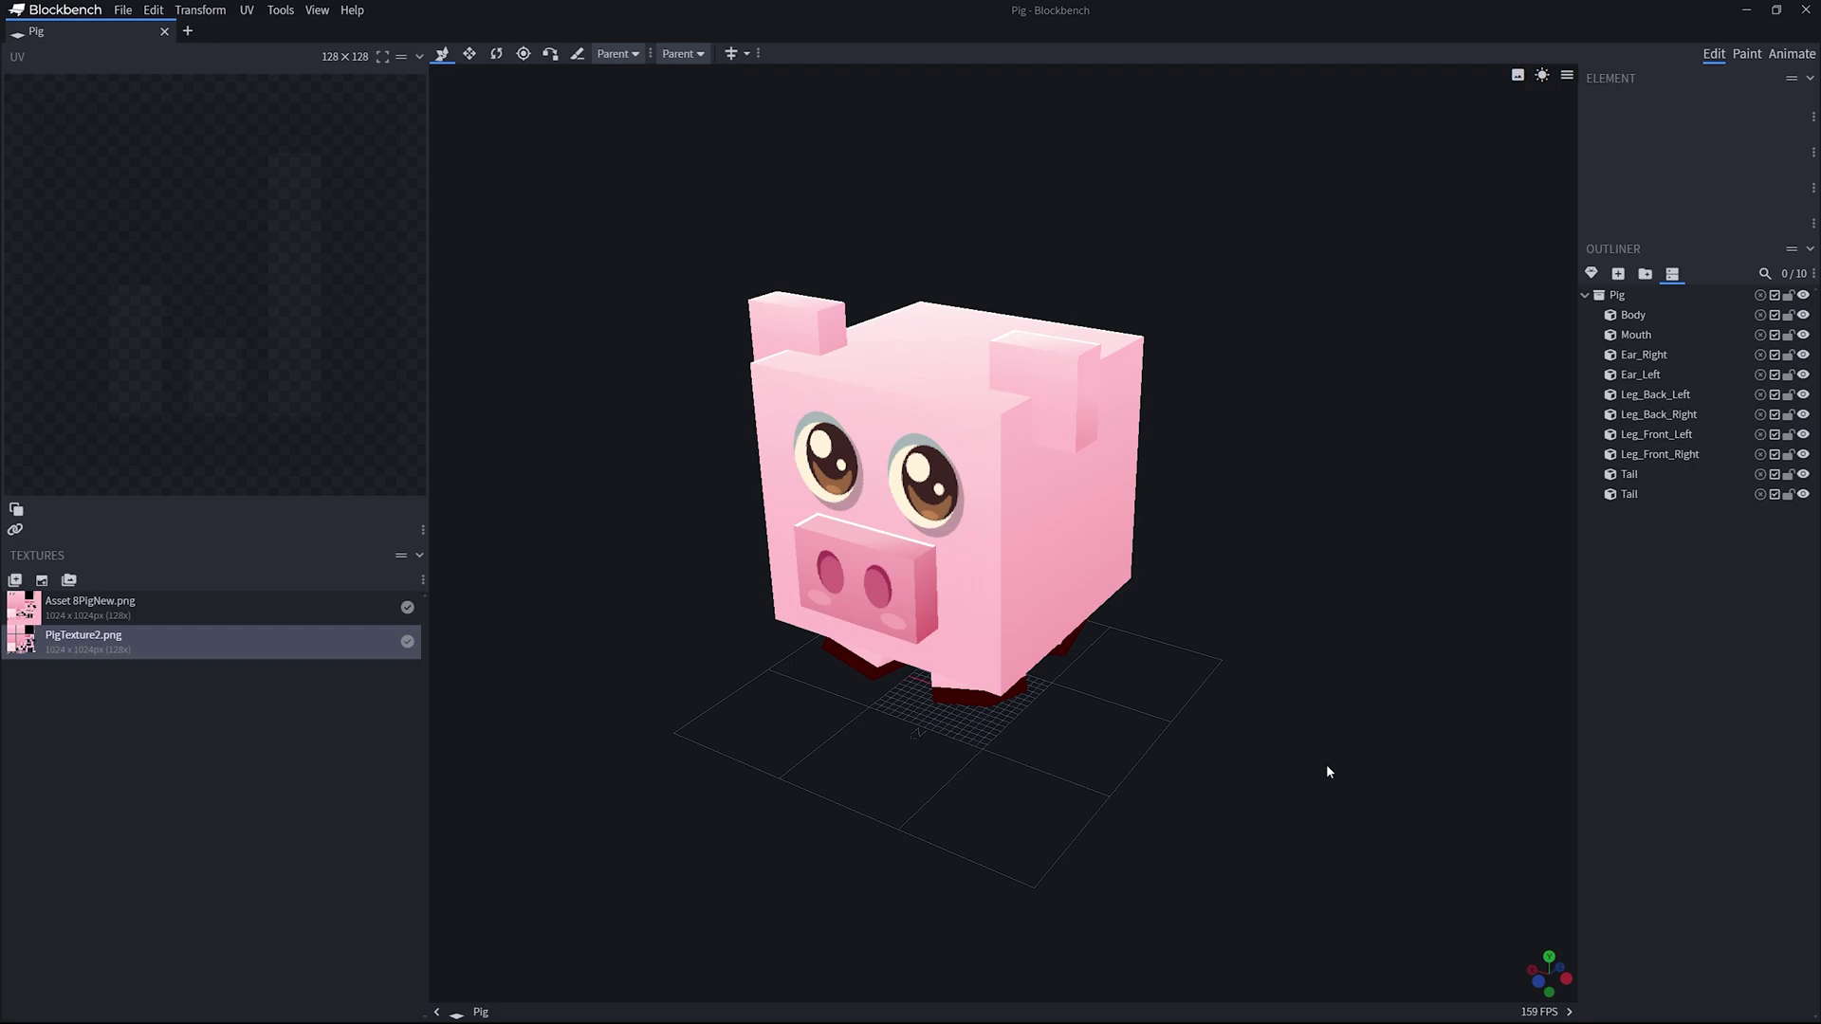
# Step: Examine the textured pig model from several angles and how the animals look in the running farm game preview
pyautogui.moveTo(1333, 765); pyautogui.dragTo(1235, 721)
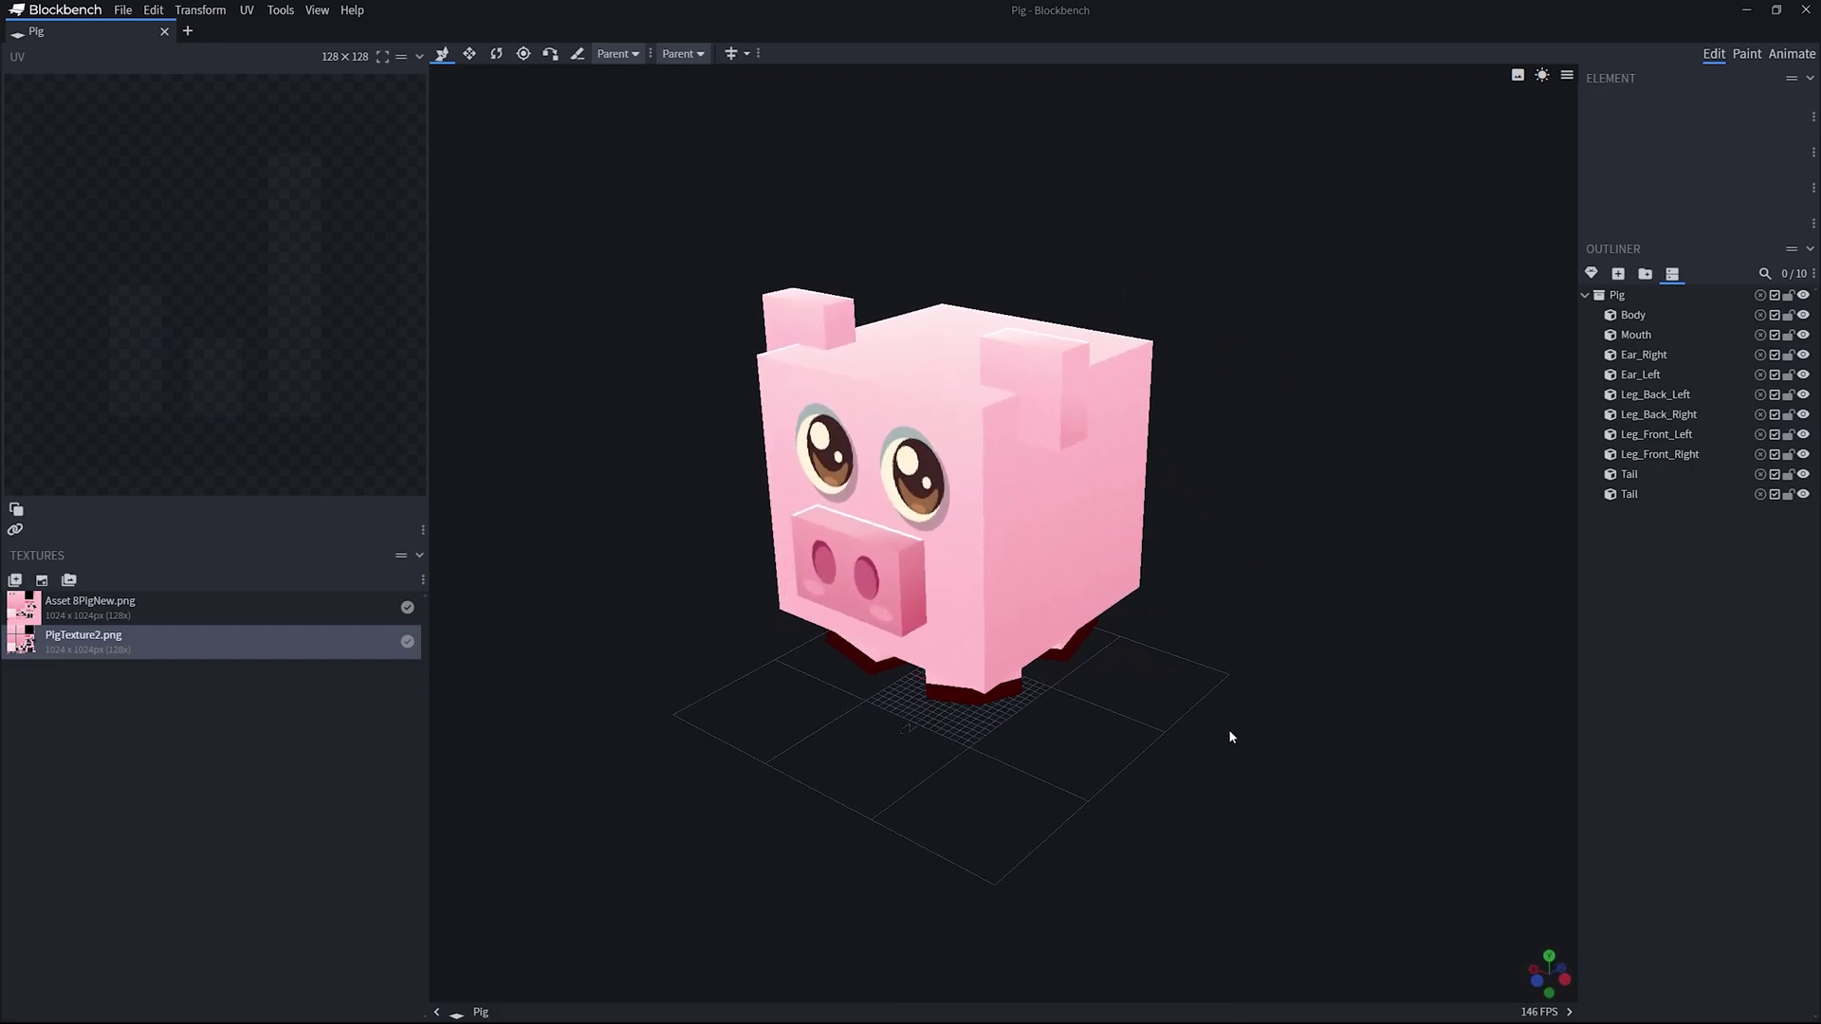
pyautogui.moveTo(1345, 704)
pyautogui.mouseDown()
pyautogui.moveTo(1422, 731)
pyautogui.moveTo(1341, 699)
pyautogui.moveTo(1337, 714)
pyautogui.mouseUp()
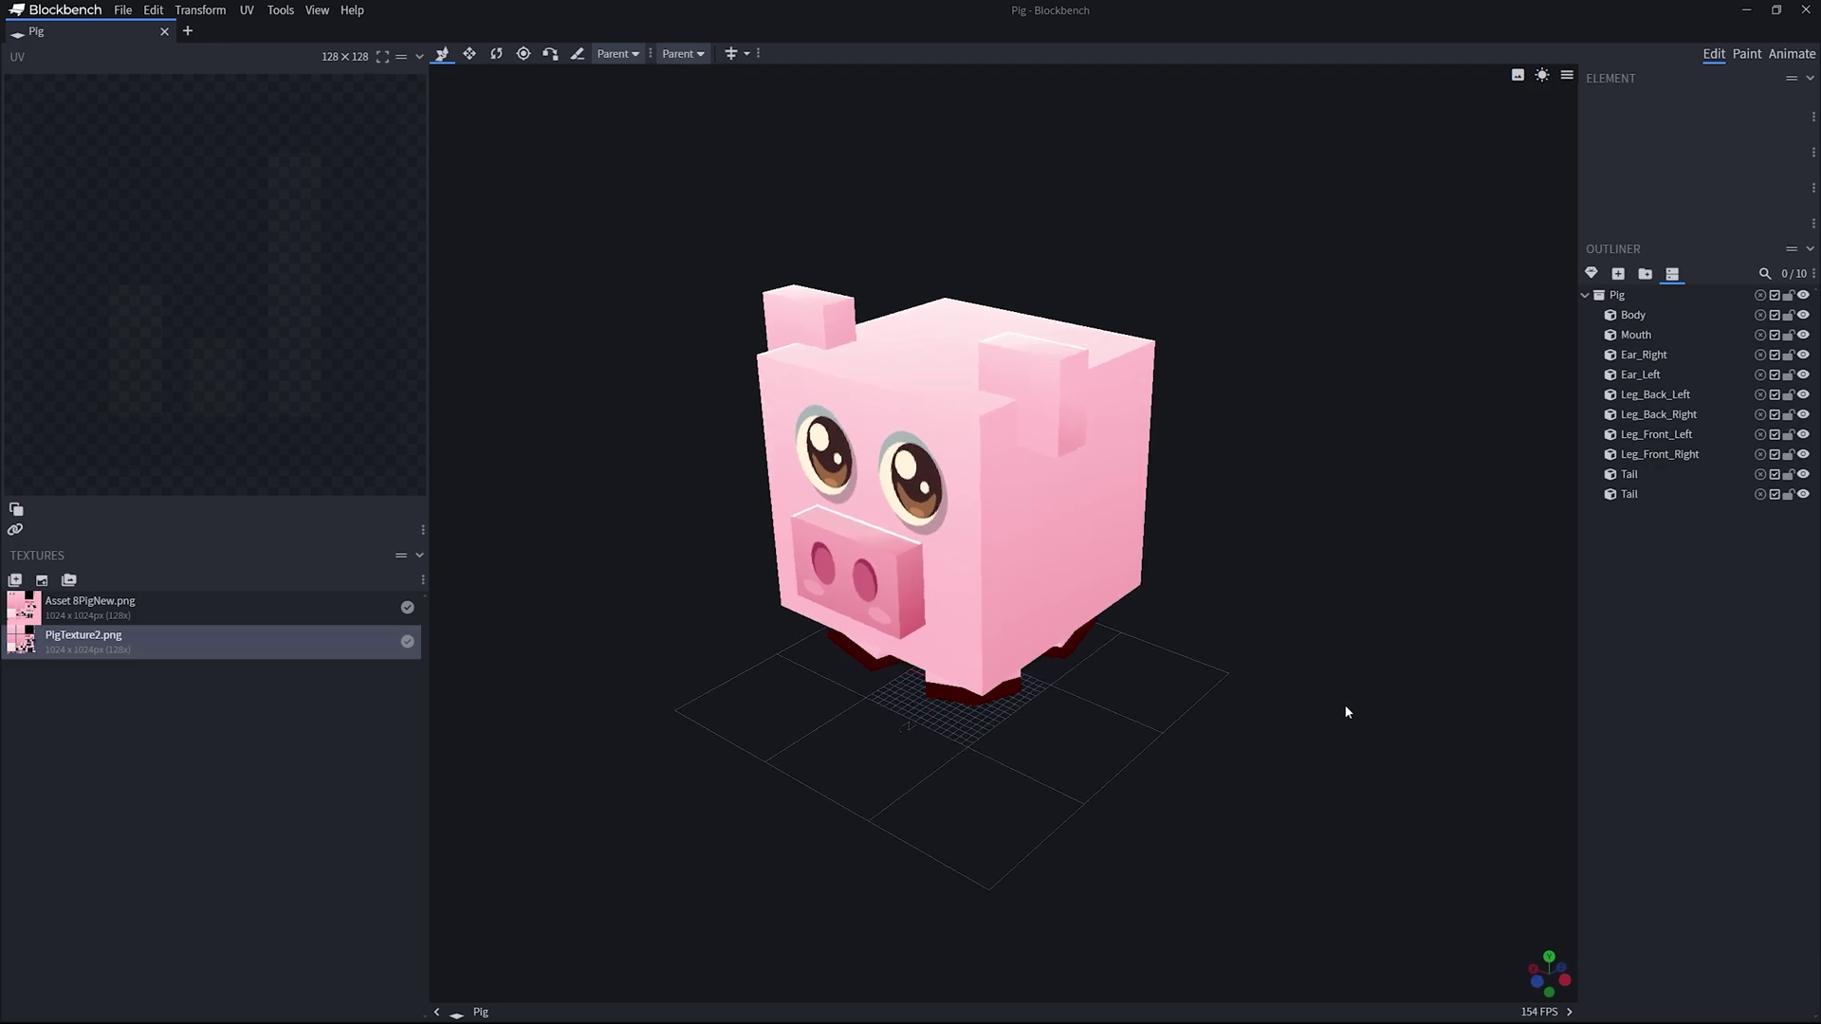
pyautogui.moveTo(1345, 707); pyautogui.dragTo(1198, 714)
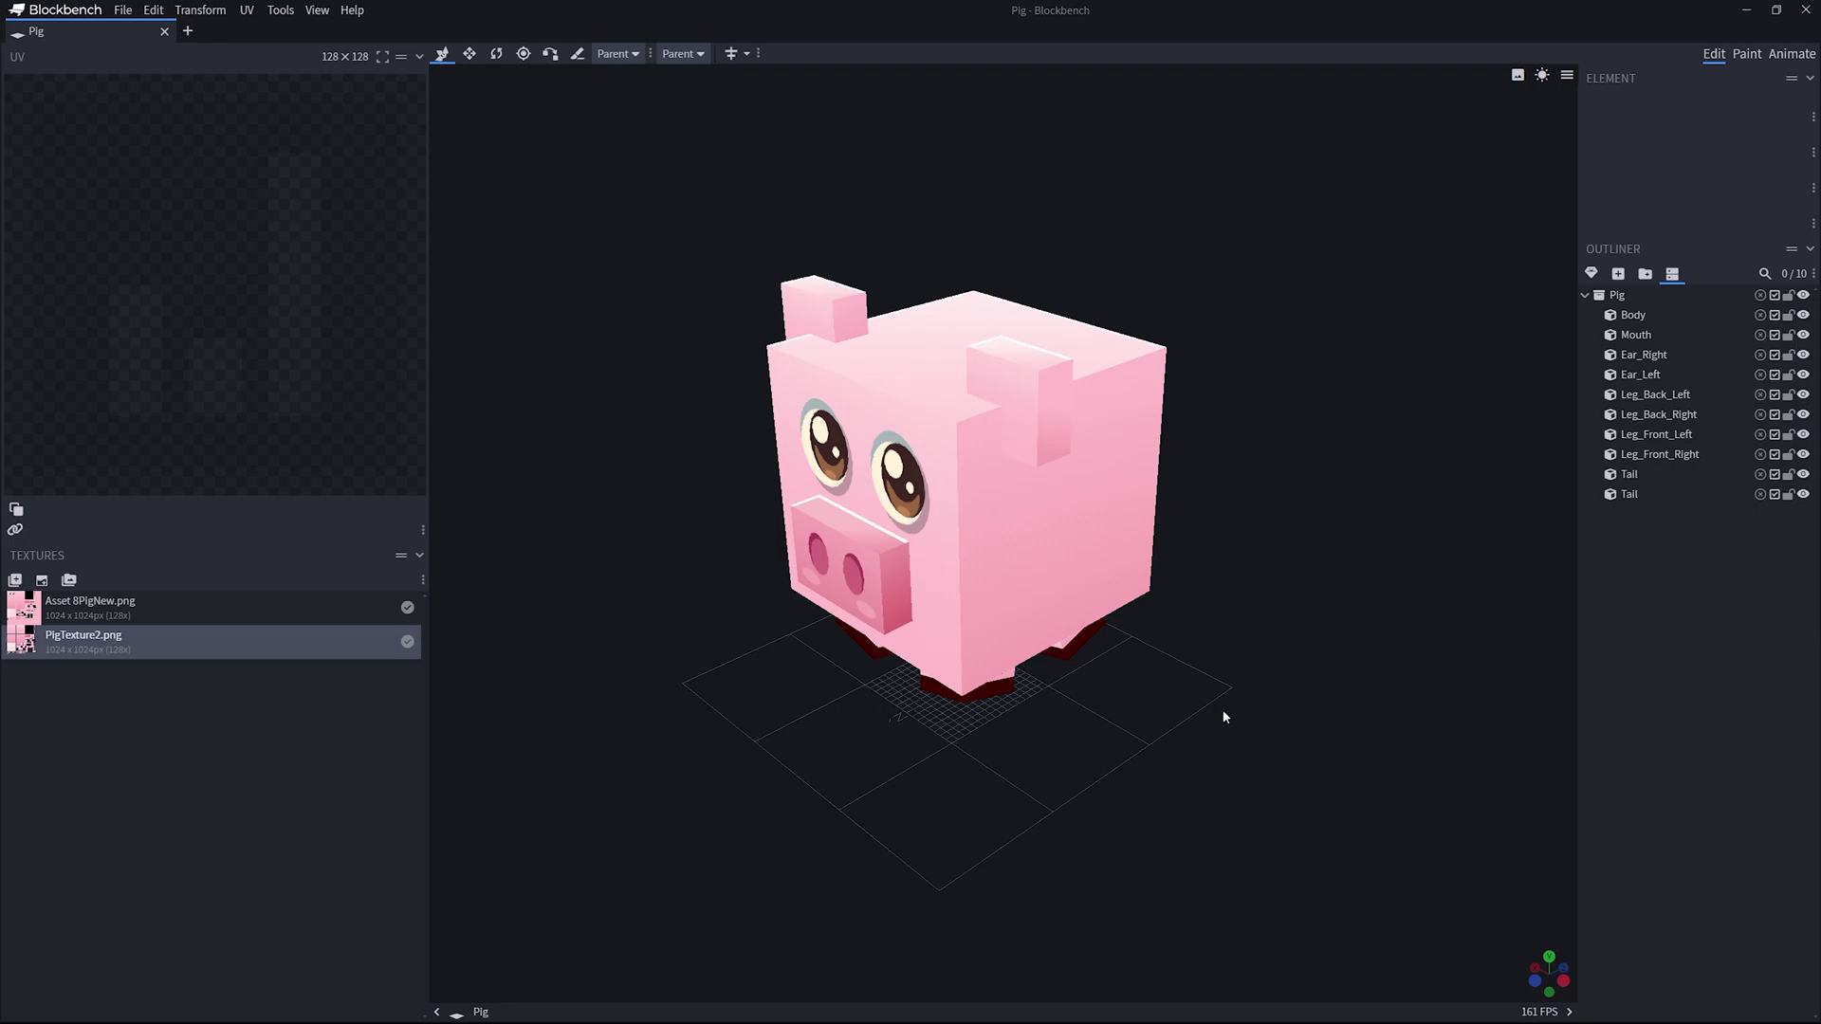
pyautogui.scroll(1, 1221, 718)
pyautogui.moveTo(1195, 692); pyautogui.dragTo(1254, 710)
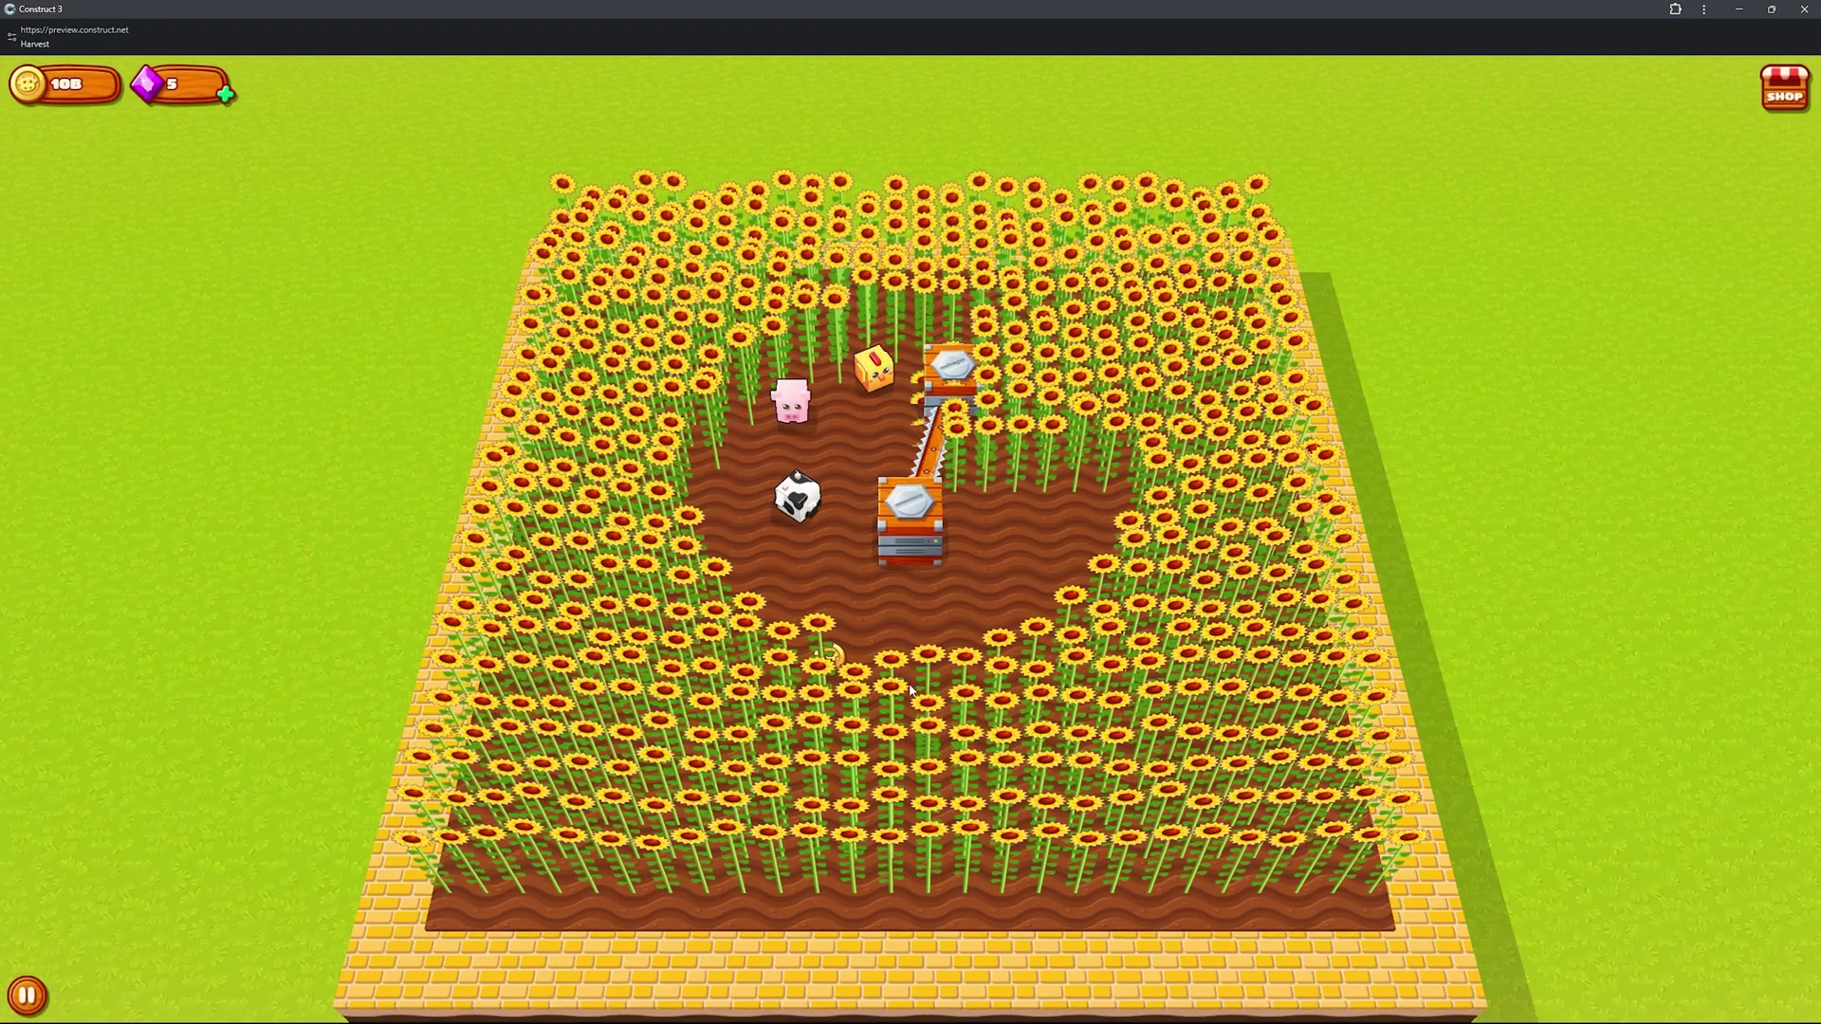
pyautogui.click(911, 683)
pyautogui.click(941, 658)
pyautogui.click(1006, 673)
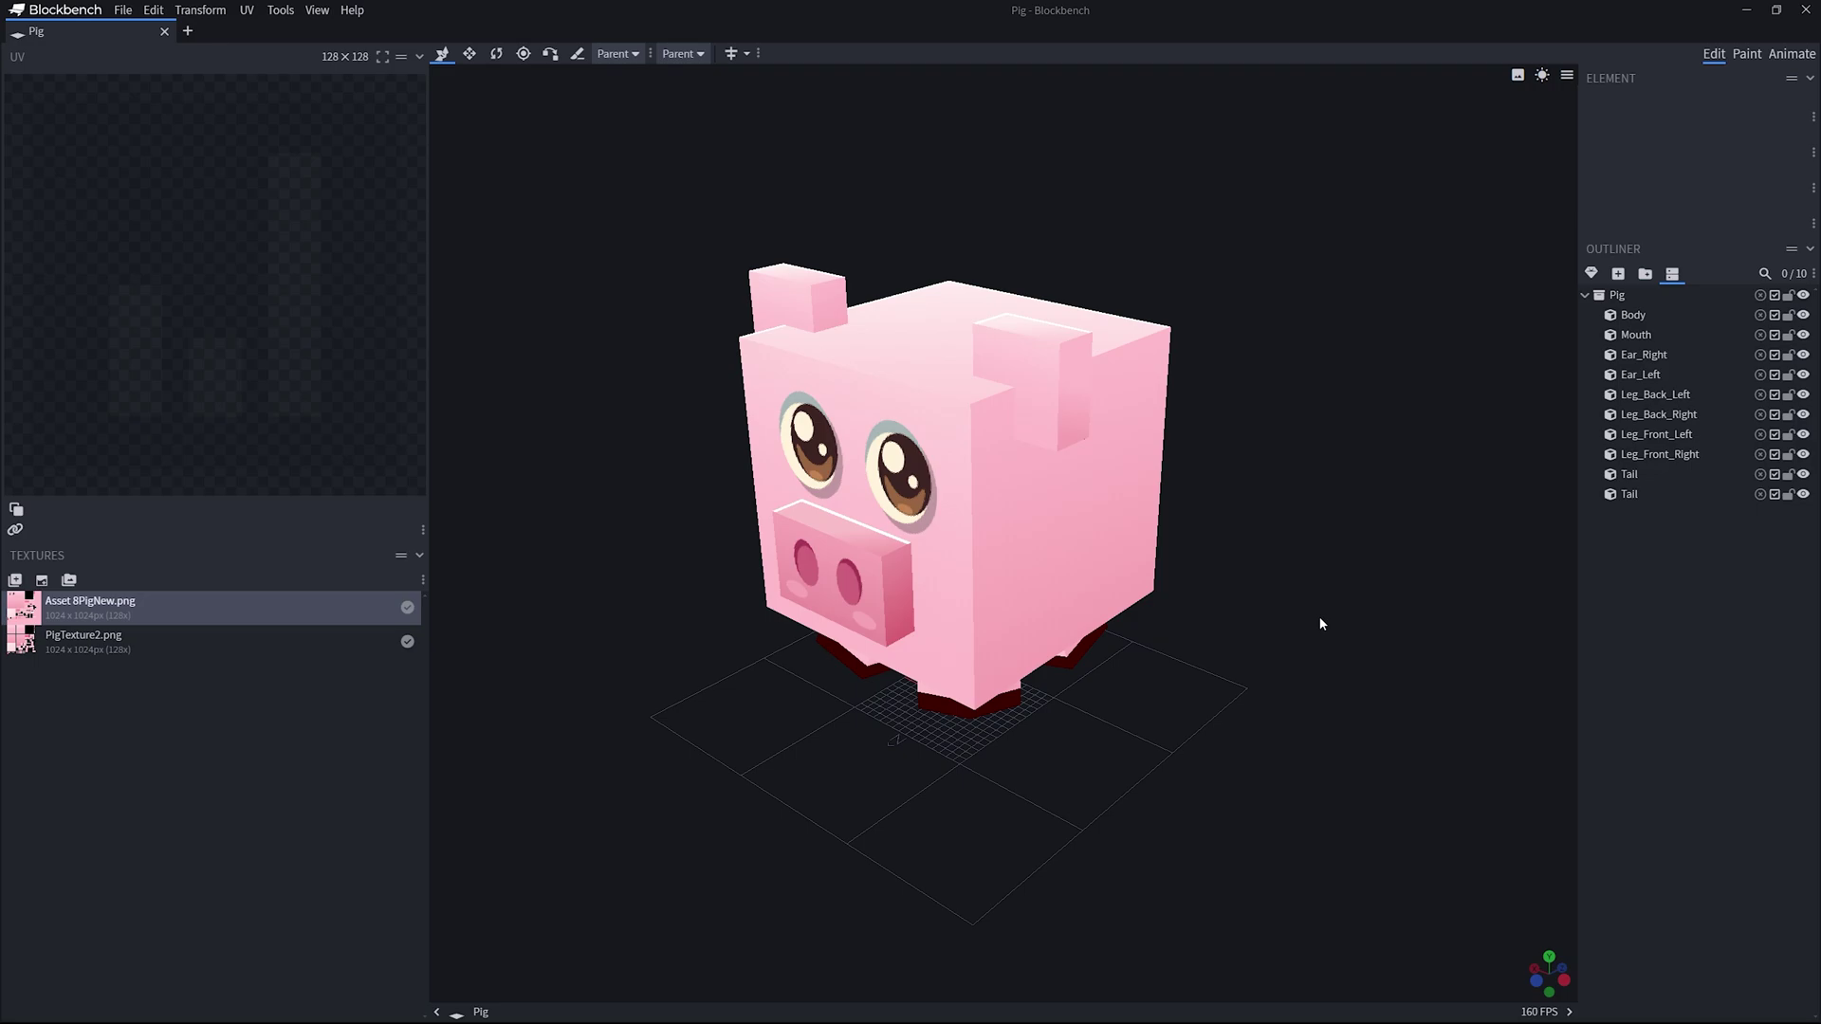
# Step: Create a new Generic Model project named Sheep with a 128 × 128 texture size
pyautogui.click(124, 11)
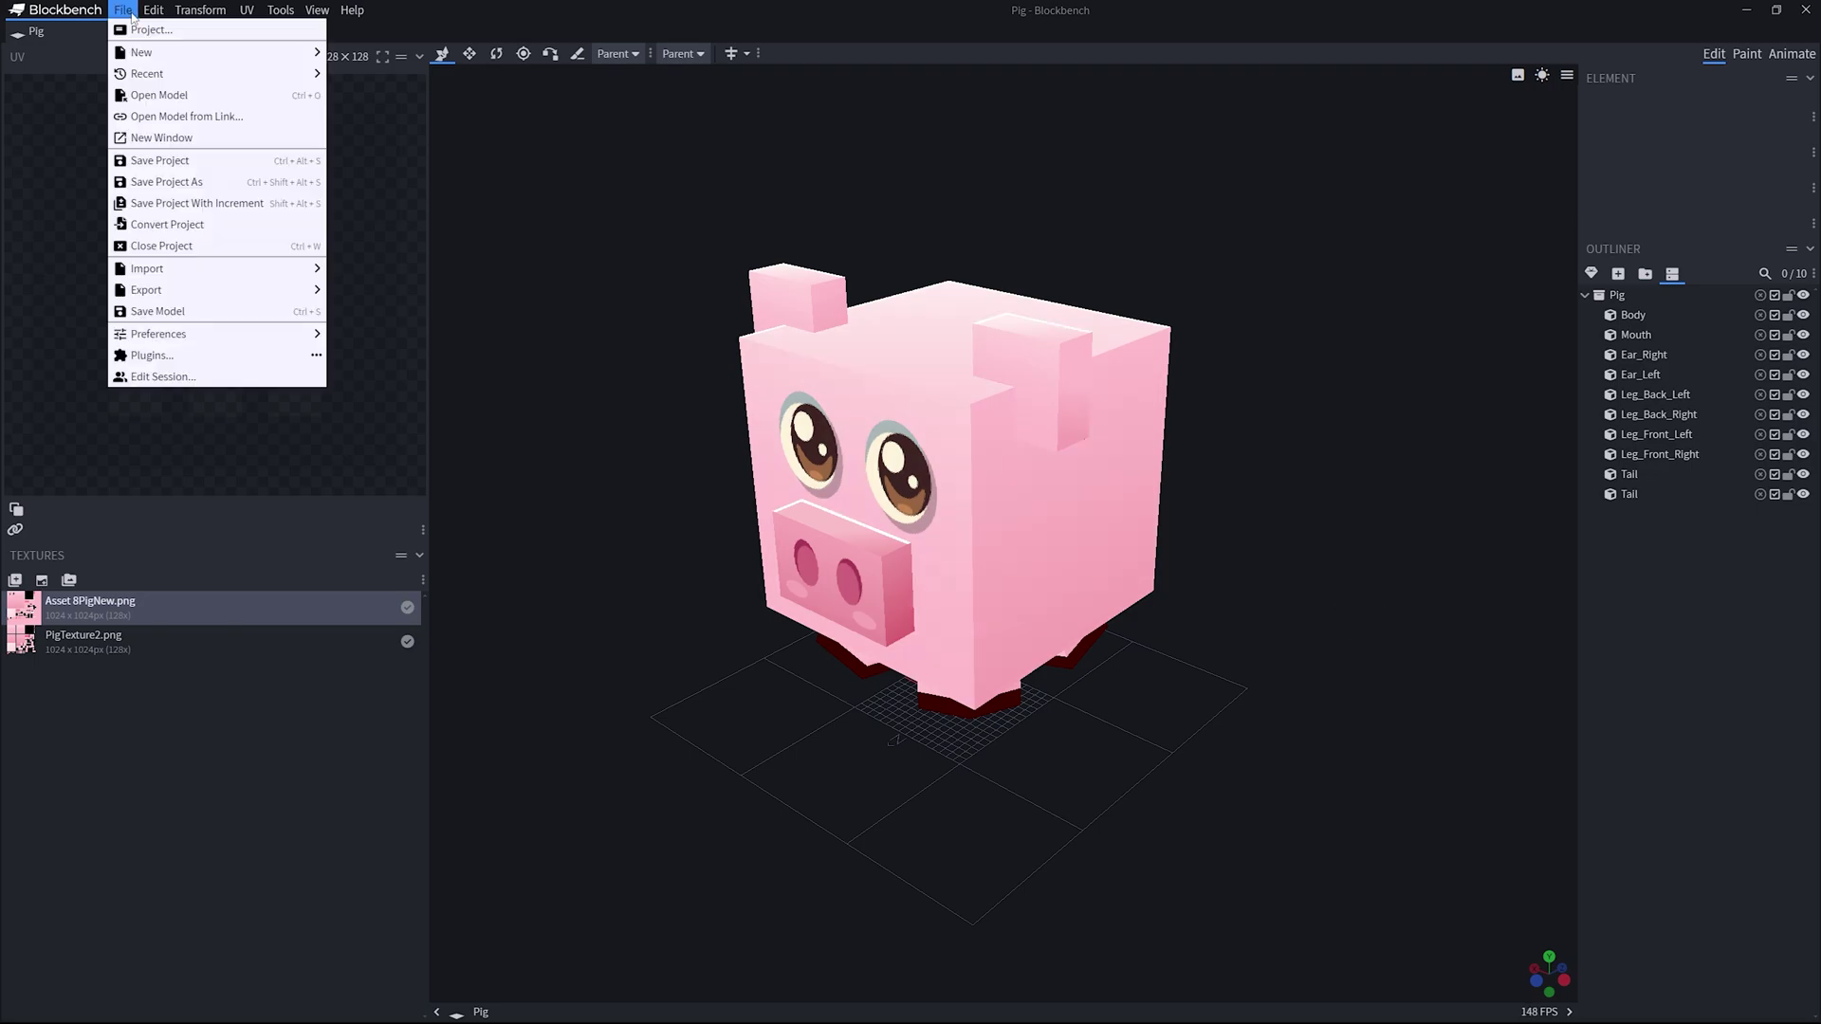
pyautogui.moveTo(303, 74)
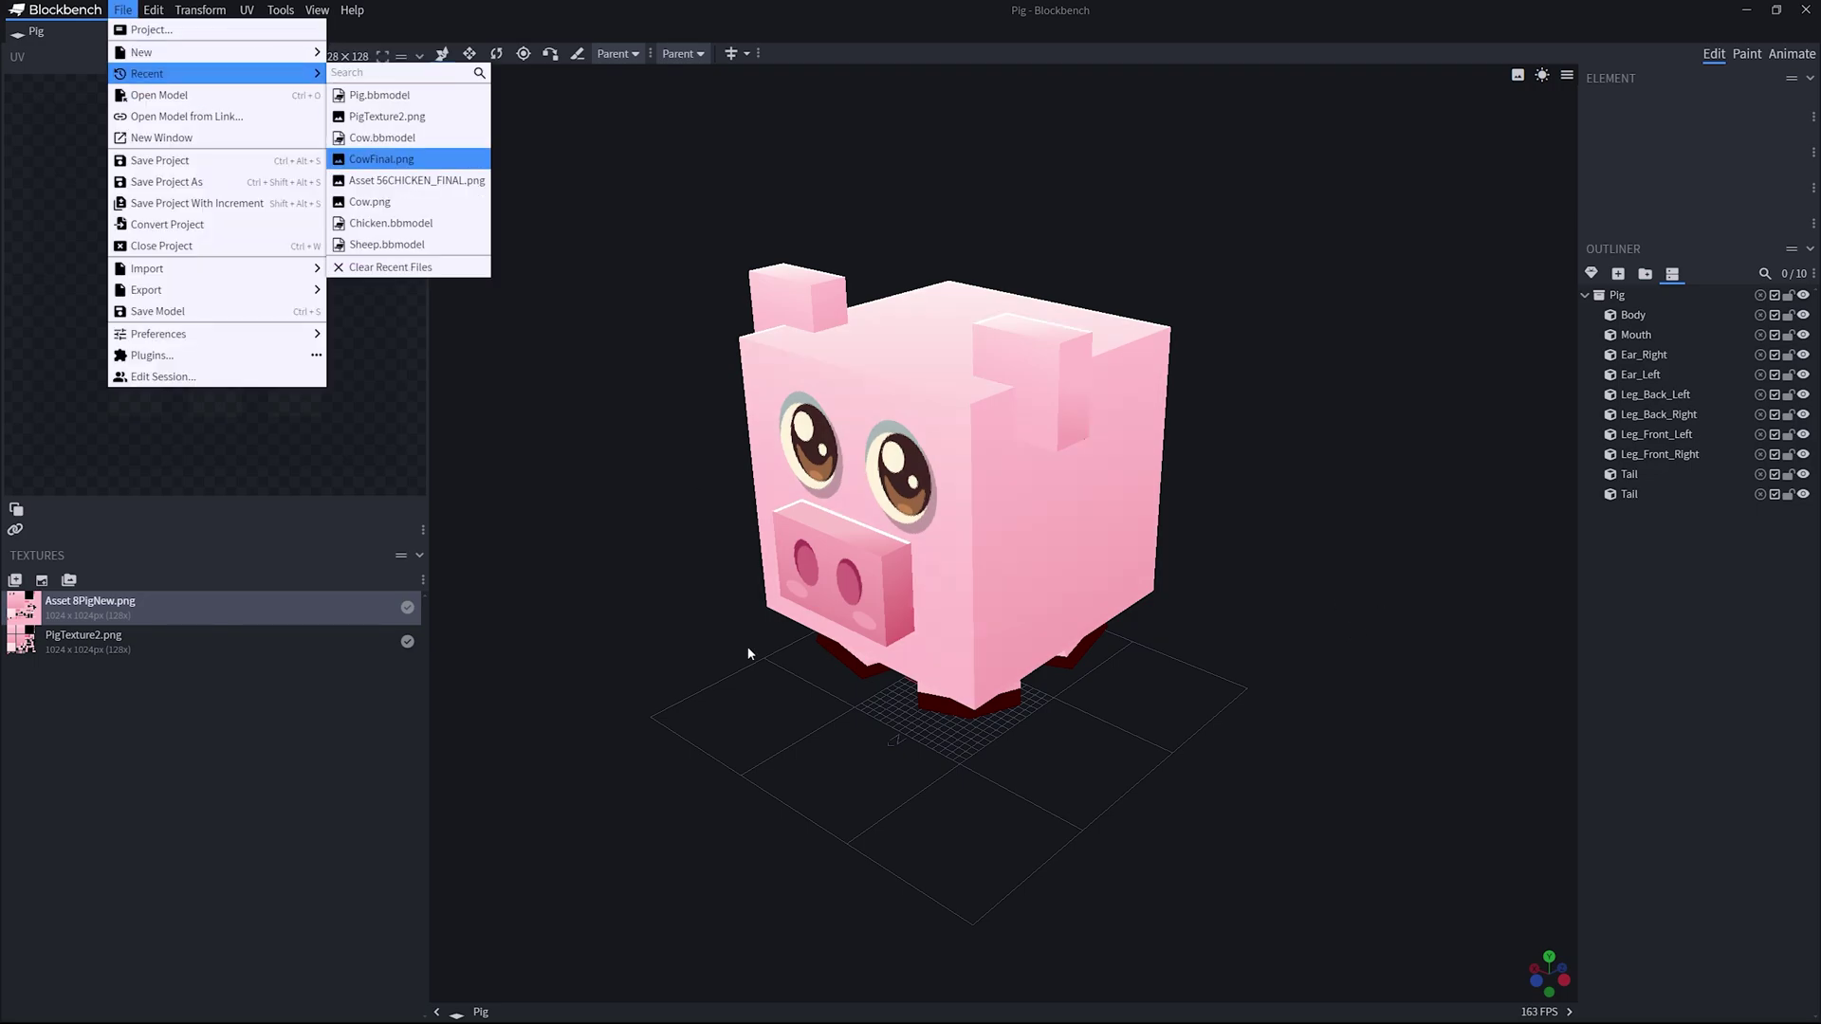
pyautogui.moveTo(162, 59)
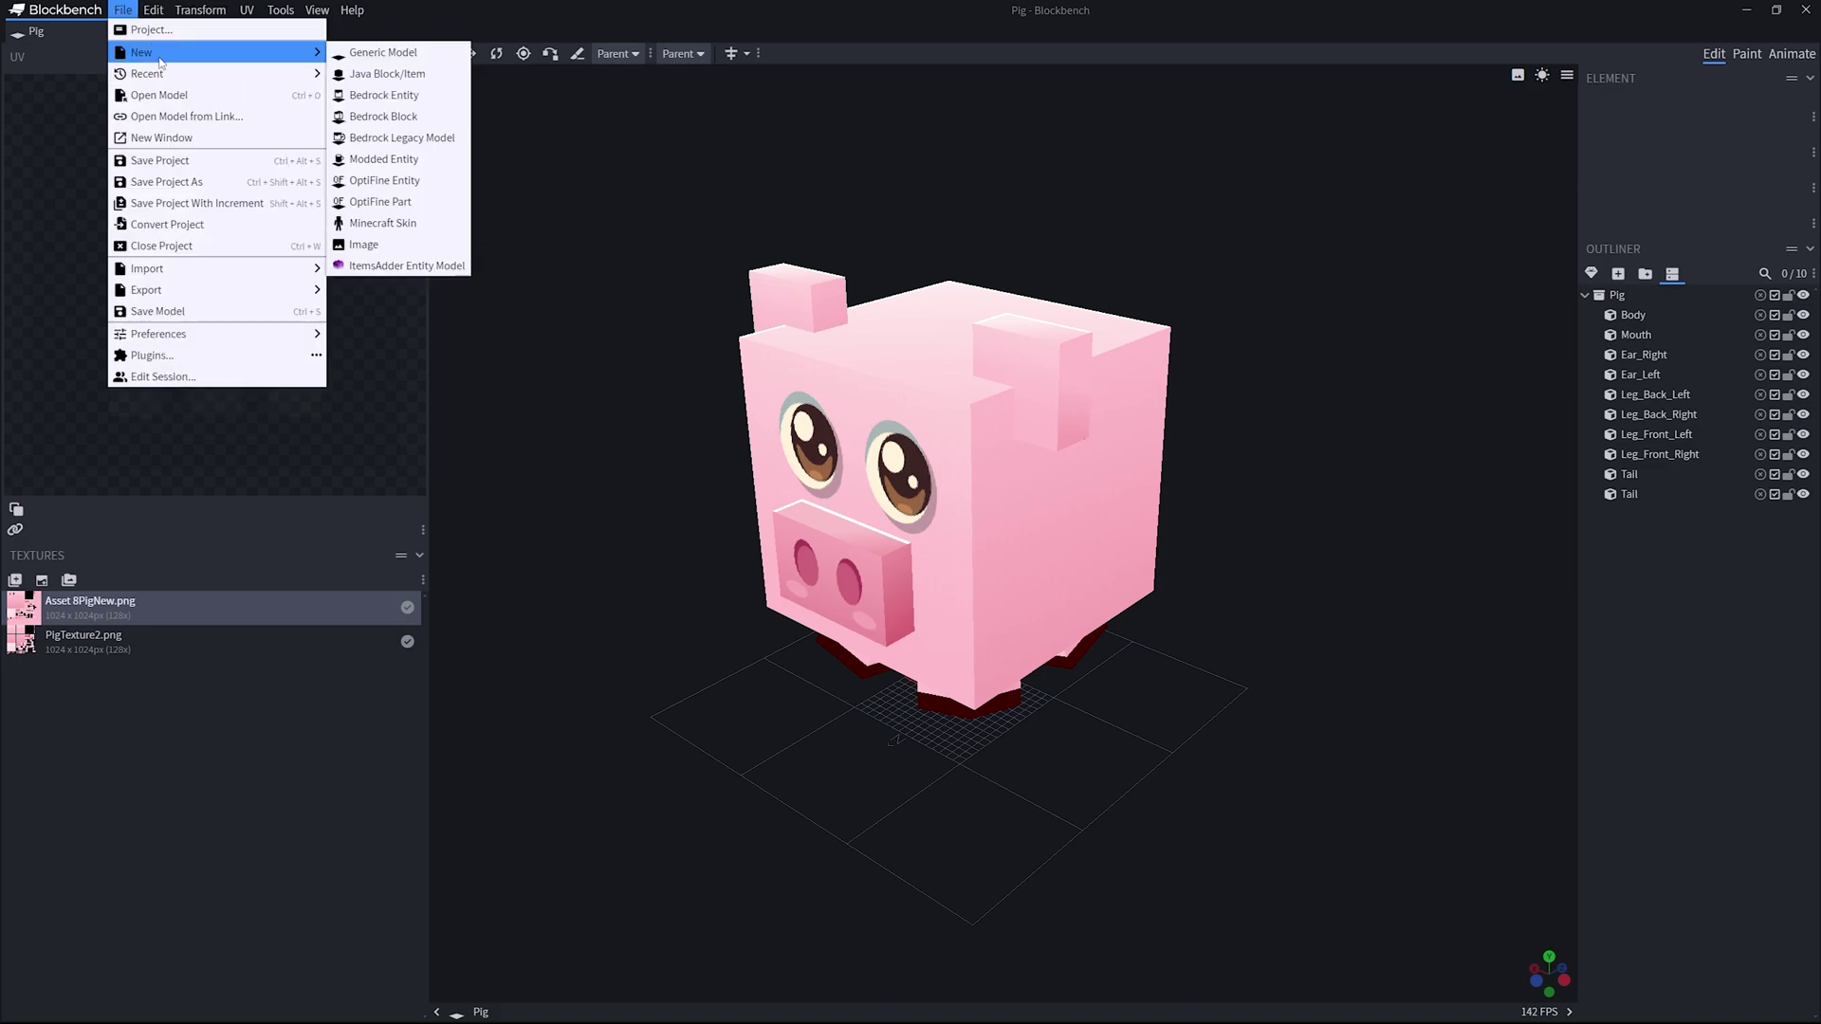
pyautogui.click(395, 55)
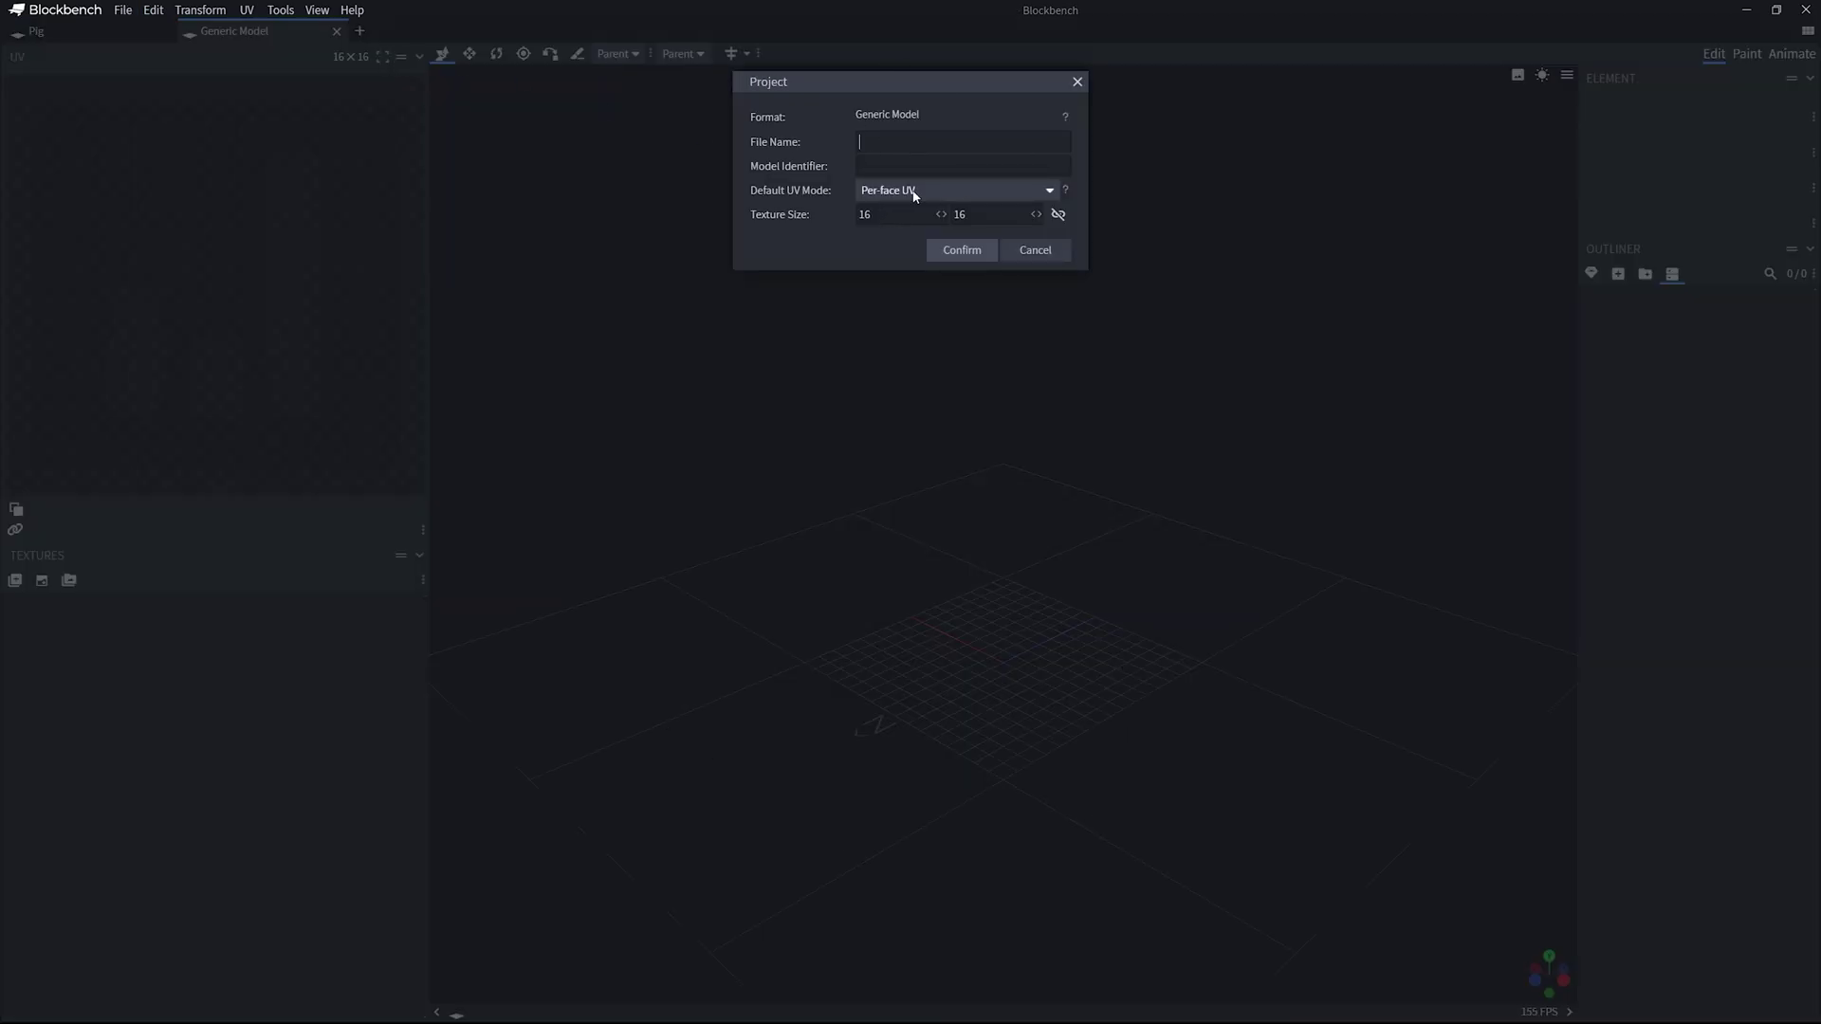
pyautogui.click(888, 141)
pyautogui.write('Sheep')
pyautogui.doubleClick(890, 215)
pyautogui.write('128')
pyautogui.press('Tab')
pyautogui.write('12')
pyautogui.click(969, 250)
pyautogui.click(956, 256)
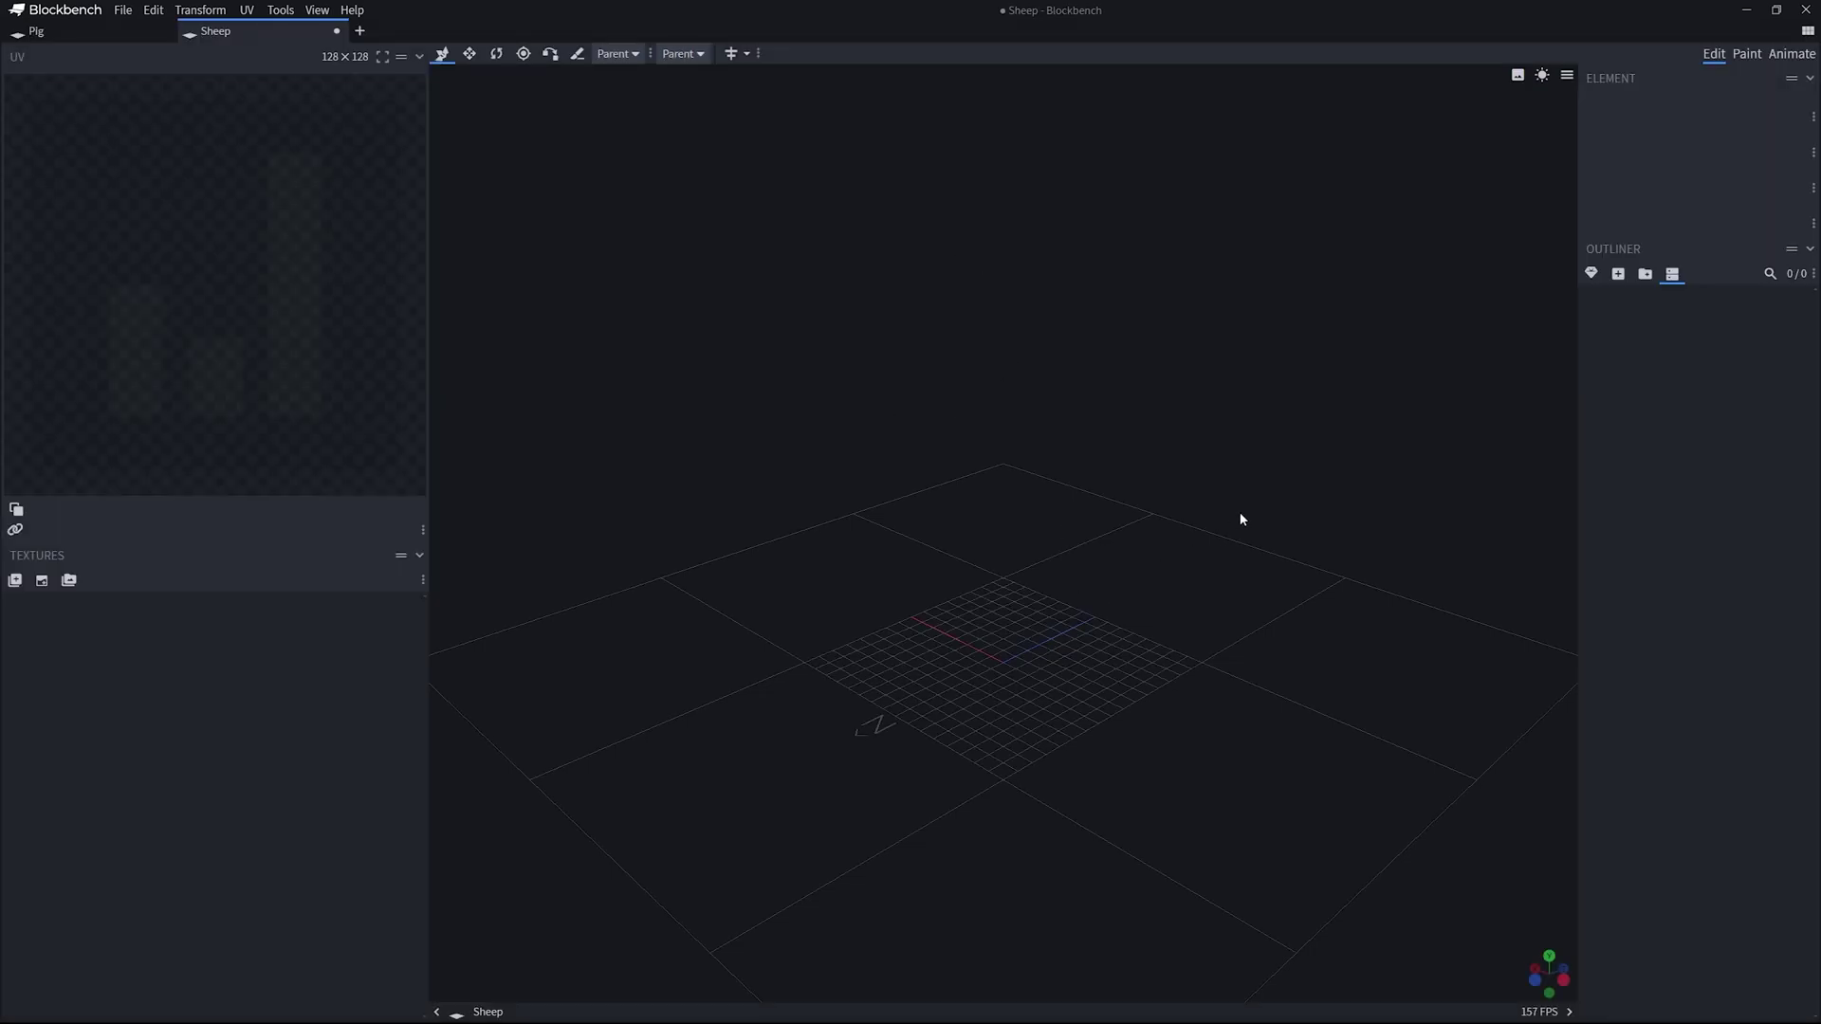
# Step: Examine the pig project's body, snout, ears, legs and part list as a reference for the sheep
pyautogui.moveTo(1242, 520)
pyautogui.mouseDown()
pyautogui.moveTo(1220, 532)
pyautogui.moveTo(1187, 452)
pyautogui.moveTo(1256, 544)
pyautogui.moveTo(1280, 529)
pyautogui.moveTo(1264, 539)
pyautogui.mouseUp()
pyautogui.click(117, 35)
pyautogui.moveTo(1224, 550); pyautogui.dragTo(1316, 603)
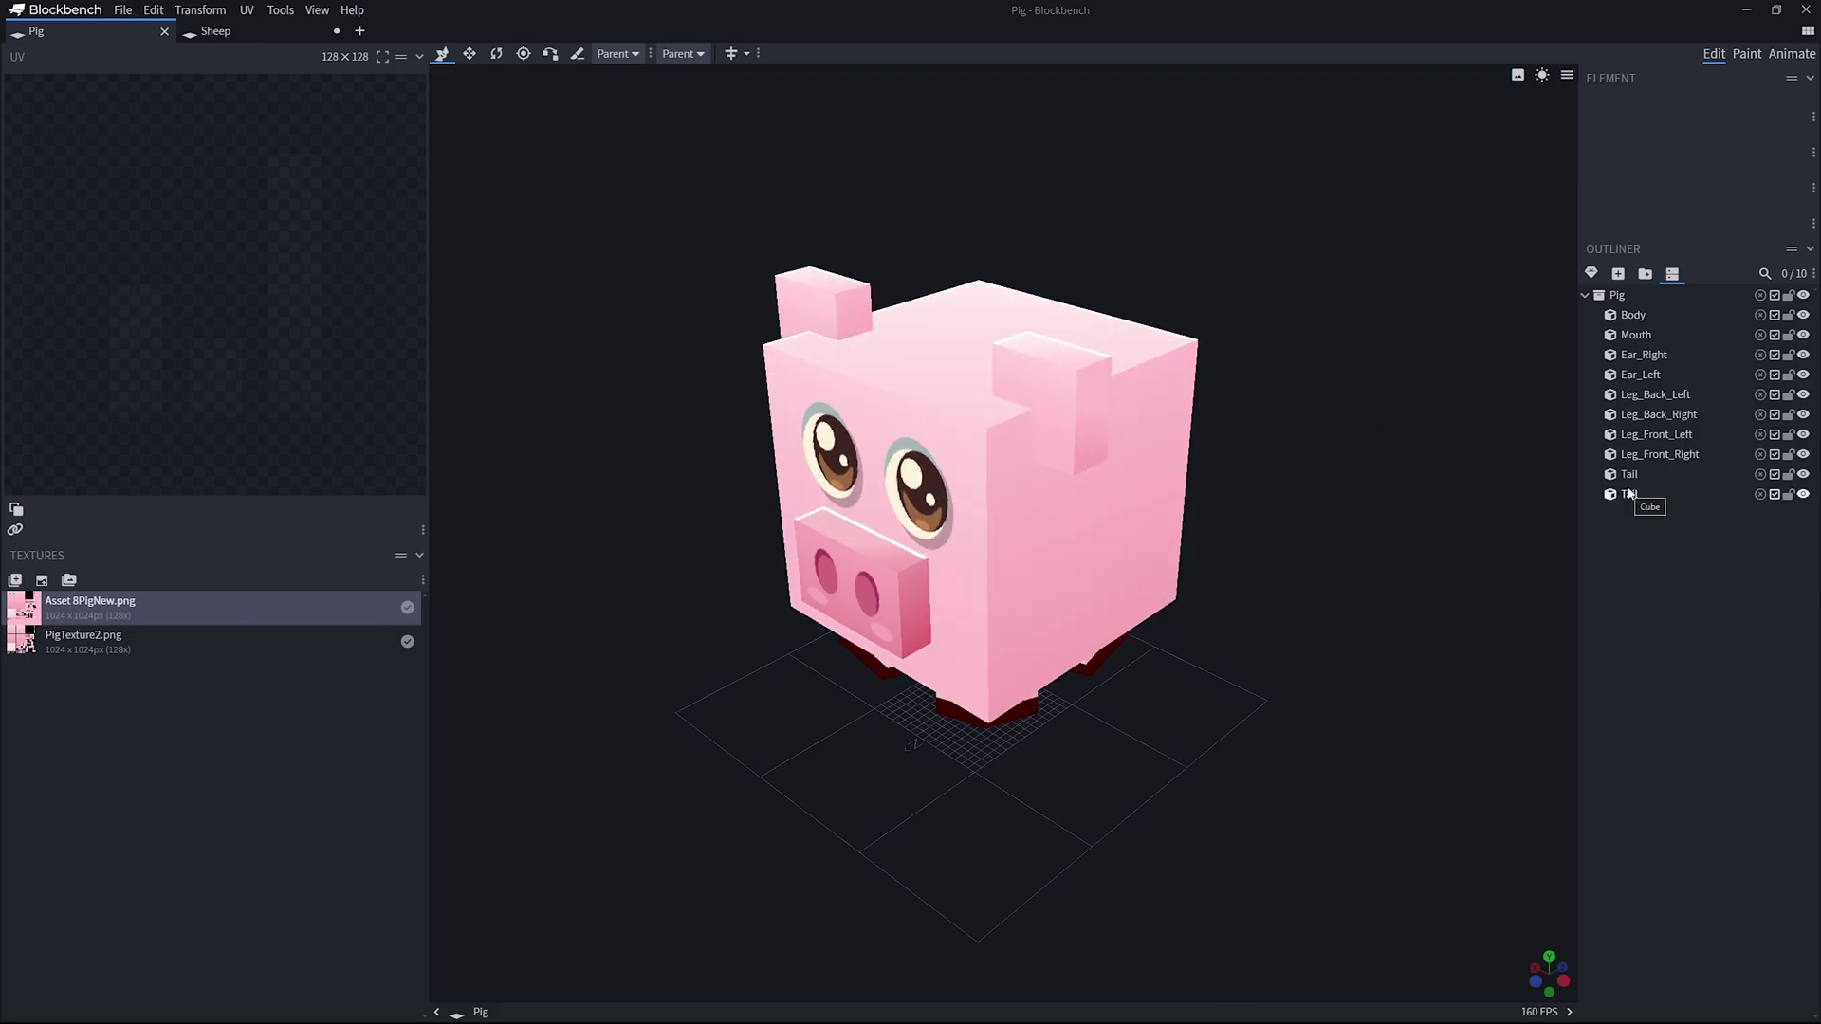
pyautogui.rightClick(1626, 564)
pyautogui.rightClick(1643, 601)
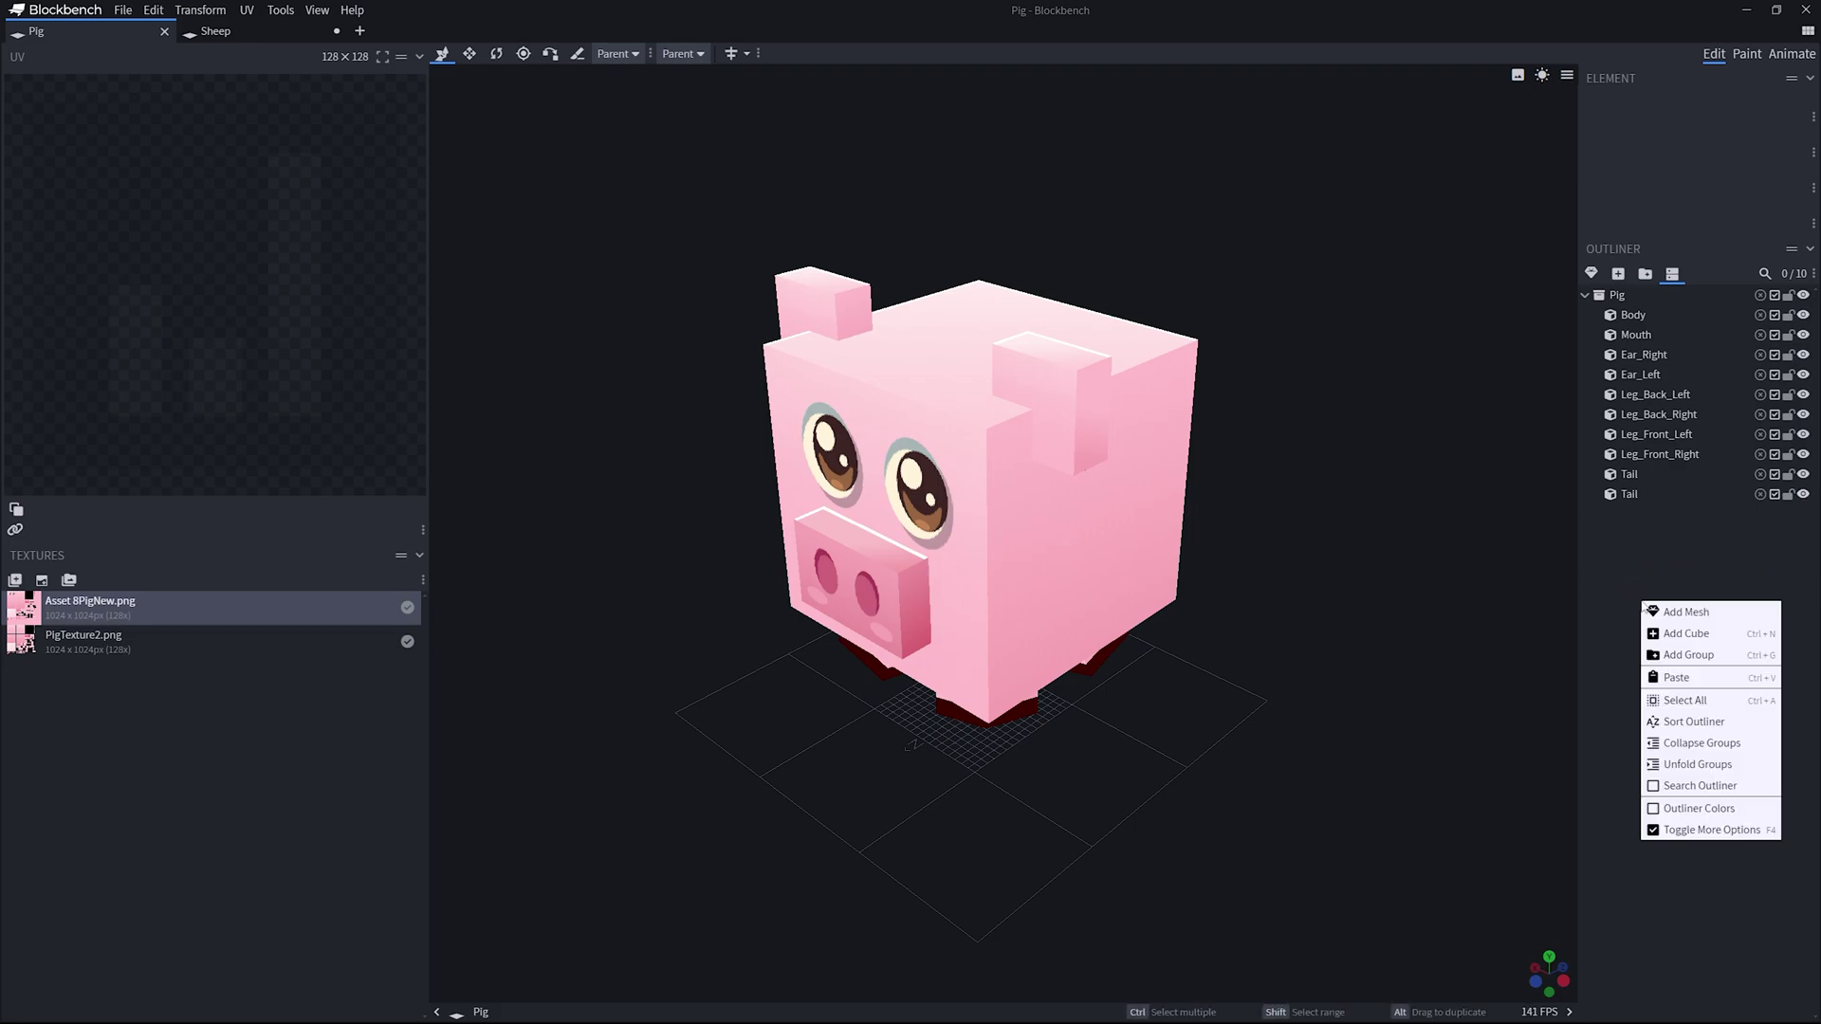
pyautogui.click(1474, 235)
pyautogui.rightClick(1713, 617)
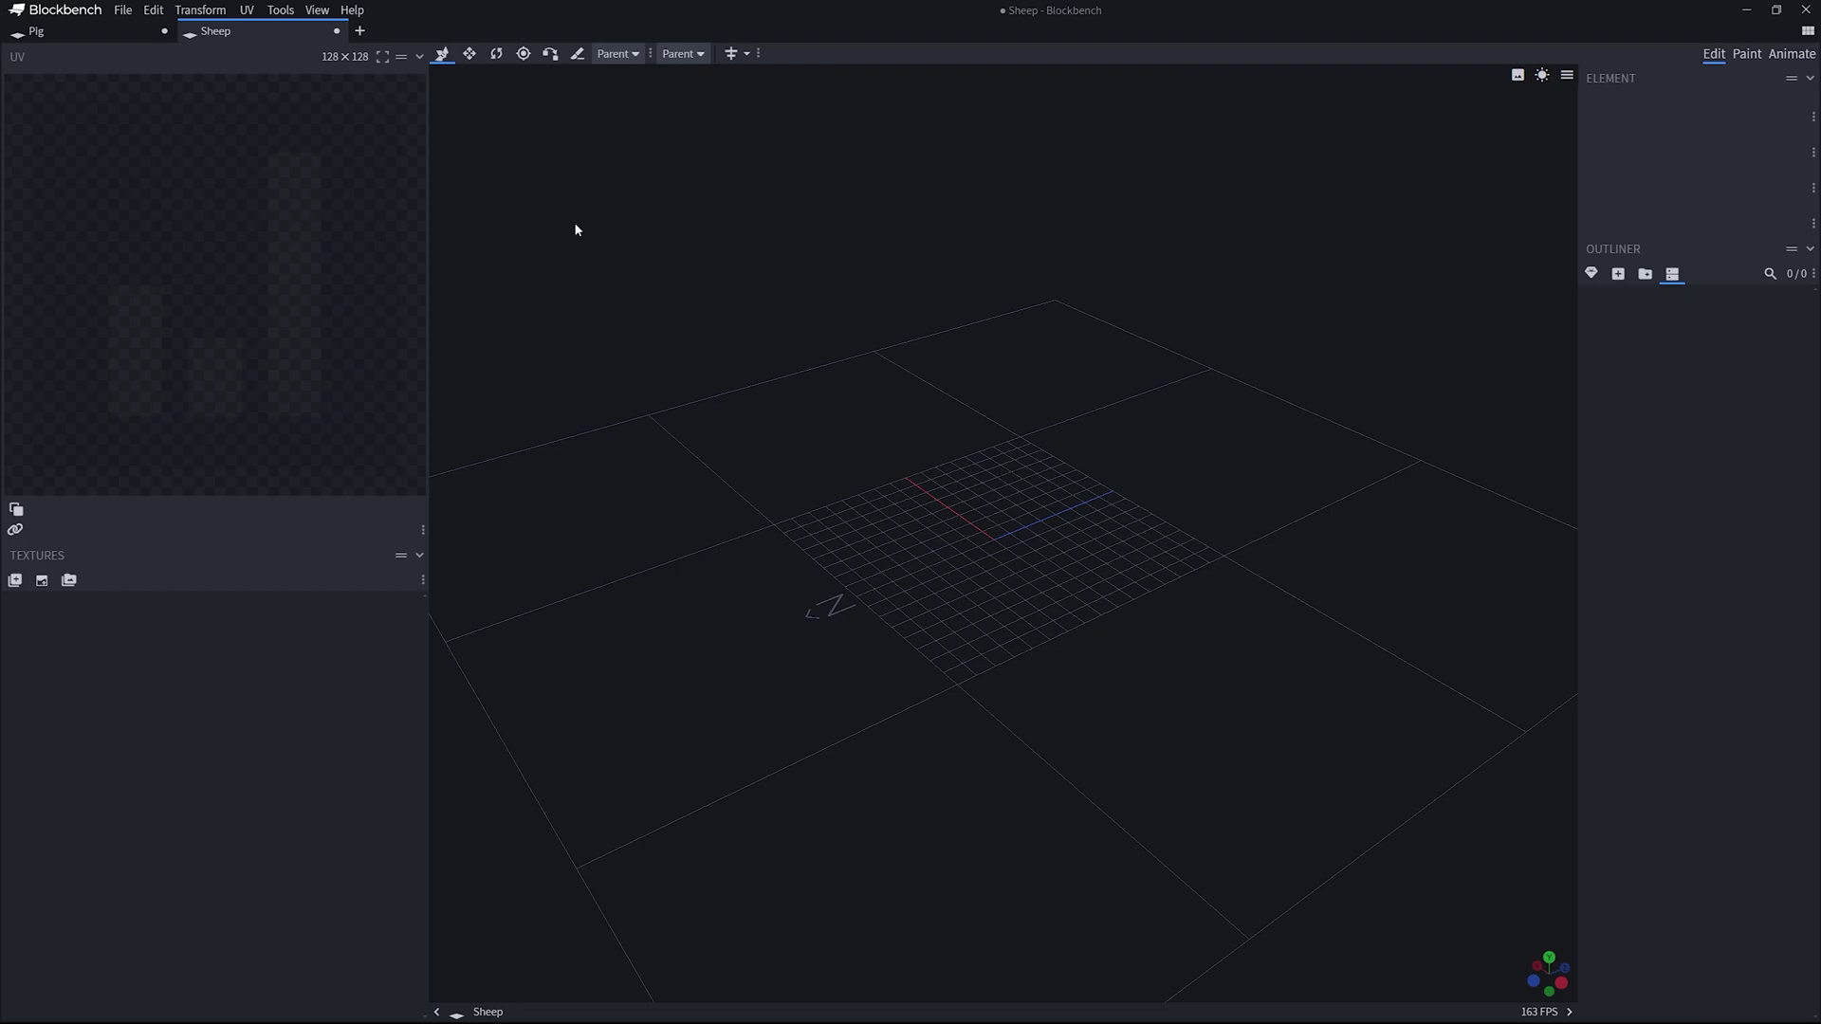
pyautogui.click(104, 32)
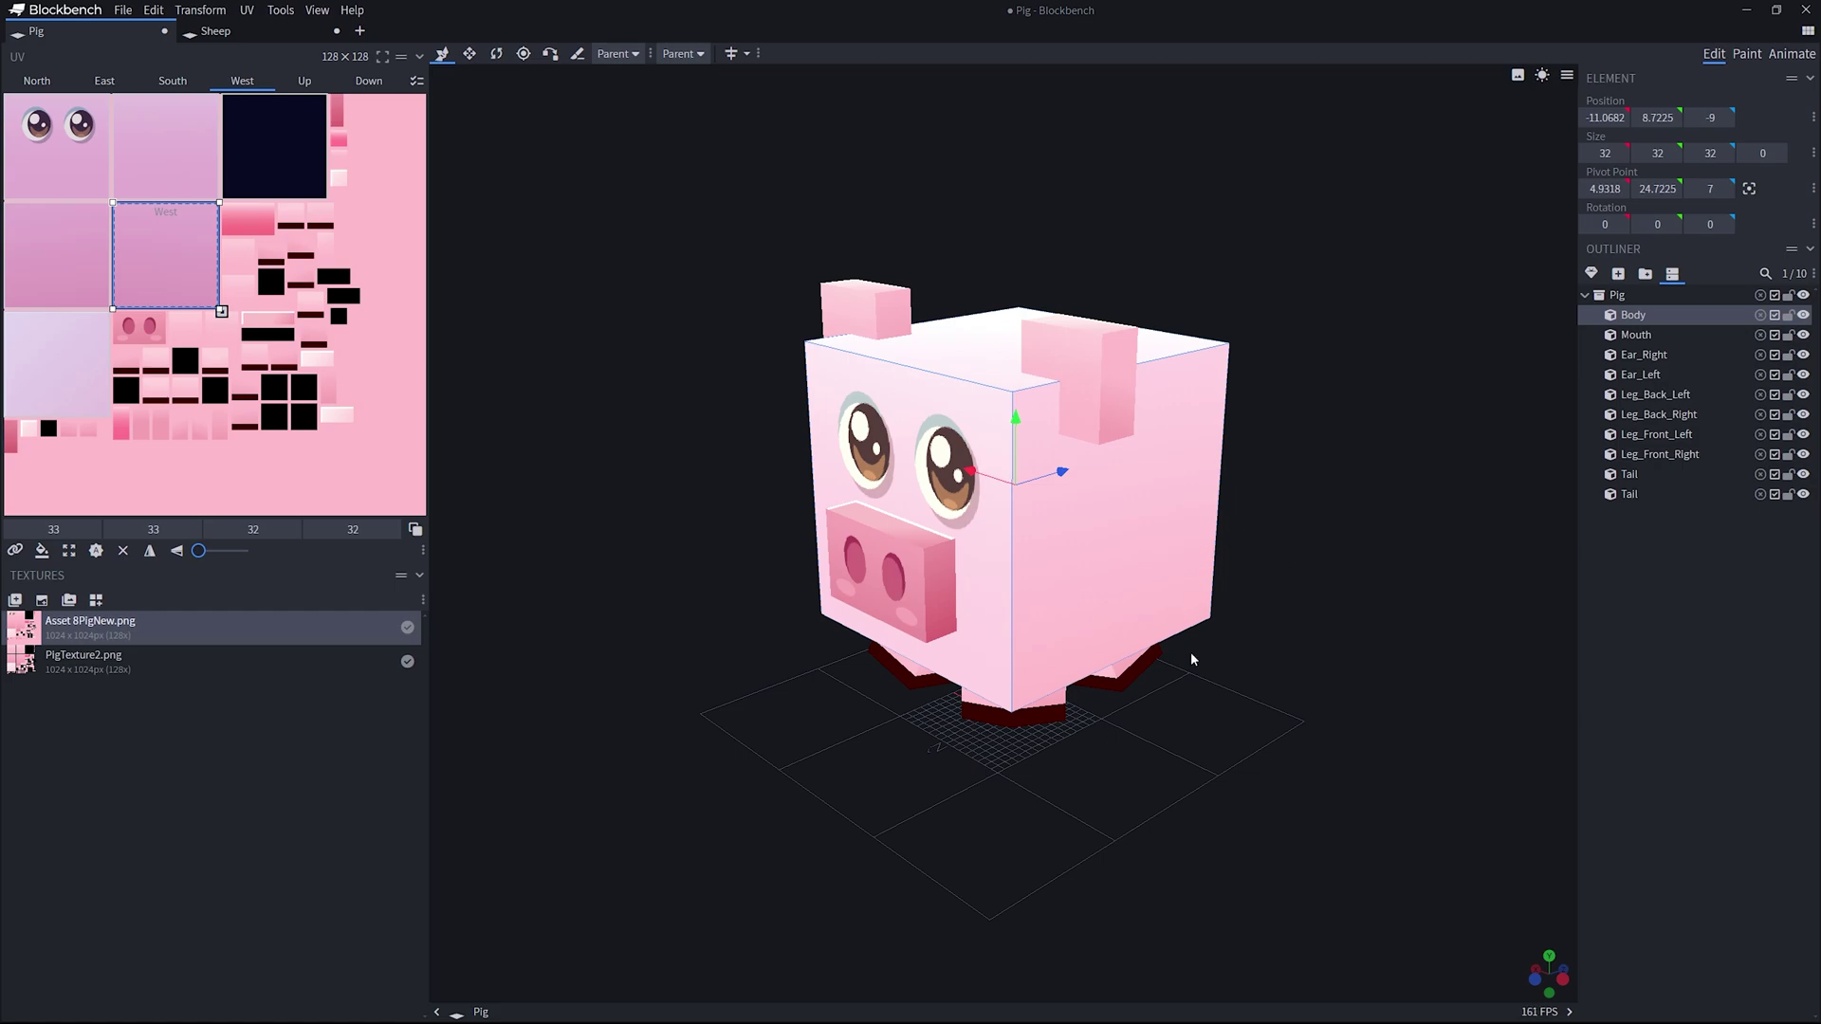
pyautogui.moveTo(1191, 652); pyautogui.dragTo(1170, 580)
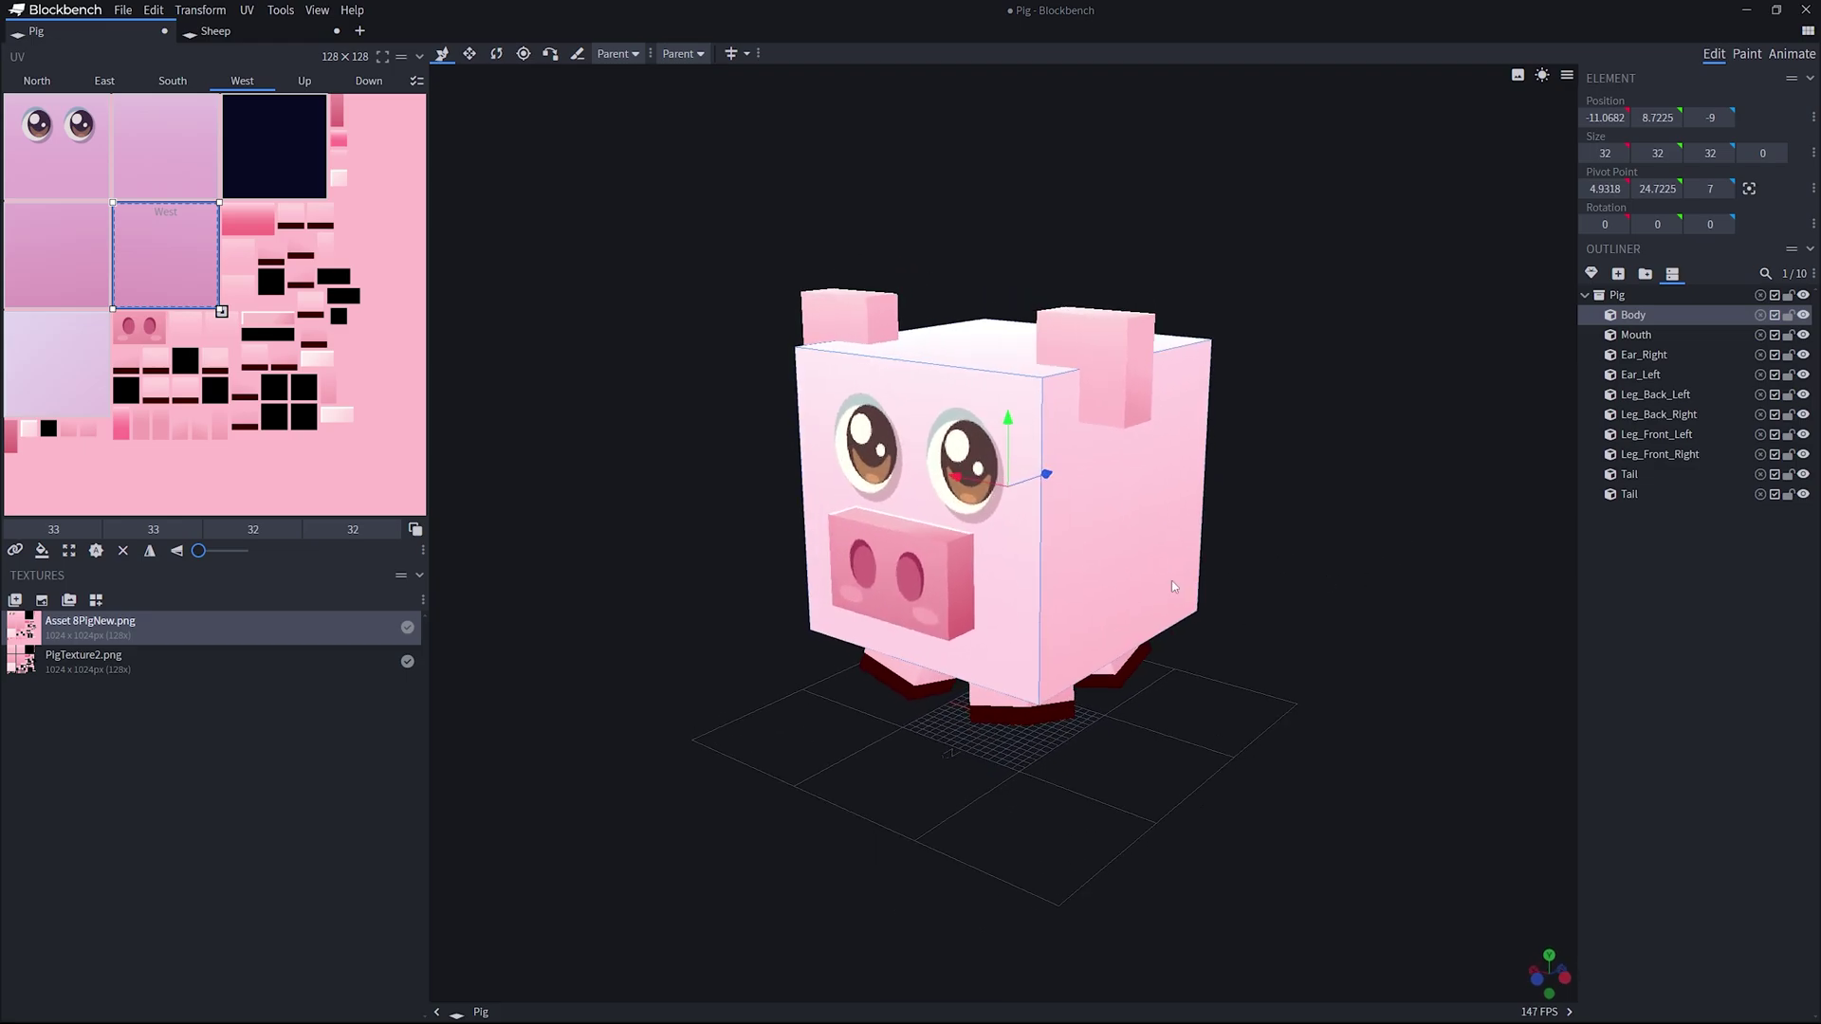
pyautogui.rightClick(1669, 628)
pyautogui.click(1086, 532)
# Step: Add a cube to the empty Sheep project as the starting block of the model
pyautogui.click(237, 31)
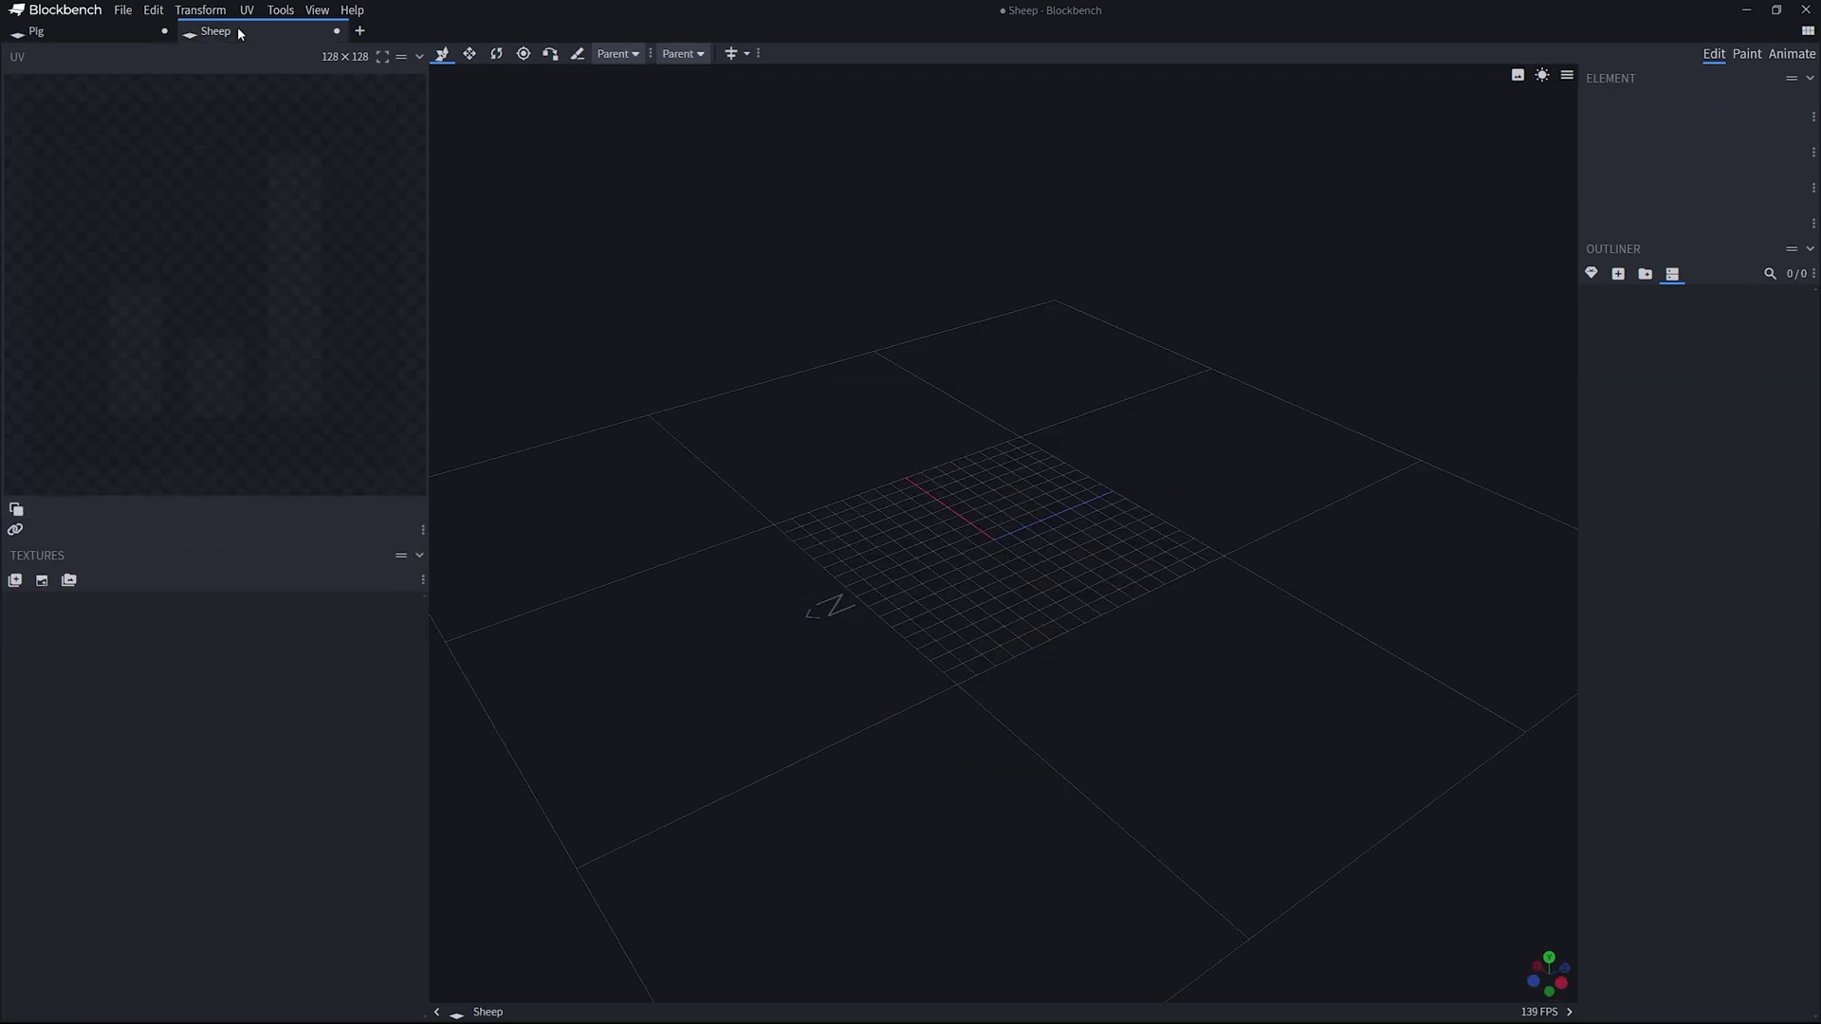
pyautogui.rightClick(1633, 348)
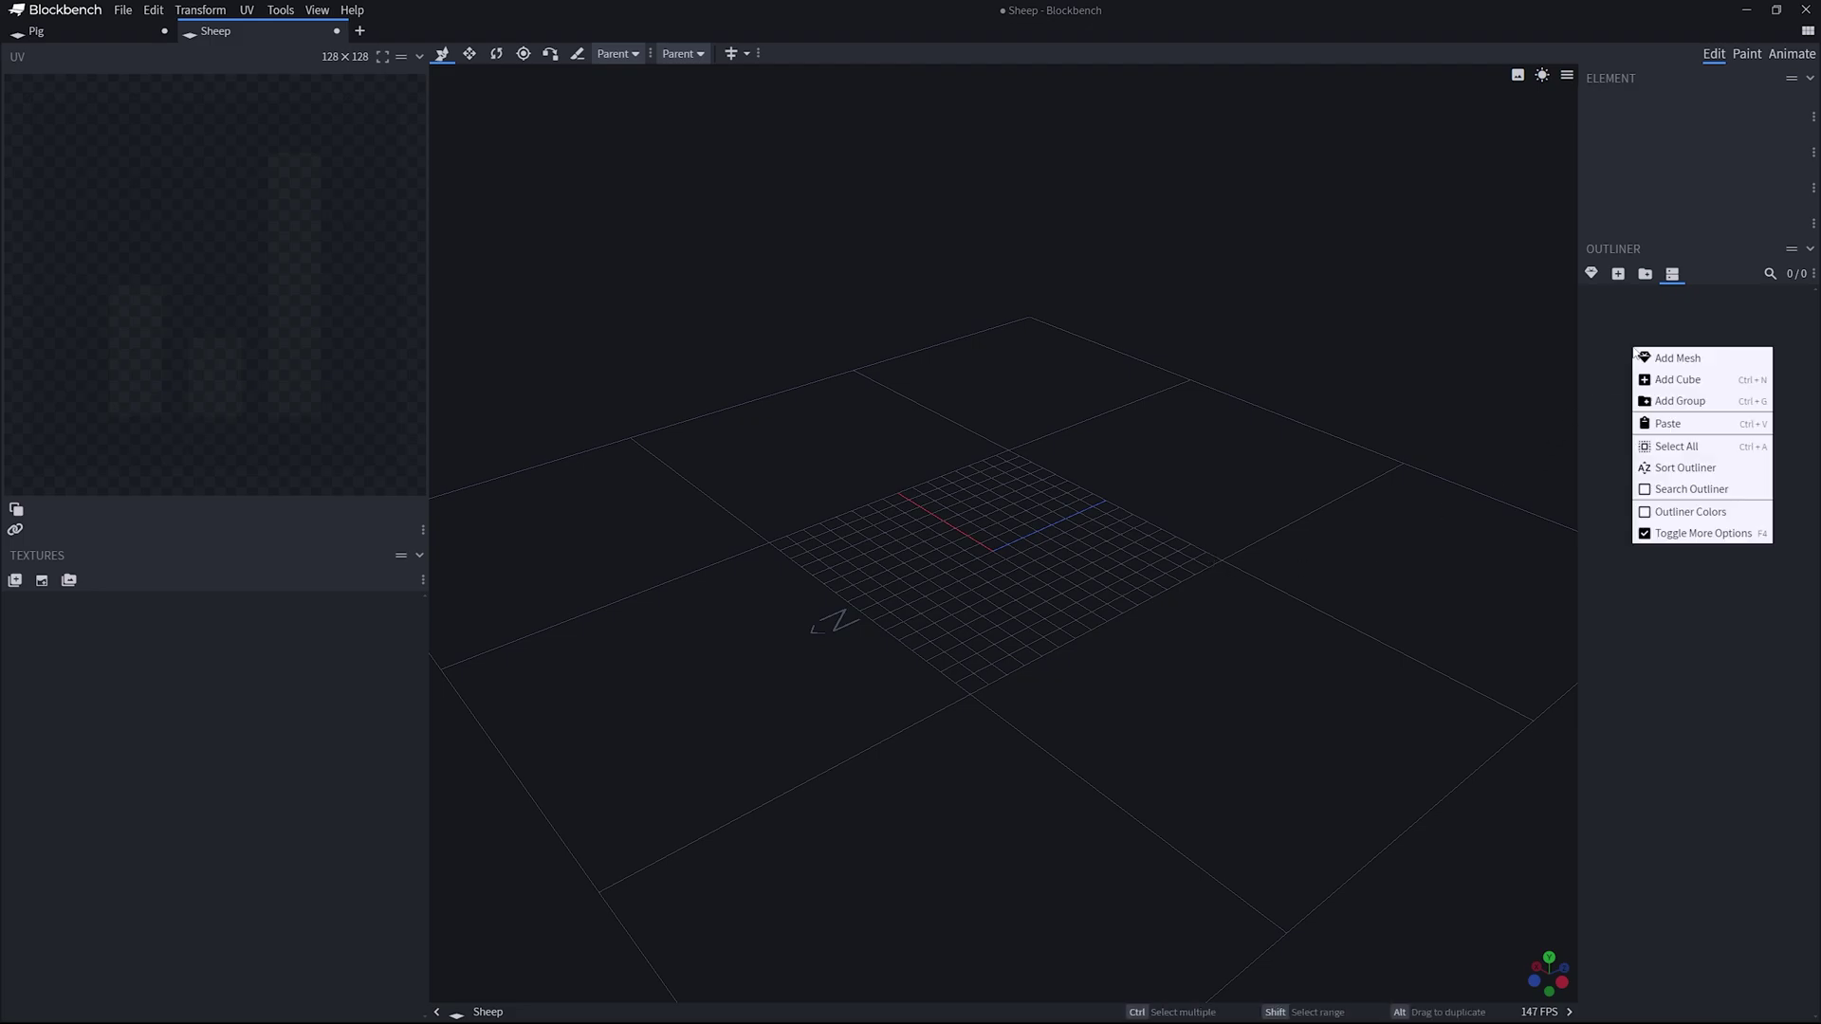
pyautogui.click(1684, 379)
pyautogui.scroll(3, 1123, 723)
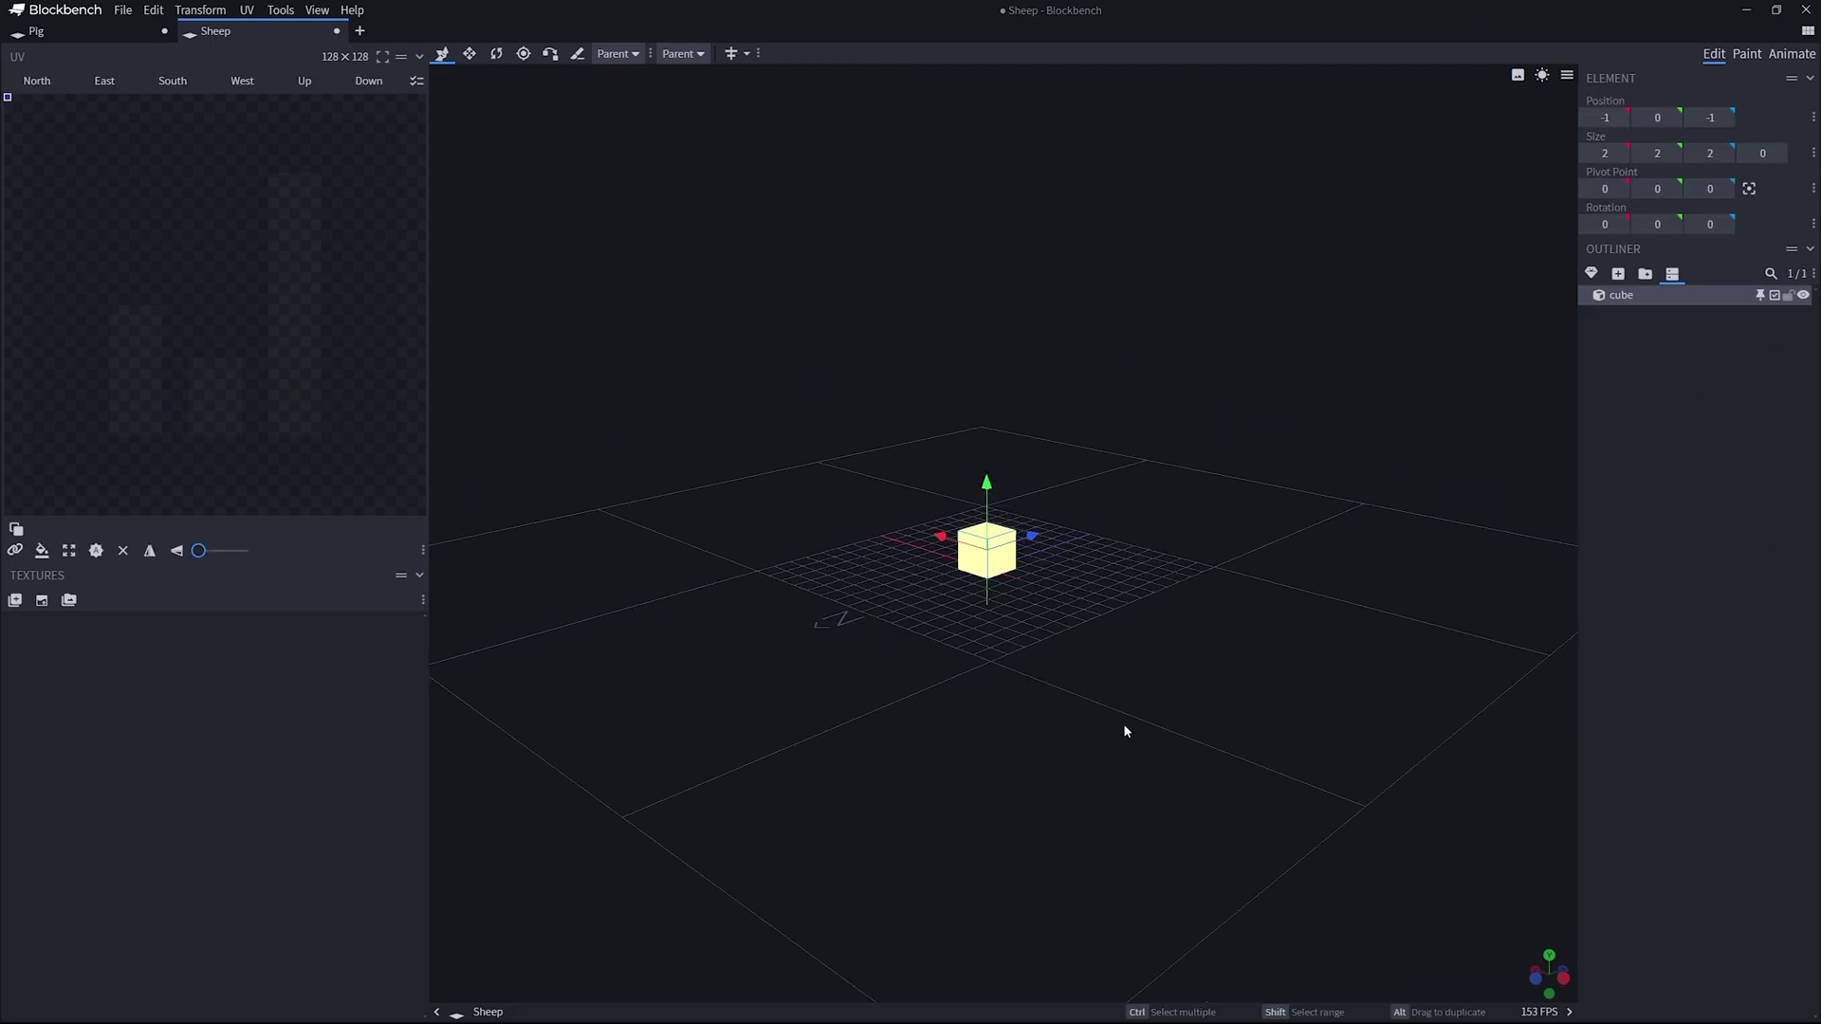
pyautogui.moveTo(1133, 617); pyautogui.dragTo(1141, 642)
# Step: Set the cube's size to 32 on the X, Y and Z axes
pyautogui.moveTo(1607, 153); pyautogui.dragTo(1574, 153)
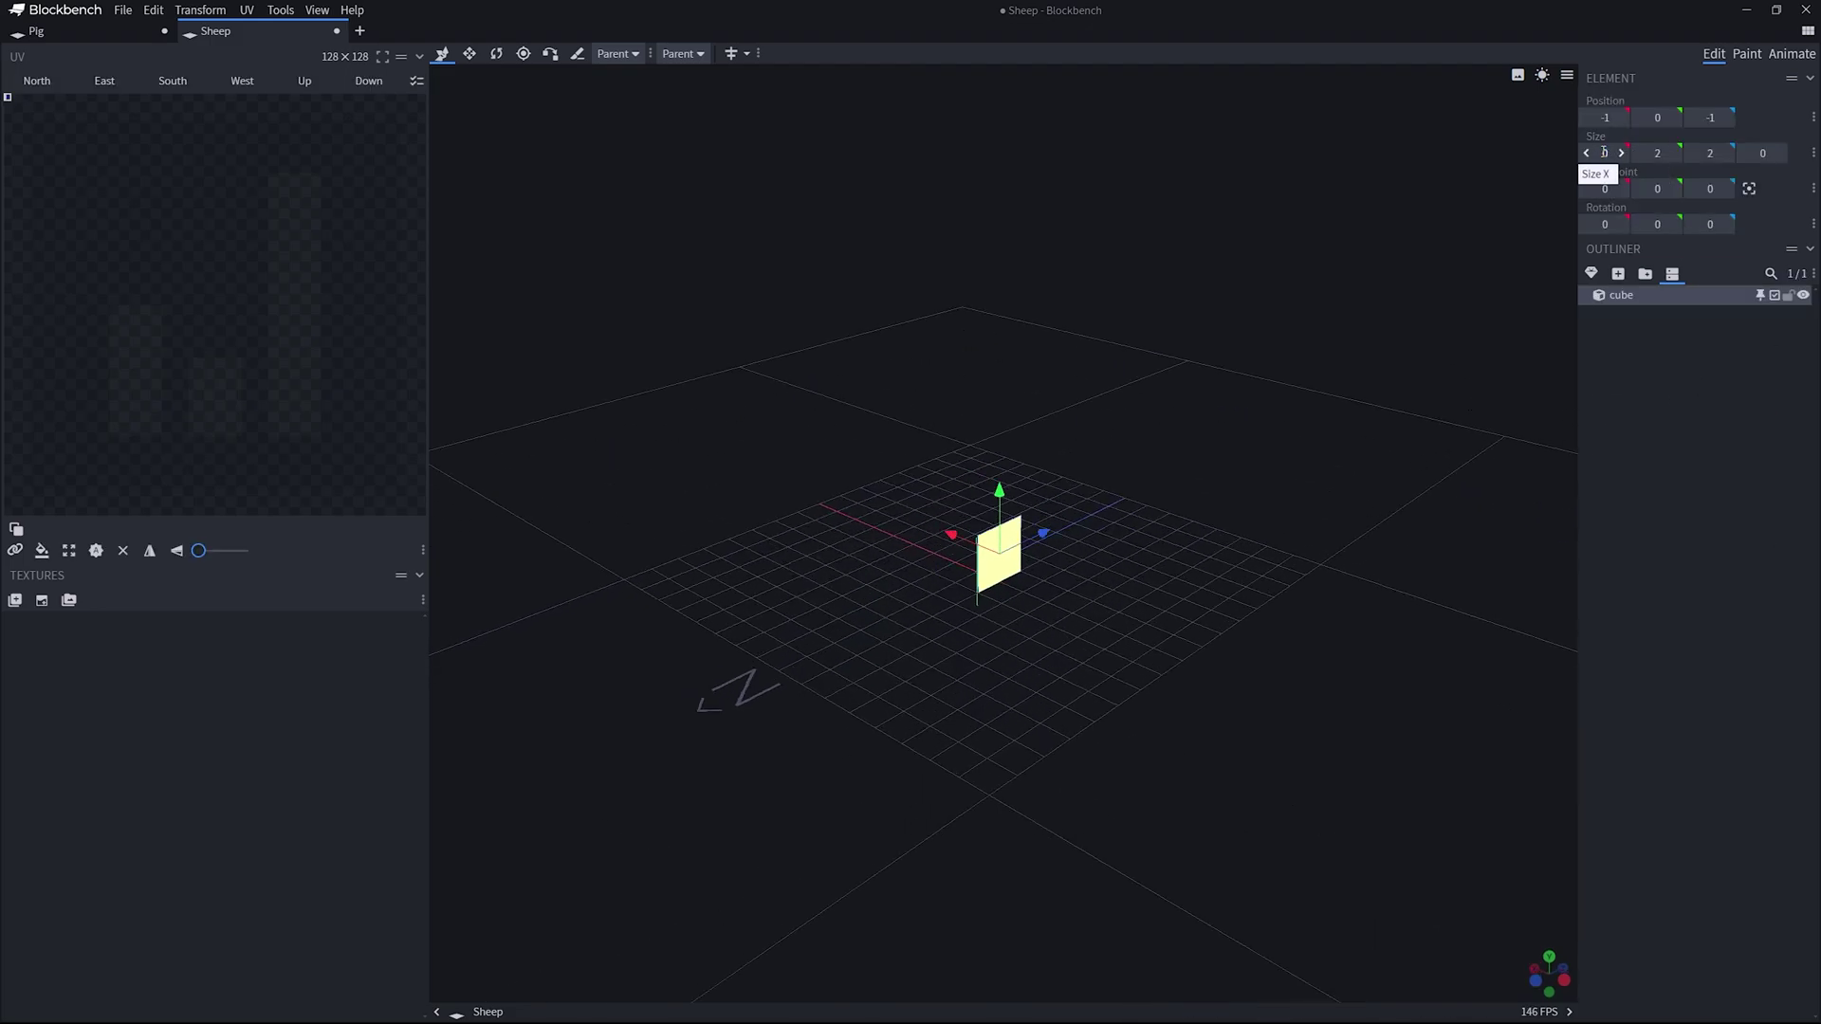
pyautogui.click(1604, 153)
pyautogui.write('32')
pyautogui.press('Tab')
pyautogui.write('32')
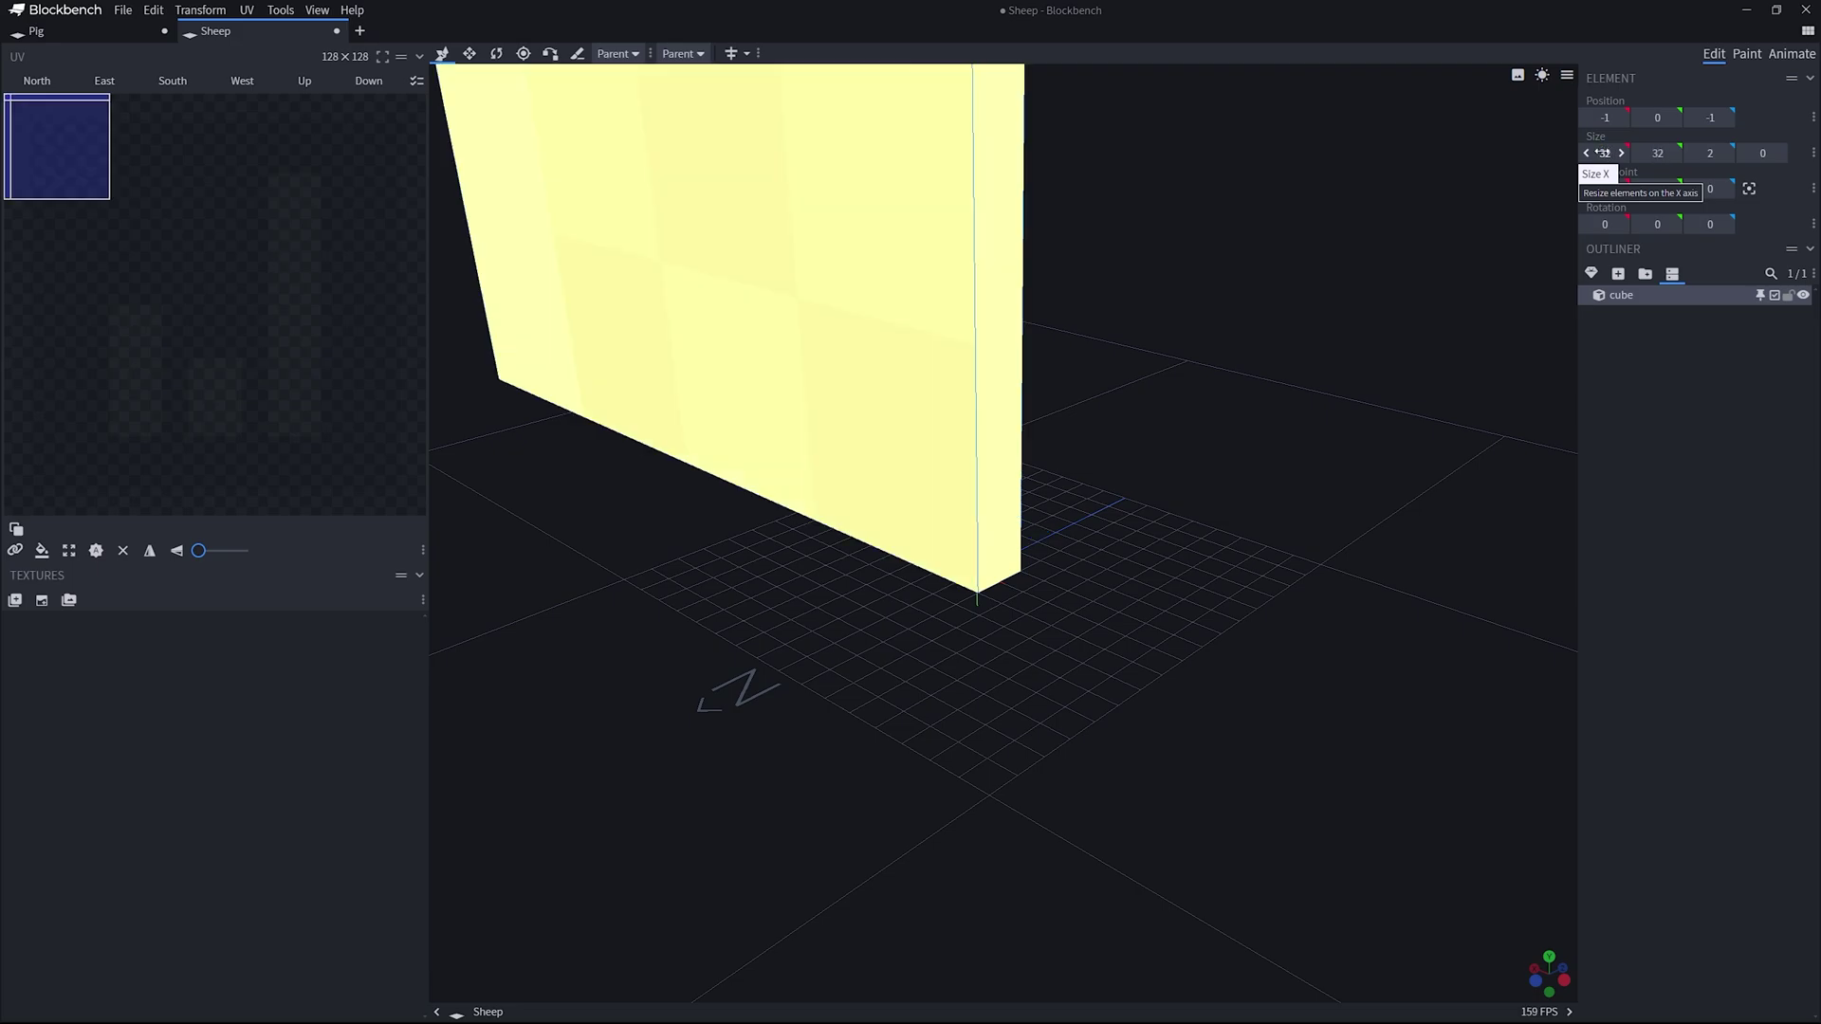
pyautogui.press('Tab')
pyautogui.write('32')
pyautogui.press('Tab')
pyautogui.scroll(-6, 1227, 598)
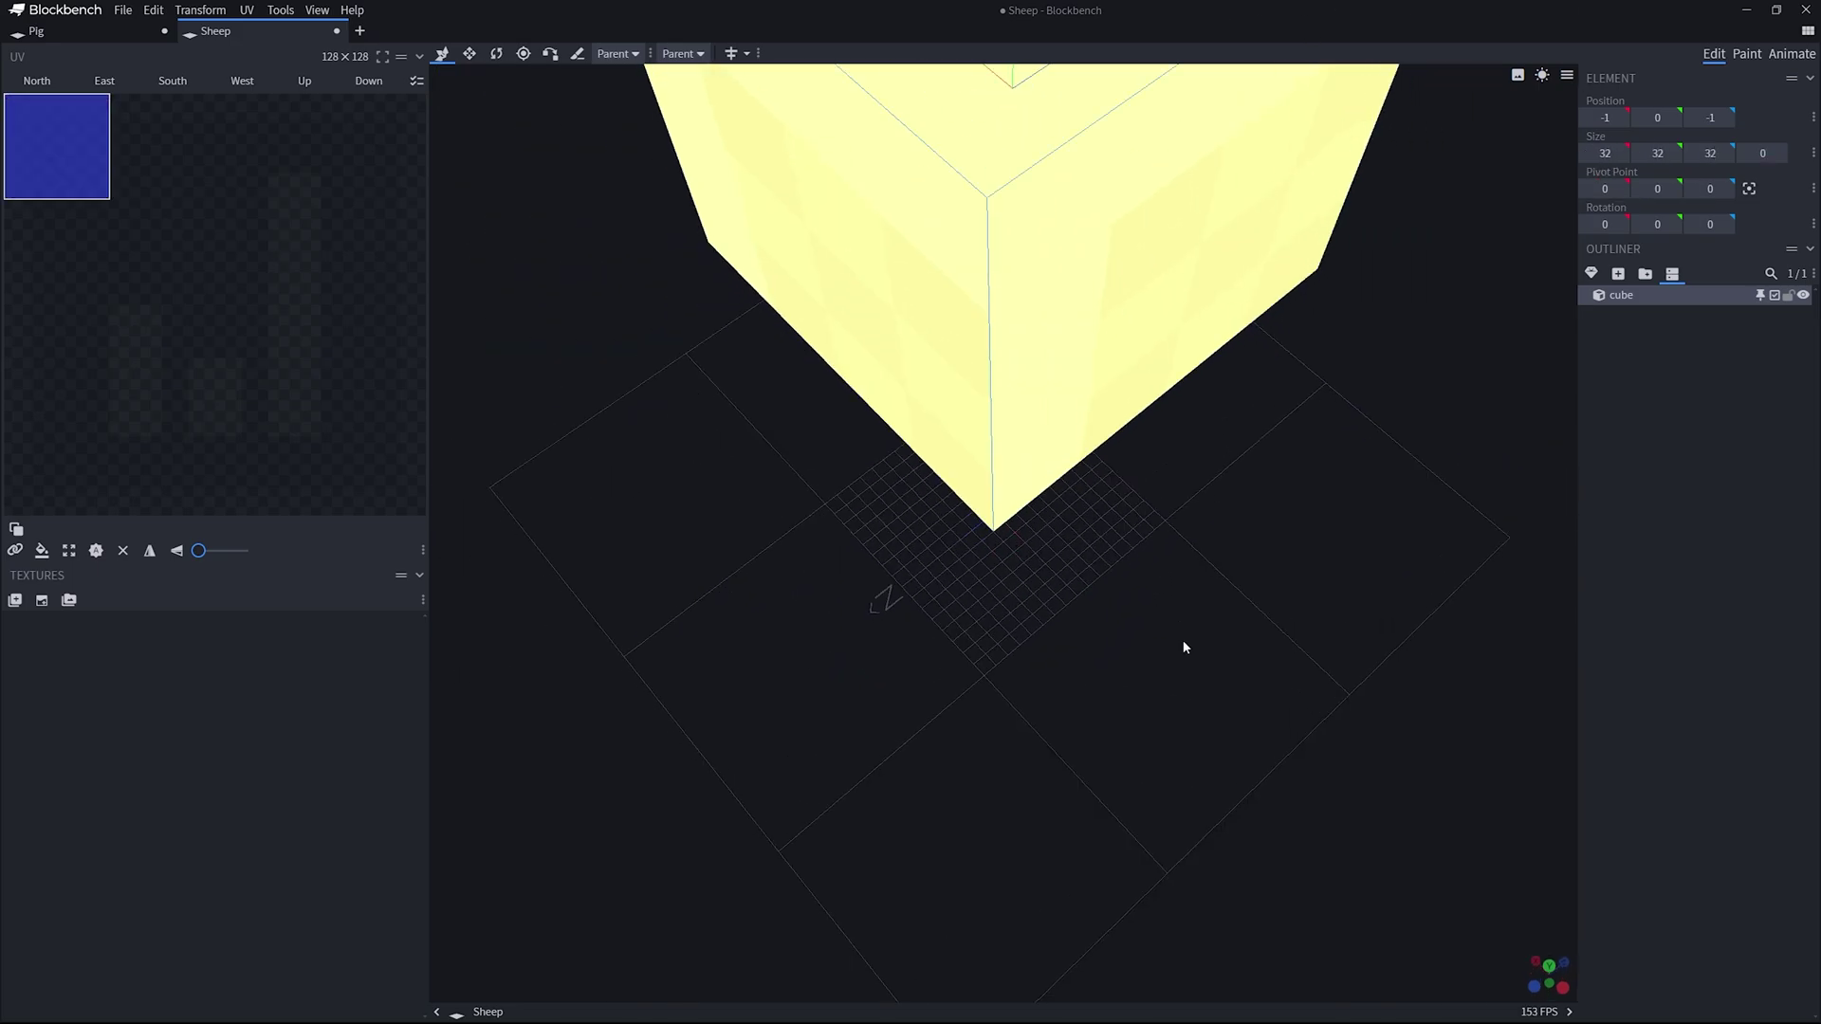
pyautogui.moveTo(1195, 569); pyautogui.dragTo(1185, 568)
pyautogui.moveTo(1186, 567); pyautogui.dragTo(1215, 589, button='right')
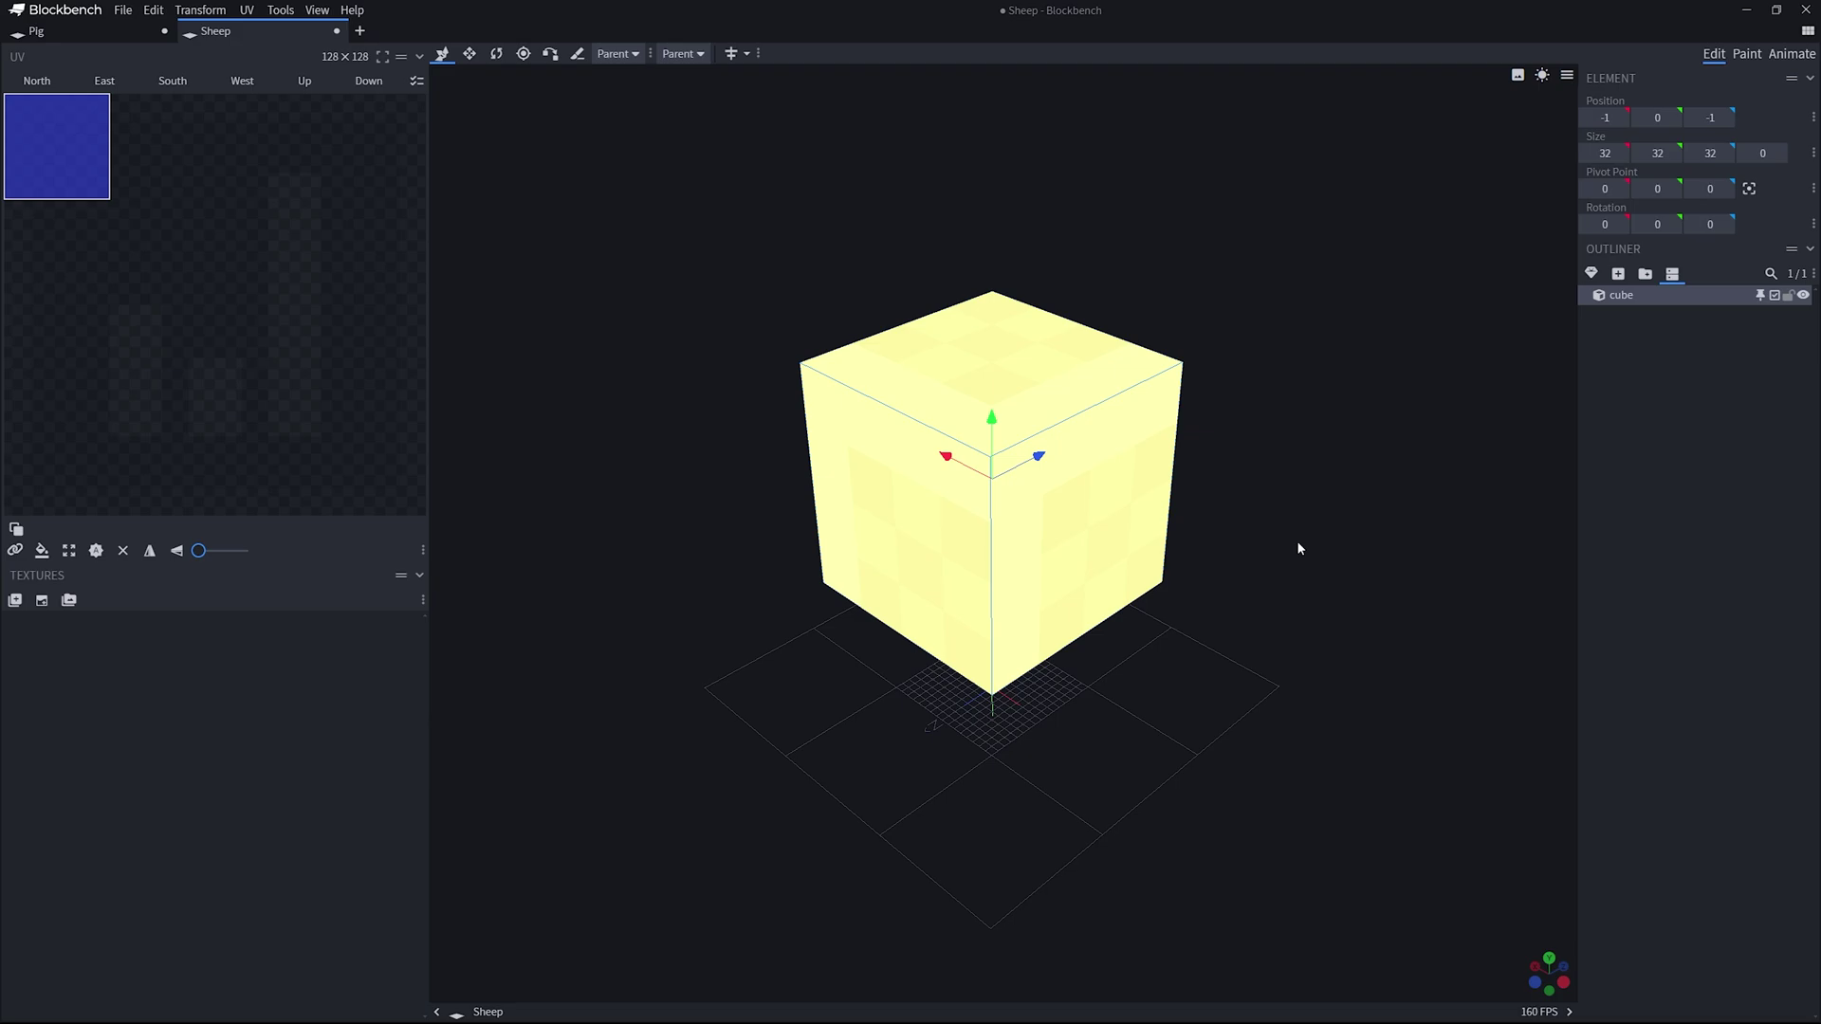
pyautogui.rightClick(1625, 423)
pyautogui.click(1625, 402)
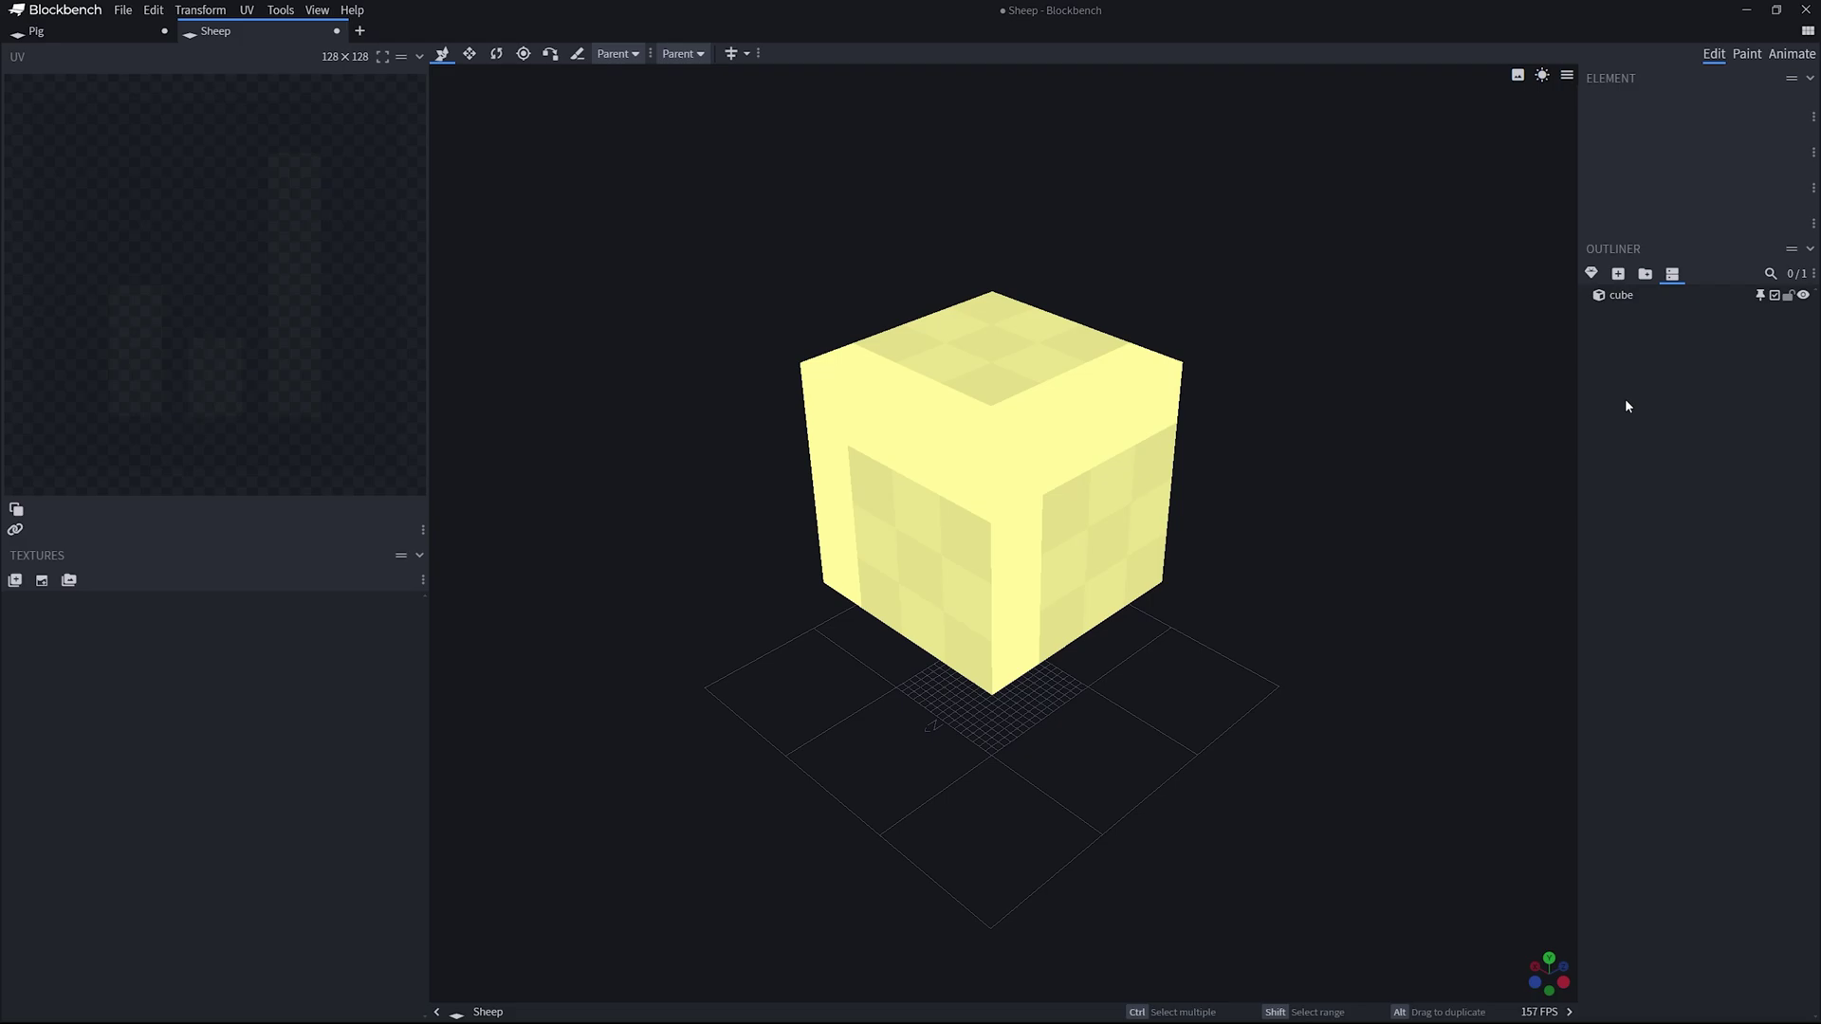
pyautogui.rightClick(1624, 401)
pyautogui.click(1641, 365)
pyautogui.click(1122, 537)
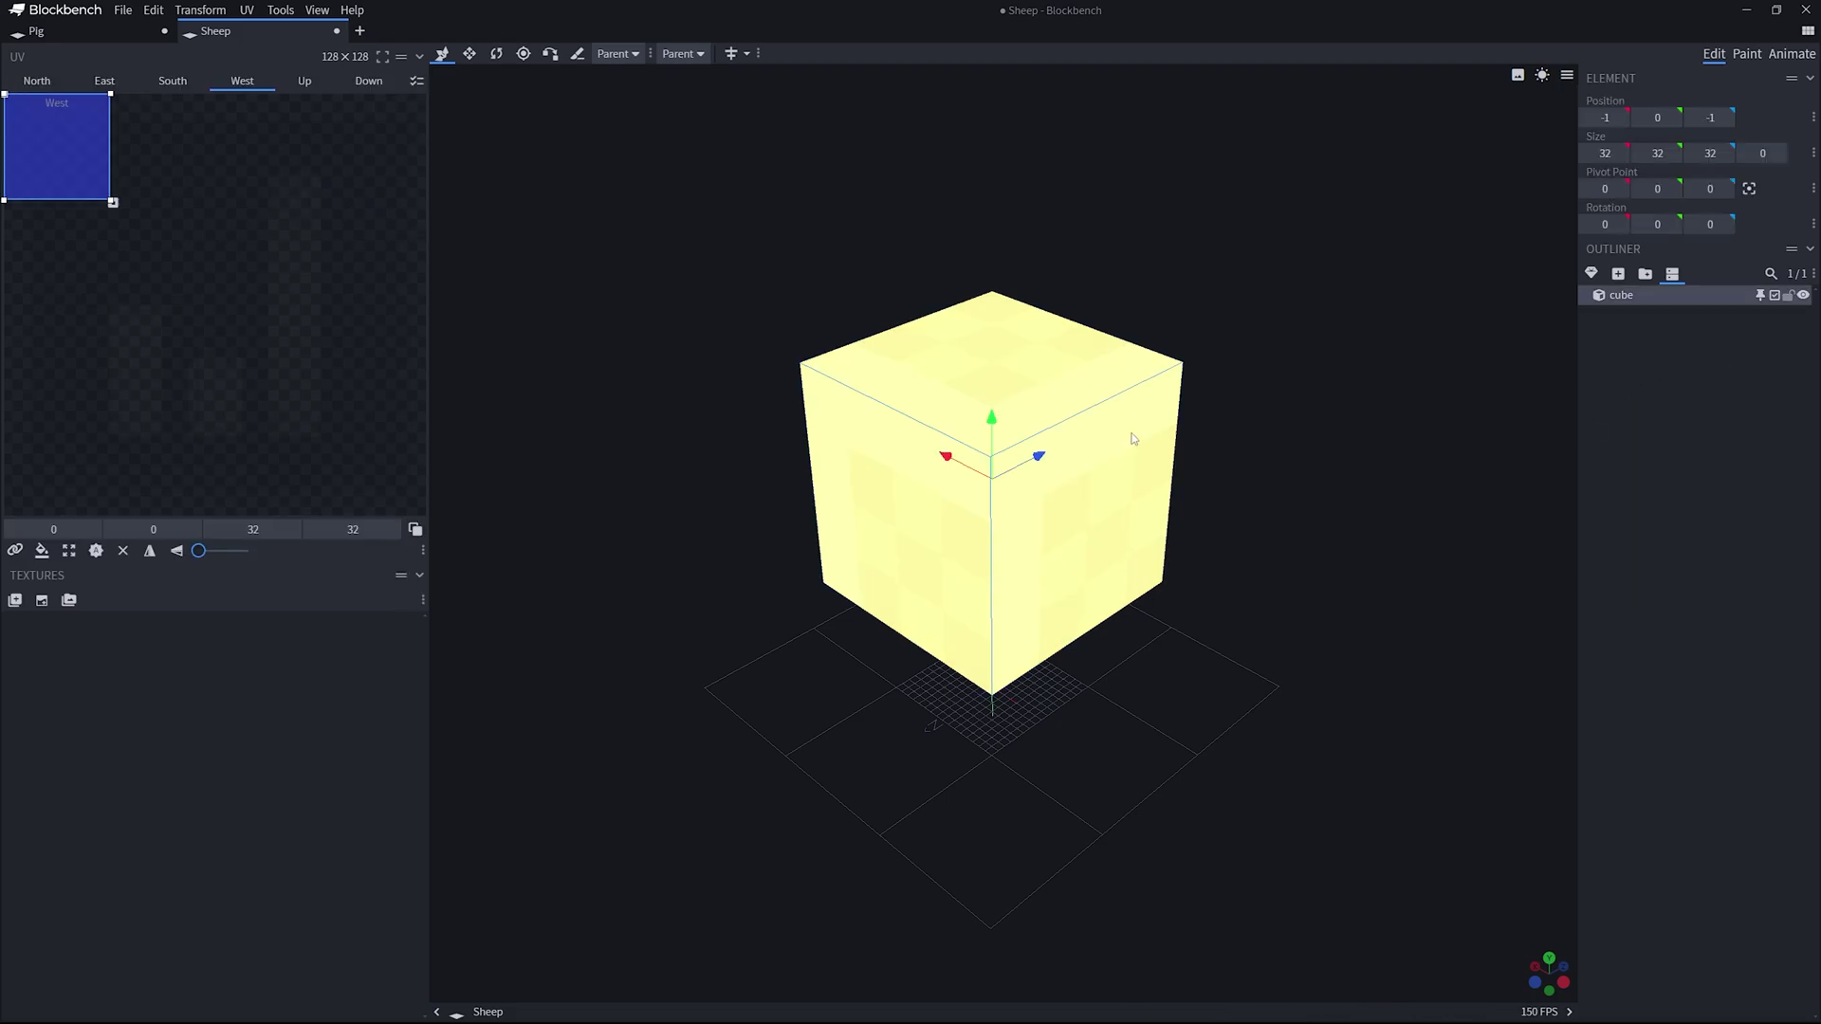
pyautogui.click(1668, 415)
pyautogui.hotkey('ctrl', 'a')
pyautogui.click(1691, 423)
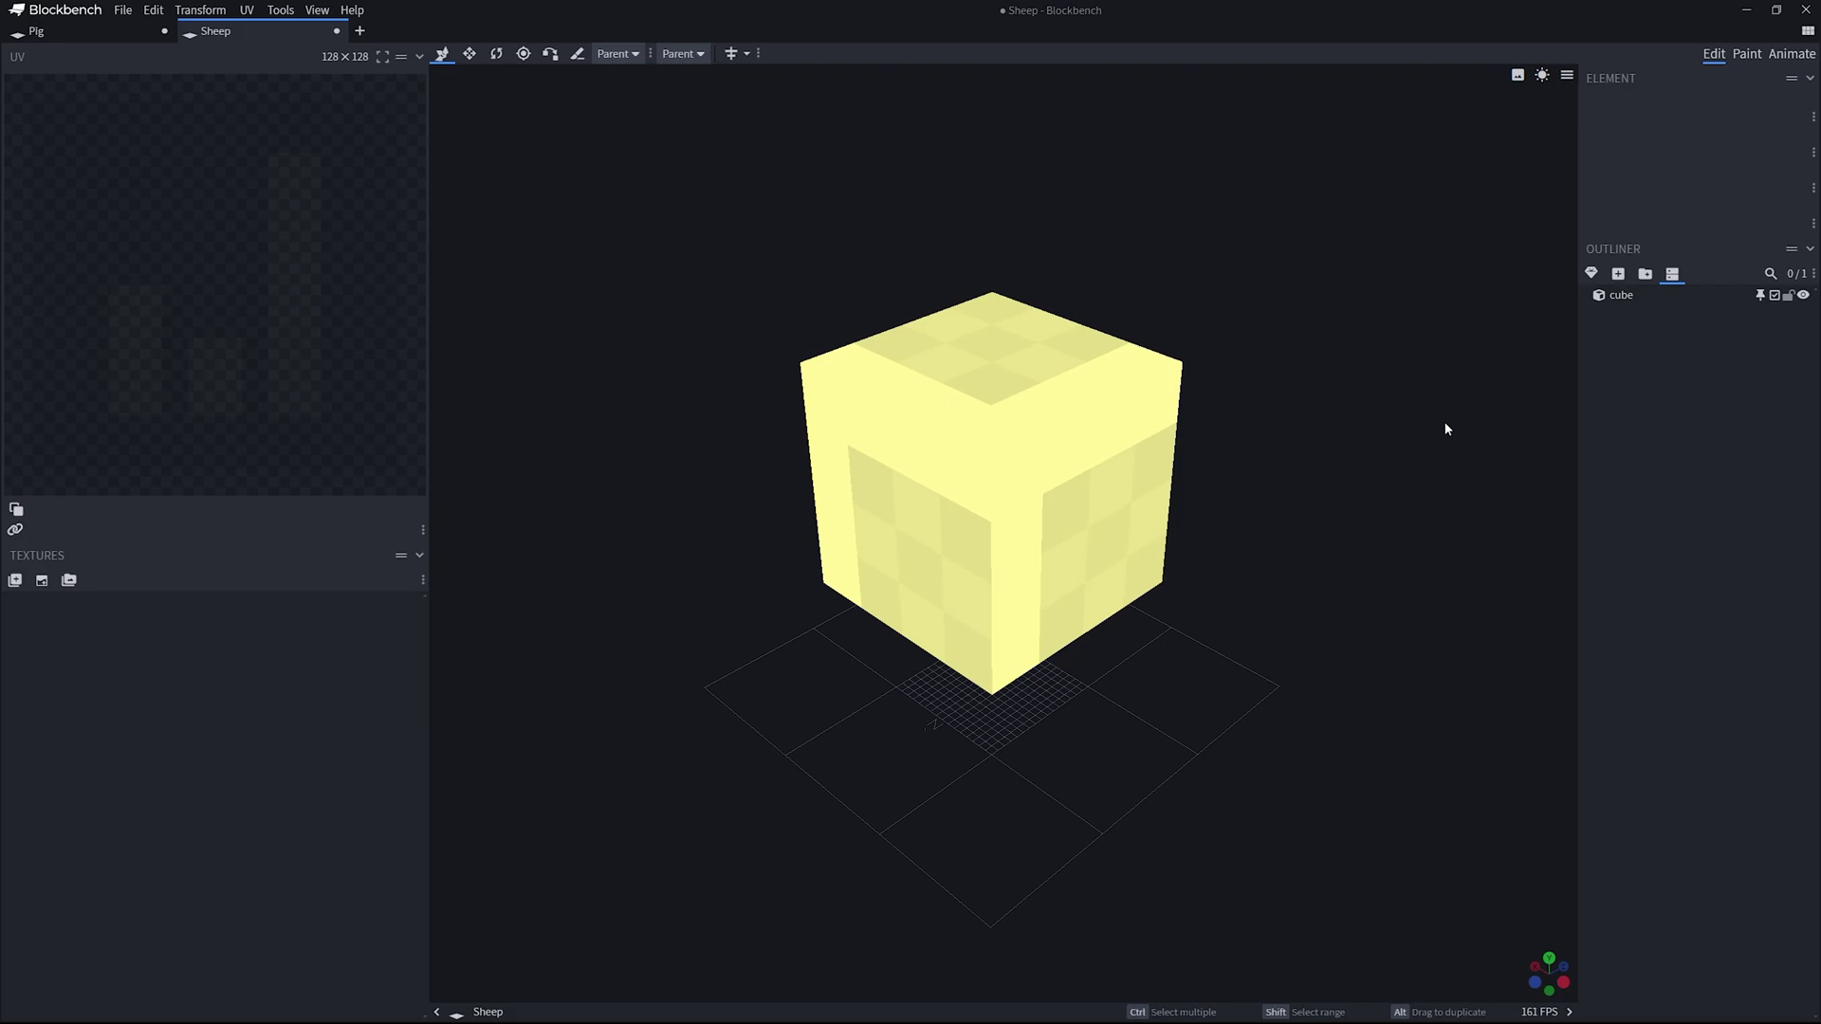
pyautogui.moveTo(1143, 538); pyautogui.dragTo(1162, 525)
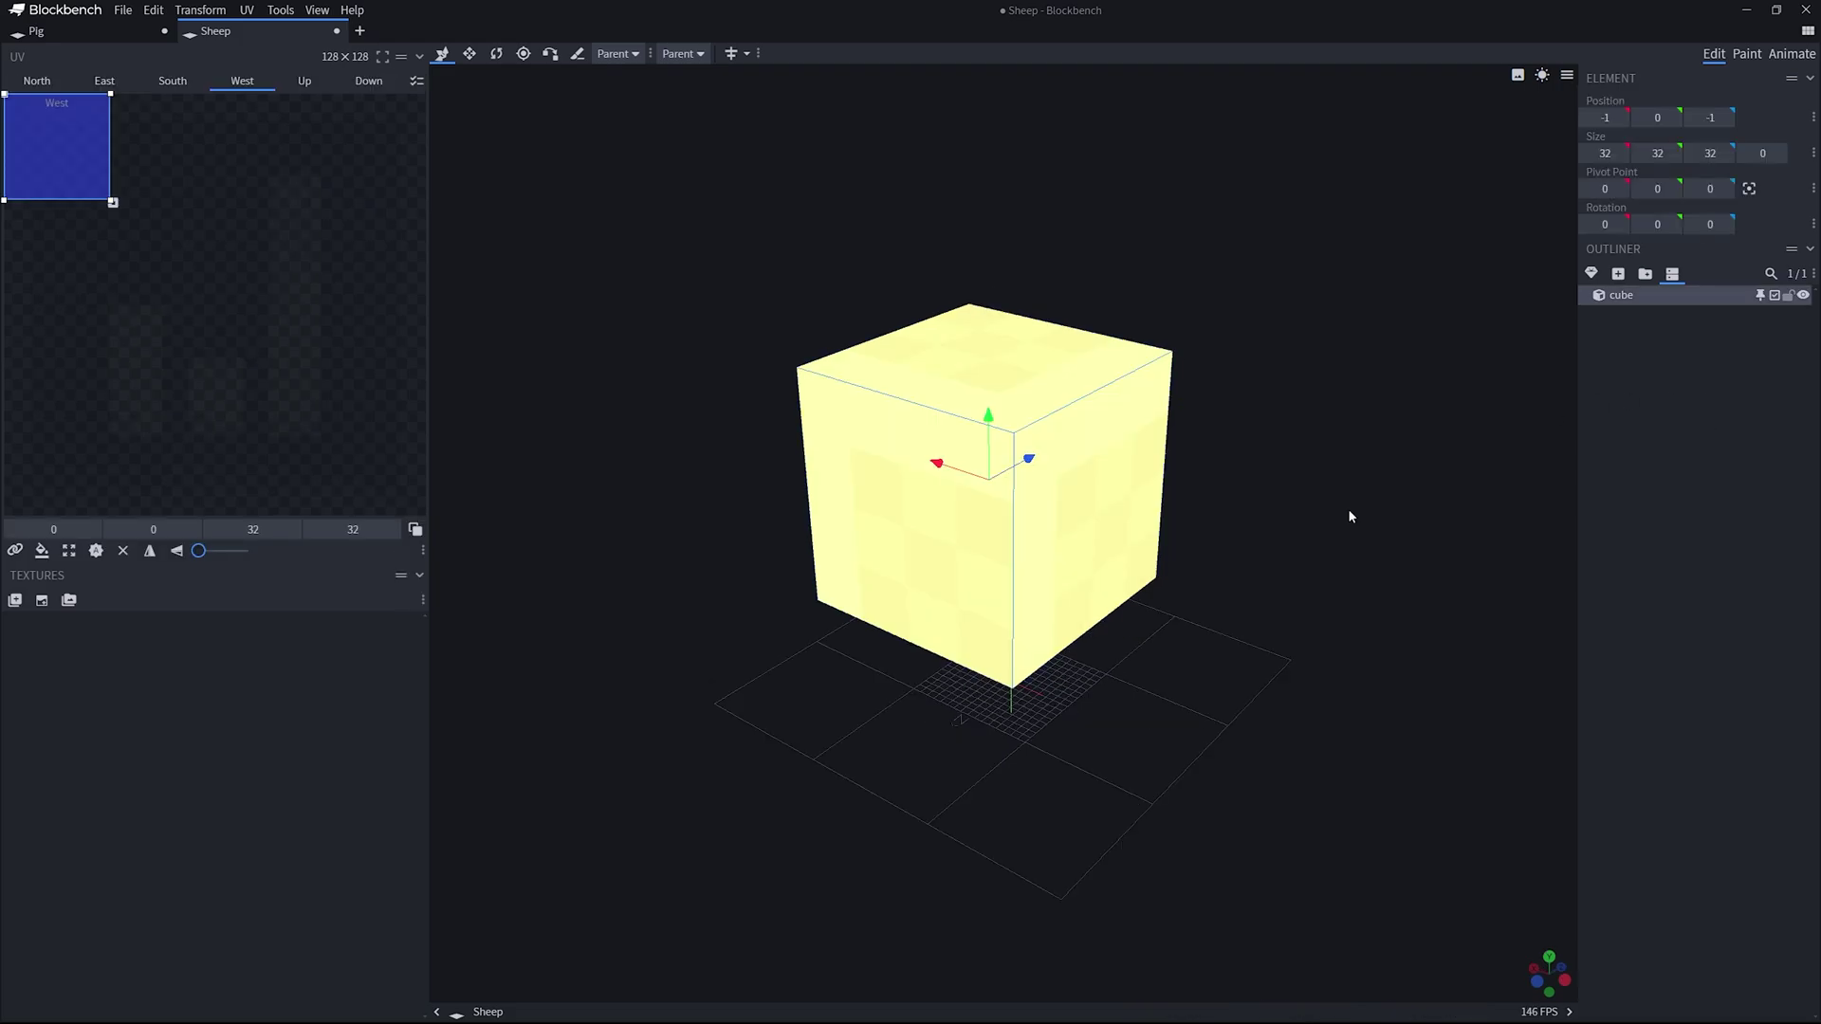
pyautogui.rightClick(1635, 365)
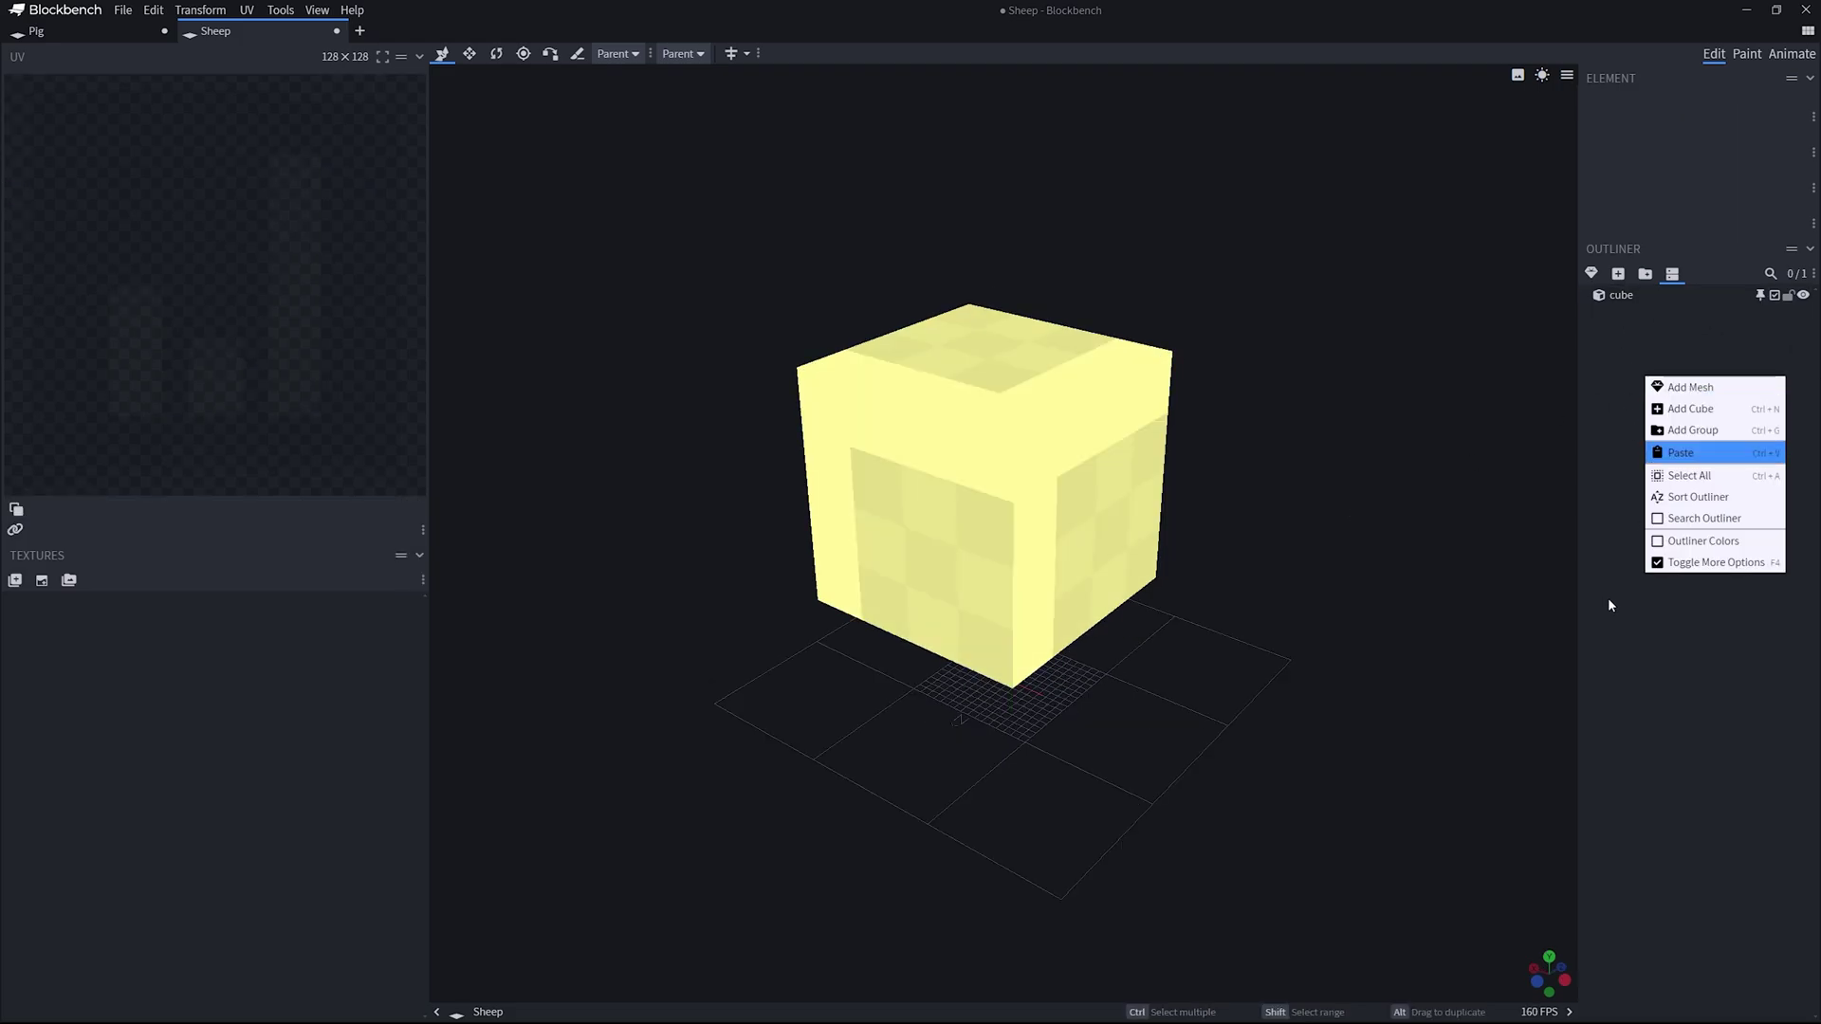
pyautogui.click(1609, 605)
# Step: Add a second cube to the sheep model at its default size
pyautogui.rightClick(1654, 429)
pyautogui.click(1686, 462)
pyautogui.click(1663, 423)
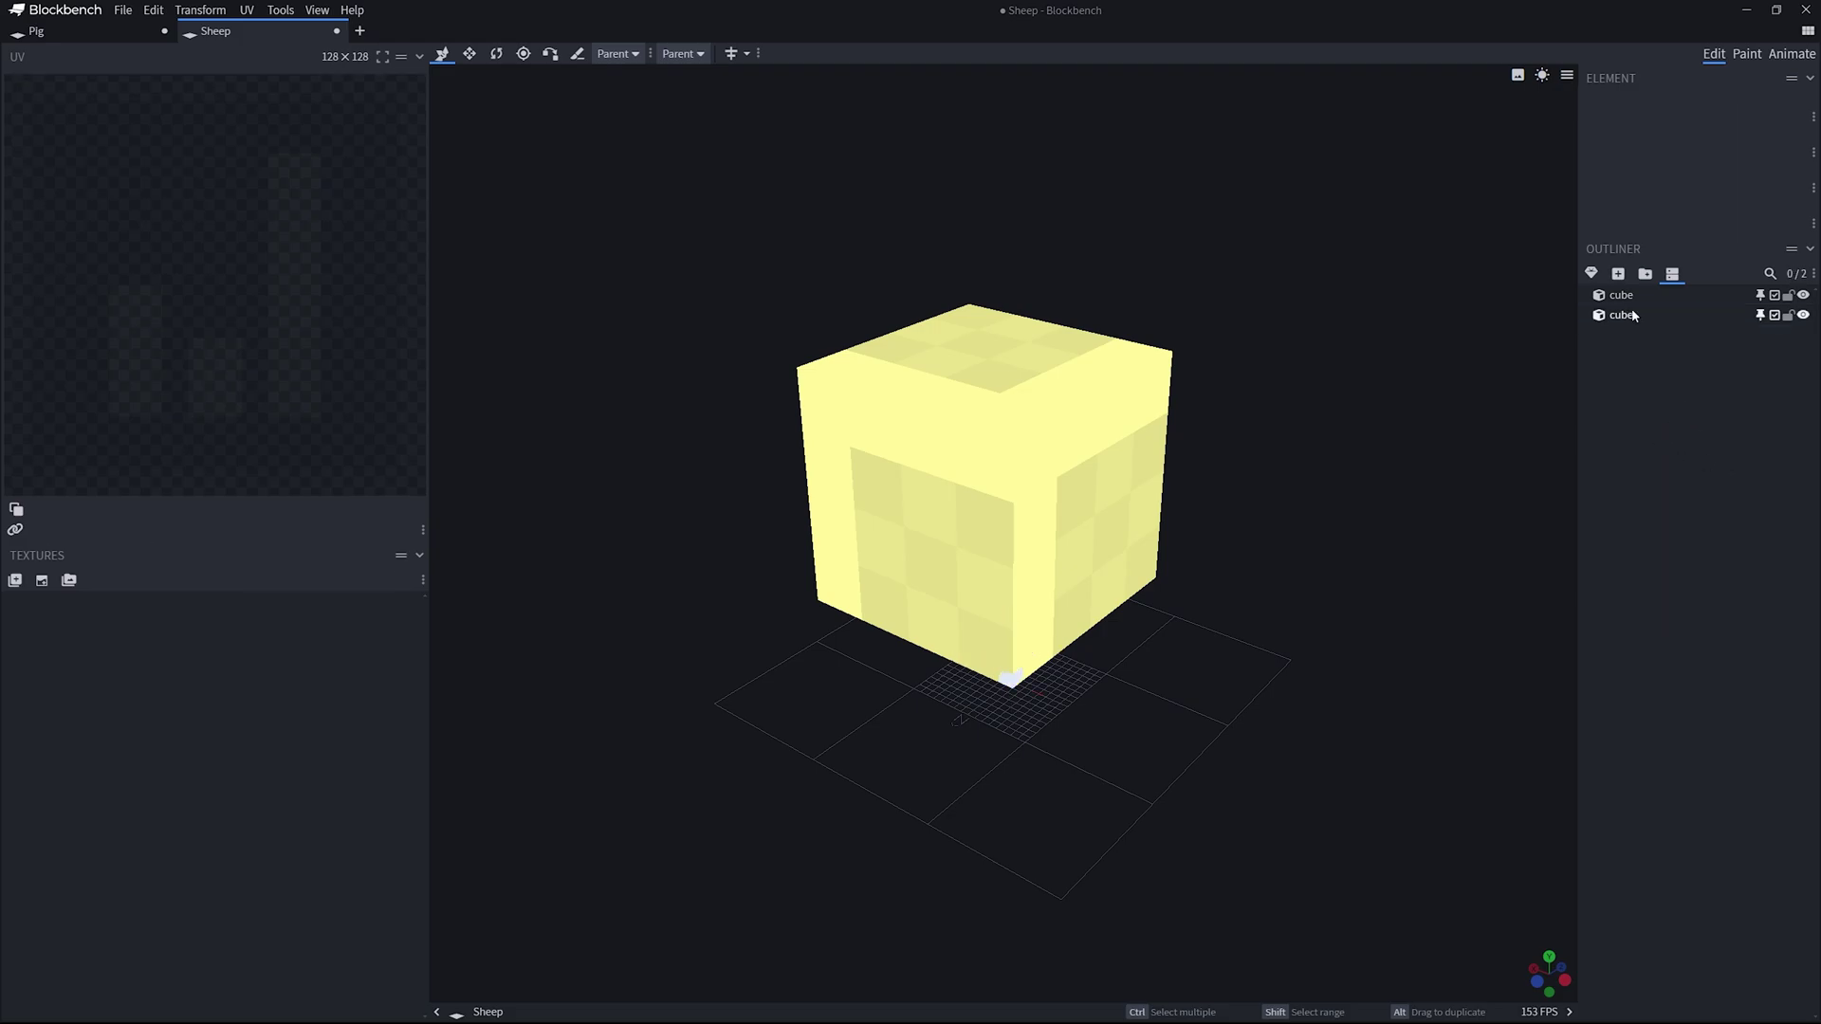
pyautogui.click(1633, 315)
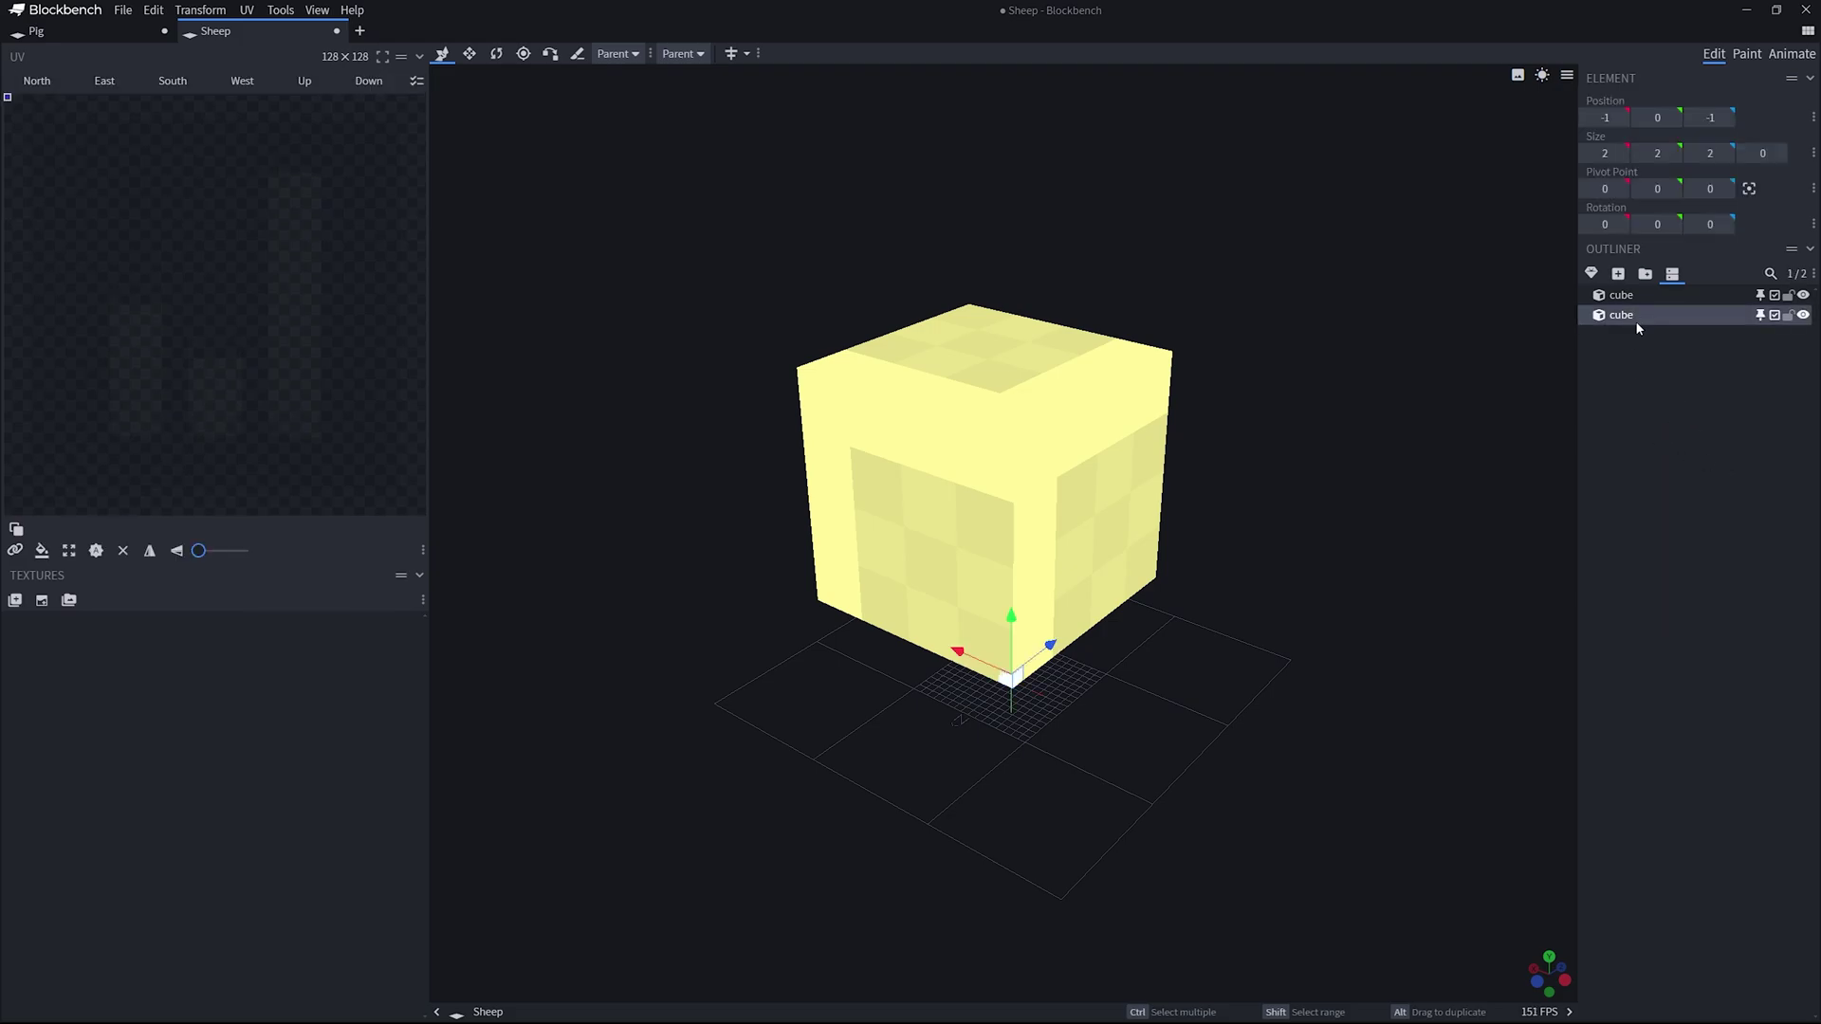
pyautogui.click(1655, 406)
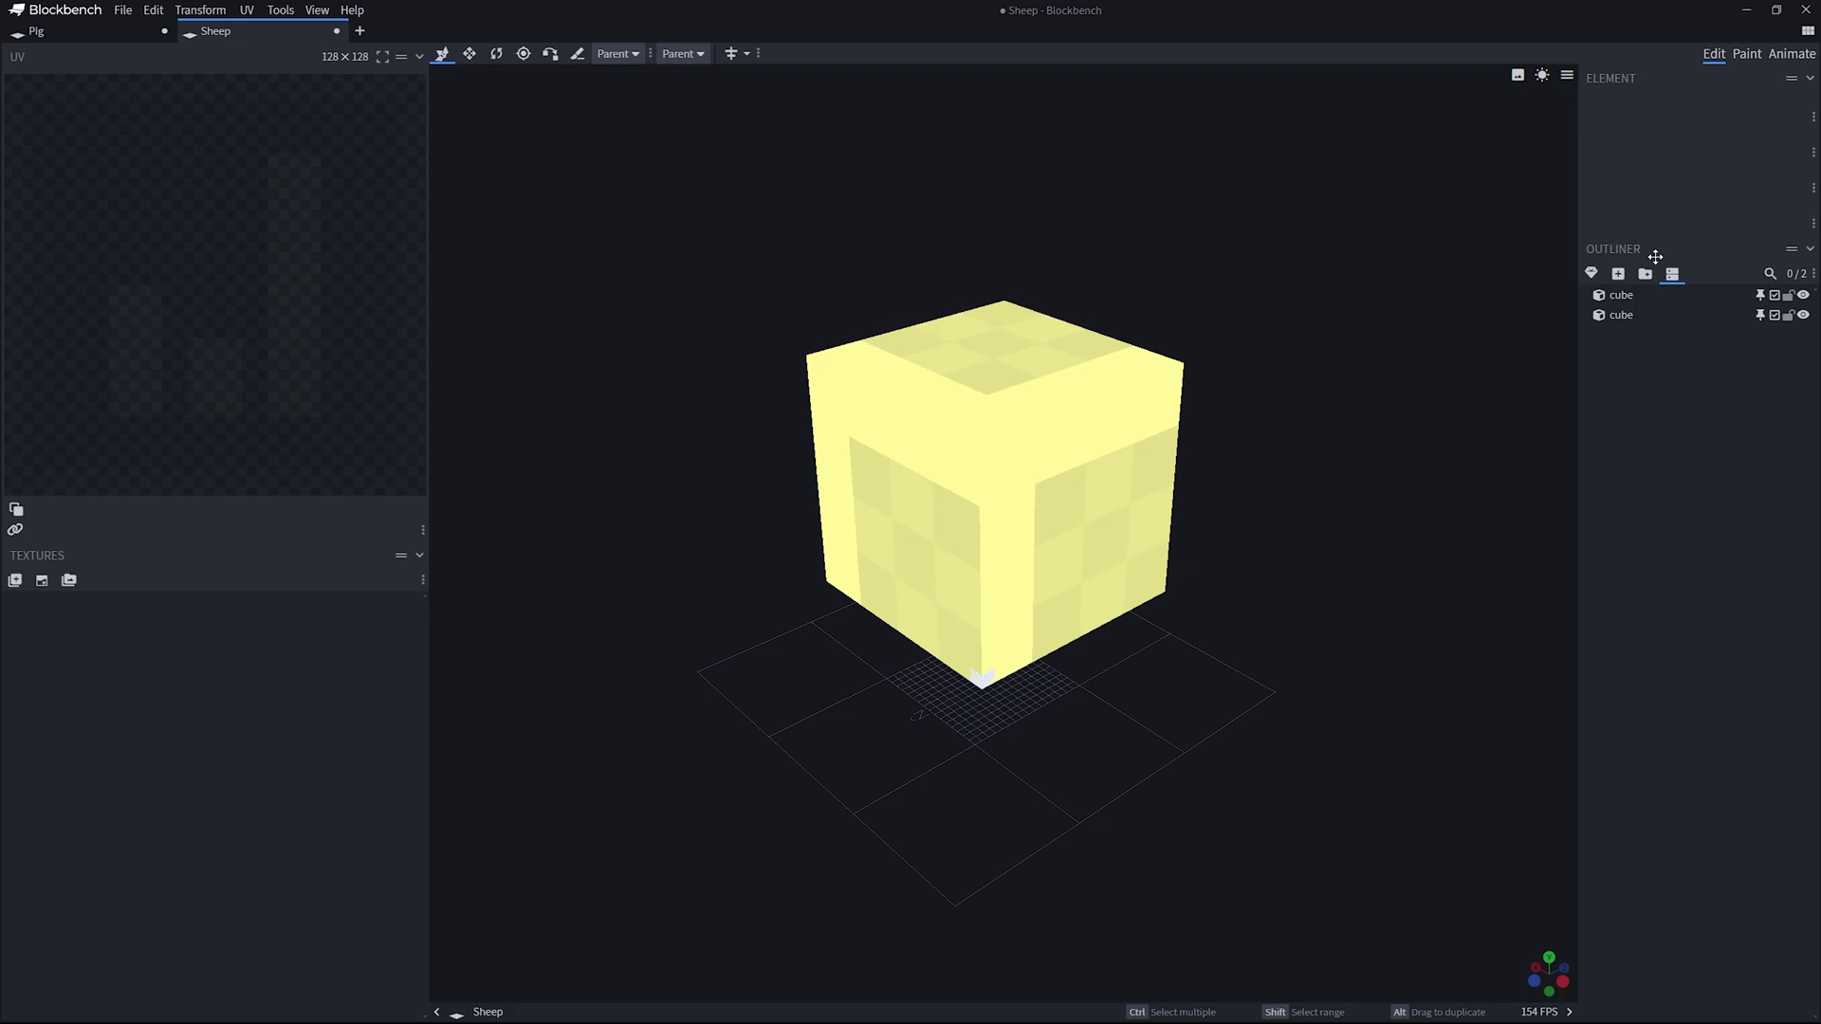
pyautogui.click(1646, 274)
pyautogui.click(1653, 357)
pyautogui.hotkey('ctrl', 'z')
# Step: Add a group to the model and name it Sheep
pyautogui.click(1645, 274)
pyautogui.press('BackSpace')
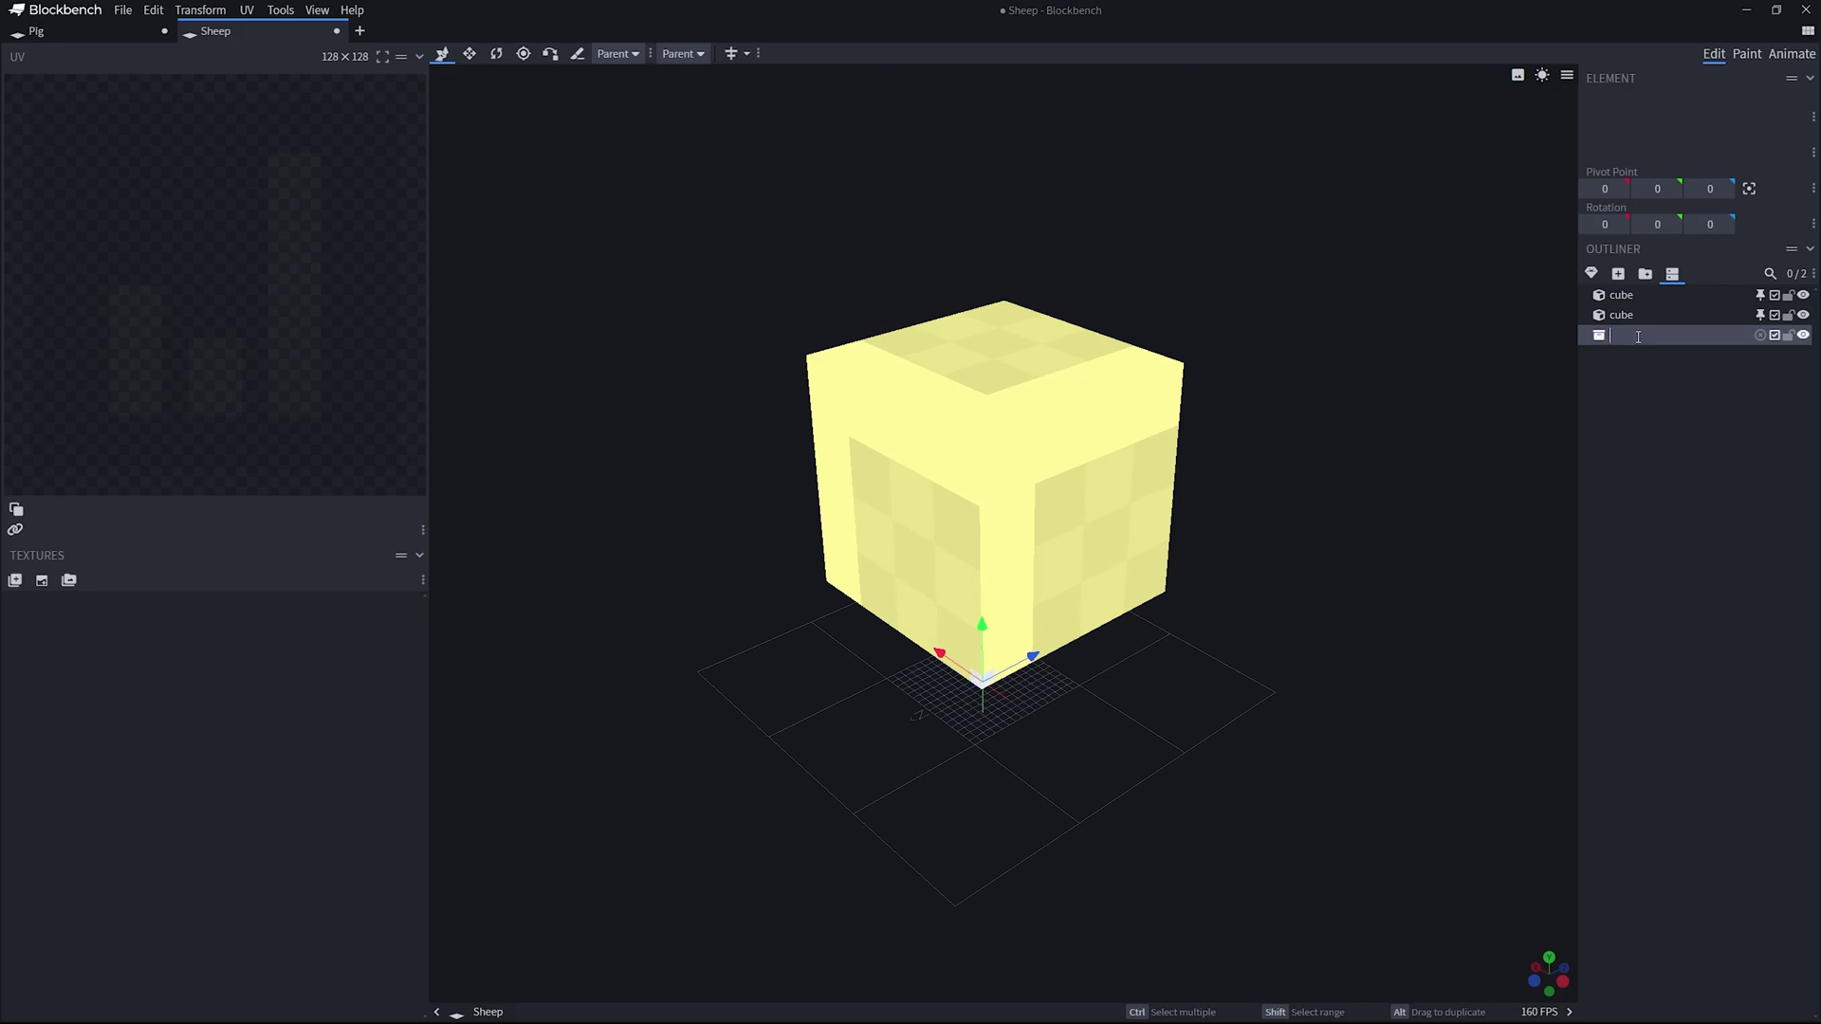
pyautogui.write('Sheep')
pyautogui.click(1686, 294)
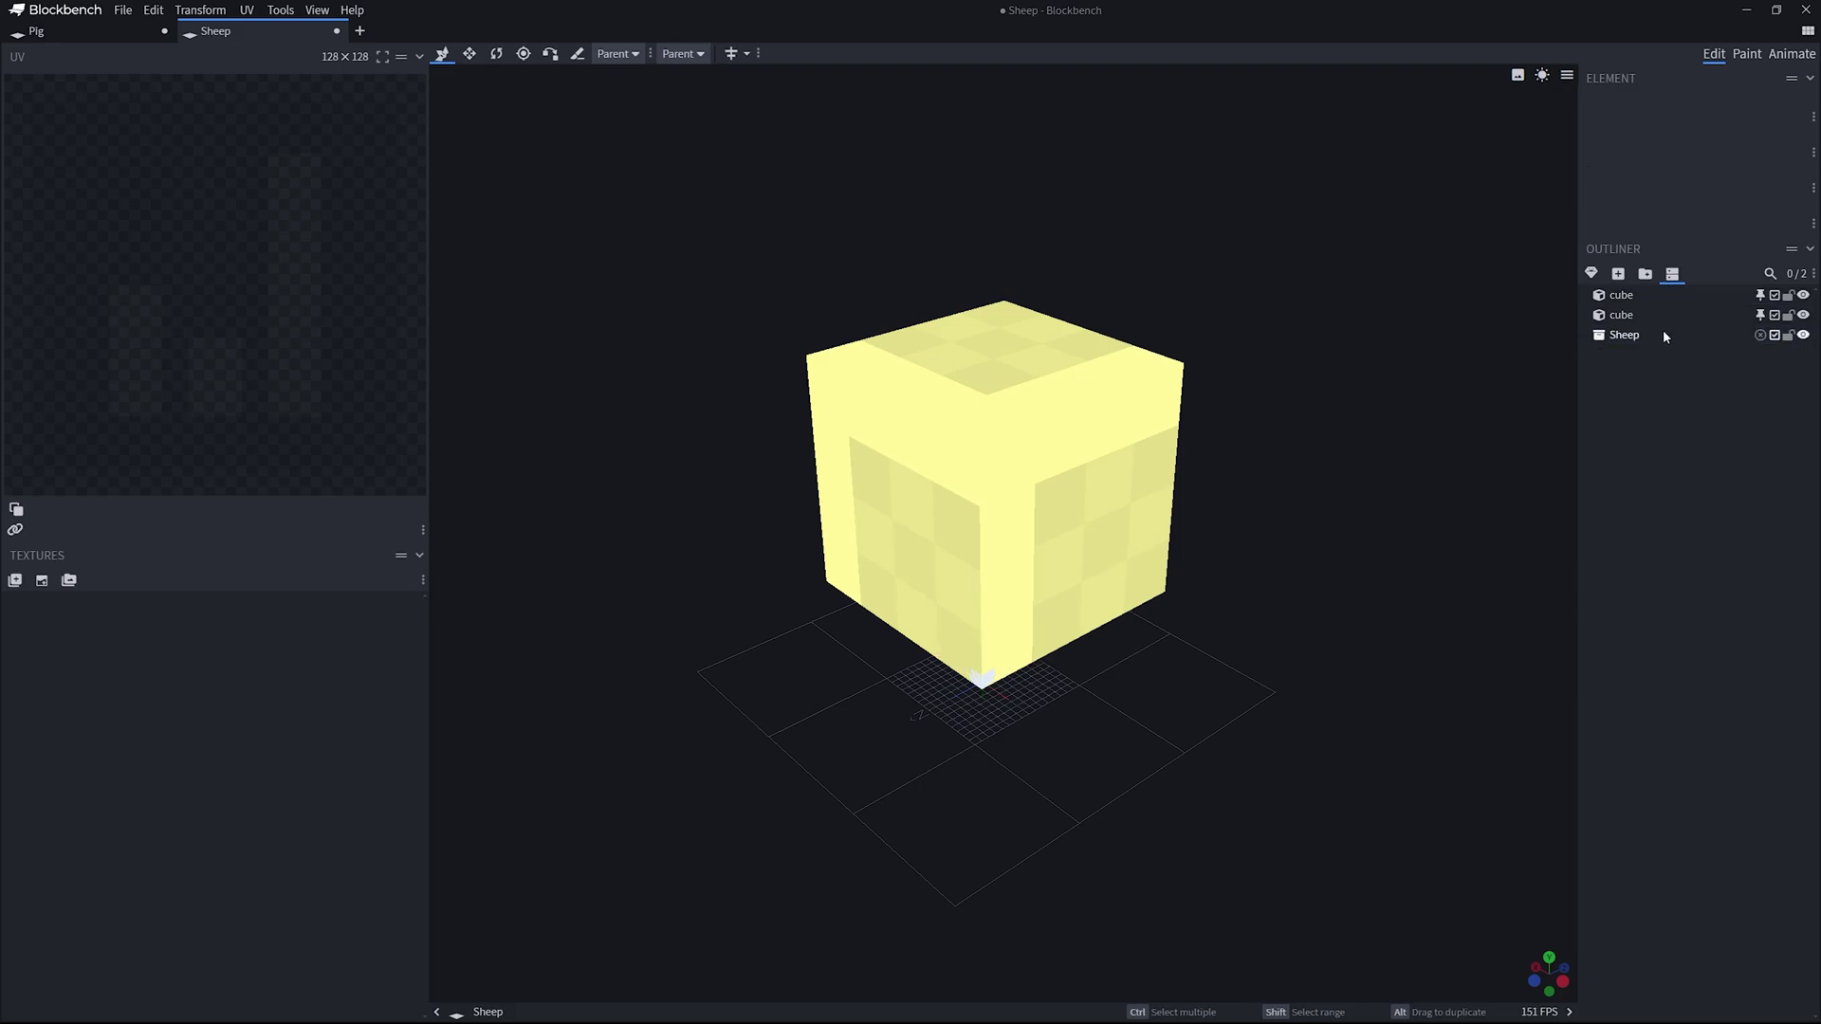
# Step: Move both cubes into the Sheep group and rename the large one Body and the small one Nose
pyautogui.keyDown('shift'); pyautogui.click(1642, 318); pyautogui.keyUp('shift')
pyautogui.moveTo(1642, 319)
pyautogui.mouseDown()
pyautogui.moveTo(1670, 334)
pyautogui.moveTo(1643, 336)
pyautogui.mouseUp()
pyautogui.click(1667, 427)
pyautogui.click(1647, 294)
pyautogui.click(1638, 336)
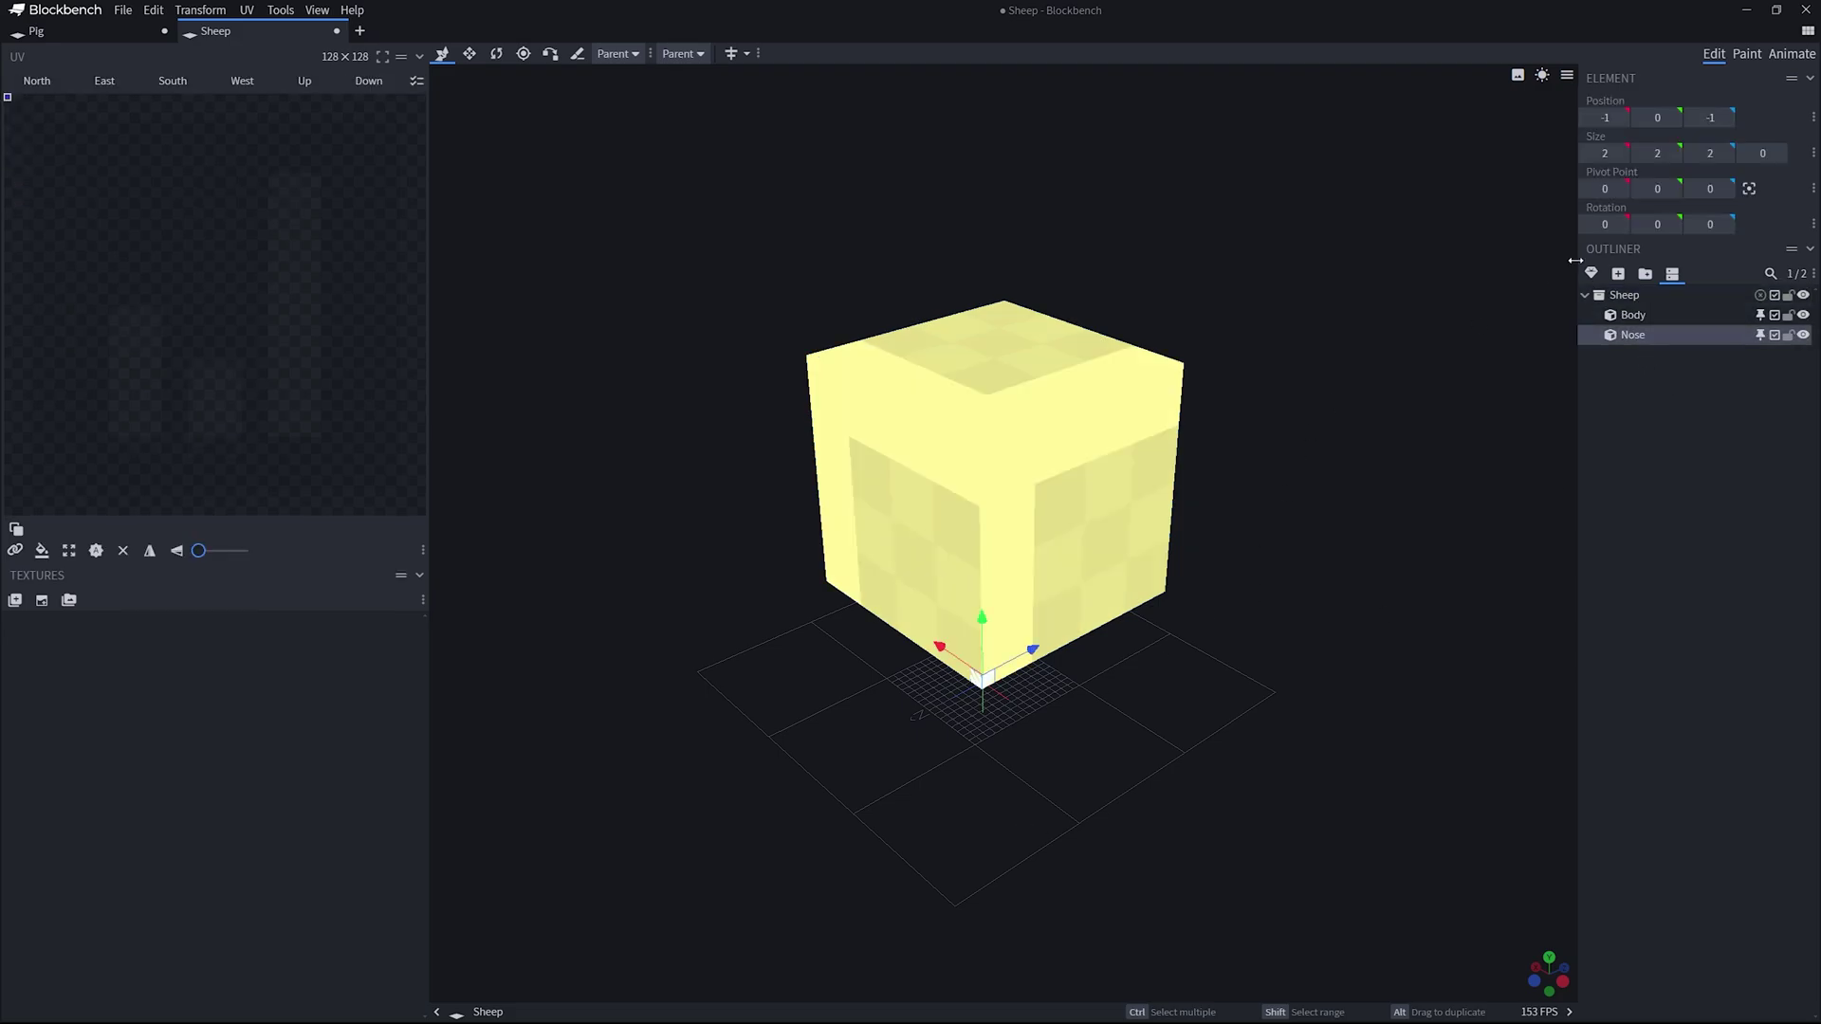
# Step: Set the Nose cube's size to 32 on the X, Y and Z axes
pyautogui.doubleClick(1610, 154)
pyautogui.press('BackSpace')
pyautogui.write('32')
pyautogui.press('Tab')
pyautogui.write('32')
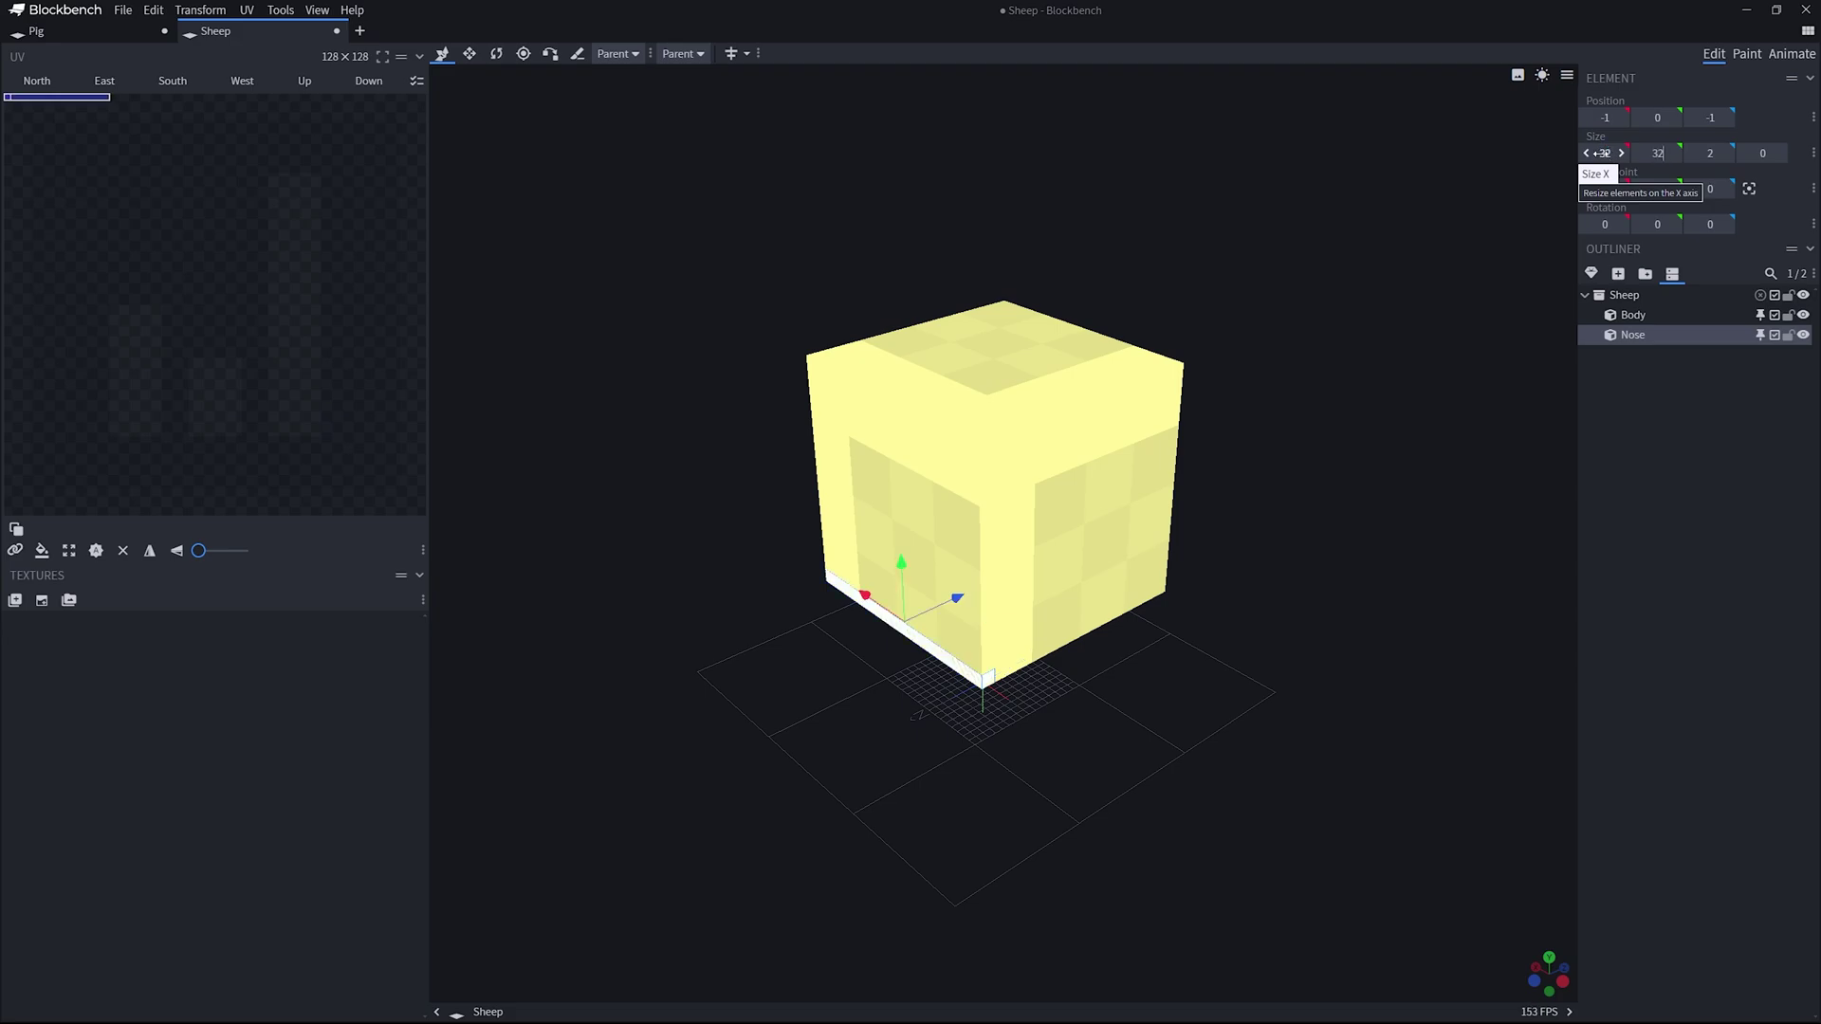
pyautogui.press('Tab')
pyautogui.write('32')
pyautogui.press('Tab')
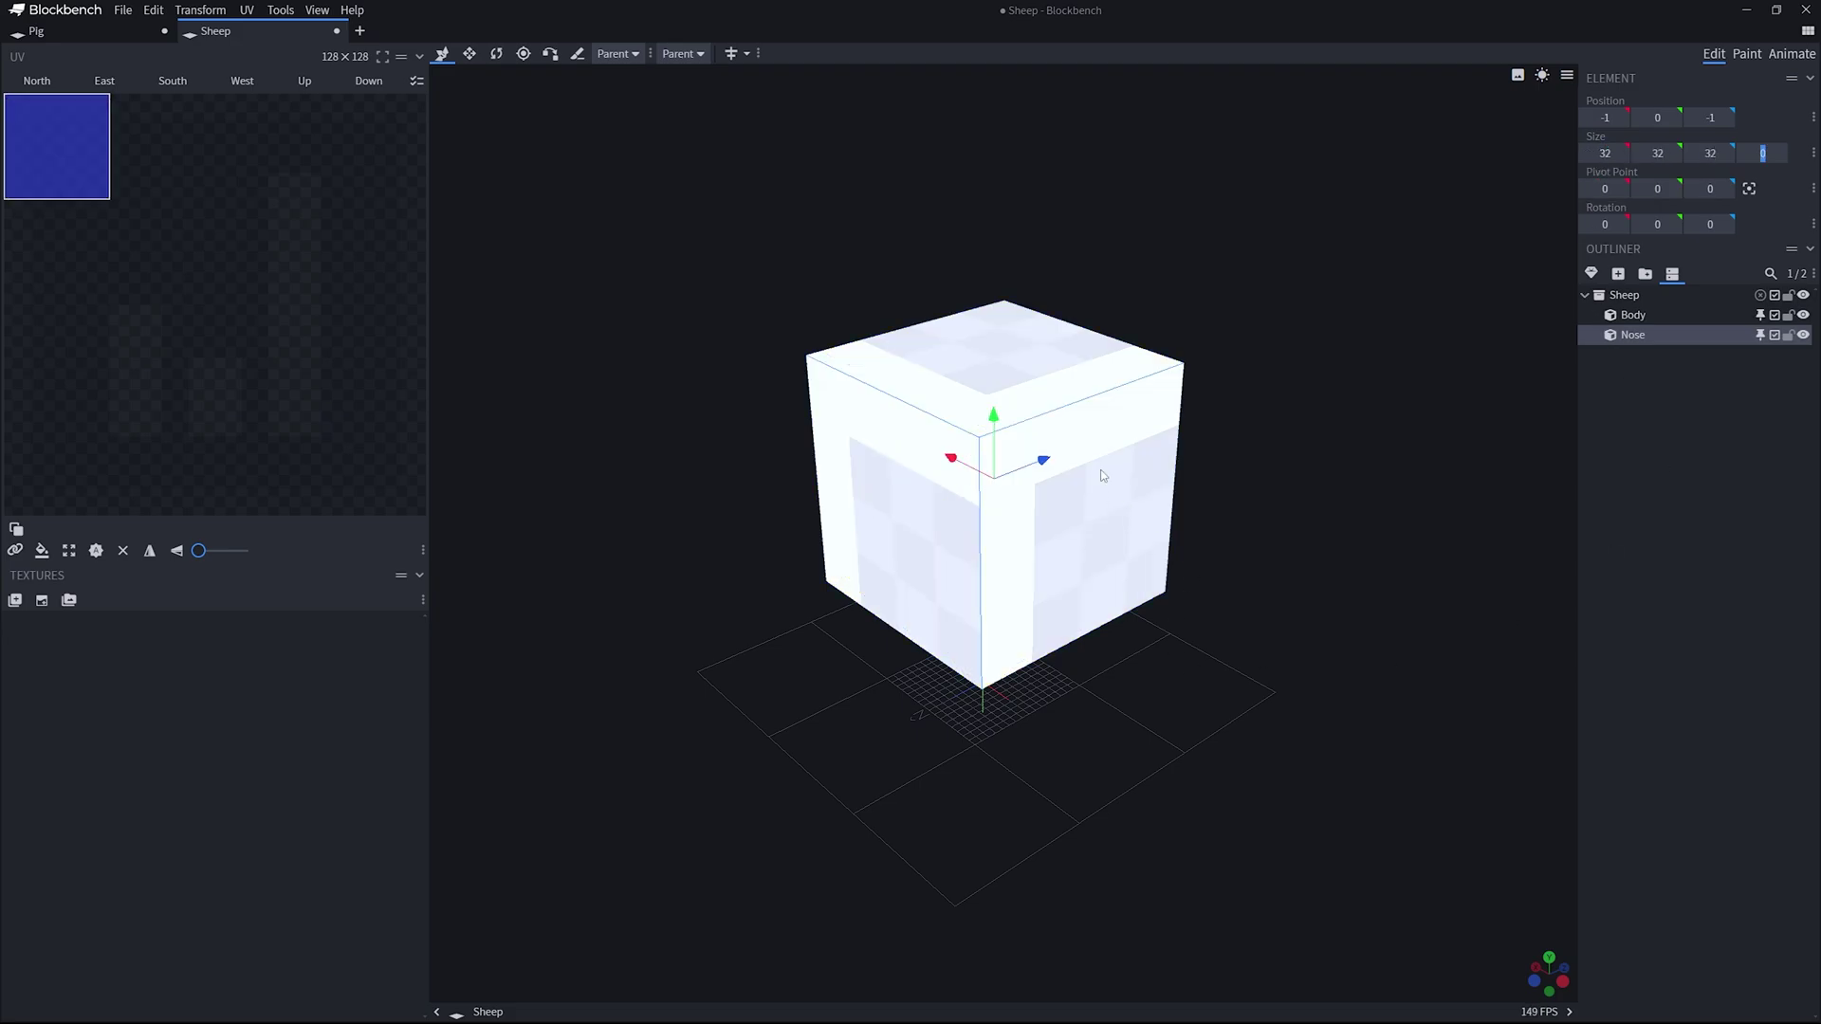
# Step: Move the Nose cube forward to Z -43 and look up the Mouth cube's size in the Pig project
pyautogui.moveTo(1043, 461); pyautogui.dragTo(758, 533)
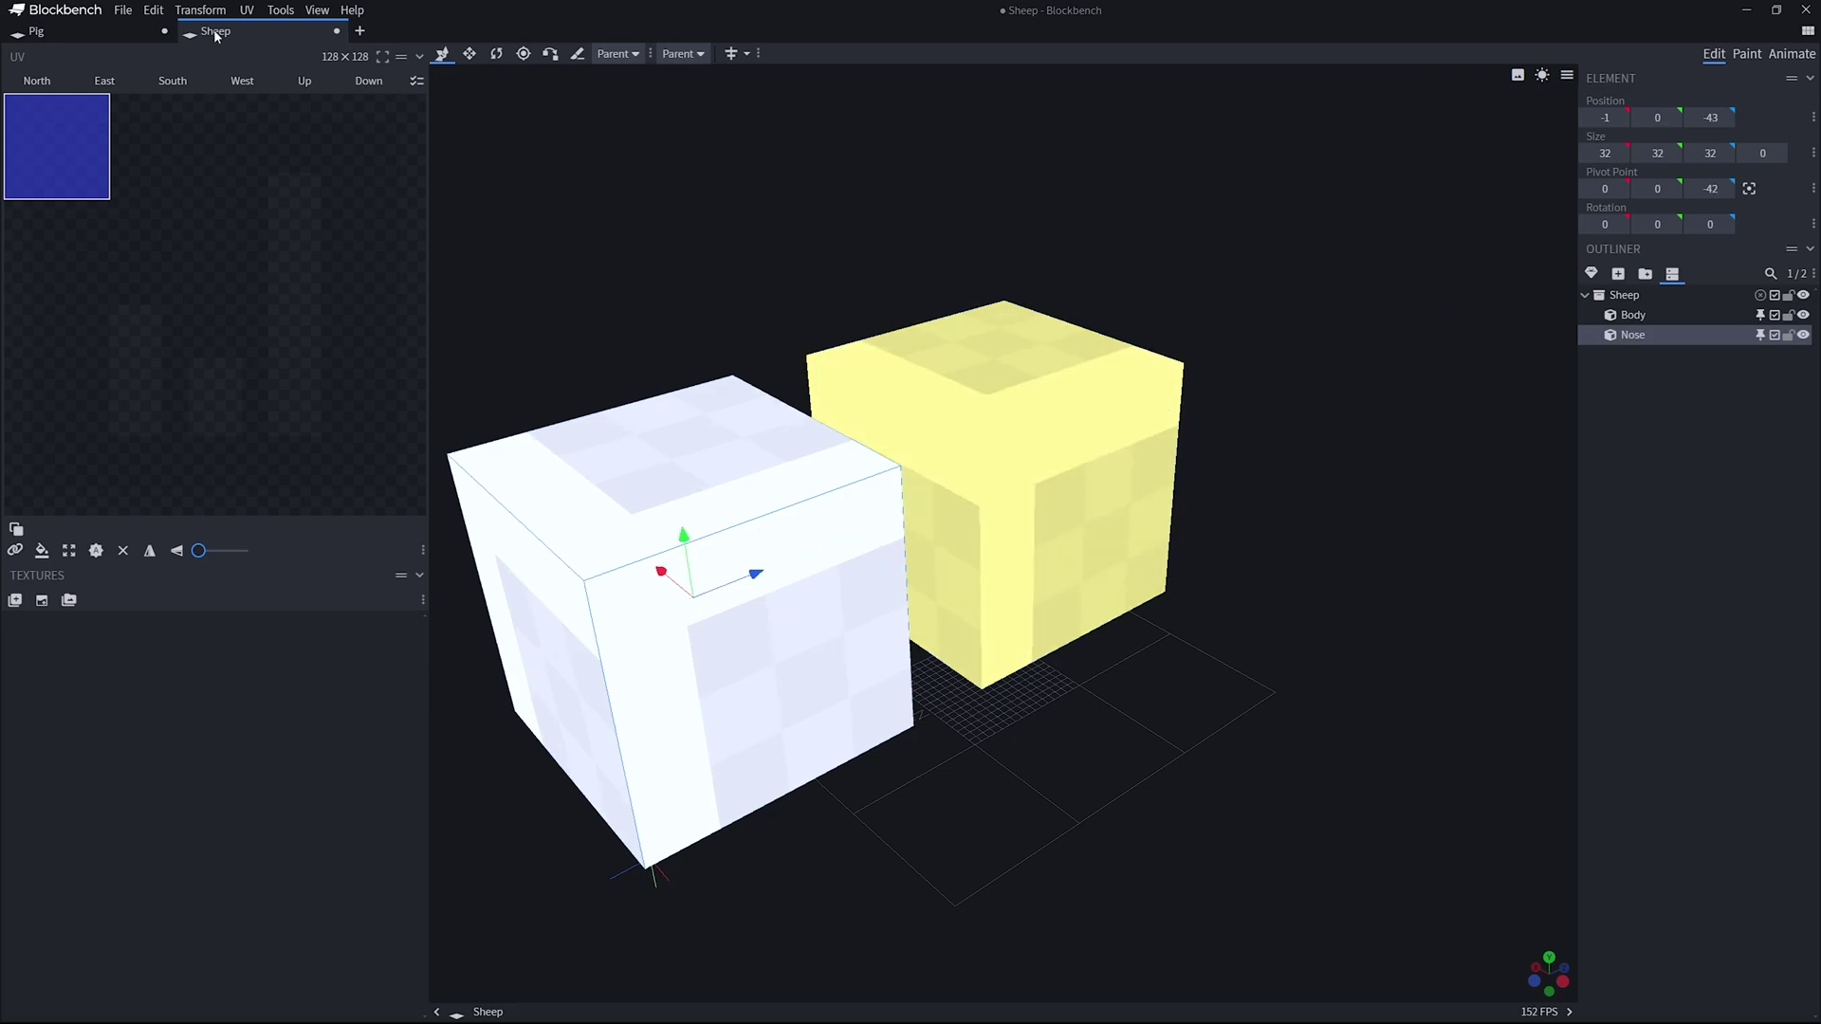
pyautogui.click(38, 30)
pyautogui.click(1648, 335)
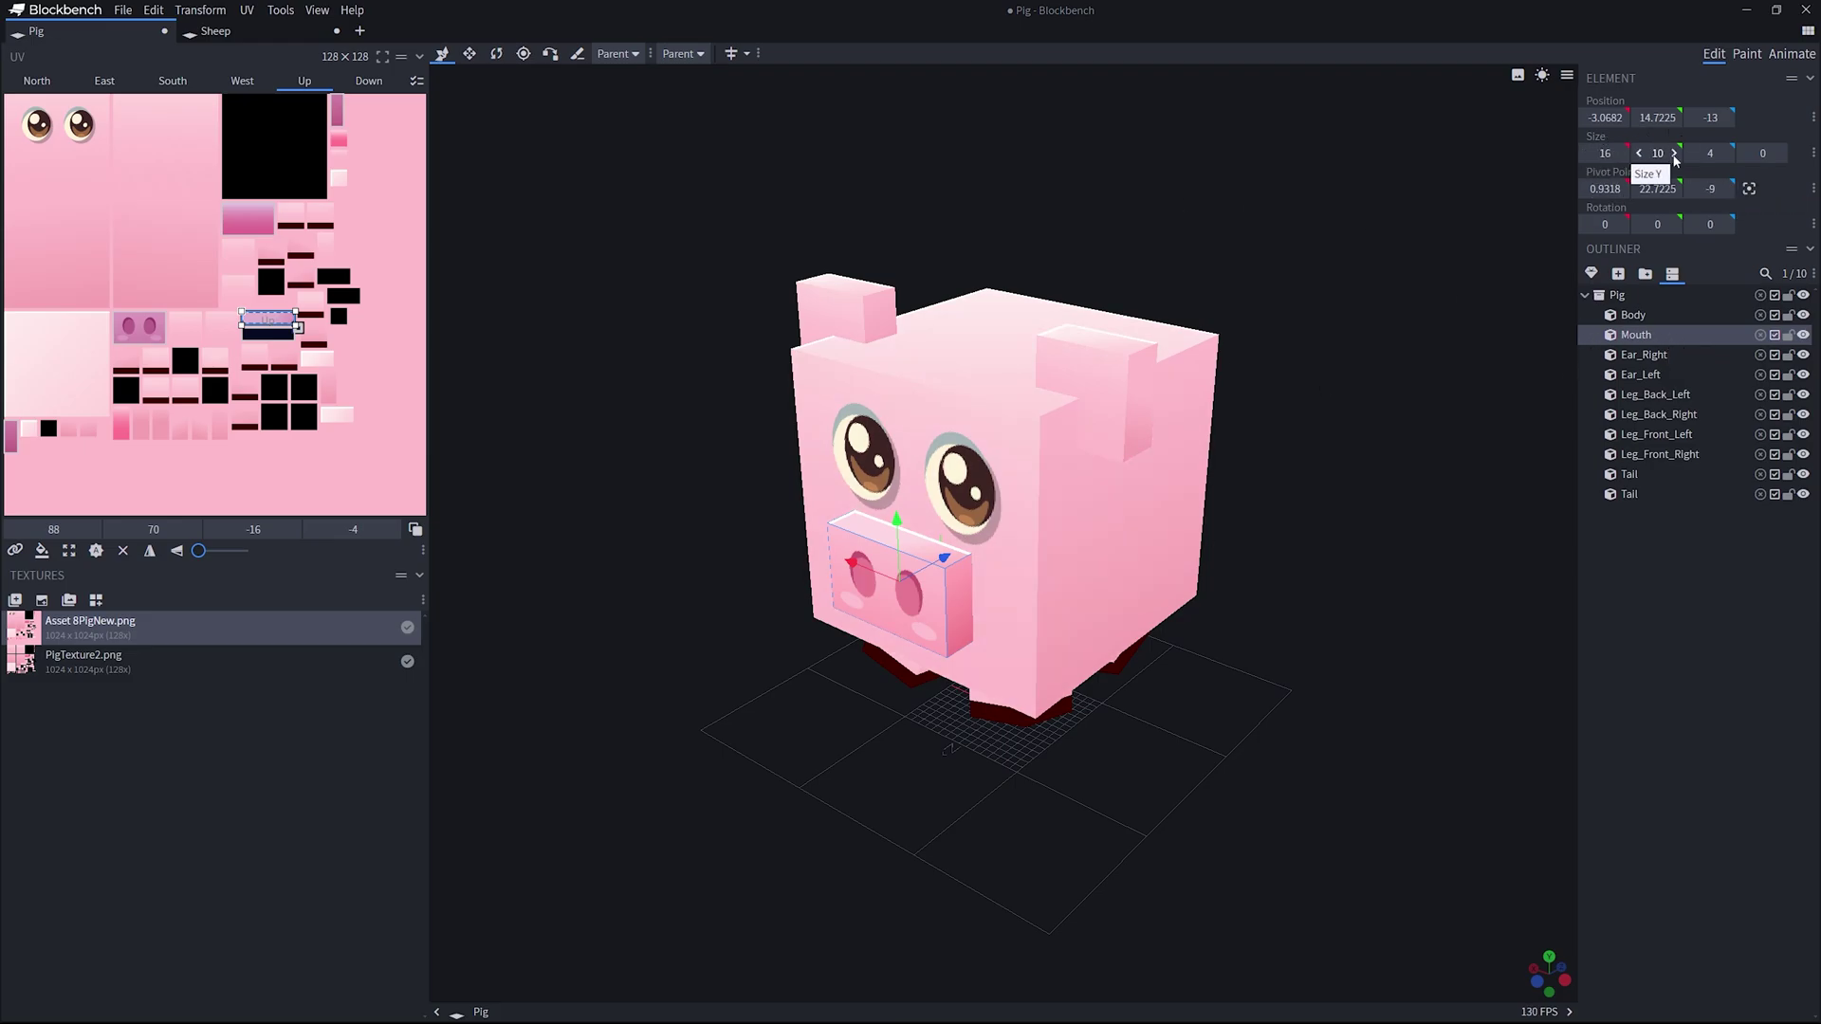
pyautogui.click(275, 32)
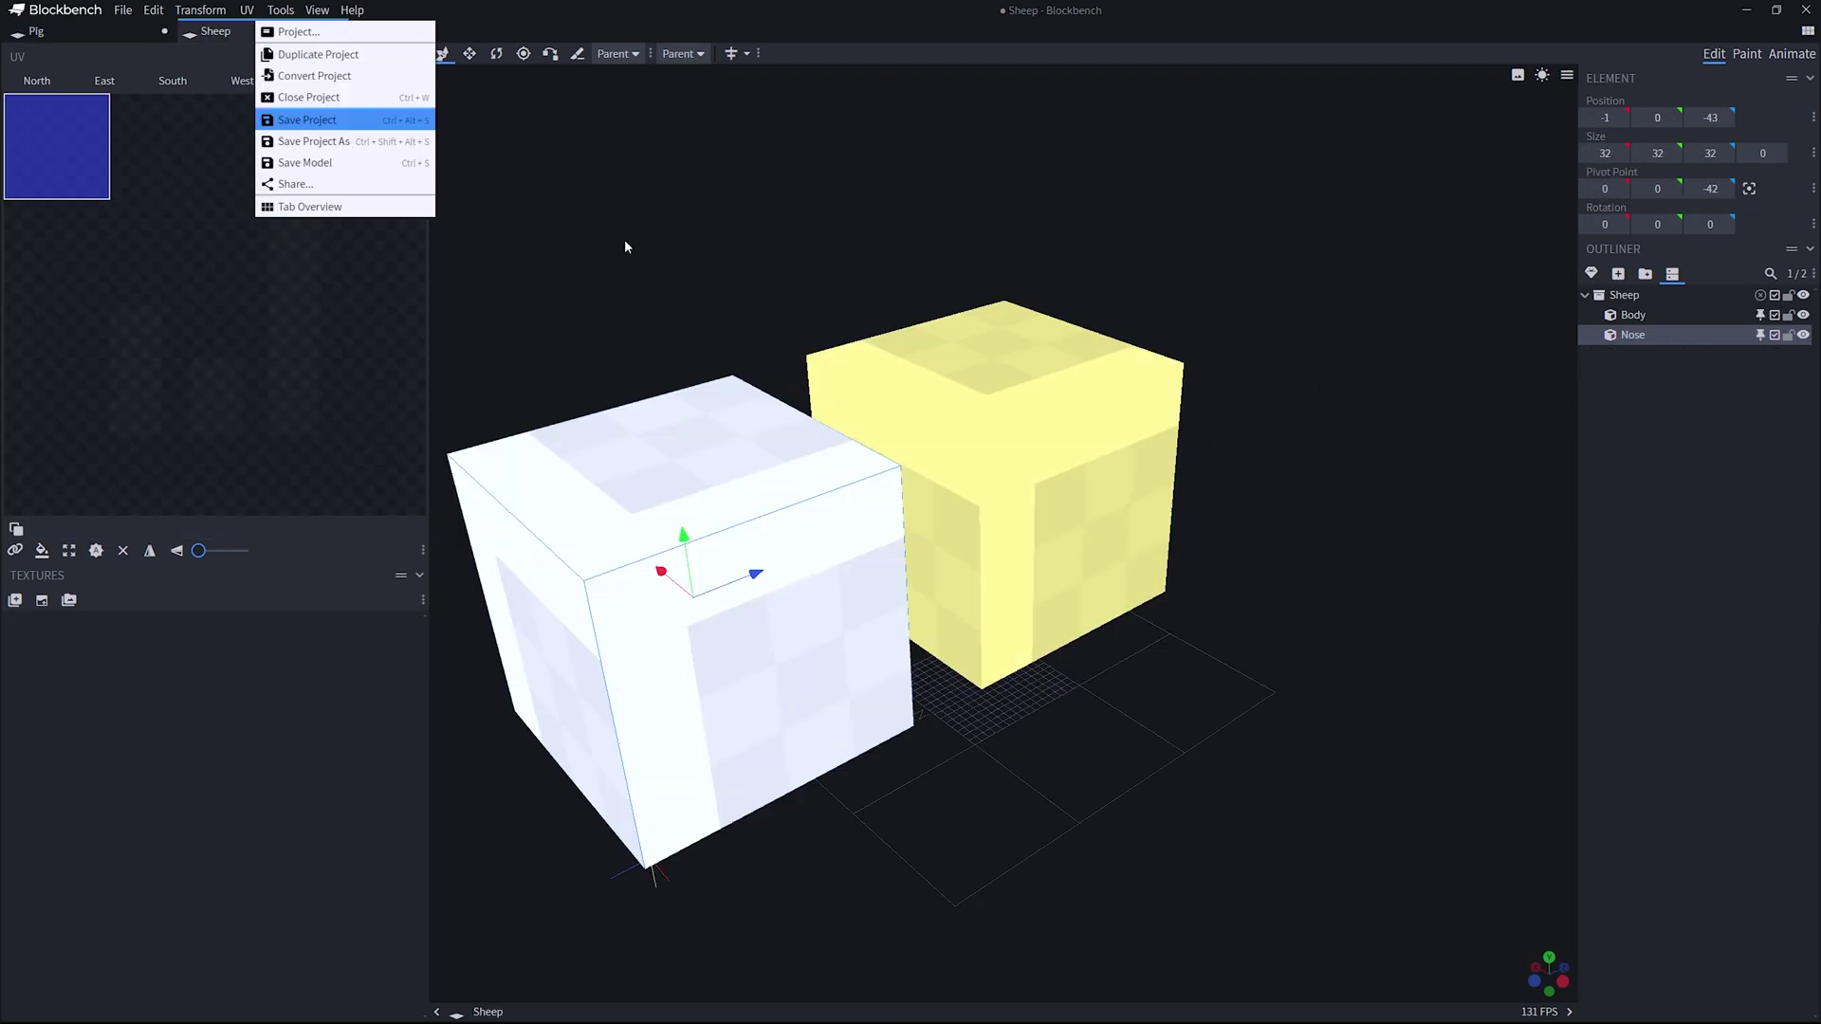
# Step: Set the Nose cube's size to 16 on X, 10 on Y and 4 on Z
pyautogui.click(1605, 152)
pyautogui.write('0')
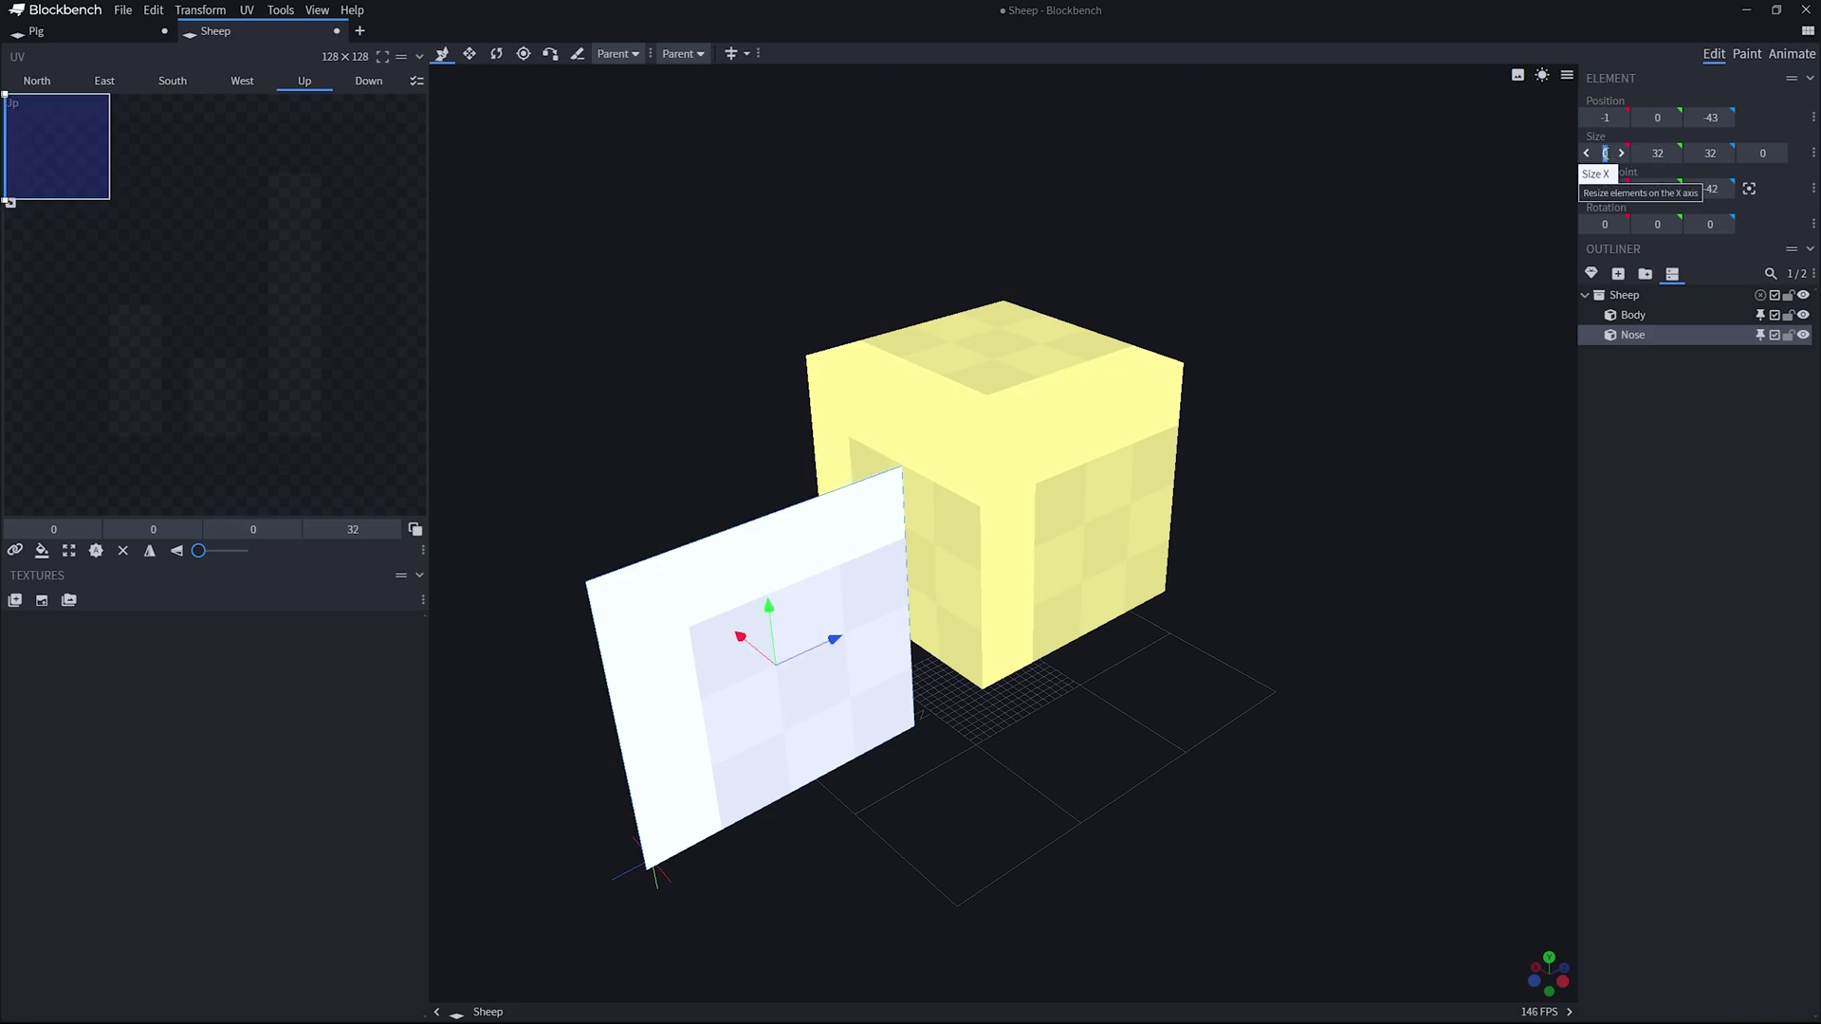
pyautogui.write('6')
pyautogui.press('Tab')
pyautogui.write('10')
pyautogui.press('Tab')
pyautogui.write('4')
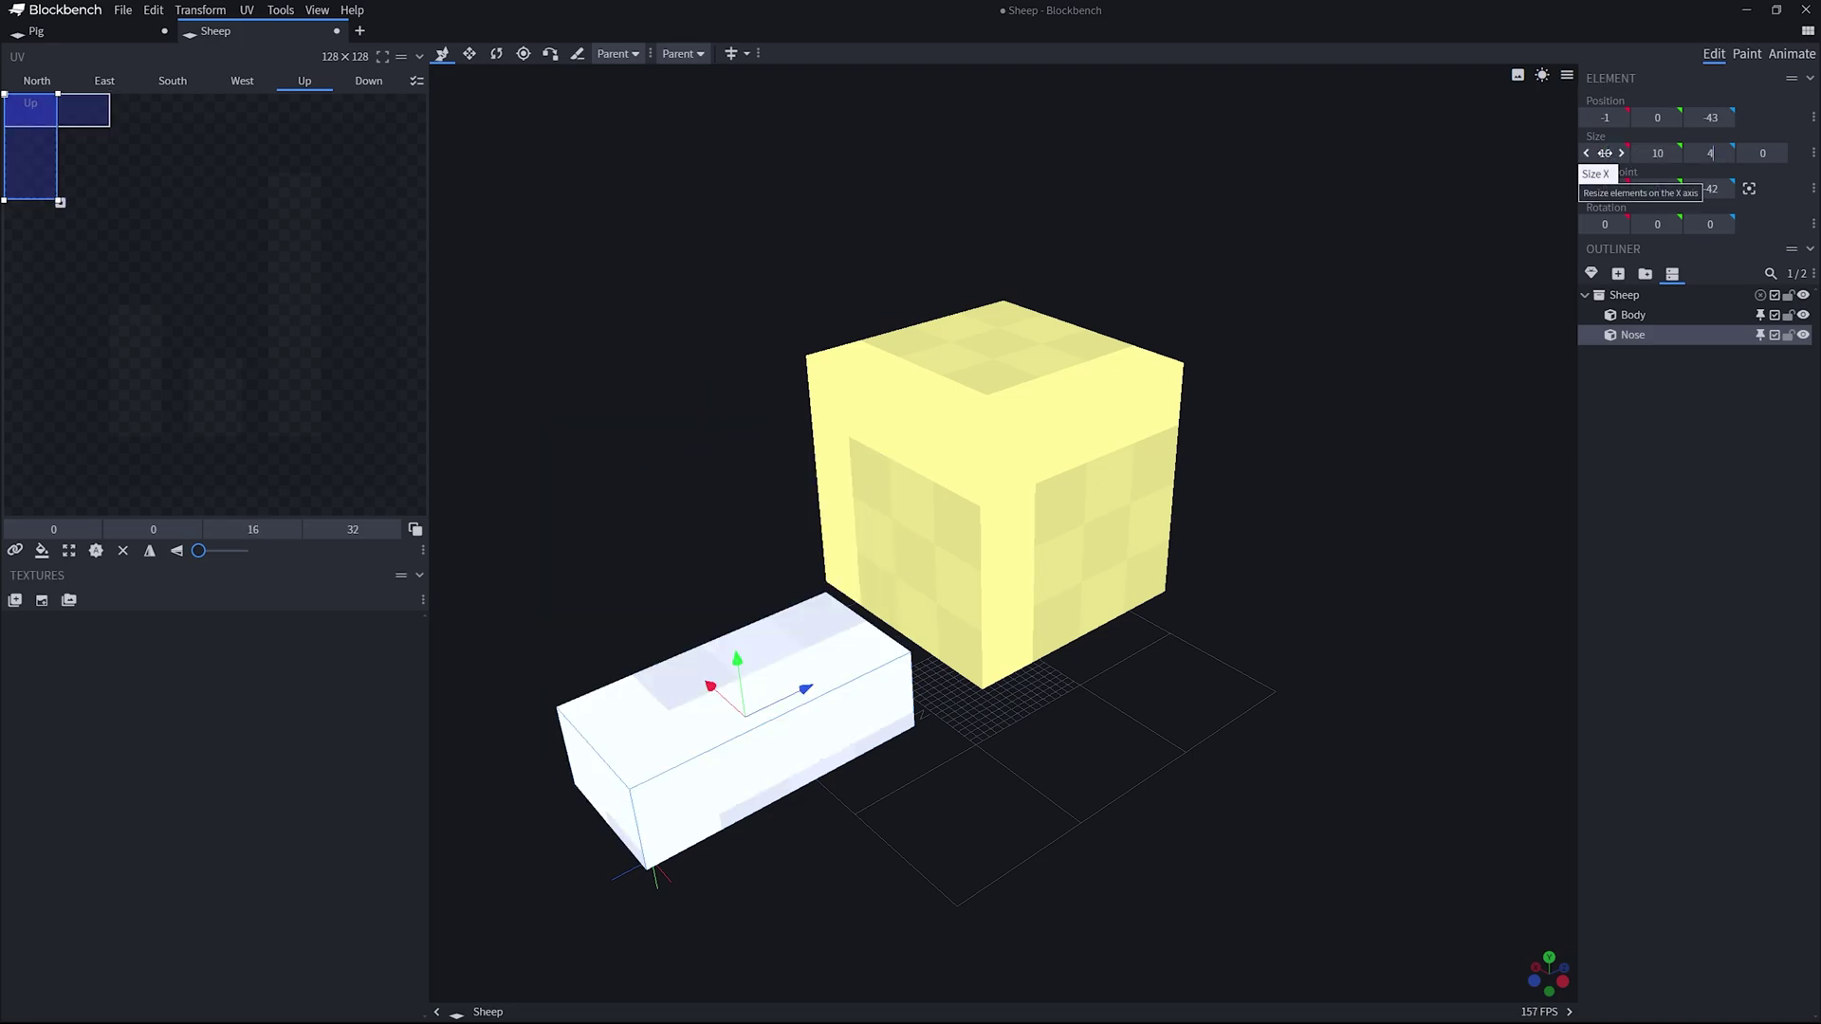
# Step: Move the Nose cube back against the body's front face, to X 5 and Z -5
pyautogui.moveTo(685, 747); pyautogui.dragTo(850, 583)
pyautogui.scroll(4, 1114, 698)
pyautogui.moveTo(1111, 697); pyautogui.dragTo(1369, 630)
pyautogui.moveTo(1094, 653); pyautogui.dragTo(949, 669)
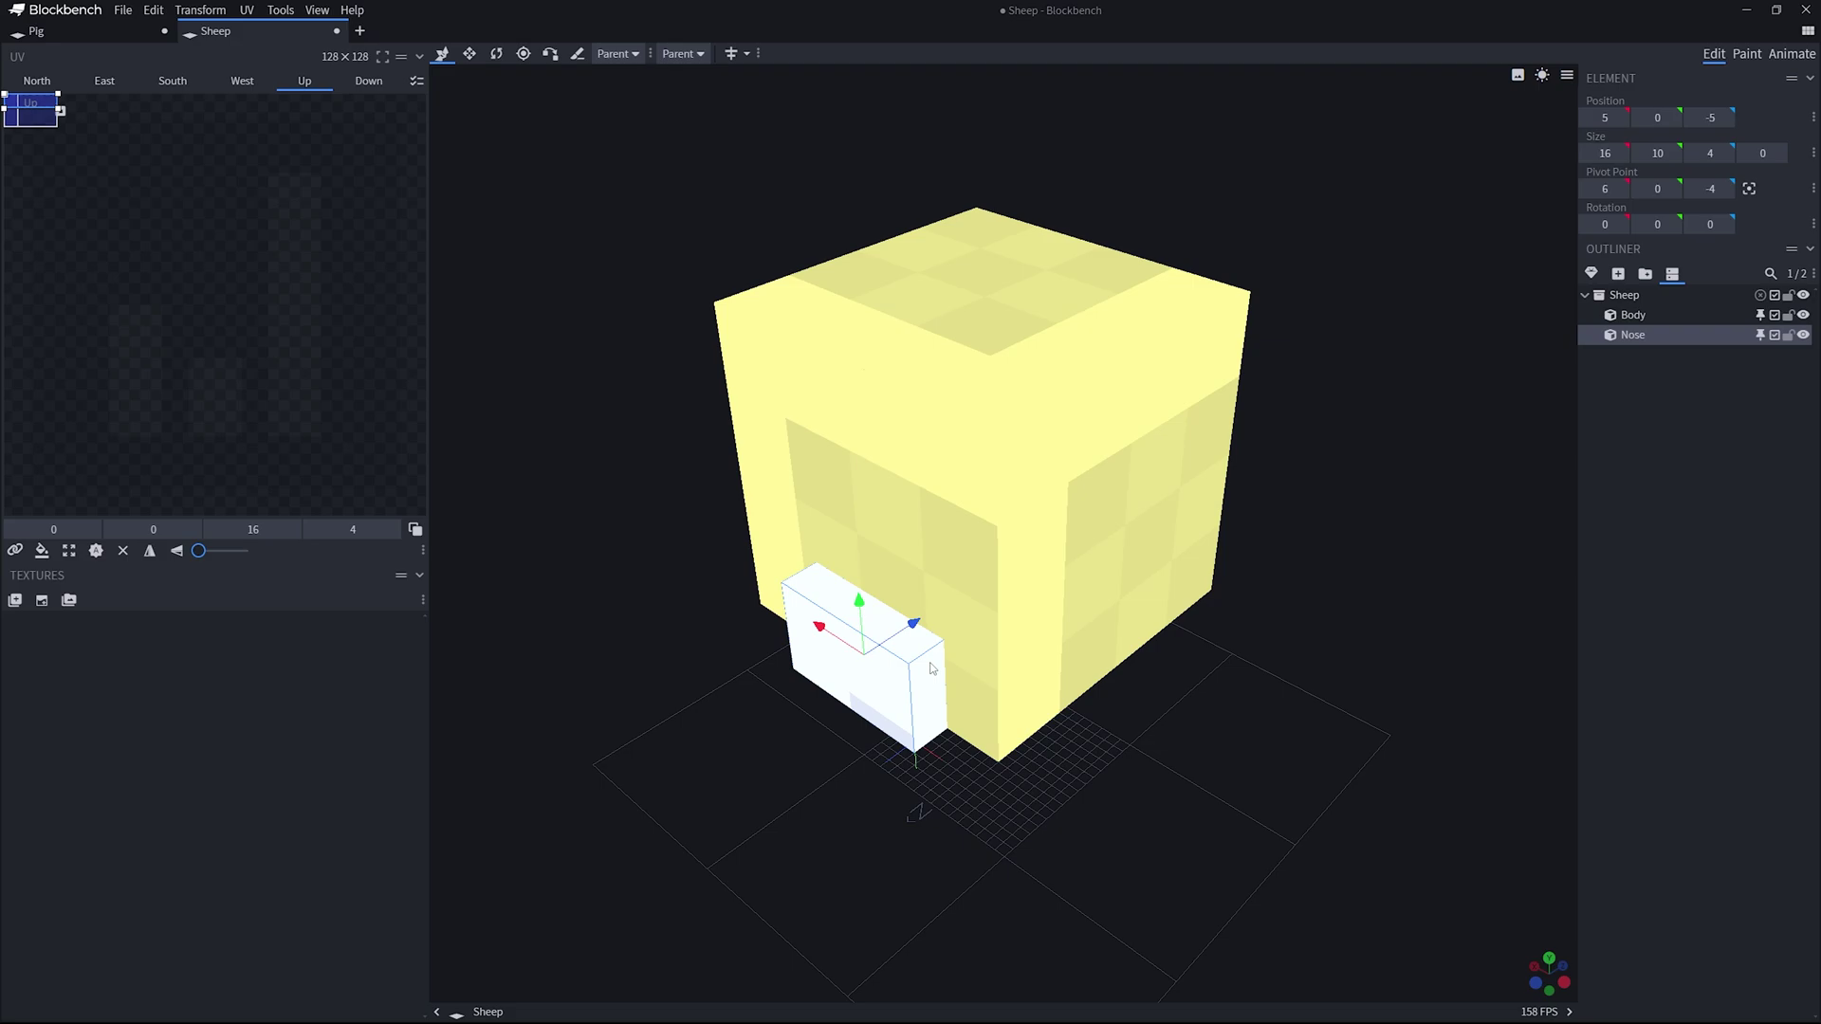
# Step: Vertex-snap the Nose cube's upper rear corner to the Body cube's upper front corner
pyautogui.rightClick(895, 674)
pyautogui.click(1278, 617)
pyautogui.click(836, 688)
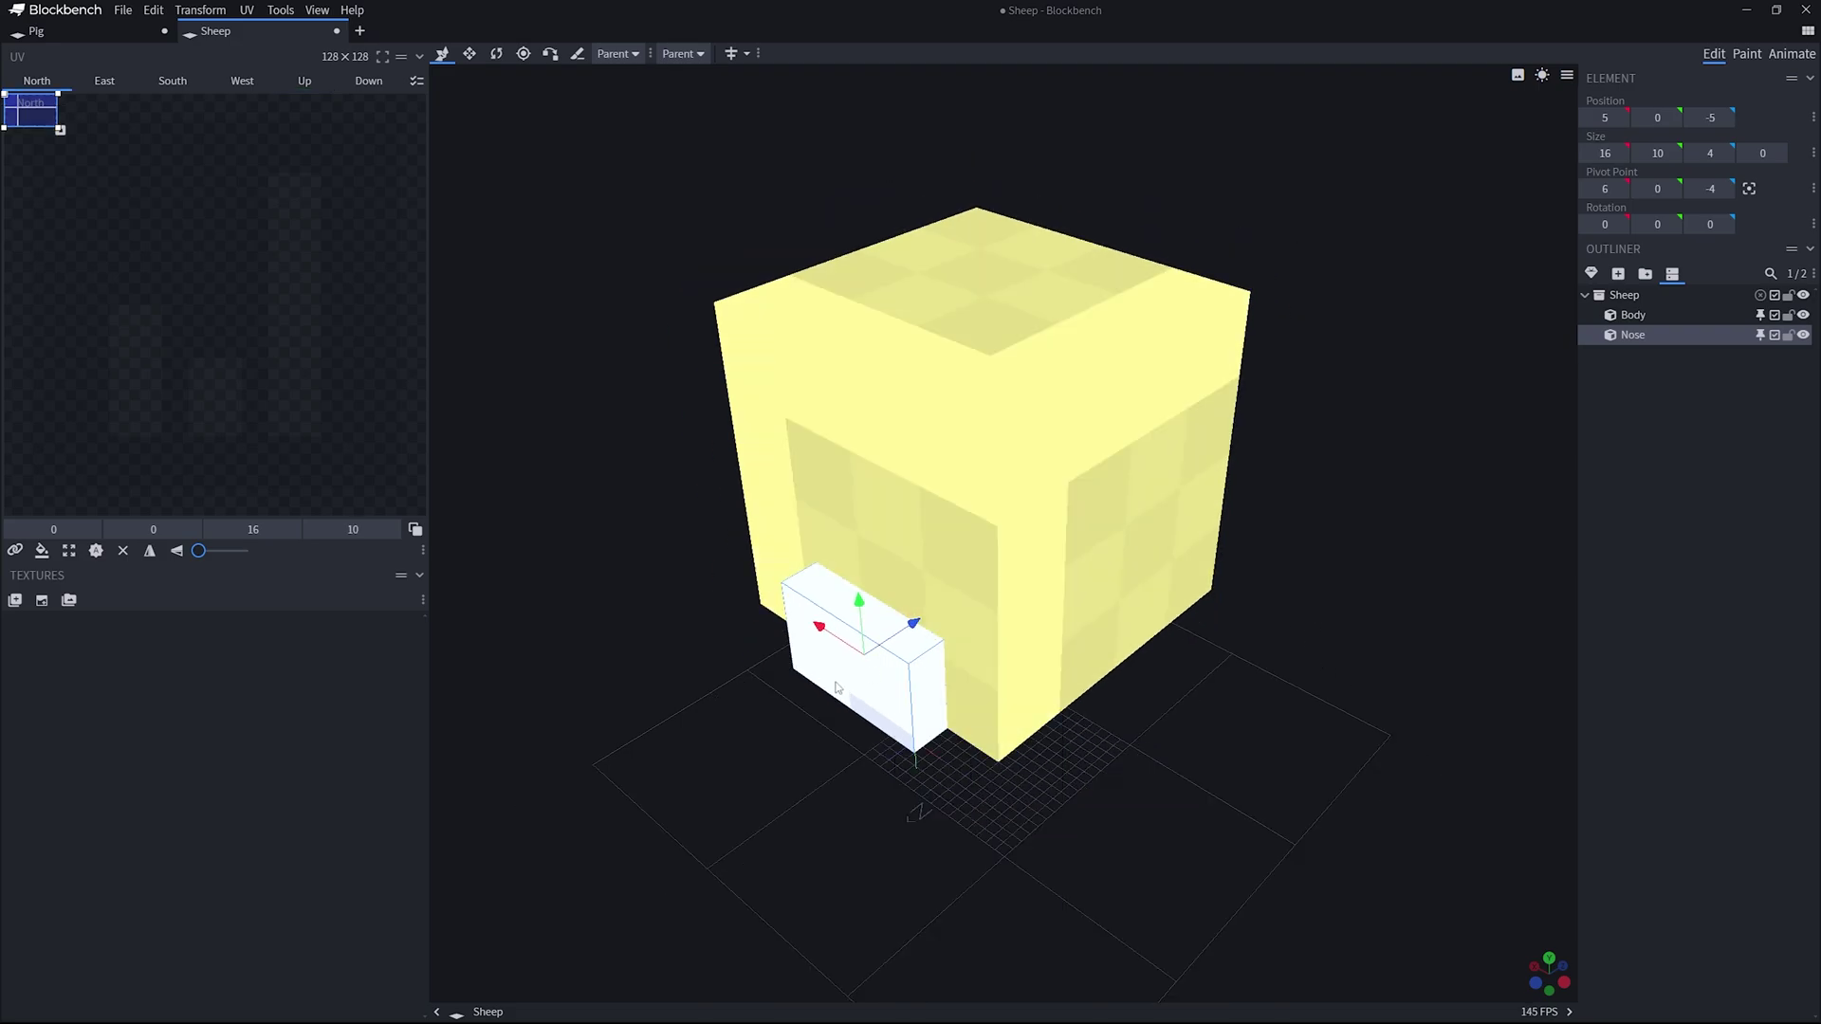
pyautogui.click(550, 55)
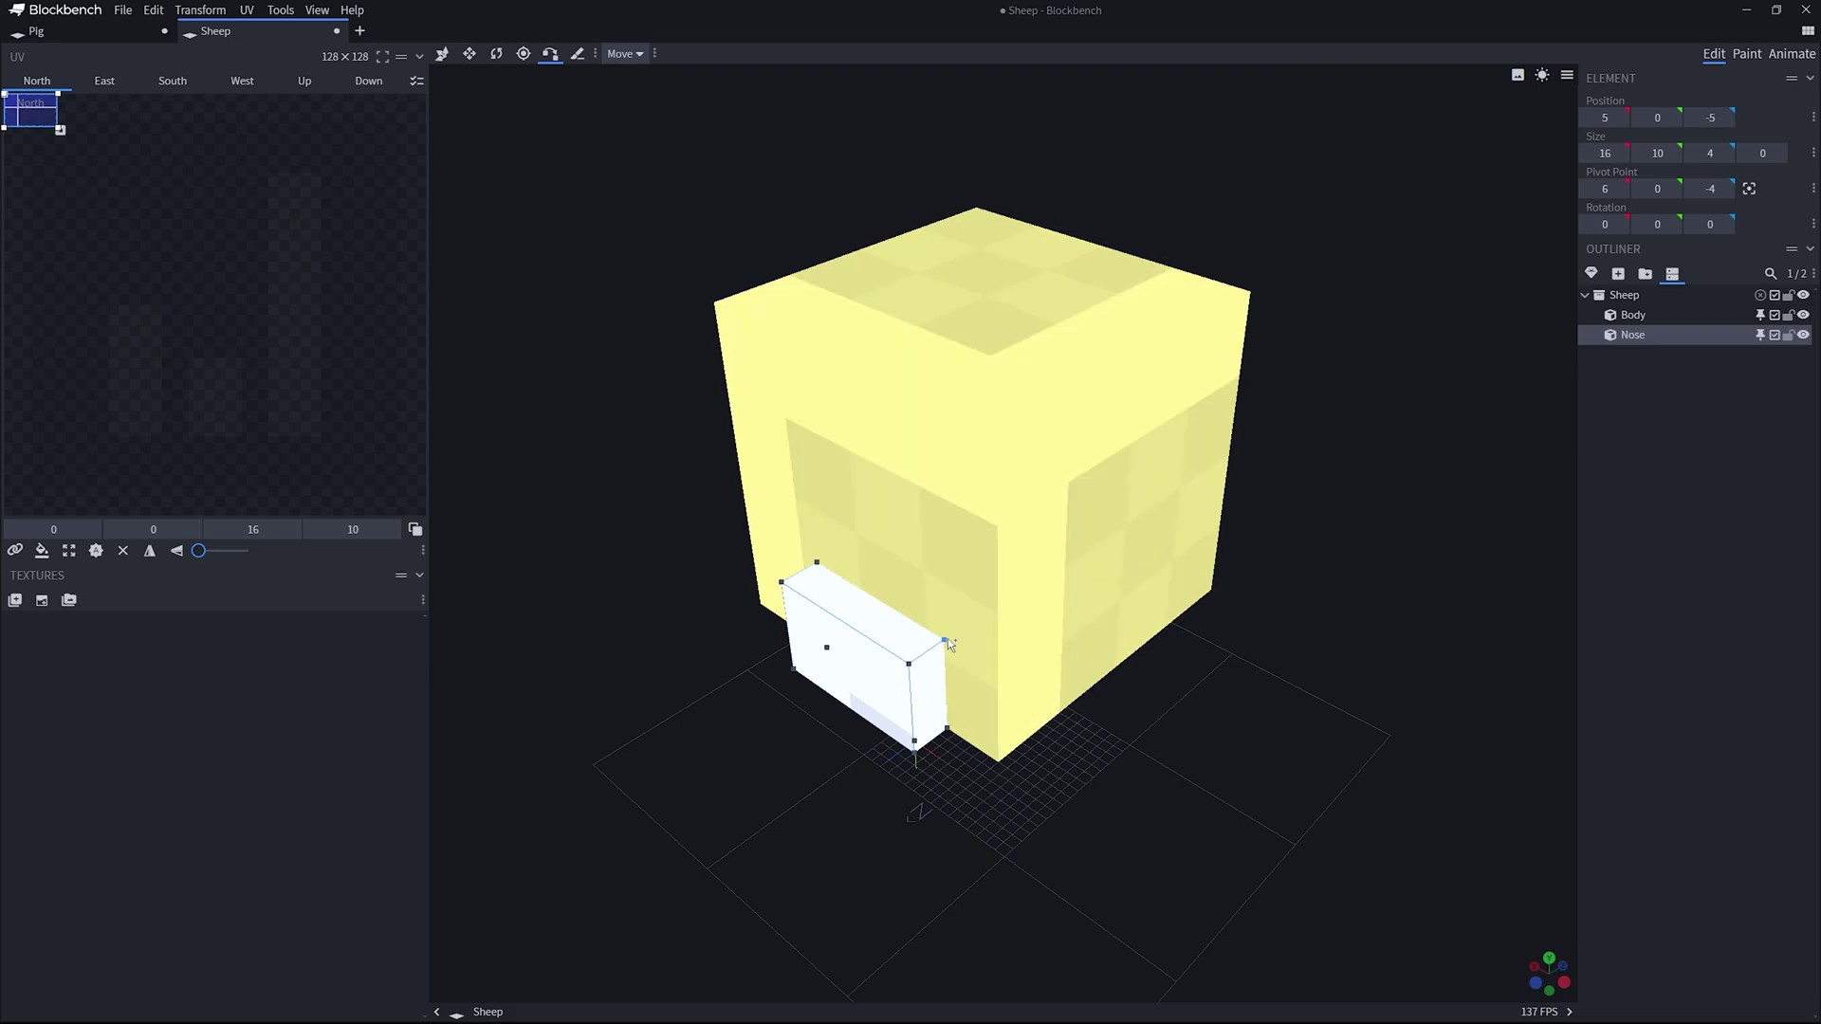
pyautogui.scroll(5, 948, 639)
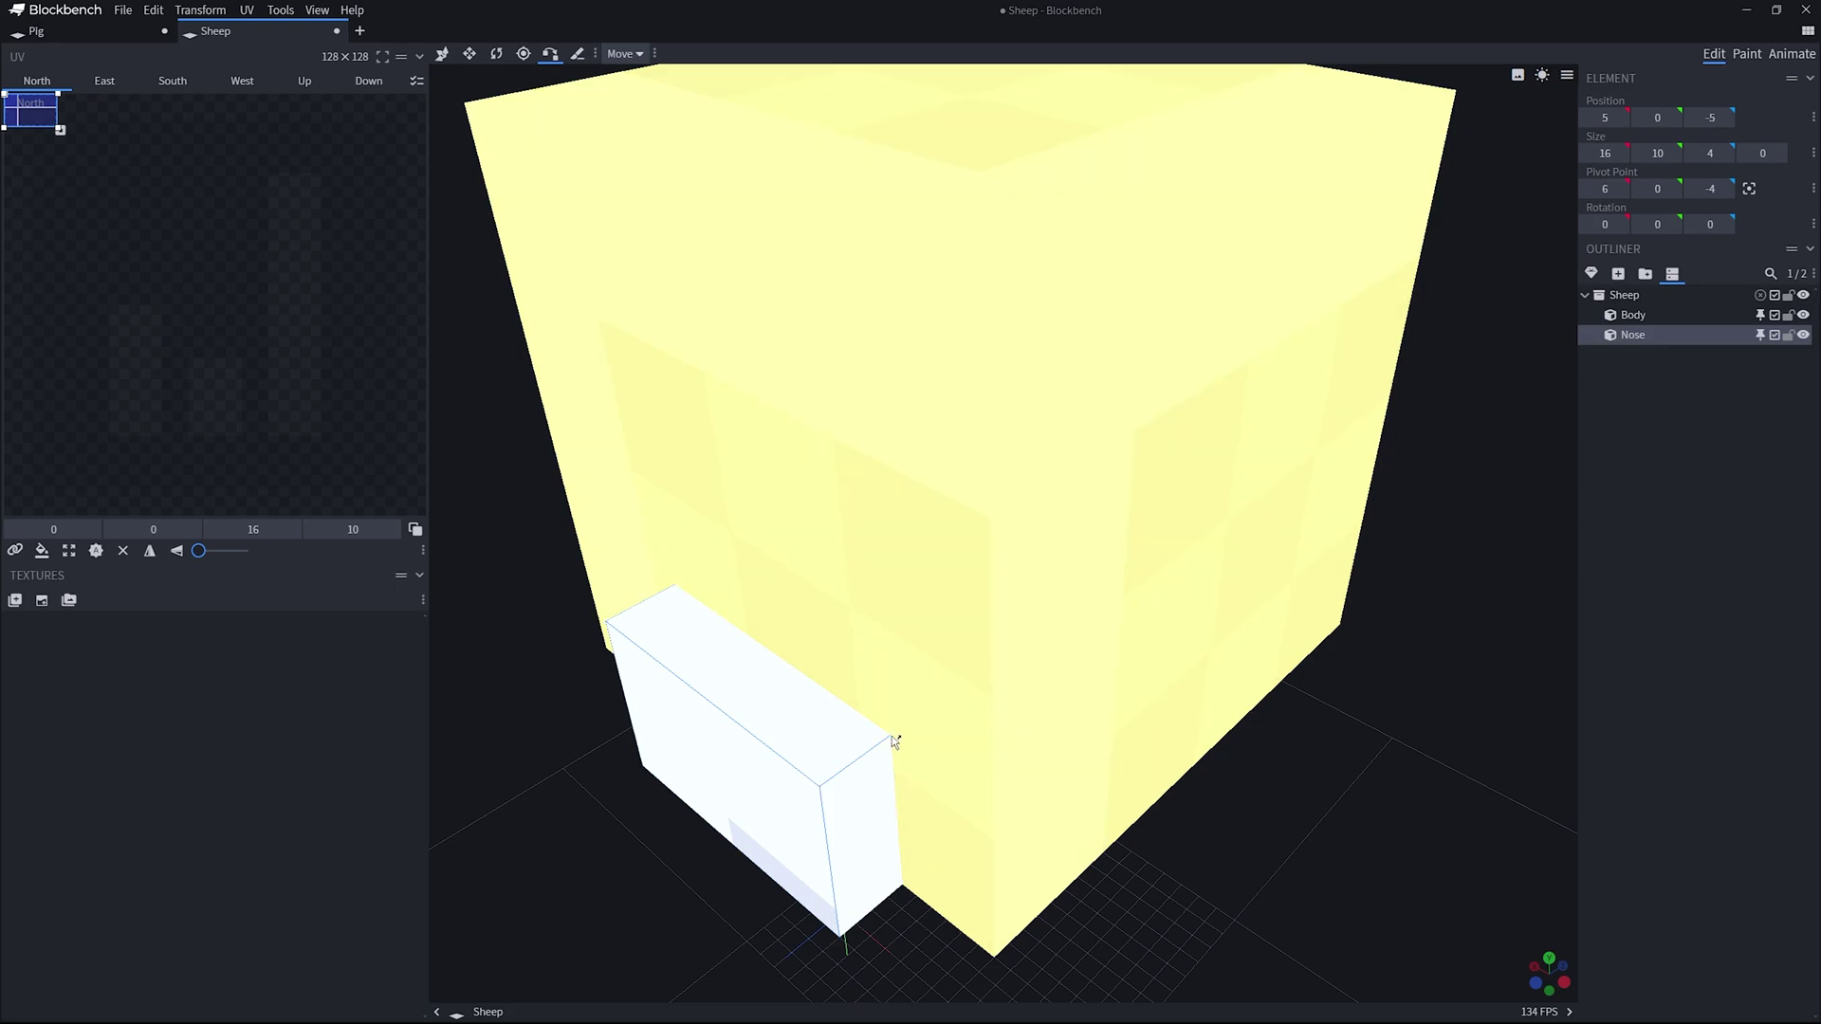
pyautogui.click(891, 736)
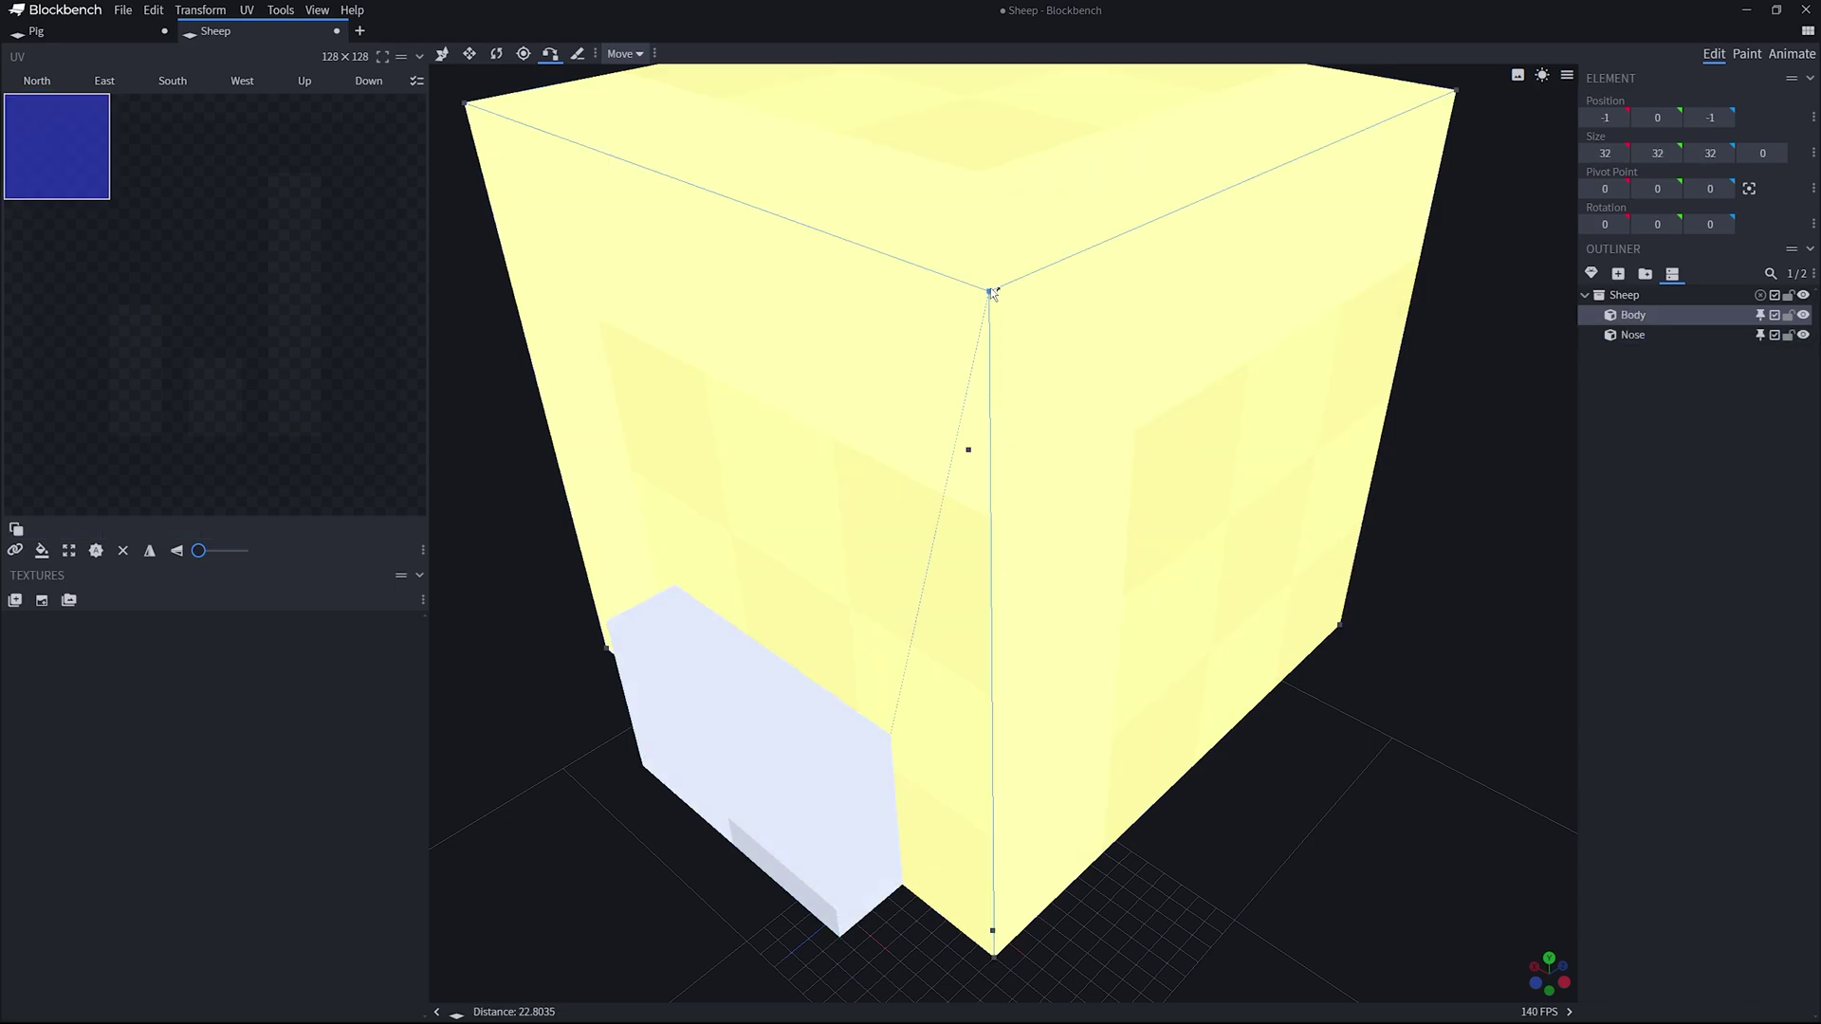
pyautogui.click(990, 287)
pyautogui.scroll(-6, 991, 287)
pyautogui.scroll(2, 986, 418)
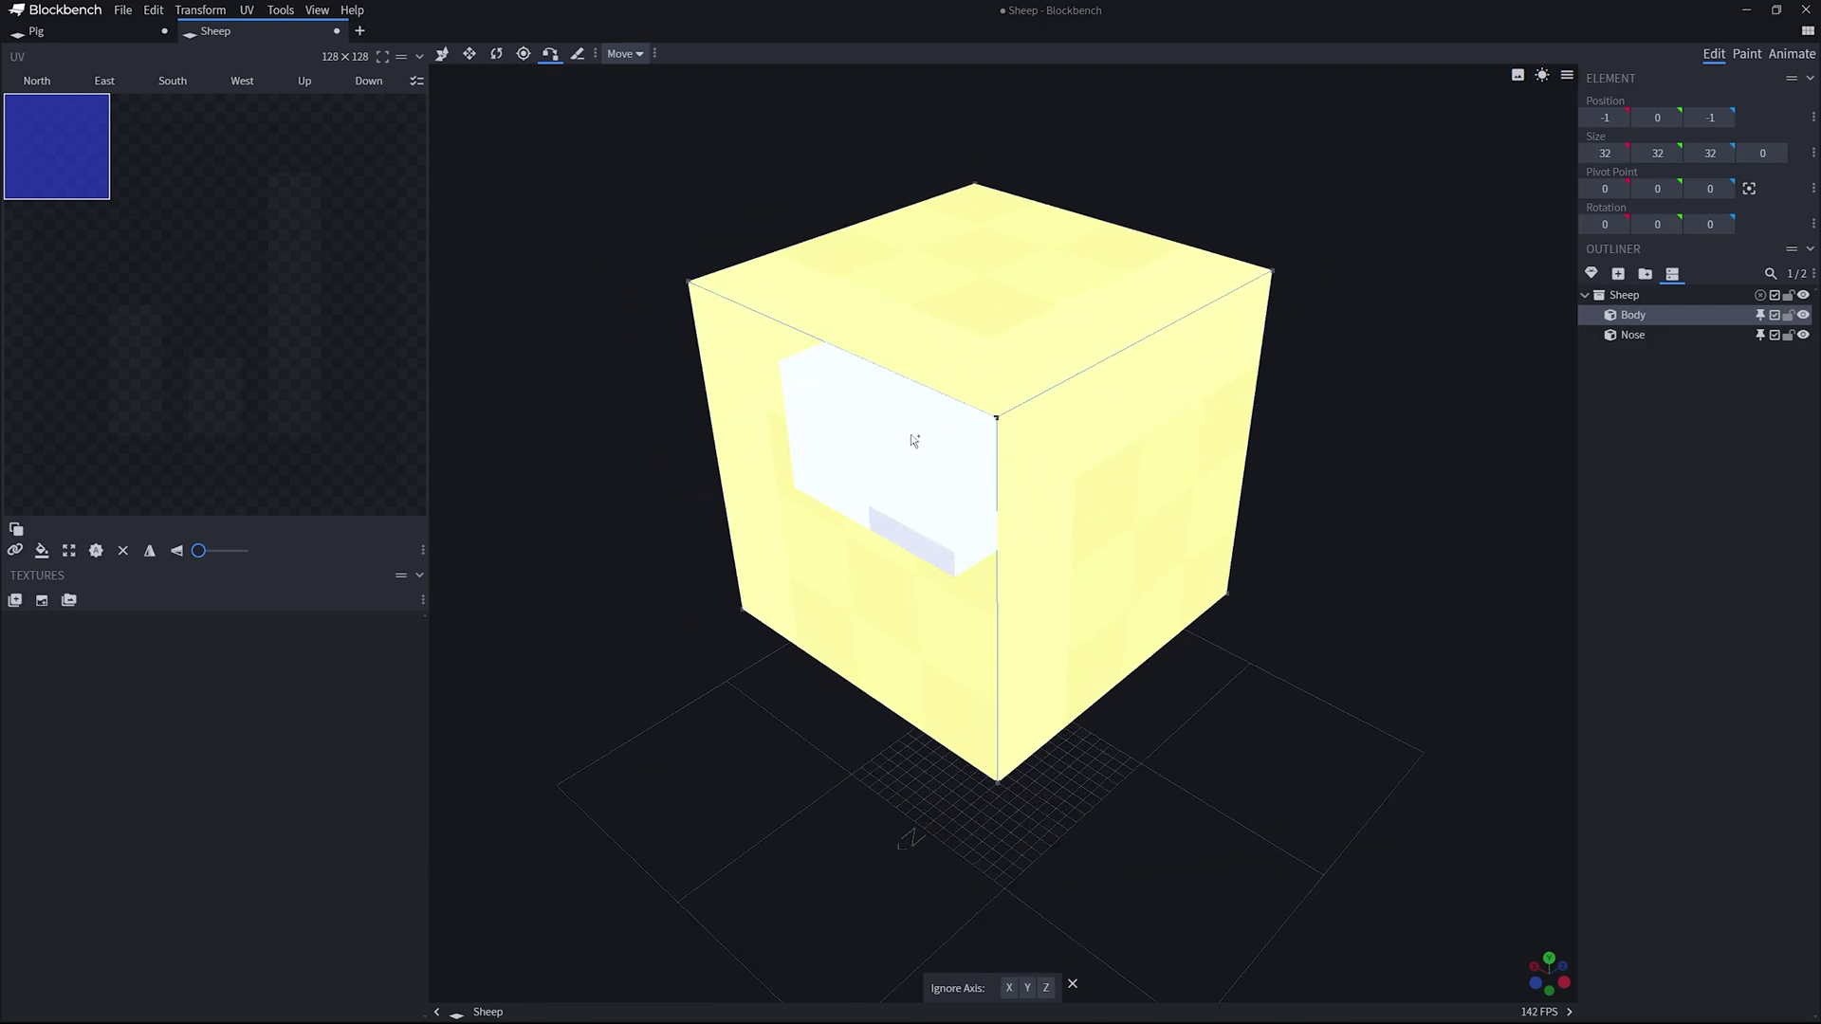
# Step: Move the Nose cube to X 7 and Y 9 so it is centered across the body's front face
pyautogui.click(442, 53)
pyautogui.moveTo(1391, 709); pyautogui.dragTo(1527, 799)
pyautogui.click(1012, 535)
pyautogui.moveTo(1280, 718); pyautogui.dragTo(1320, 649)
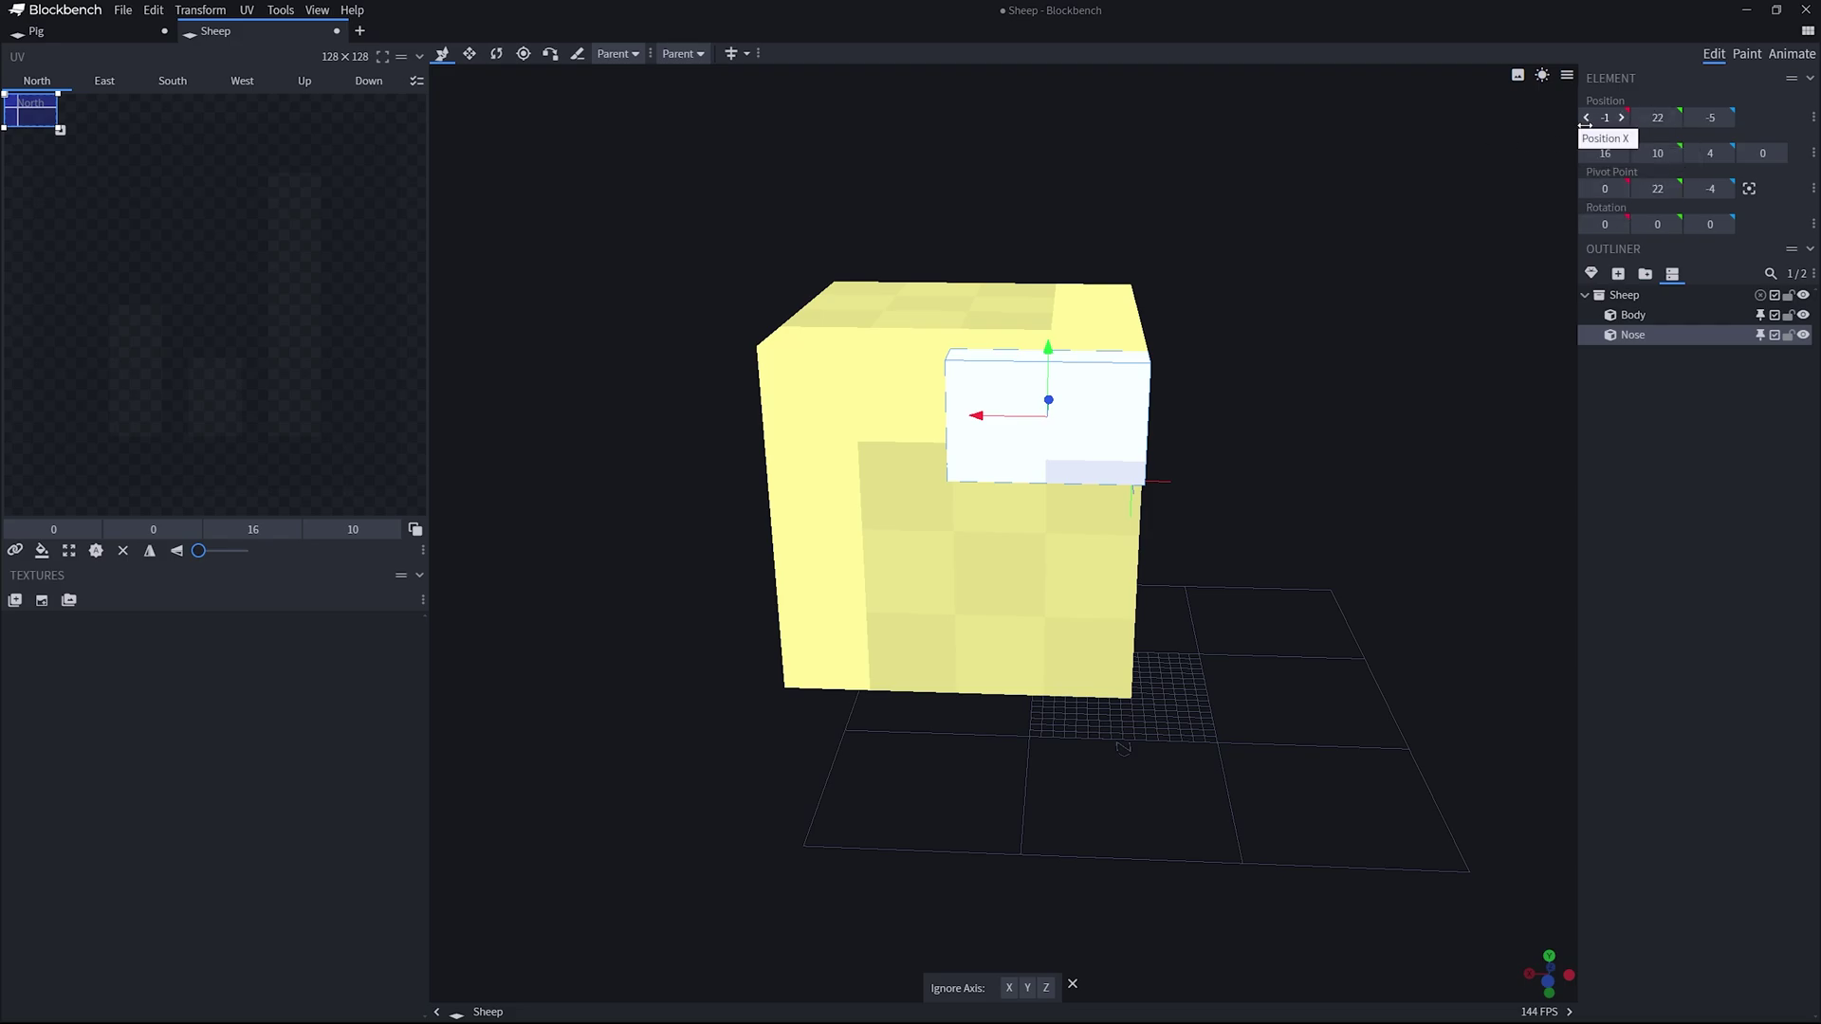
pyautogui.moveTo(1613, 118); pyautogui.dragTo(1609, 118)
pyautogui.moveTo(986, 422); pyautogui.dragTo(916, 422)
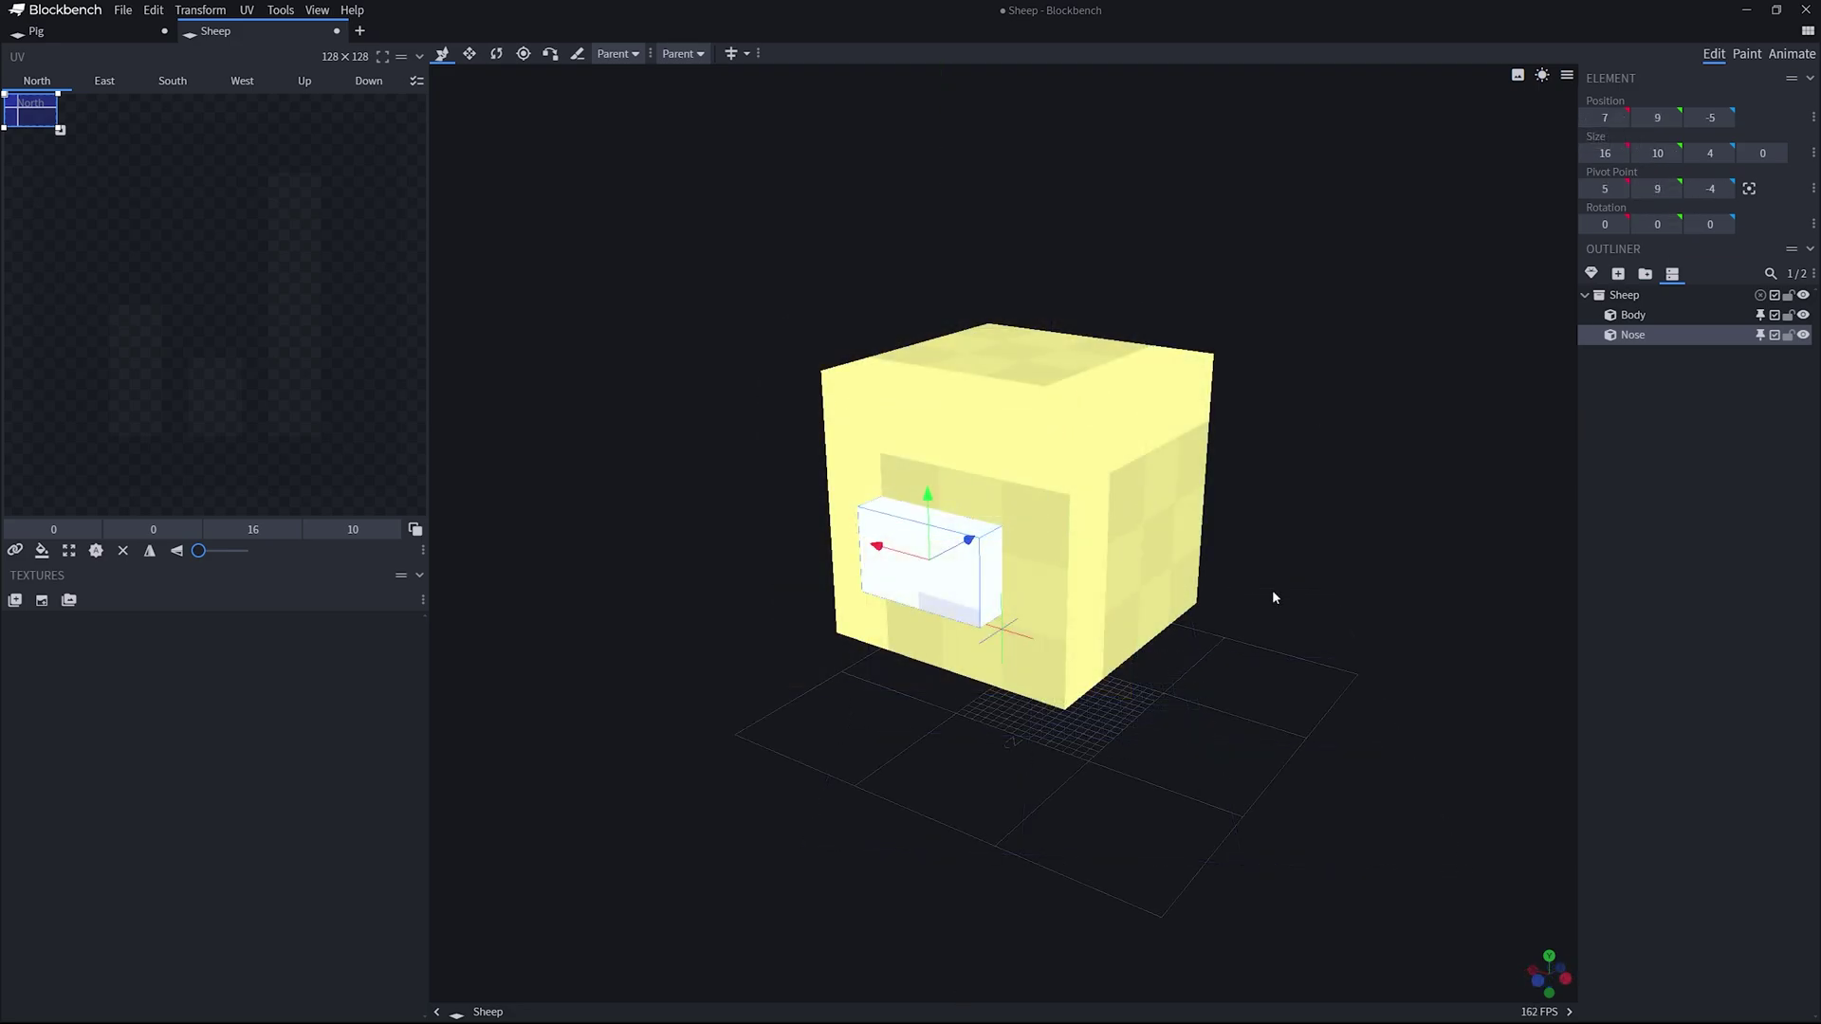
# Step: Replace the Sheep group with a copy of the whole Pig group from the Pig project
pyautogui.moveTo(1274, 596); pyautogui.dragTo(1287, 632)
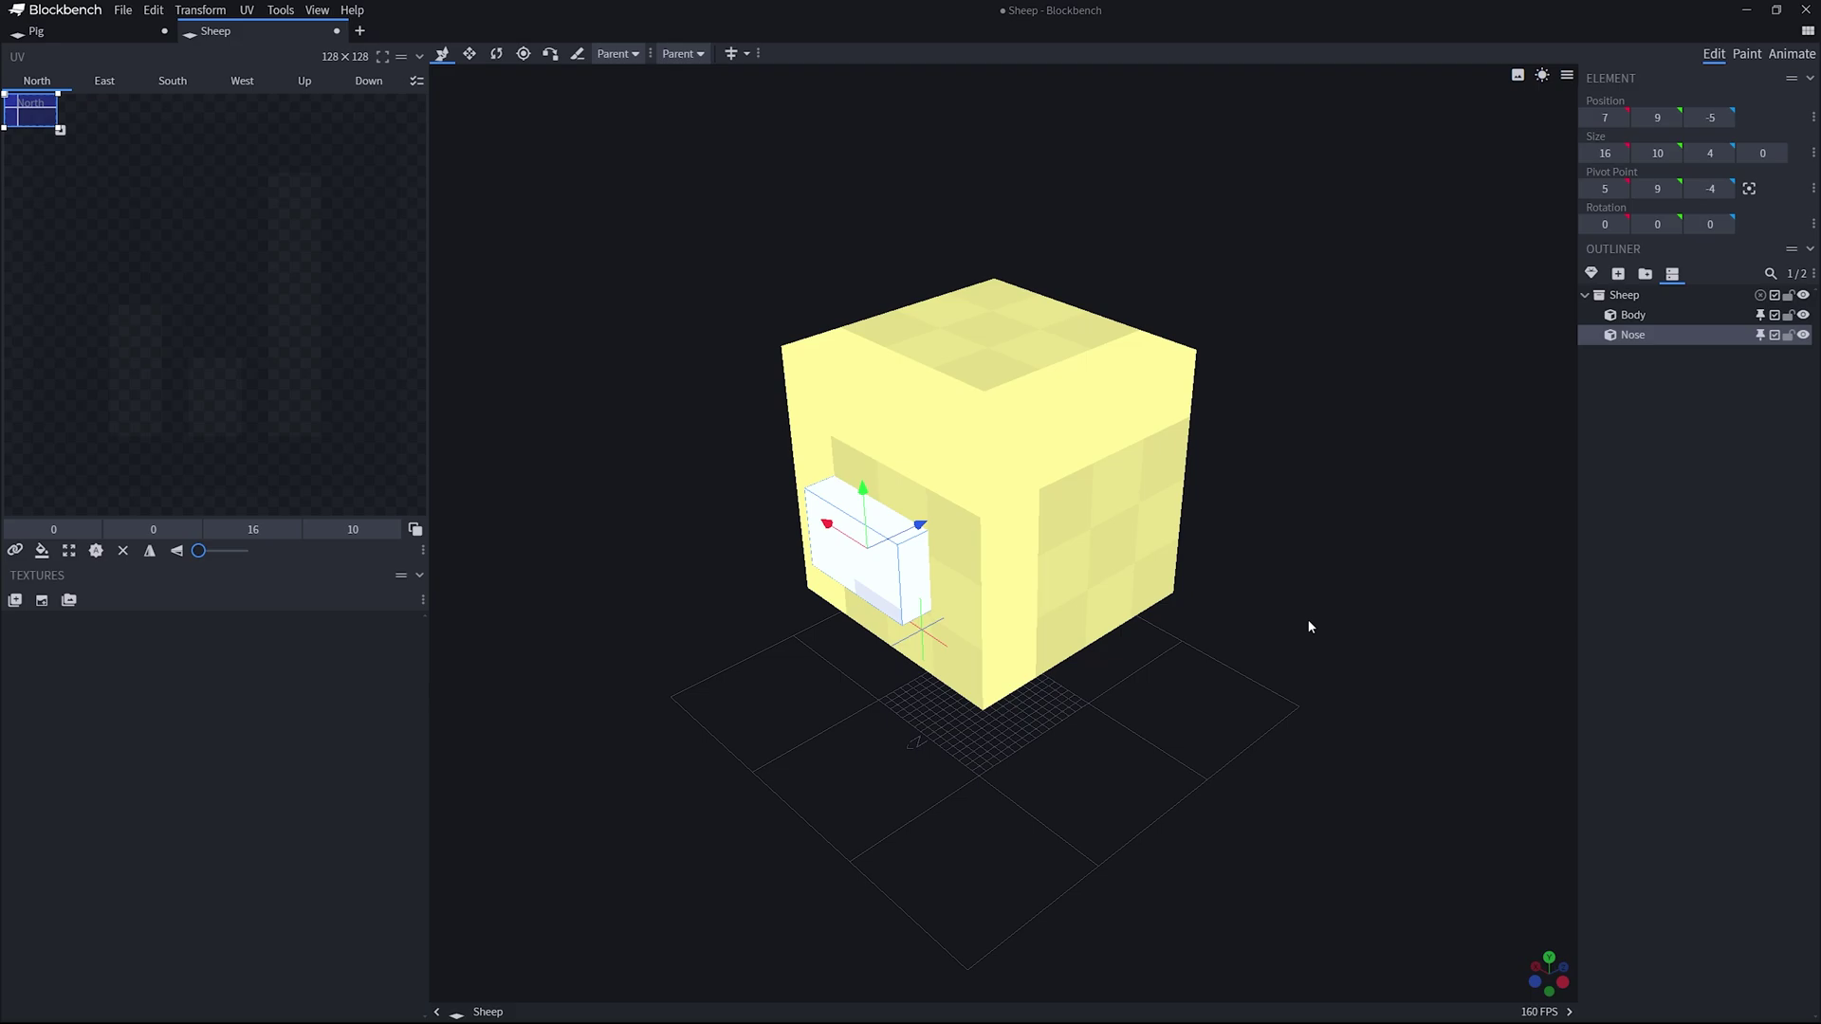
pyautogui.moveTo(1308, 627); pyautogui.dragTo(1297, 690)
pyautogui.scroll(-3, 1298, 691)
pyautogui.click(1298, 691)
pyautogui.click(85, 31)
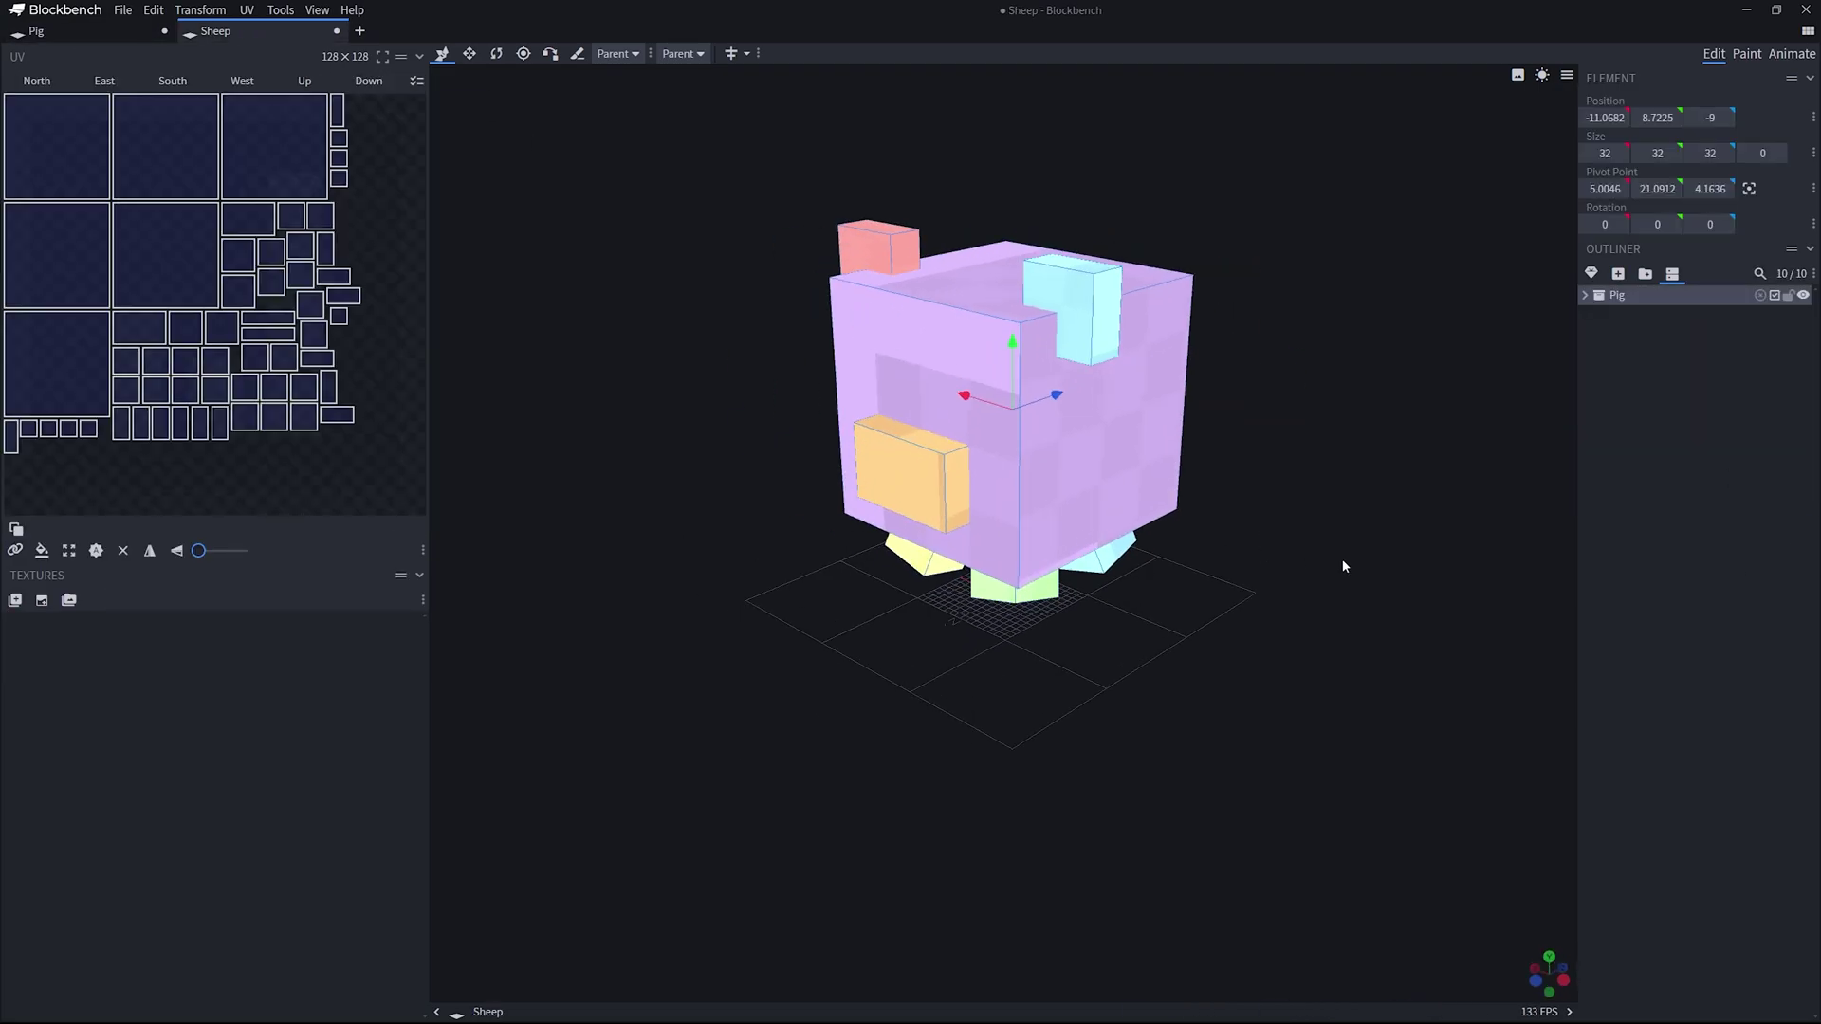
# Step: Adjust the Mouth cube's width and horizontal position on the front of the body
pyautogui.moveTo(1341, 560); pyautogui.dragTo(1281, 667)
pyautogui.click(997, 540)
pyautogui.moveTo(913, 537); pyautogui.dragTo(975, 536)
pyautogui.click(1618, 740)
pyautogui.scroll(3, 1317, 683)
pyautogui.rightClick(1316, 683)
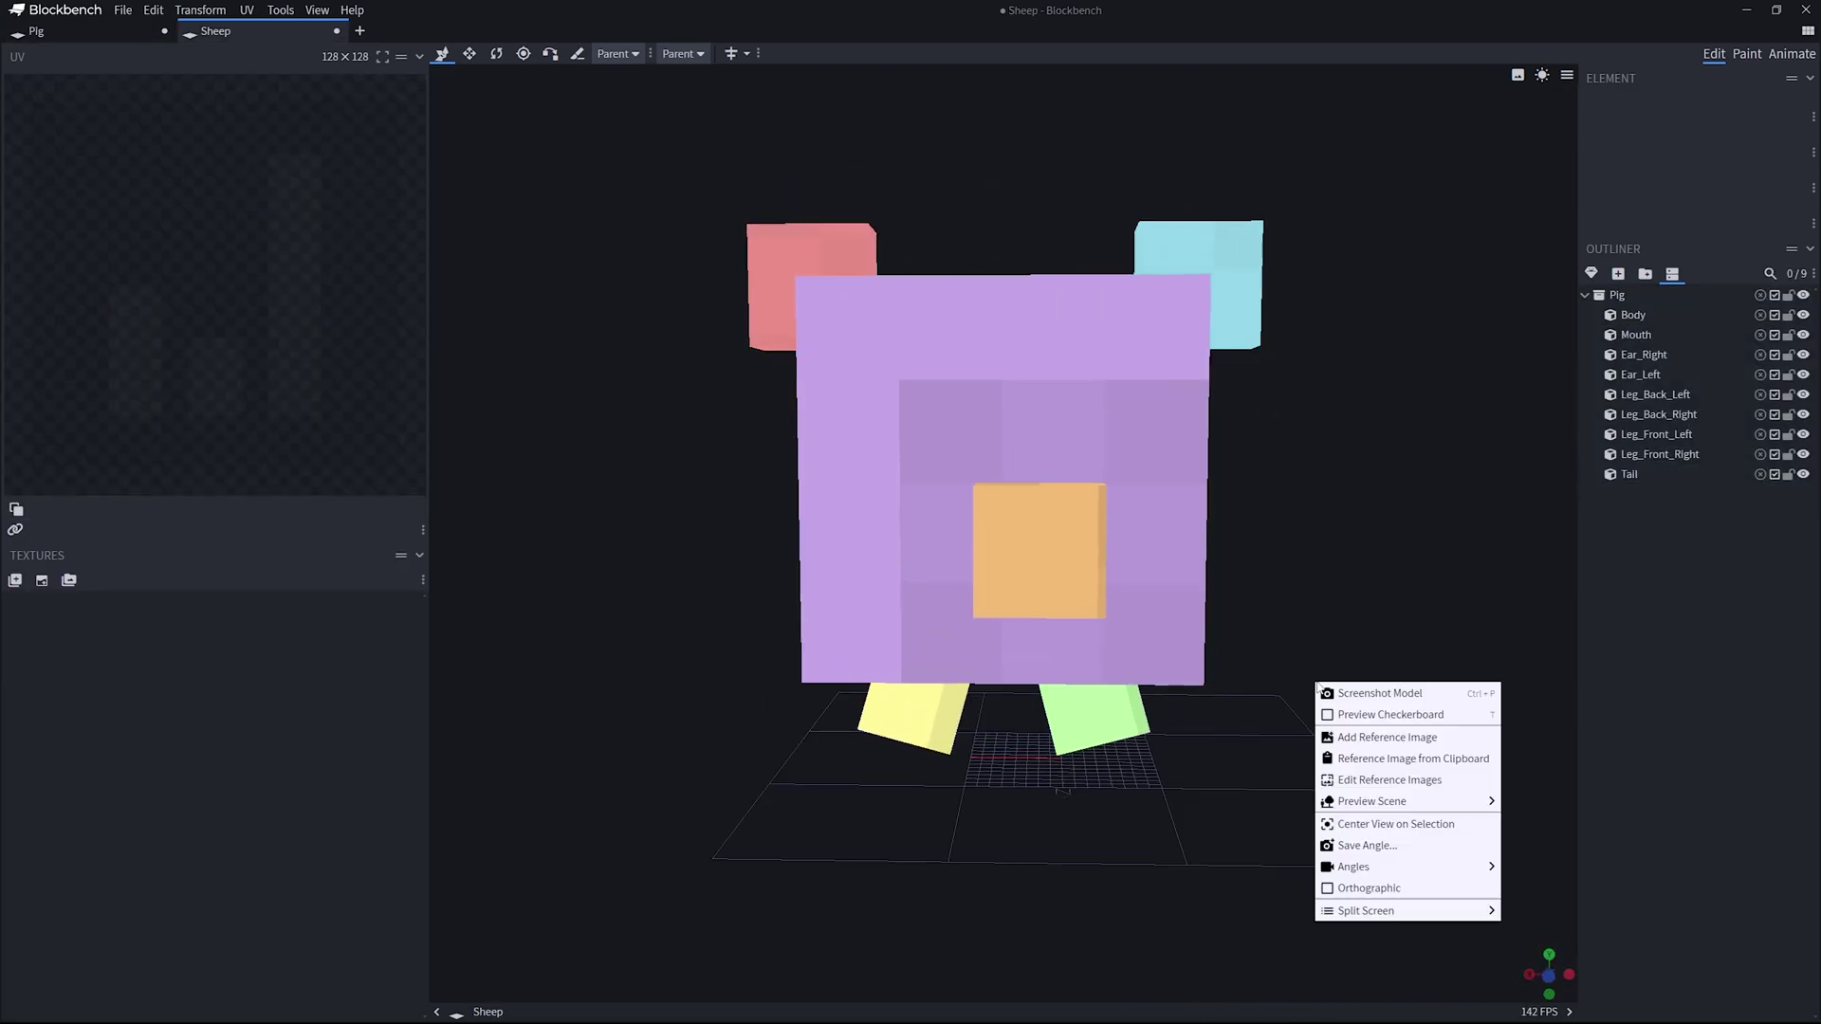
pyautogui.click(1040, 550)
pyautogui.moveTo(1607, 152); pyautogui.dragTo(1624, 154)
pyautogui.click(1483, 638)
pyautogui.scroll(-3, 1484, 638)
# Step: Move both ear cubes outward so they sit flush against the sides of the body, Ear_Right at X -21.0682
pyautogui.moveTo(1483, 638); pyautogui.dragTo(1203, 624)
pyautogui.click(1142, 386)
pyautogui.scroll(4, 1375, 622)
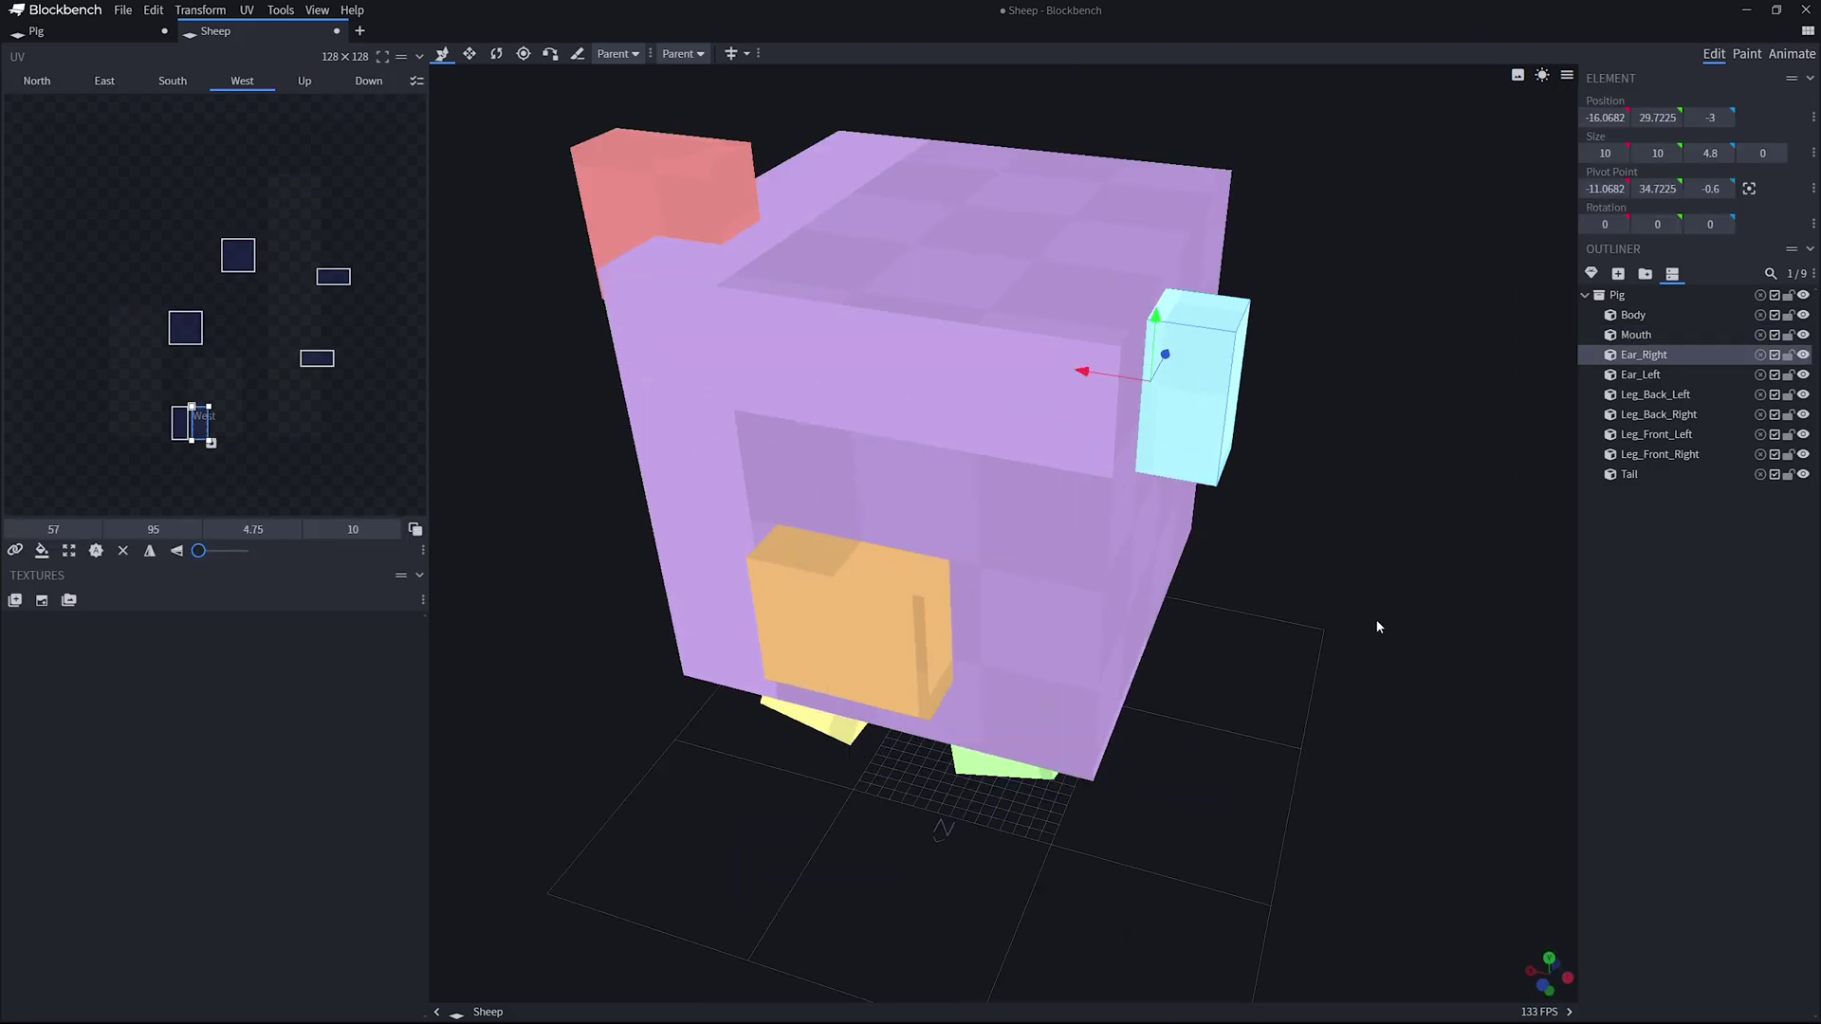
pyautogui.moveTo(1176, 398); pyautogui.dragTo(1328, 323)
pyautogui.scroll(2, 892, 337)
pyautogui.click(892, 337)
pyautogui.scroll(-6, 1480, 607)
pyautogui.moveTo(1480, 607); pyautogui.dragTo(1337, 635)
pyautogui.click(1563, 645)
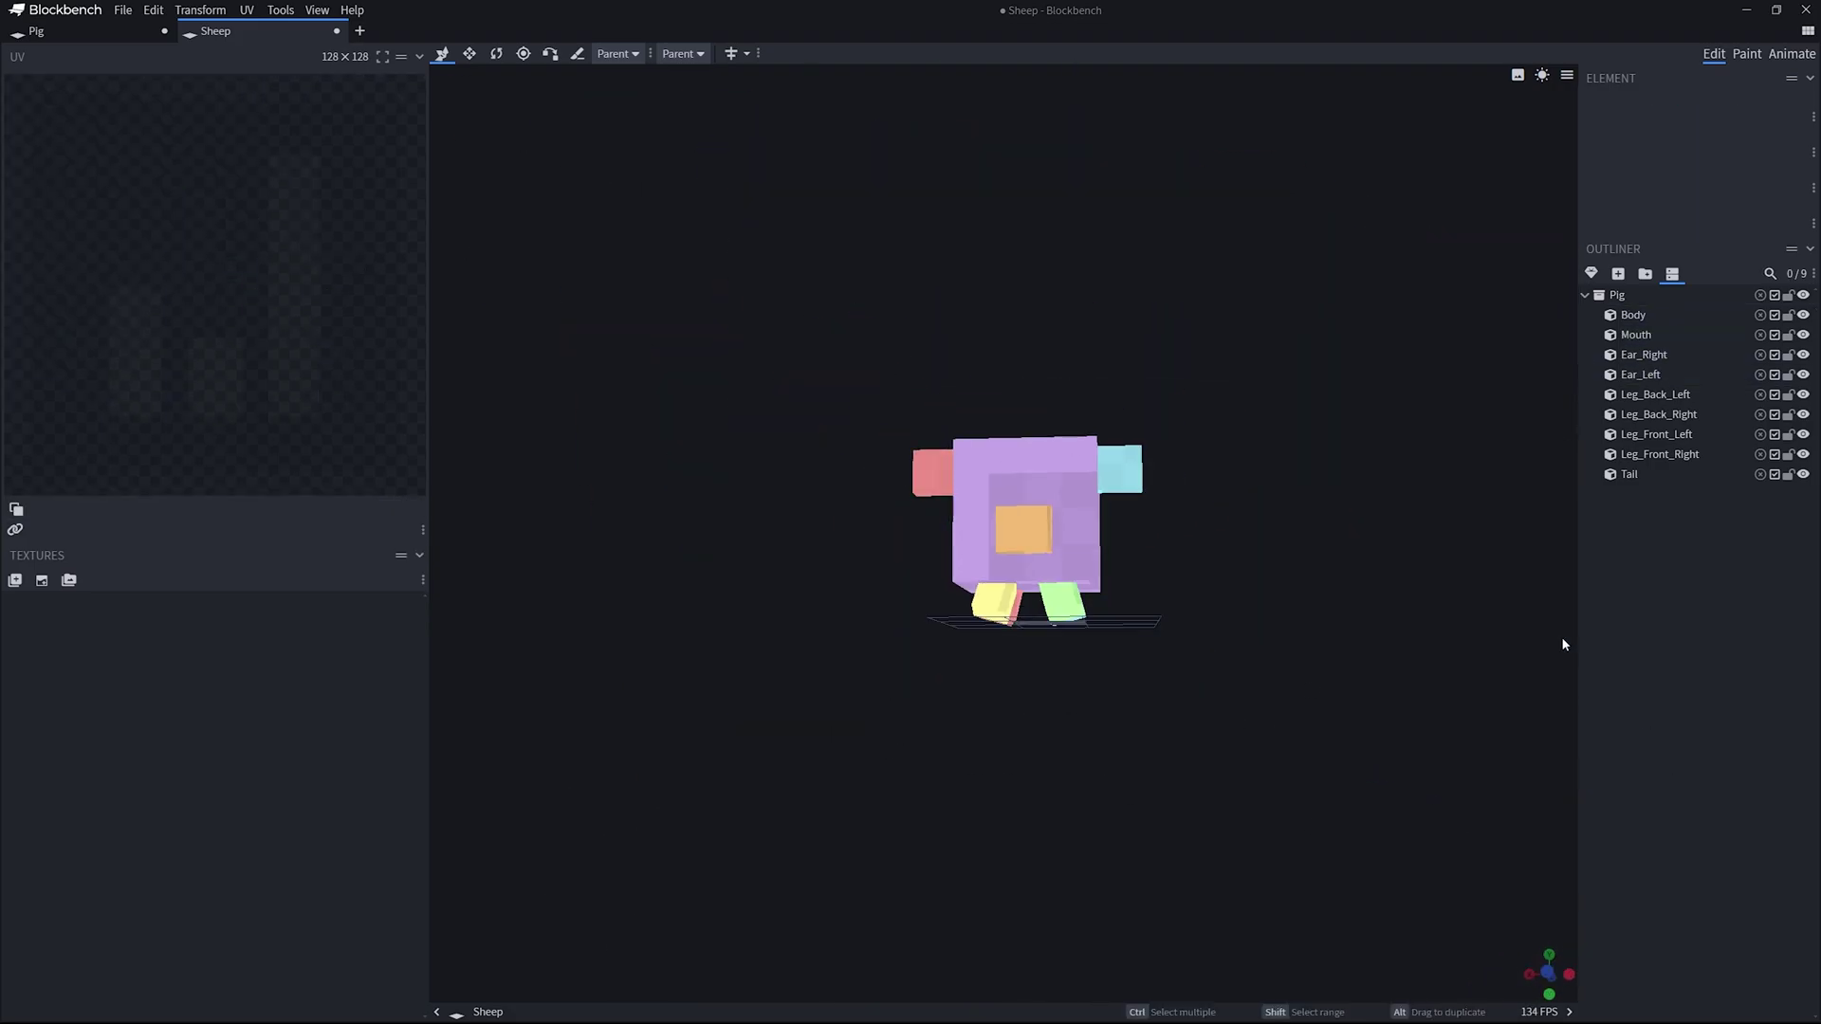
# Step: Rotate the Ear_Right cube 15 degrees on Z and move it to X -19.0682, Y 28.7225, tucked into the body
pyautogui.scroll(-6, 1479, 664)
pyautogui.moveTo(1299, 697); pyautogui.dragTo(1227, 712)
pyautogui.scroll(8, 1228, 711)
pyautogui.scroll(-8, 1227, 711)
pyautogui.scroll(9, 1036, 585)
pyautogui.click(1143, 545)
pyautogui.press('r')
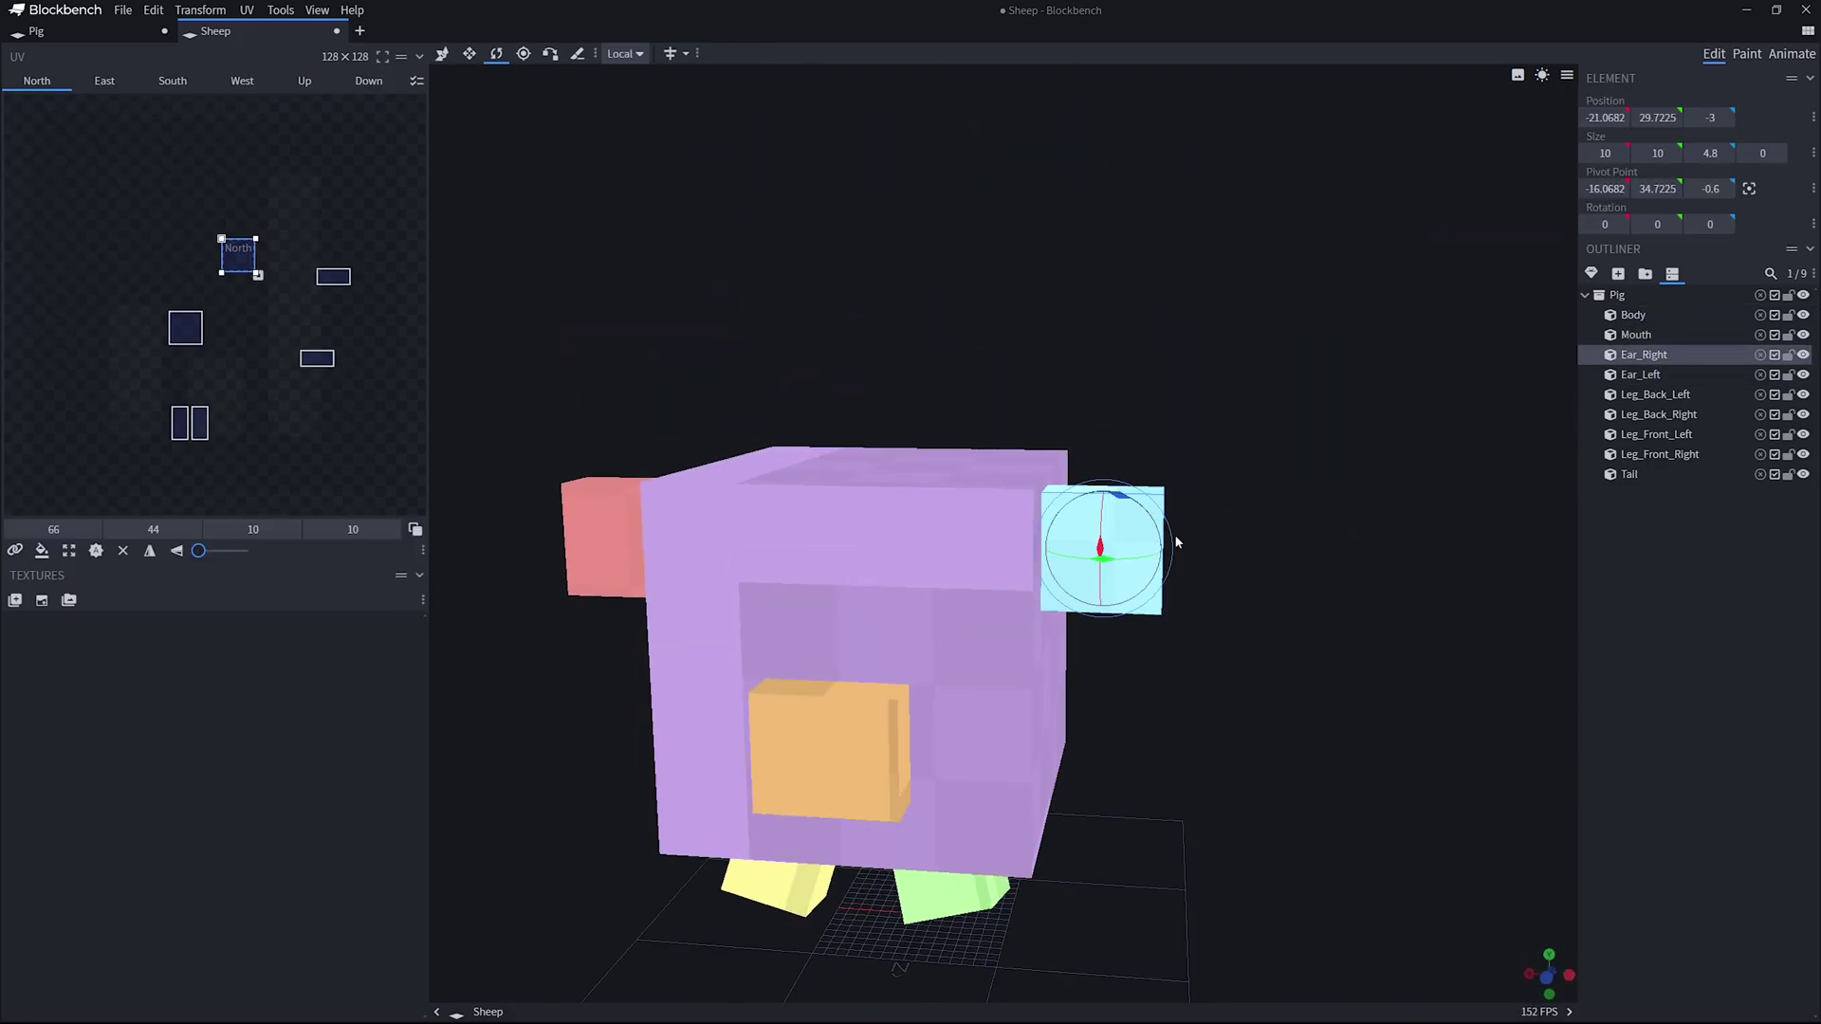
pyautogui.moveTo(1173, 539)
pyautogui.mouseDown()
pyautogui.moveTo(1194, 552)
pyautogui.moveTo(1182, 543)
pyautogui.mouseUp()
pyautogui.press('v')
pyautogui.moveTo(1058, 544); pyautogui.dragTo(1033, 545)
pyautogui.moveTo(1078, 486); pyautogui.dragTo(1077, 498)
pyautogui.scroll(4, 1081, 545)
pyautogui.moveTo(1266, 493); pyautogui.dragTo(1237, 624)
pyautogui.scroll(5, 1237, 624)
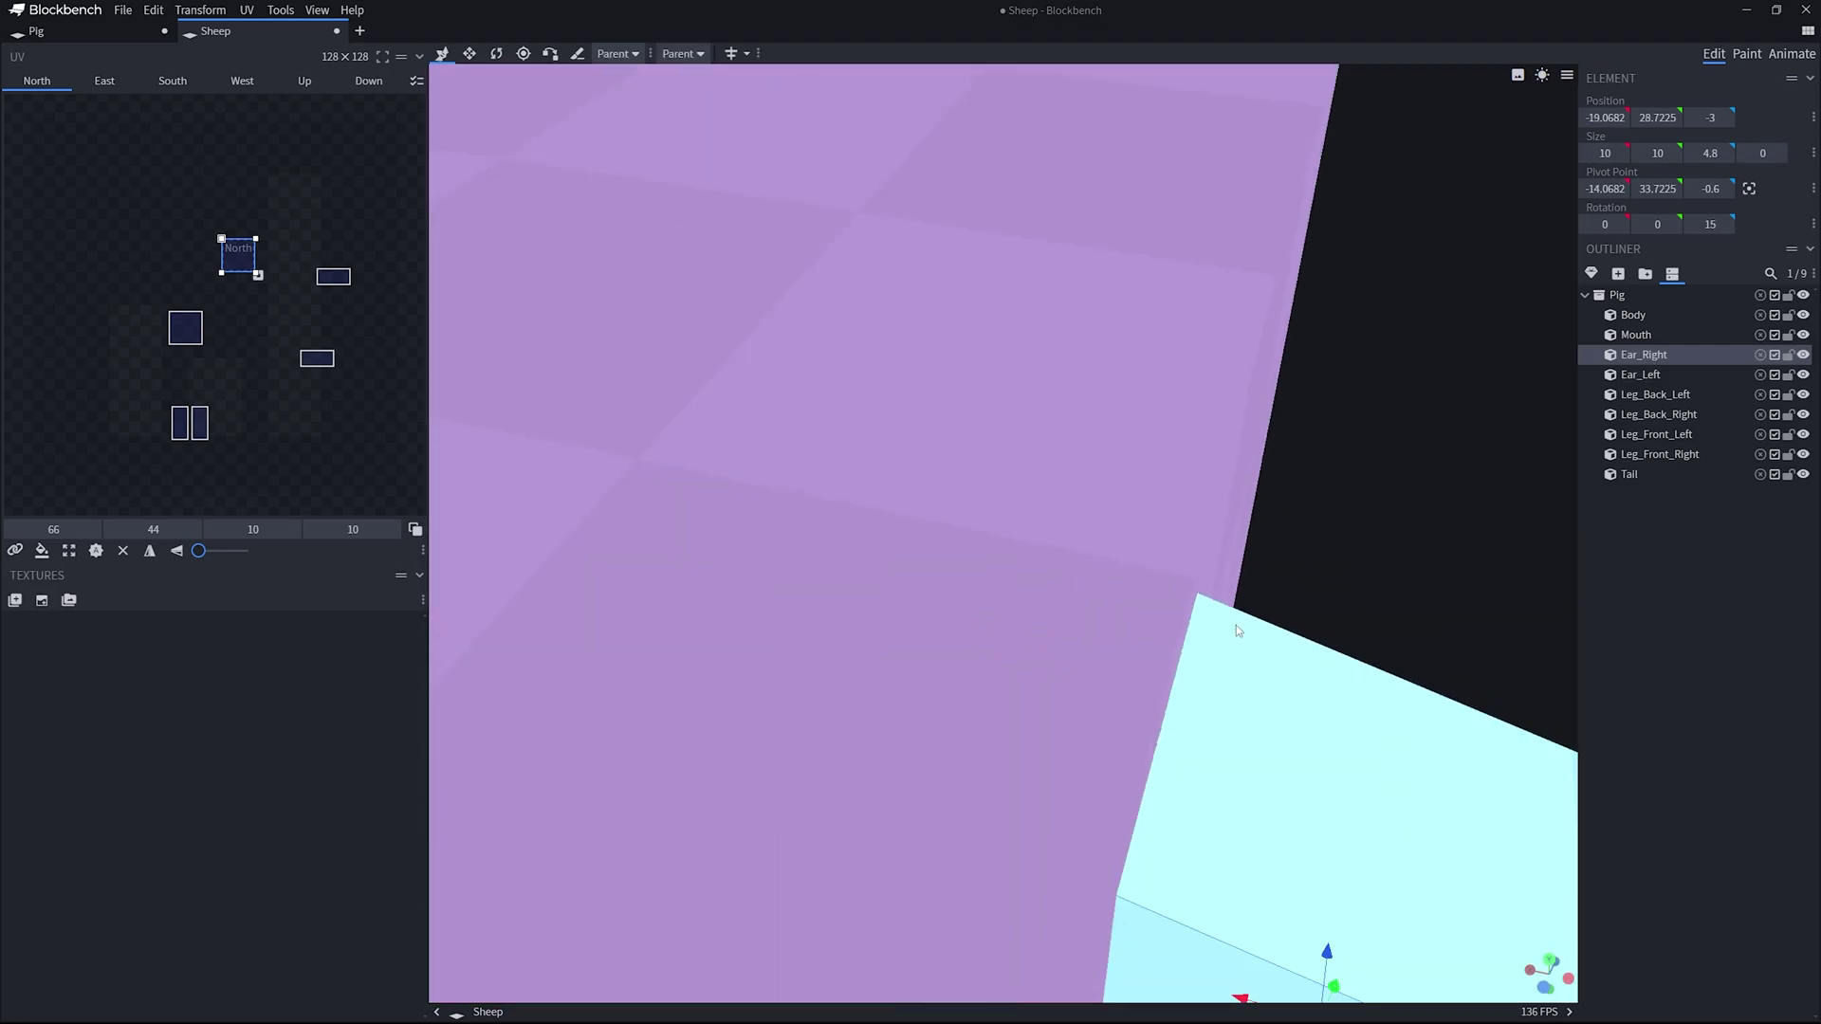
pyautogui.scroll(-10, 1237, 625)
# Step: Rotate the Ear_Left cube to mirror the tilt of Ear_Right and tuck it against the body's side
pyautogui.click(1129, 628)
pyautogui.scroll(8, 1043, 607)
pyautogui.click(748, 540)
pyautogui.press('r')
pyautogui.moveTo(599, 567)
pyautogui.mouseDown()
pyautogui.moveTo(630, 586)
pyautogui.moveTo(617, 576)
pyautogui.mouseUp()
pyautogui.moveTo(633, 590)
pyautogui.mouseDown()
pyautogui.moveTo(687, 598)
pyautogui.moveTo(666, 590)
pyautogui.mouseUp()
pyautogui.press('v')
pyautogui.scroll(6, 702, 593)
pyautogui.scroll(-10, 1386, 658)
# Step: Center the view on all the cubes and examine the model from the front and the rear
pyautogui.hotkey('ctrl', 'a')
pyautogui.rightClick(1373, 601)
pyautogui.click(1464, 744)
pyautogui.click(1322, 580)
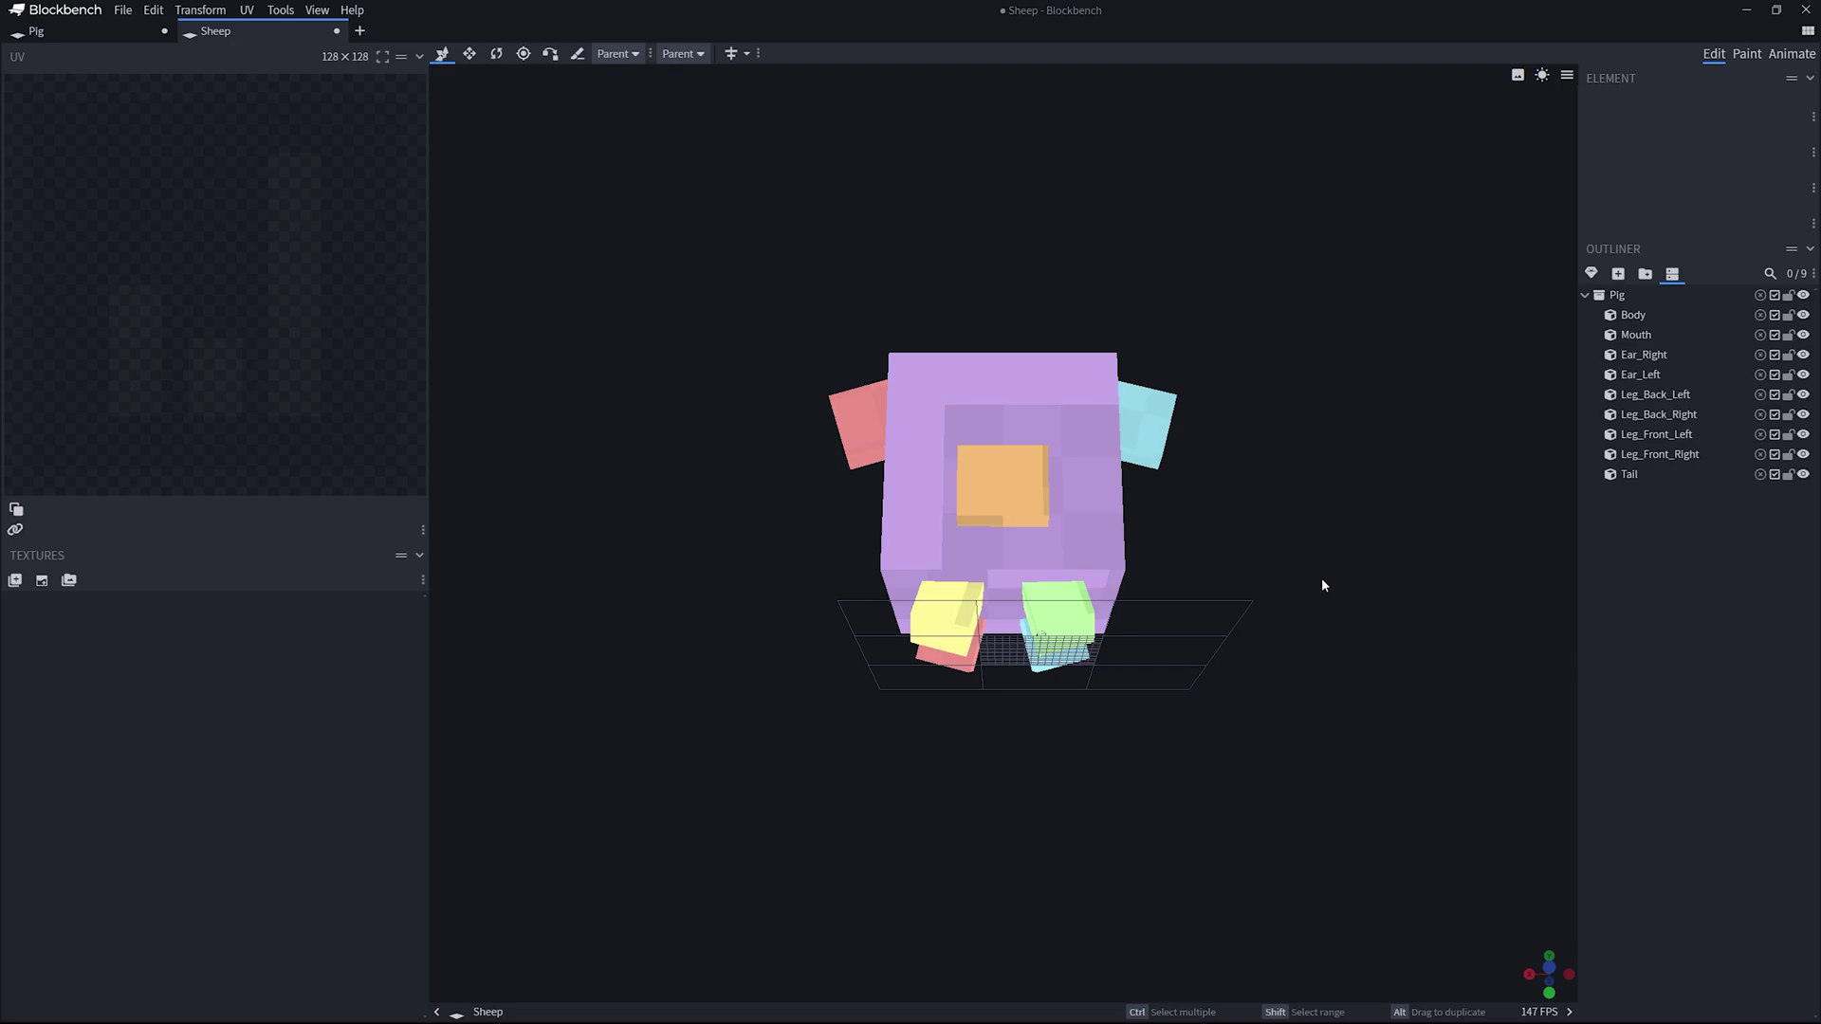
pyautogui.scroll(8, 1366, 708)
pyautogui.moveTo(1322, 585); pyautogui.dragTo(1163, 731)
pyautogui.scroll(-12, 1163, 732)
pyautogui.click(1125, 453)
pyautogui.scroll(6, 1362, 578)
pyautogui.moveTo(1361, 578); pyautogui.dragTo(1007, 751)
pyautogui.click(1383, 622)
pyautogui.scroll(-5, 1366, 631)
pyautogui.moveTo(1261, 730); pyautogui.dragTo(1049, 740)
pyautogui.scroll(6, 1044, 721)
# Step: Widen the Tail cube to 8 on X and shift it to X 0.5 on the body's rear face
pyautogui.click(1020, 600)
pyautogui.moveTo(1328, 347); pyautogui.dragTo(1316, 356)
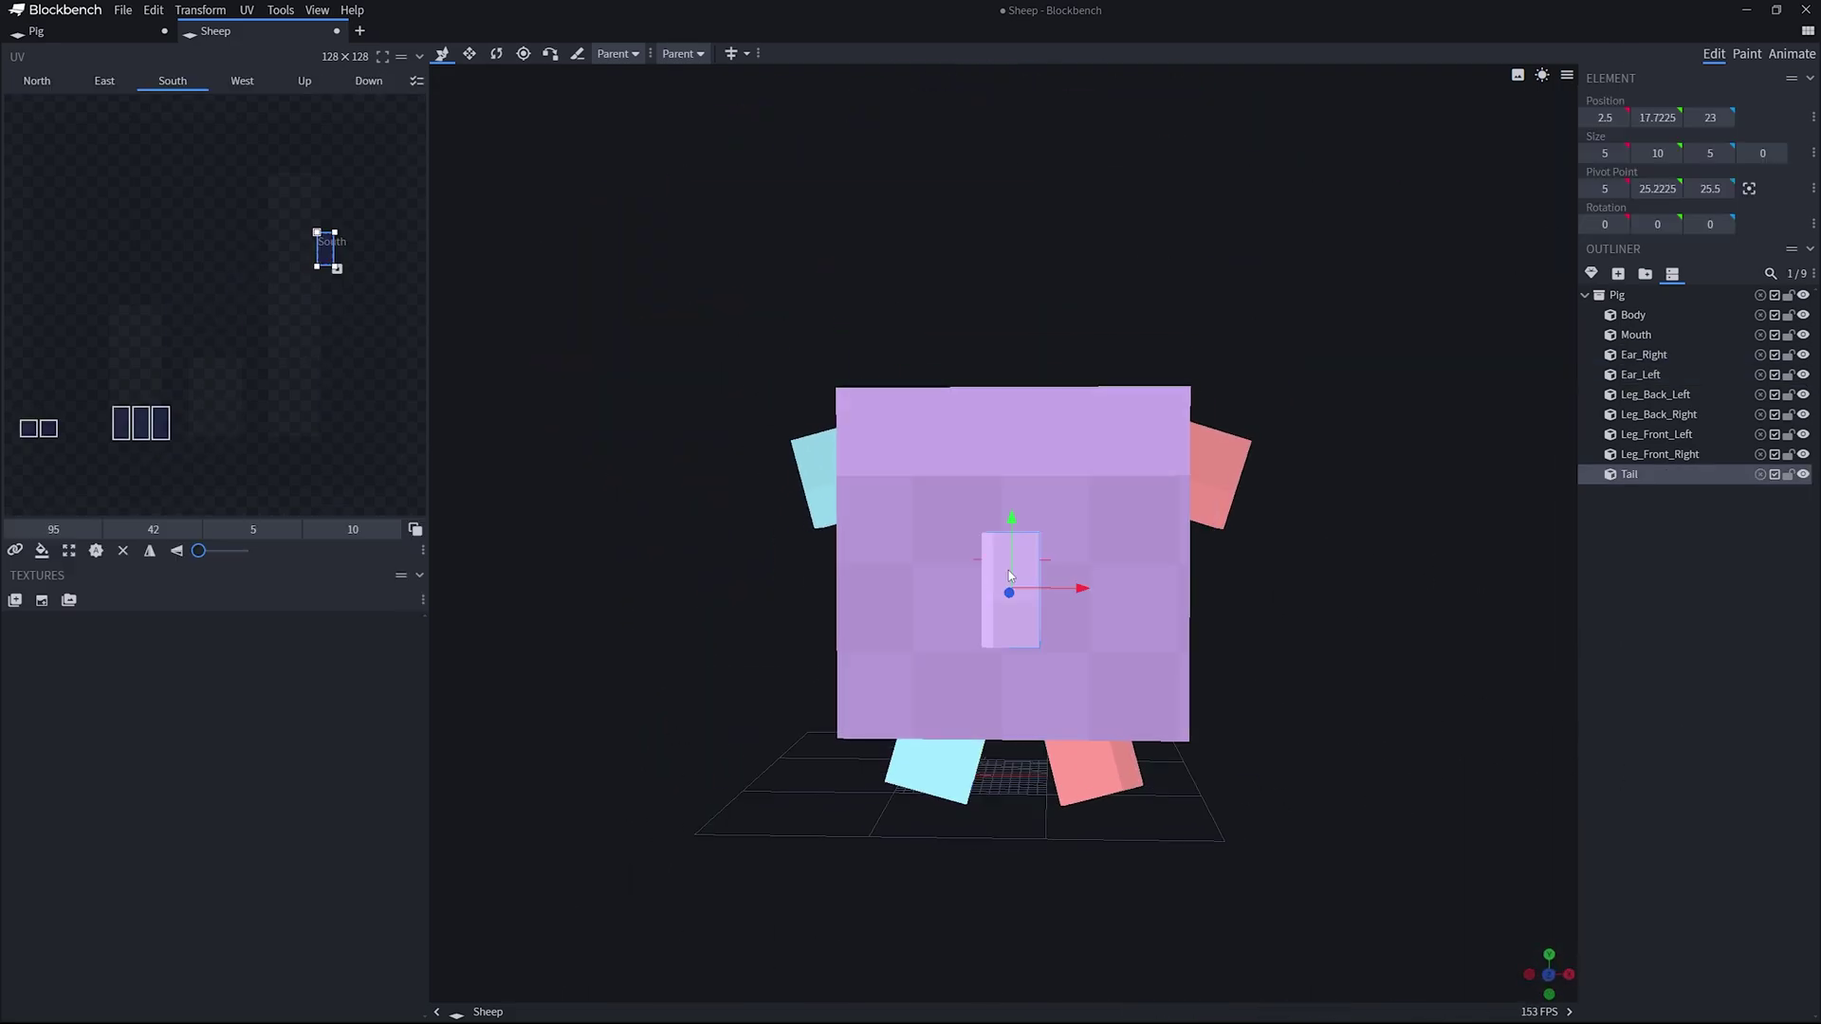
pyautogui.moveTo(1605, 152); pyautogui.dragTo(1651, 152)
pyautogui.click(1328, 398)
pyautogui.click(1053, 630)
pyautogui.moveTo(1480, 759); pyautogui.dragTo(1366, 759)
pyautogui.click(1034, 626)
pyautogui.click(1157, 664)
# Step: Move the Tail cube to X 1 in an orthographic rear view, centering it across the body
pyautogui.press('KP_4')
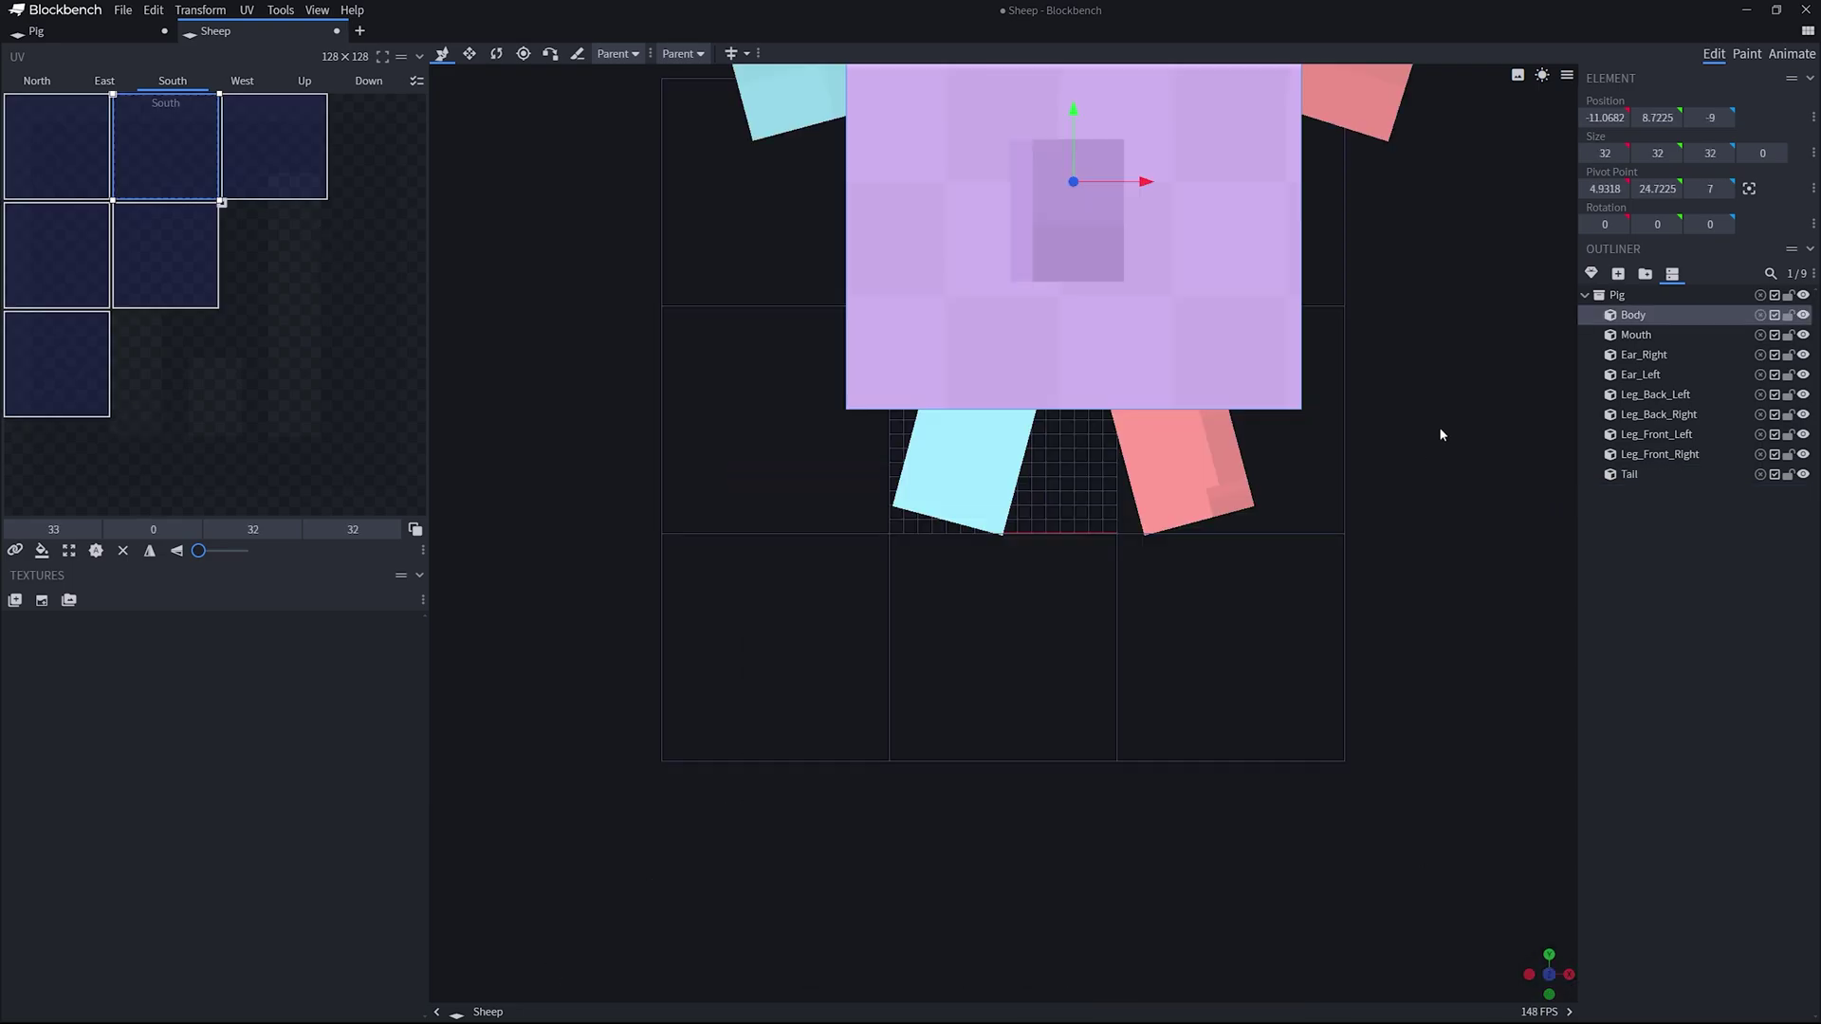
pyautogui.moveTo(1440, 434); pyautogui.dragTo(1314, 734, button='right')
pyautogui.scroll(3, 1314, 734)
pyautogui.click(958, 538)
pyautogui.moveTo(998, 512); pyautogui.dragTo(1017, 512)
pyautogui.hotkey('ctrl', 'z')
pyautogui.click(1032, 478)
pyautogui.click(959, 535)
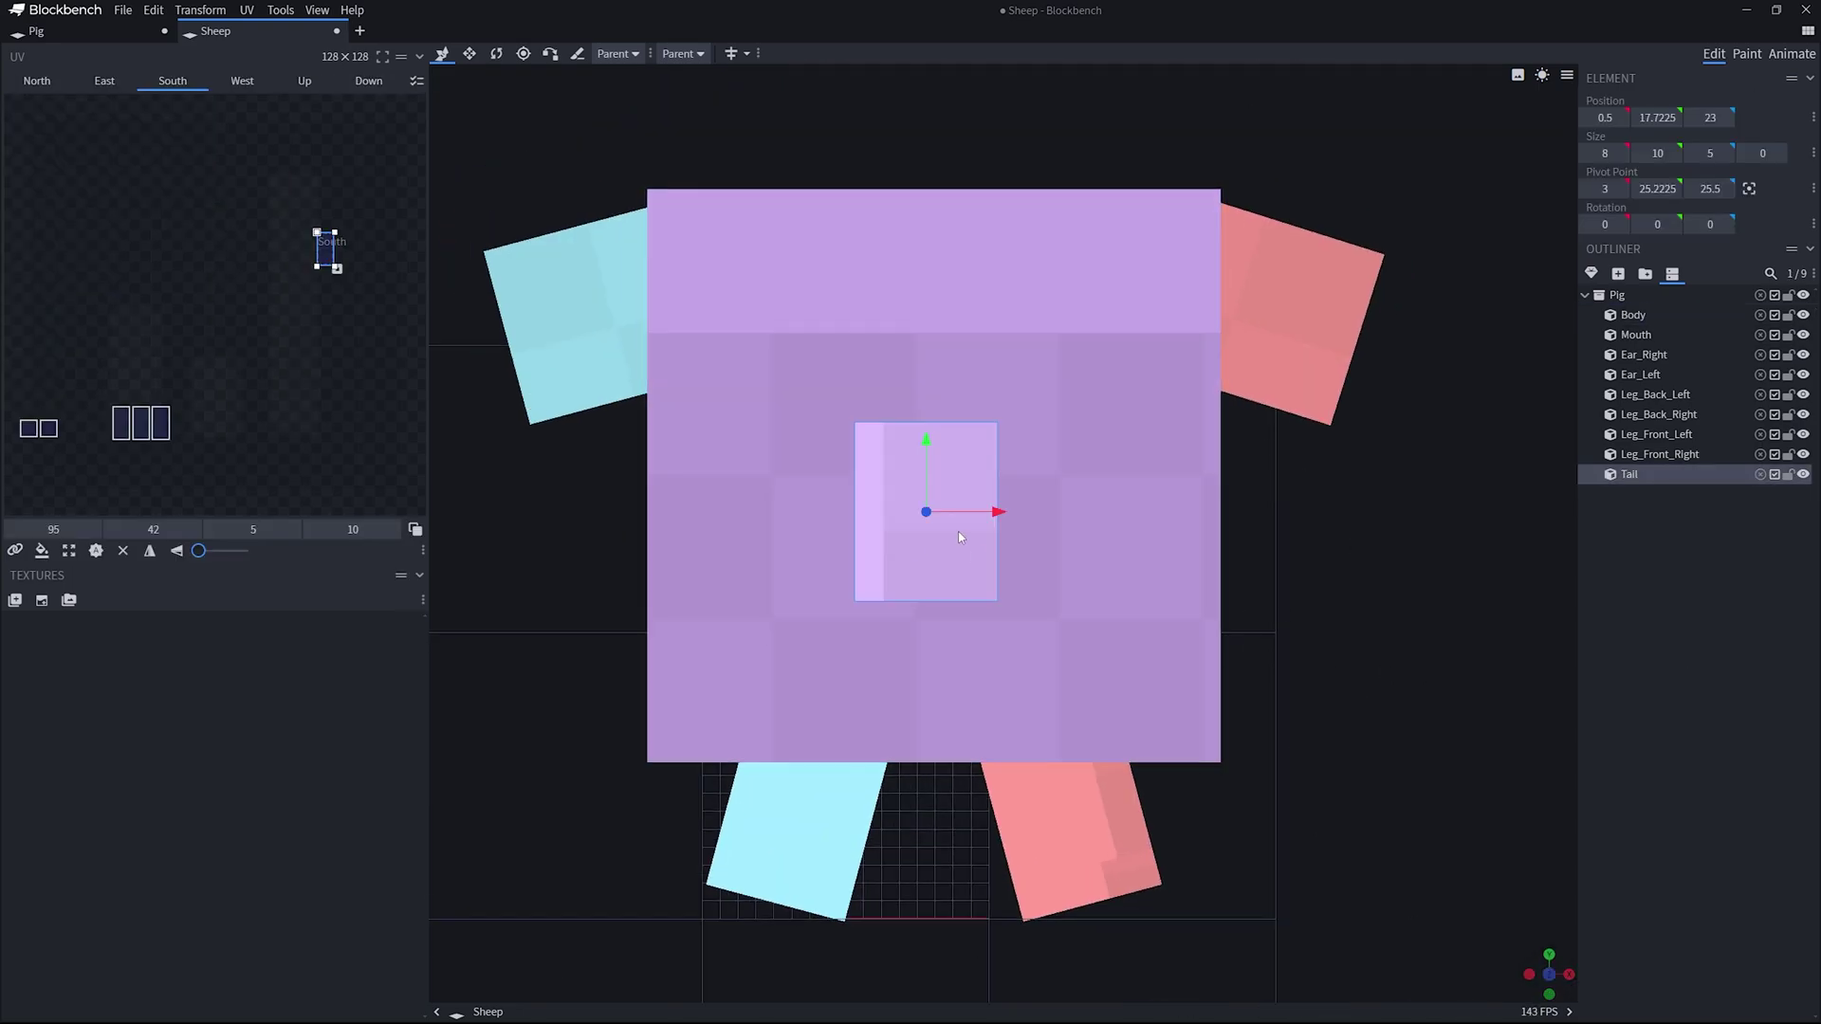
pyautogui.scroll(5, 959, 537)
pyautogui.moveTo(895, 484); pyautogui.dragTo(914, 484)
pyautogui.click(1015, 499)
pyautogui.click(987, 503)
pyautogui.scroll(-8, 1015, 499)
pyautogui.click(1036, 492)
pyautogui.scroll(7, 1036, 492)
pyautogui.click(878, 502)
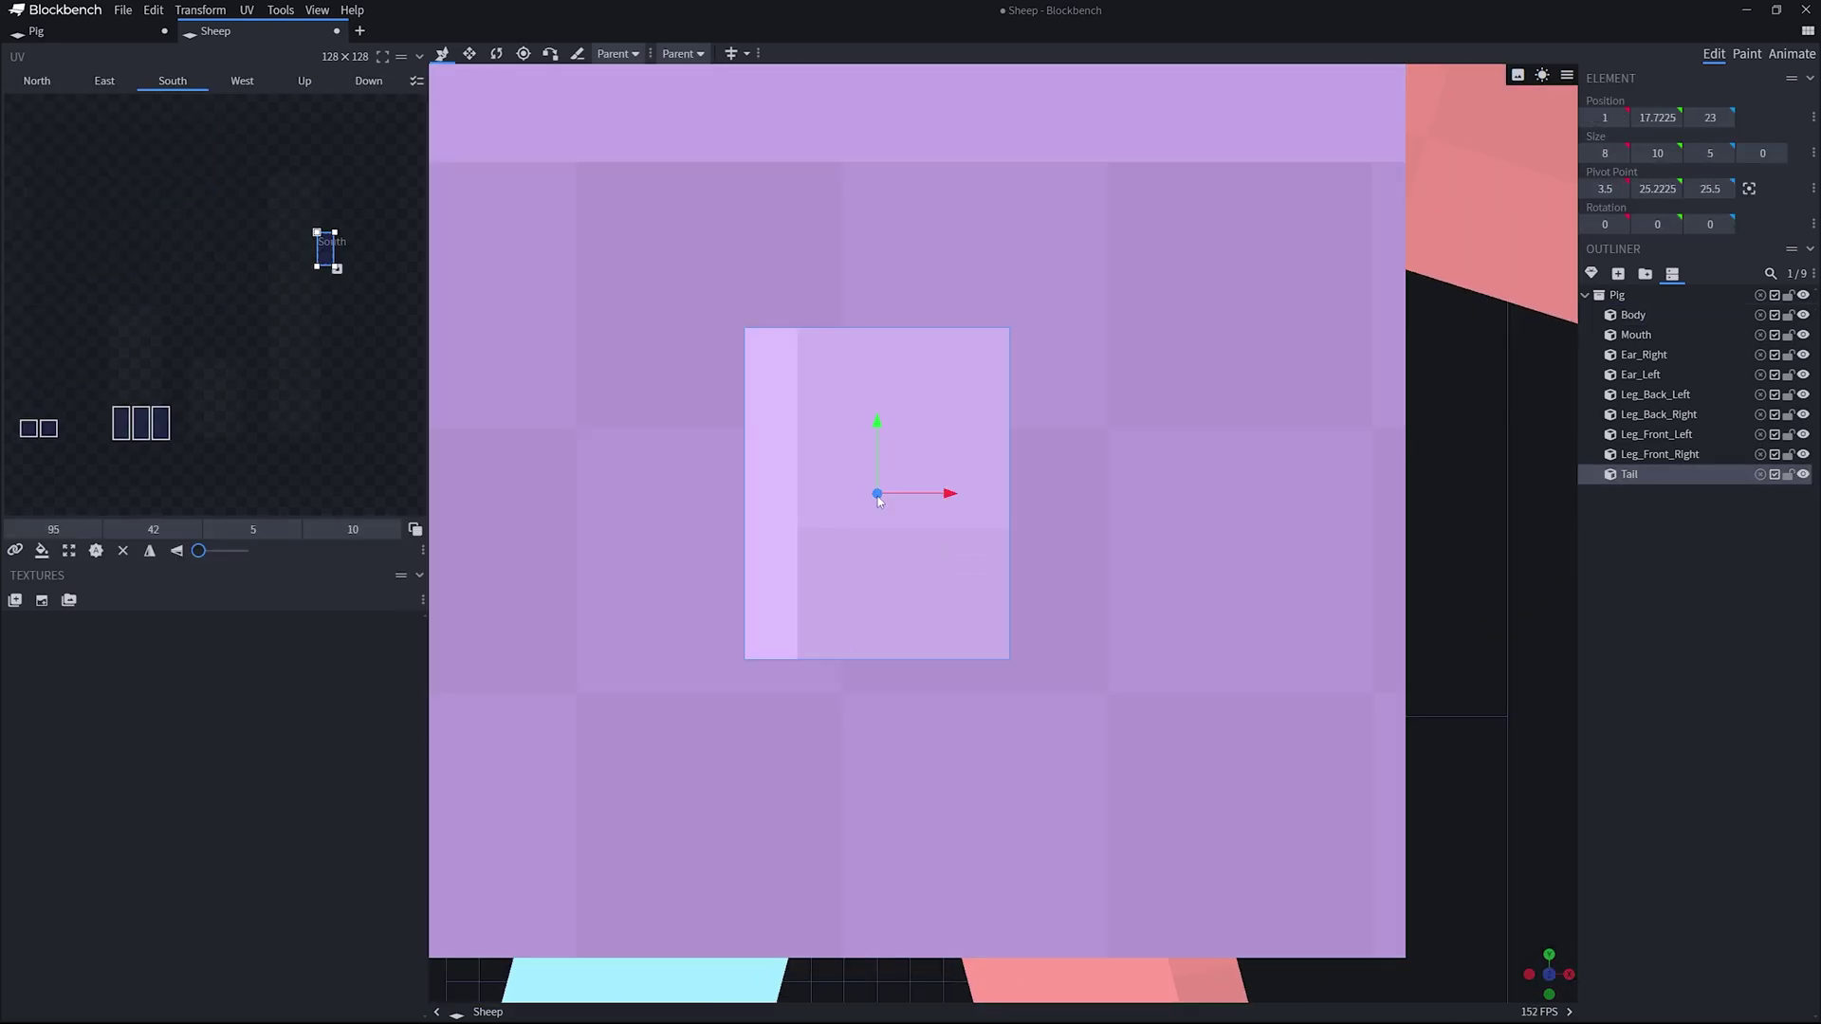
# Step: Lower the Tail cube slightly on the body's rear face
pyautogui.scroll(-8, 878, 502)
pyautogui.click(1169, 639)
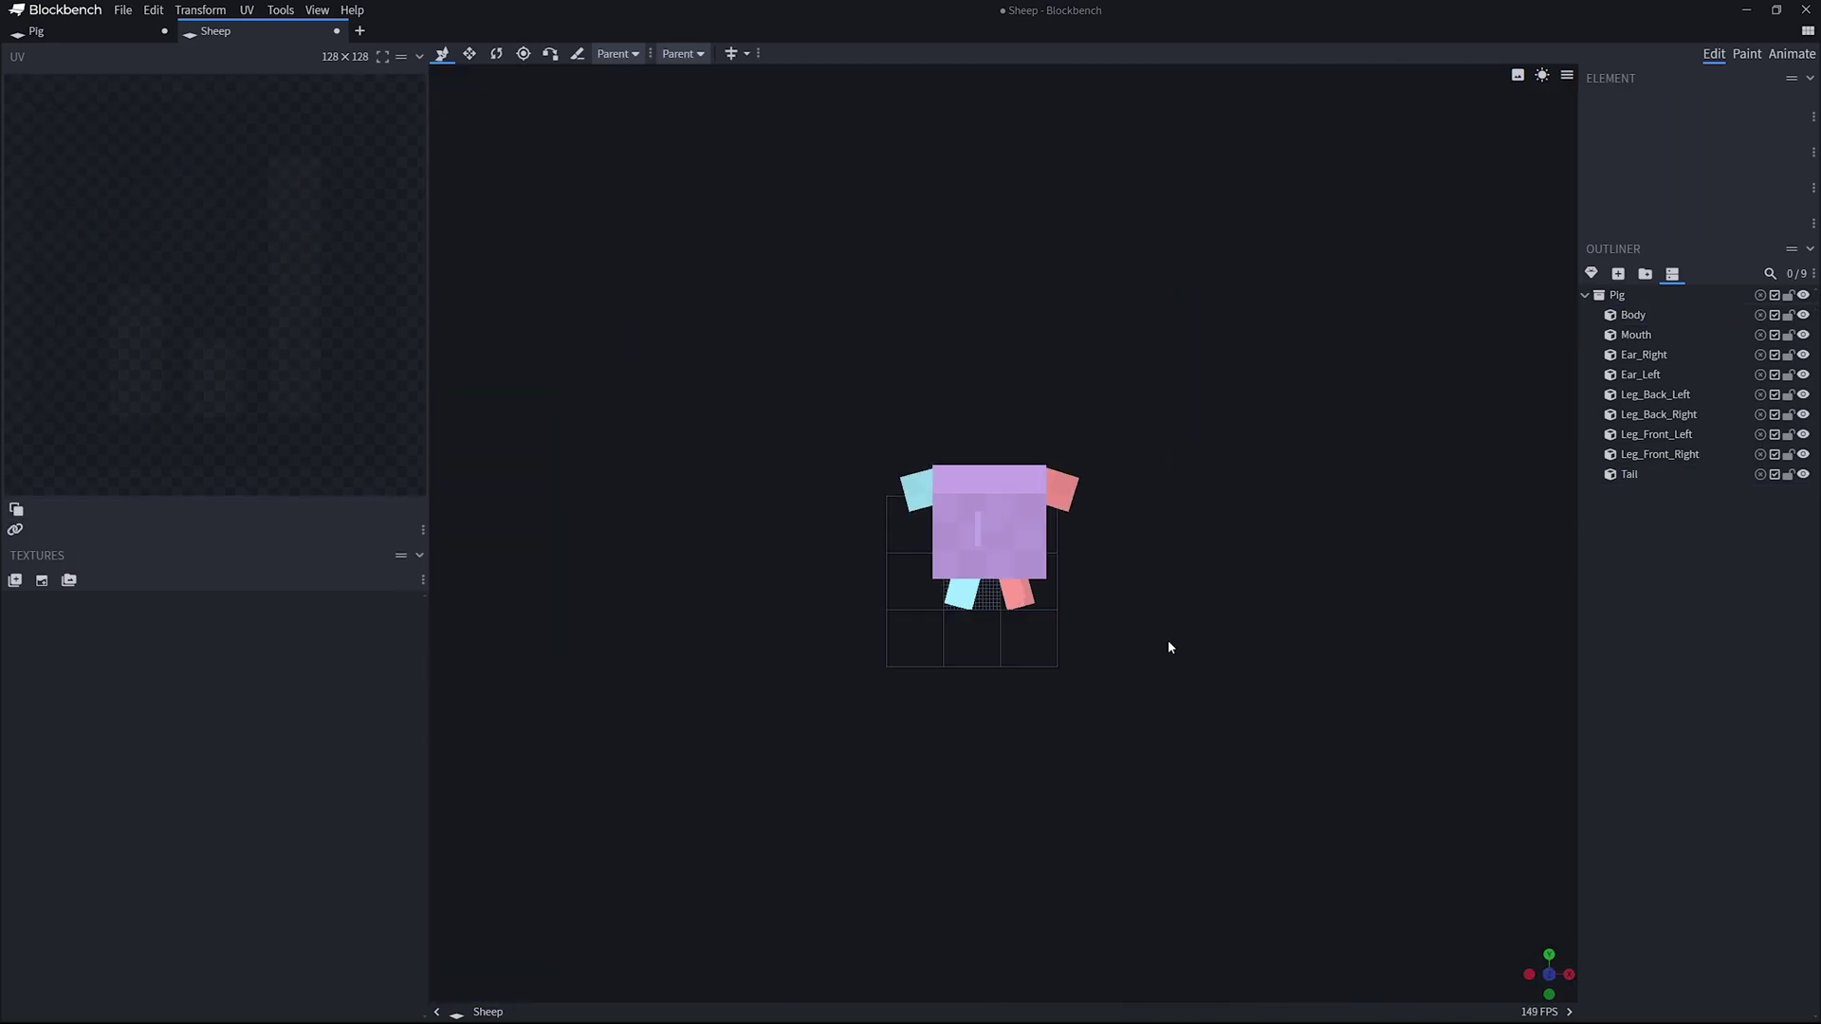
pyautogui.moveTo(1169, 639); pyautogui.dragTo(1119, 787)
pyautogui.click(994, 503)
pyautogui.moveTo(992, 442); pyautogui.dragTo(992, 465)
pyautogui.click(1063, 720)
pyautogui.scroll(-5, 1063, 720)
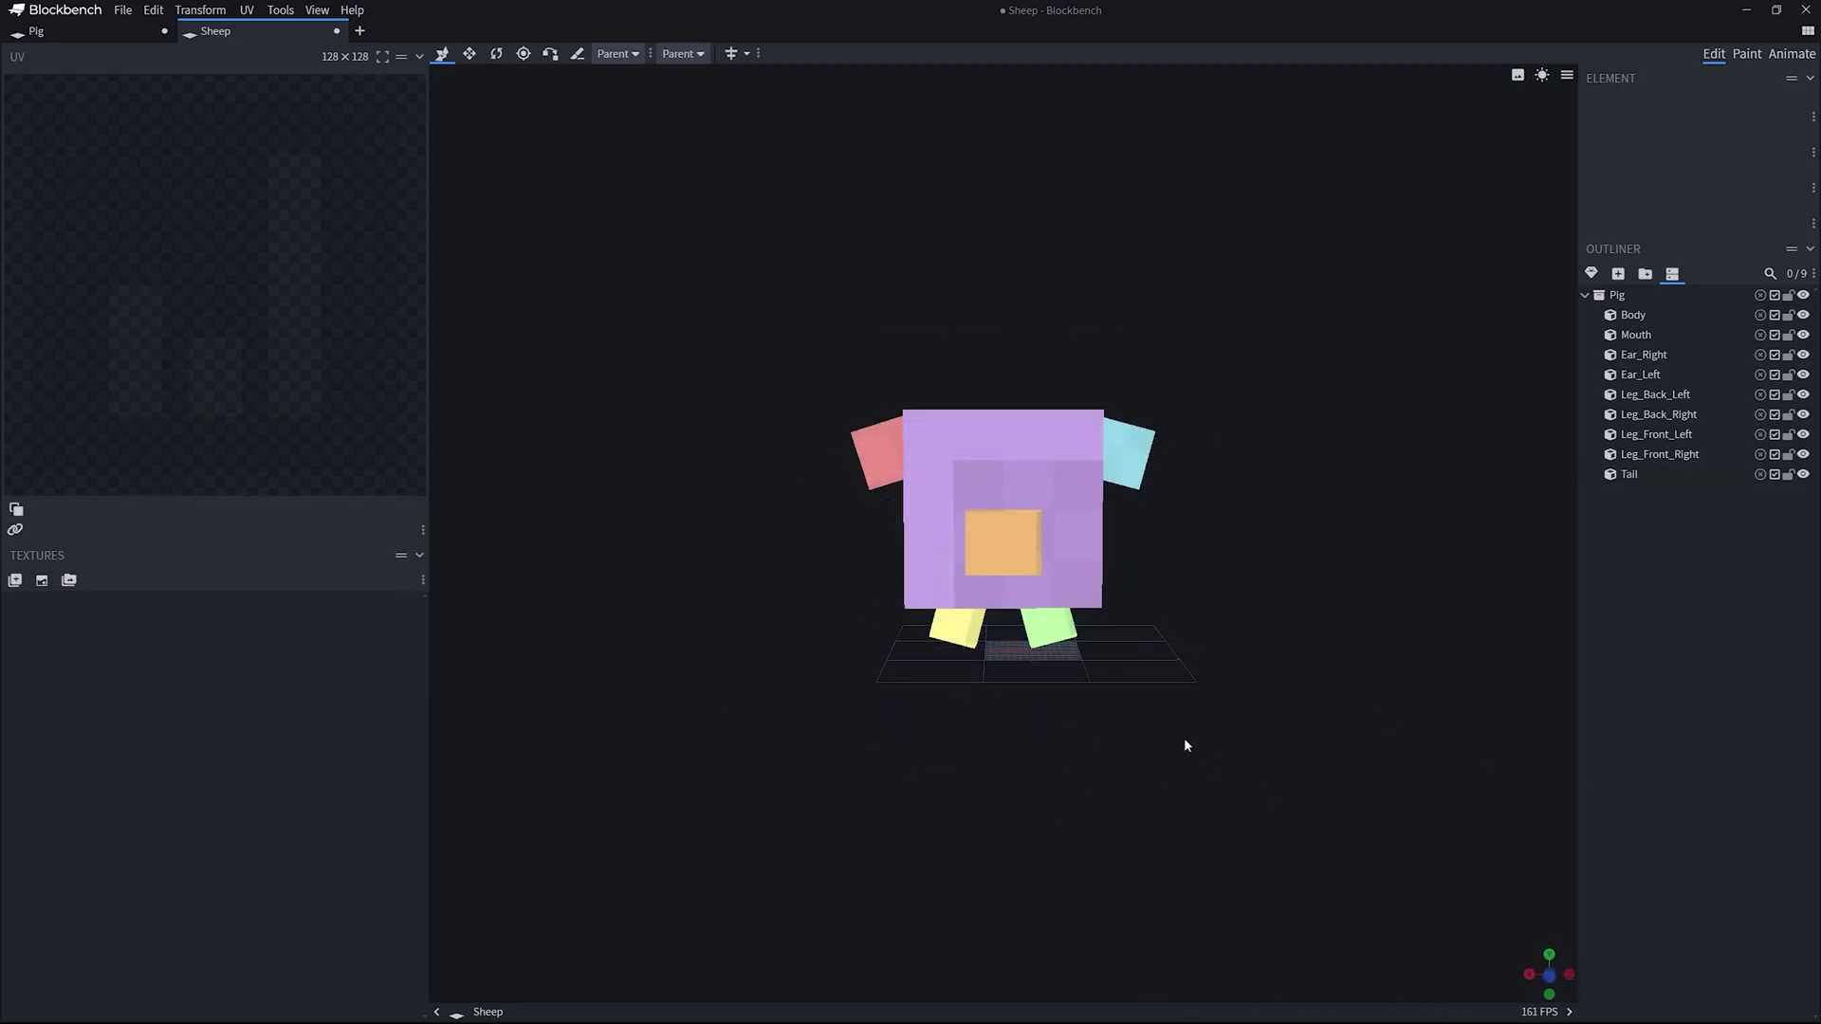
# Step: Create a texture template named SheepTexture for the whole Pig group, with 128x pixel density and padding enabled
pyautogui.moveTo(1184, 746); pyautogui.dragTo(1265, 755)
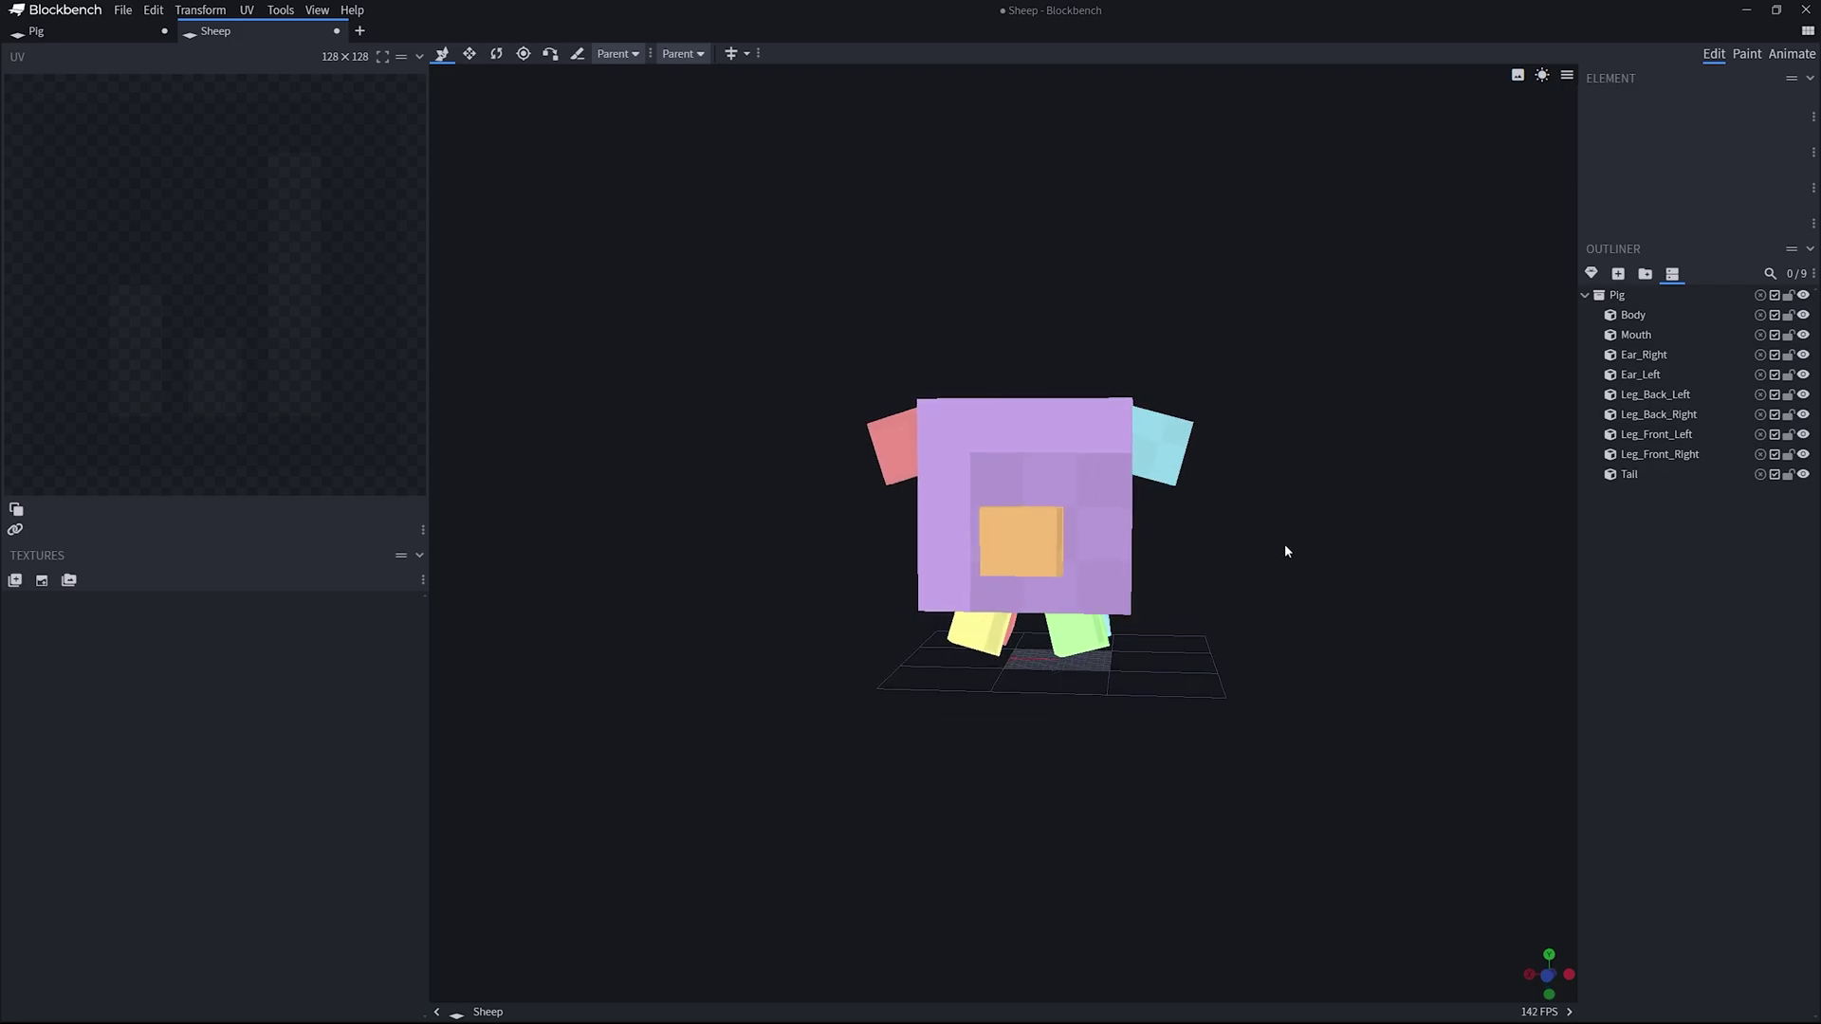
pyautogui.moveTo(1286, 551); pyautogui.dragTo(1328, 691)
pyautogui.click(1139, 482)
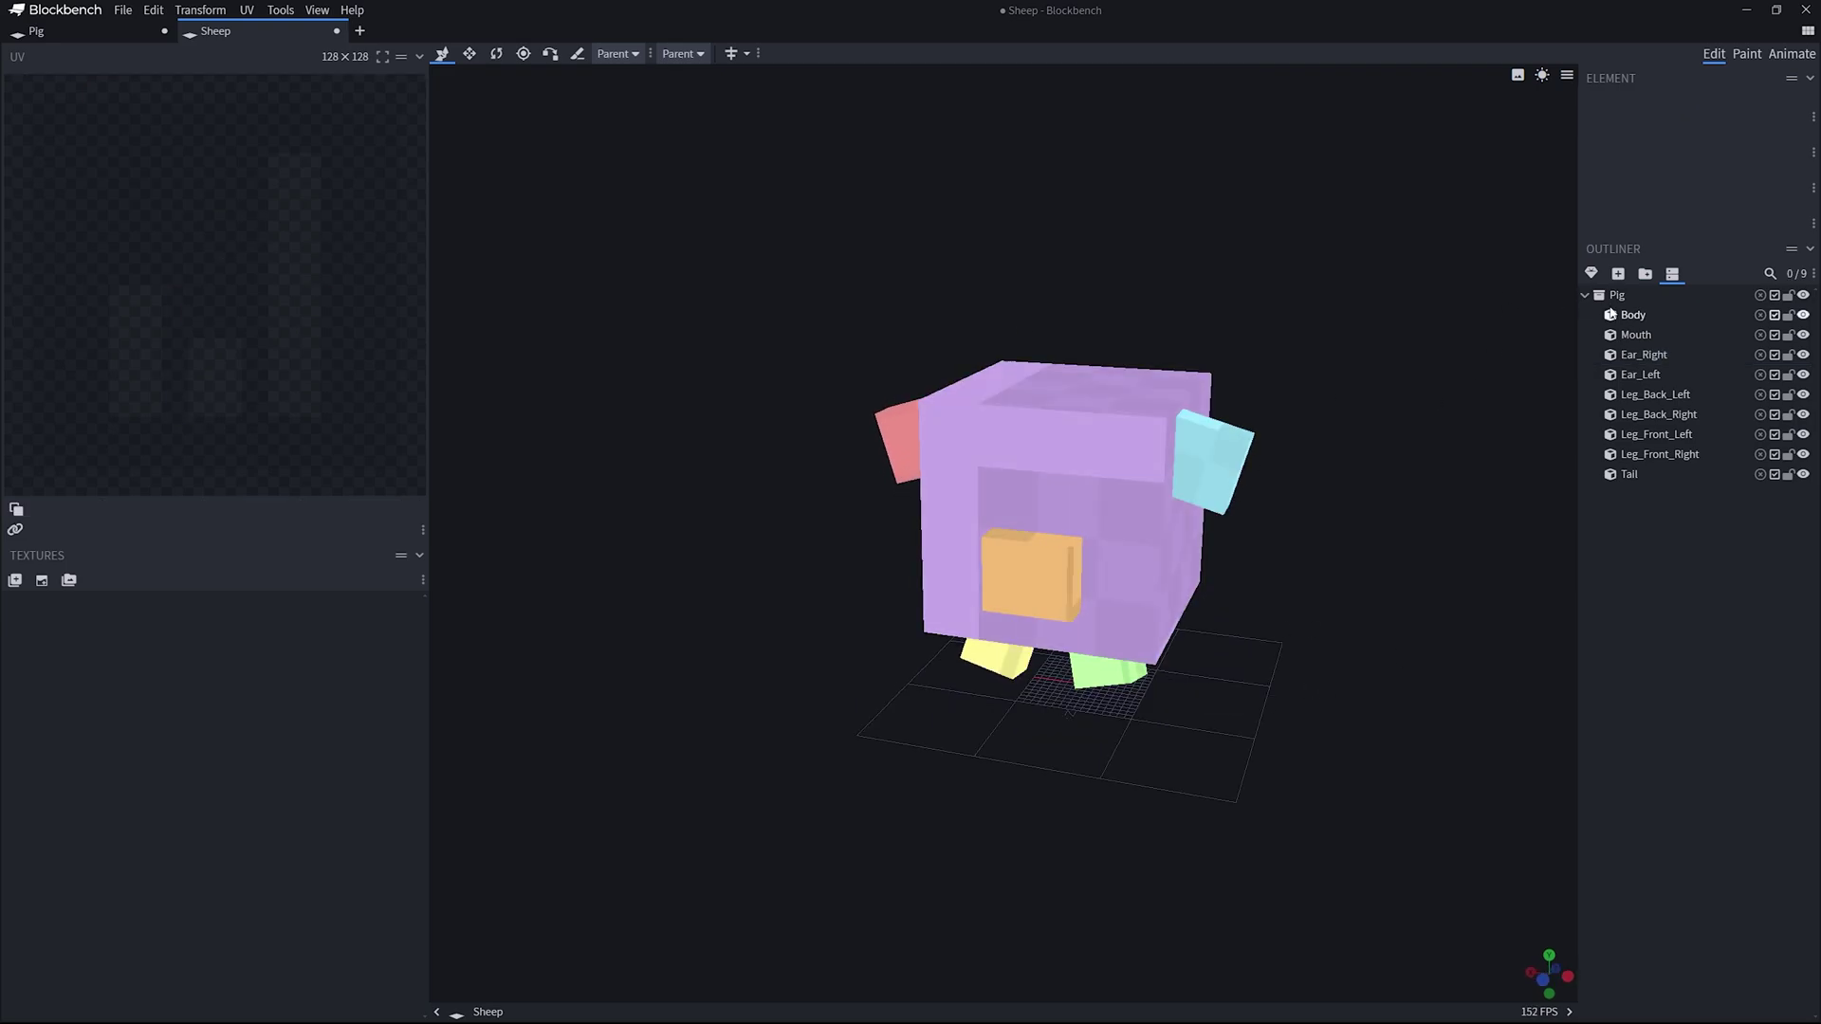
pyautogui.click(1617, 295)
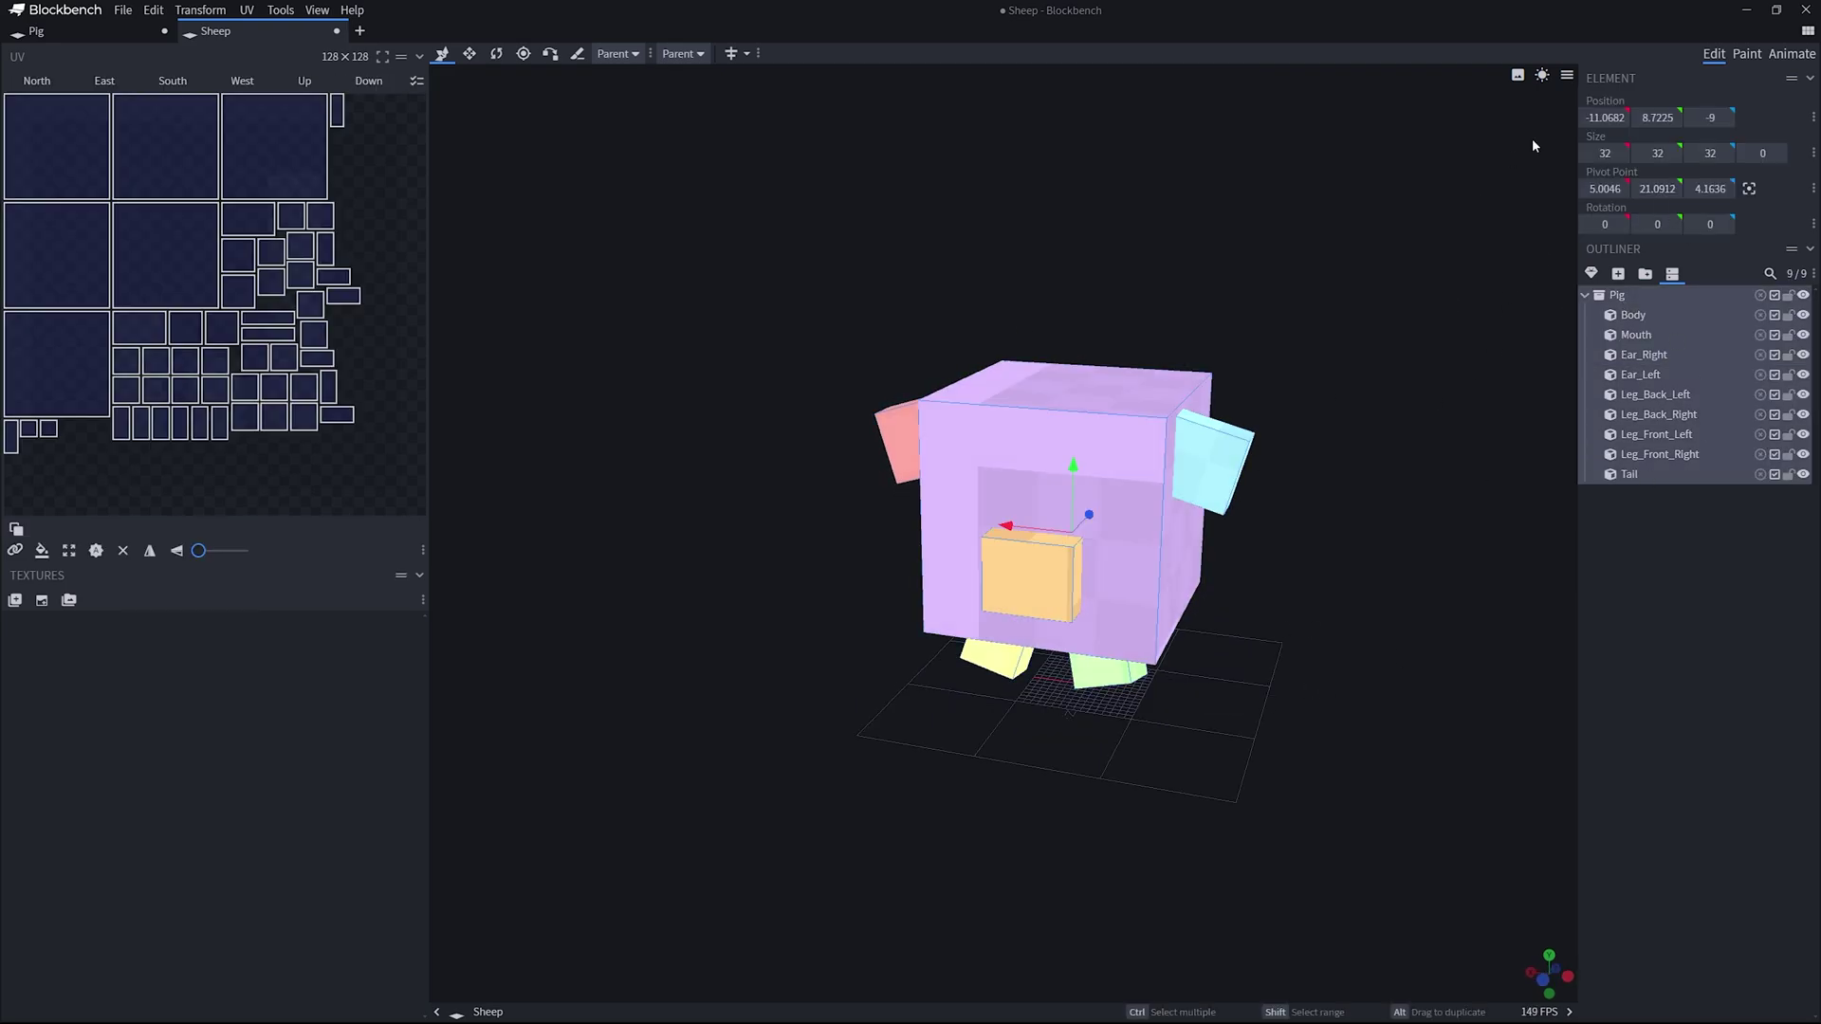
pyautogui.click(42, 601)
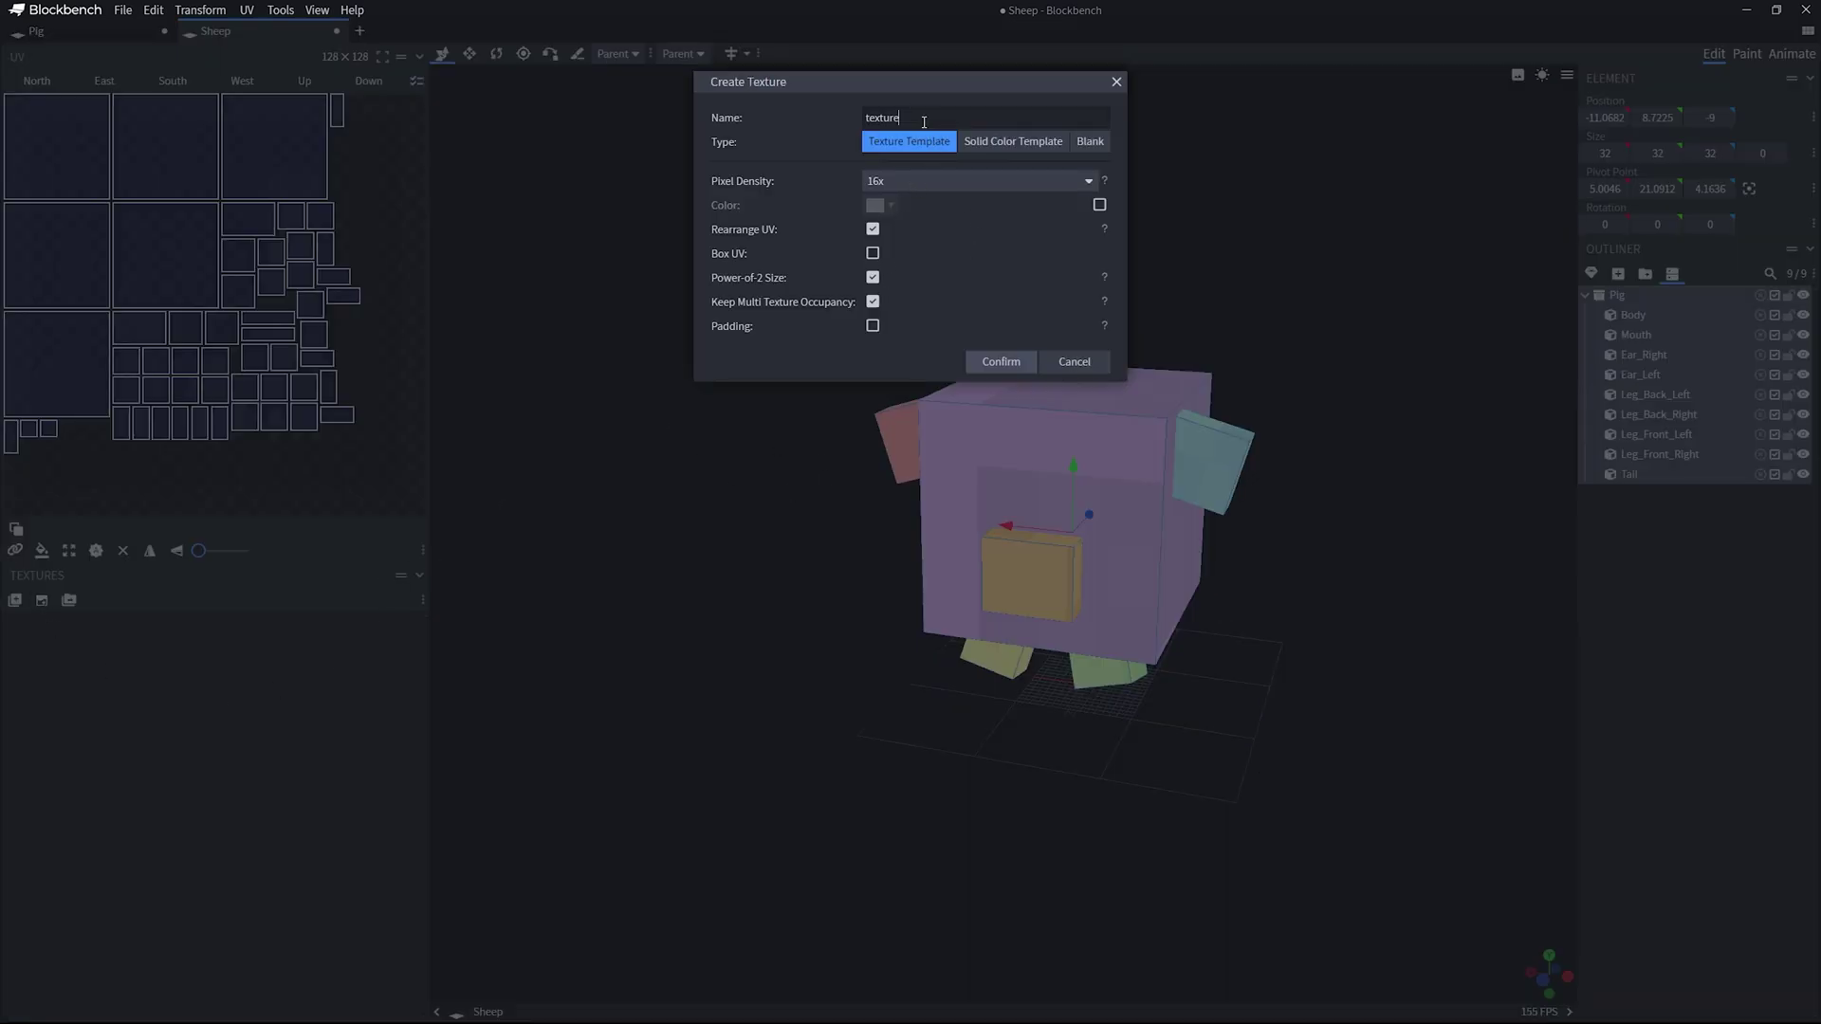
pyautogui.doubleClick(924, 121)
pyautogui.press('BackSpace')
pyautogui.write('SheepTexture')
pyautogui.click(907, 179)
pyautogui.click(890, 264)
pyautogui.click(873, 328)
pyautogui.click(1016, 362)
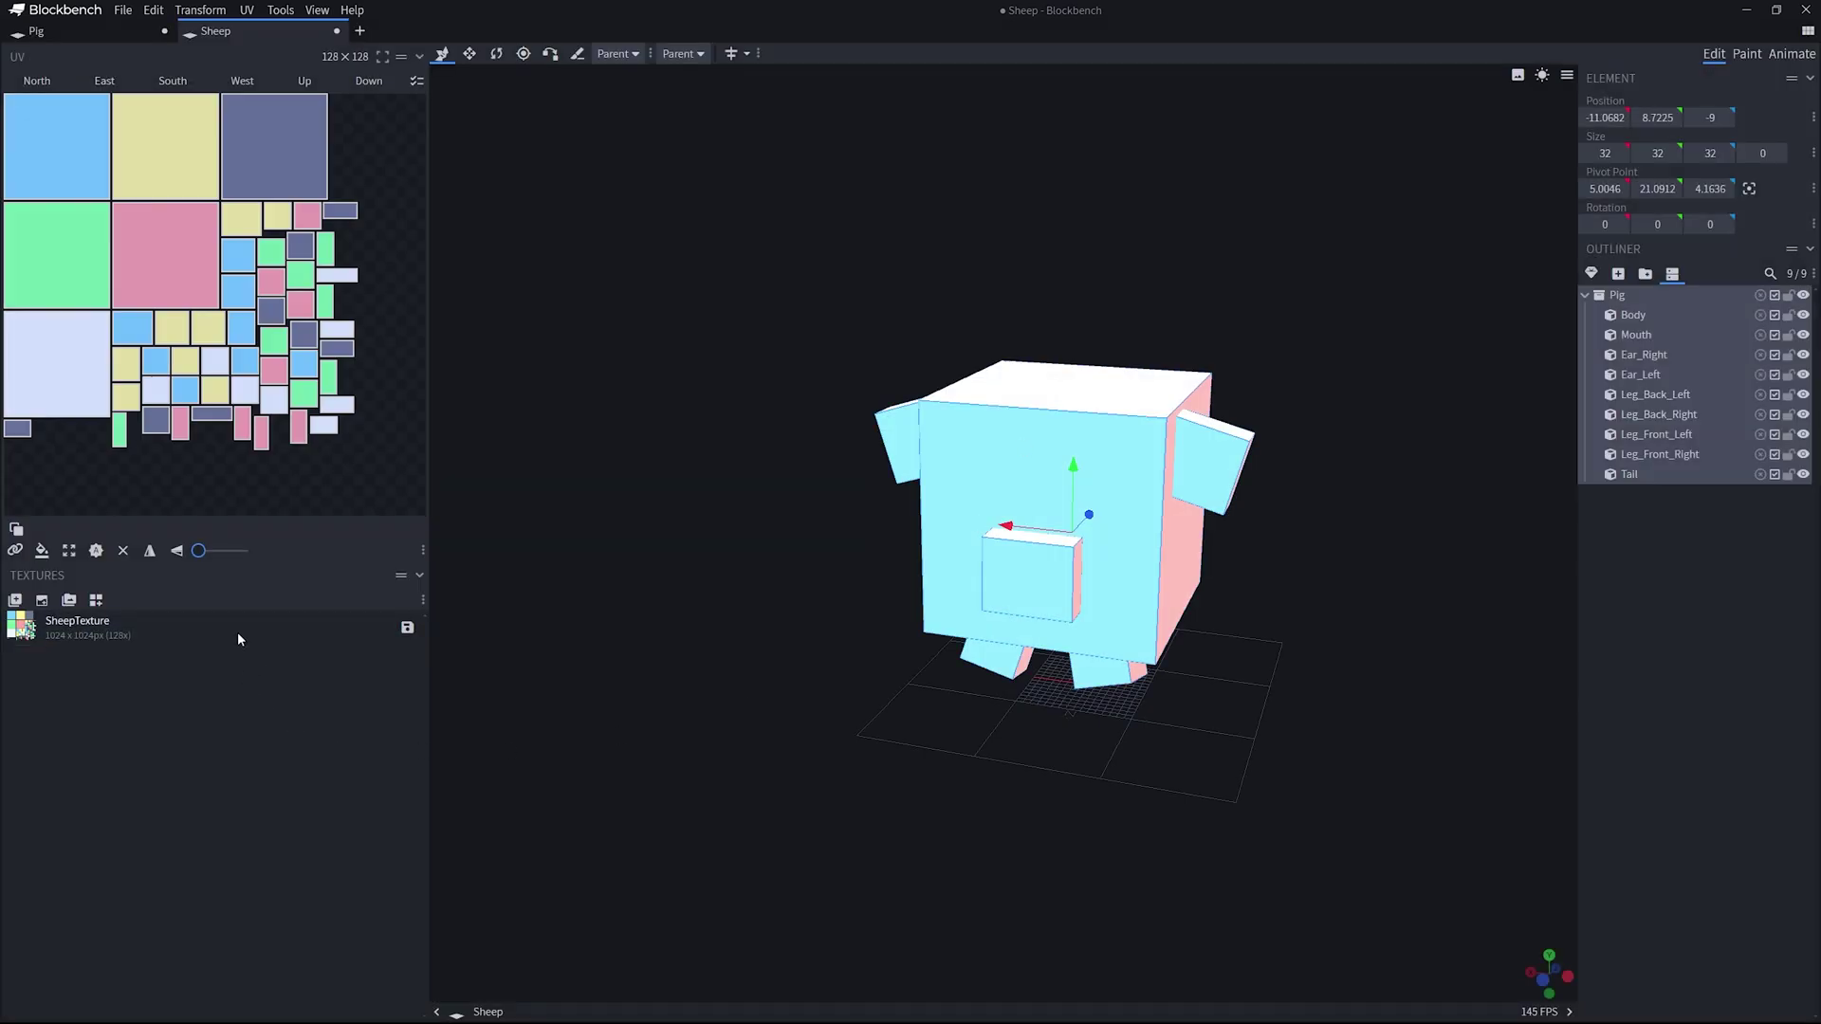
# Step: Enlarge the UV editor to show the SheepTexture layout larger, and view the textured model from the front
pyautogui.moveTo(738, 616); pyautogui.dragTo(1385, 668)
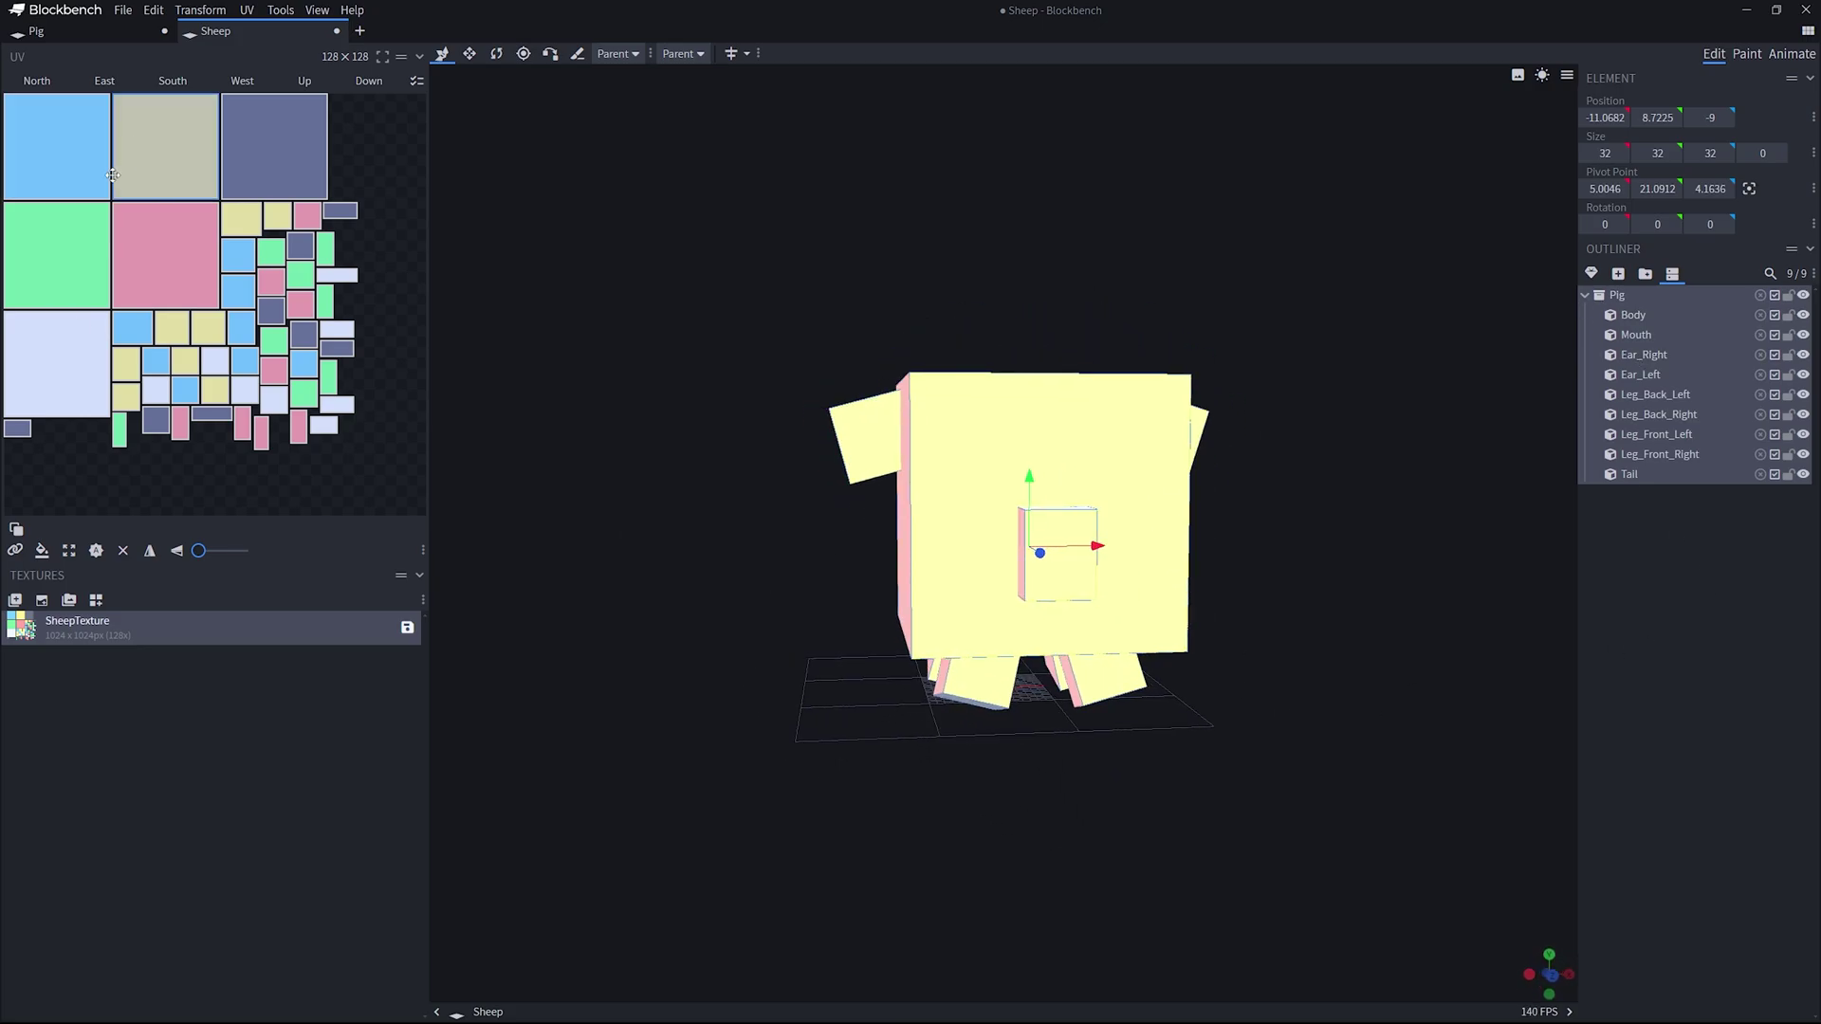
pyautogui.moveTo(428, 278); pyautogui.dragTo(768, 376)
pyautogui.moveTo(1195, 754); pyautogui.dragTo(1350, 712)
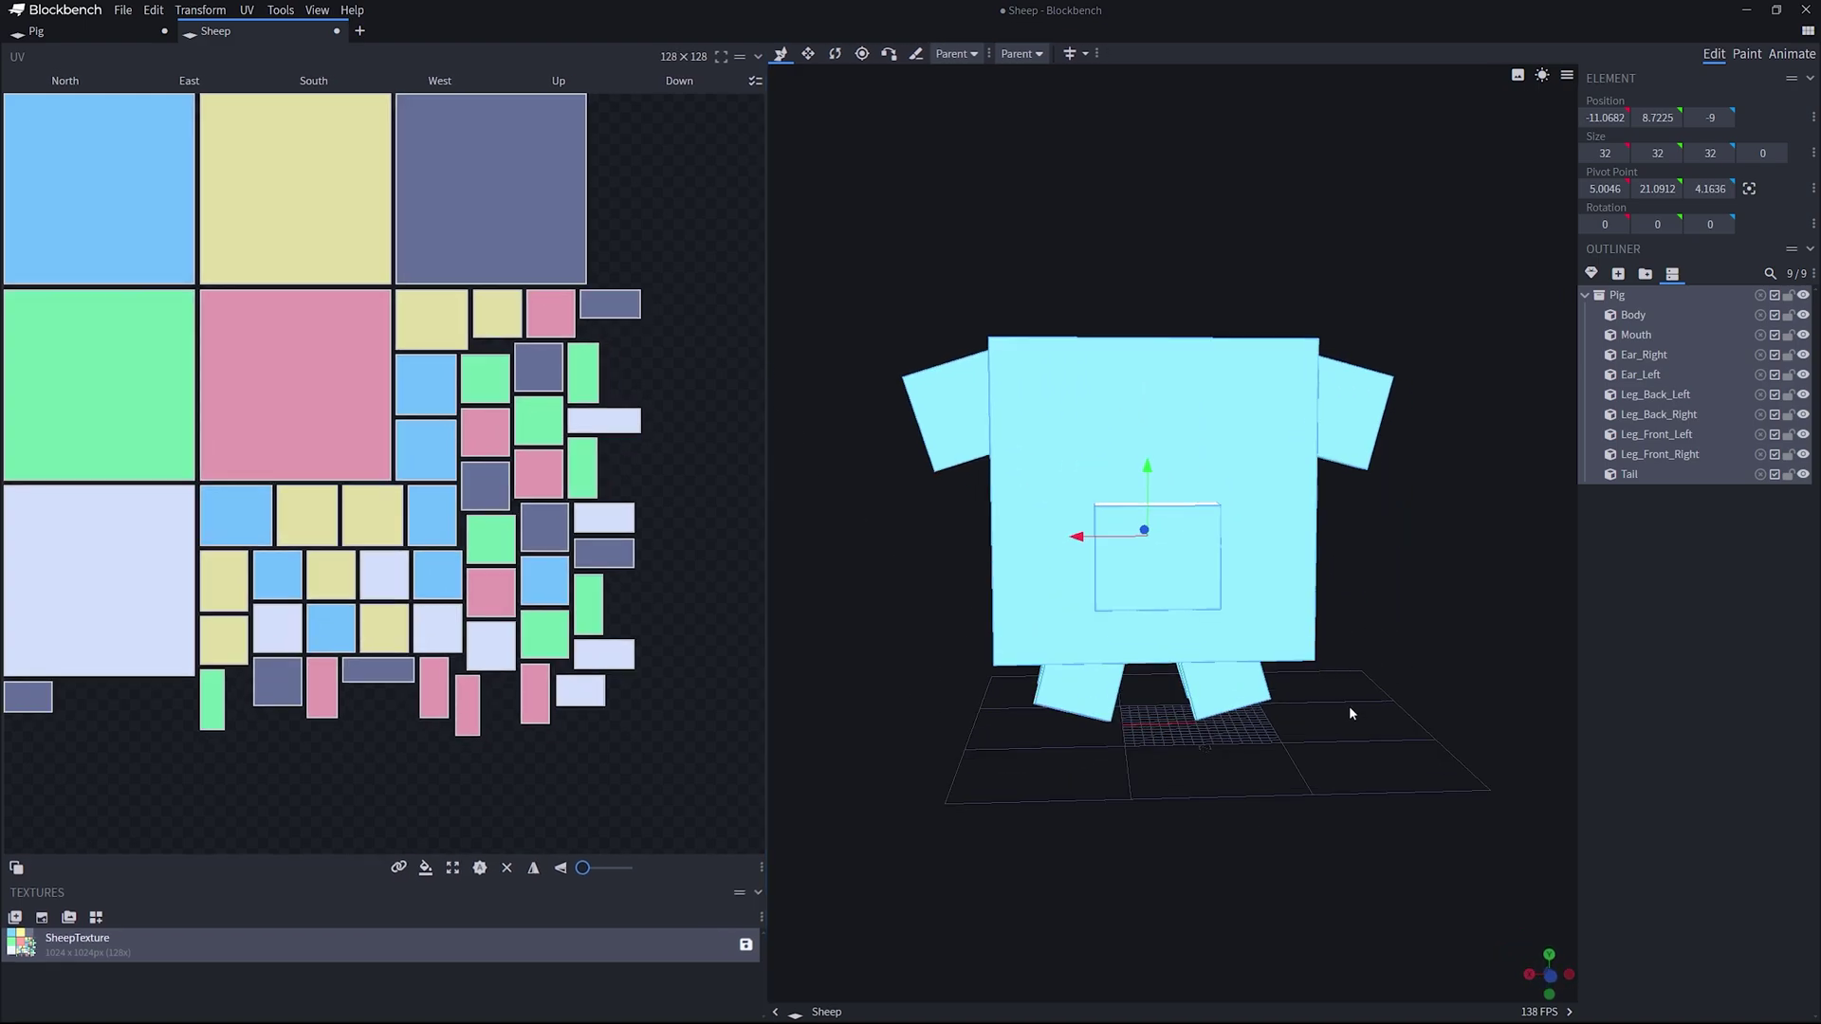
pyautogui.scroll(3, 1413, 727)
pyautogui.rightClick(1420, 729)
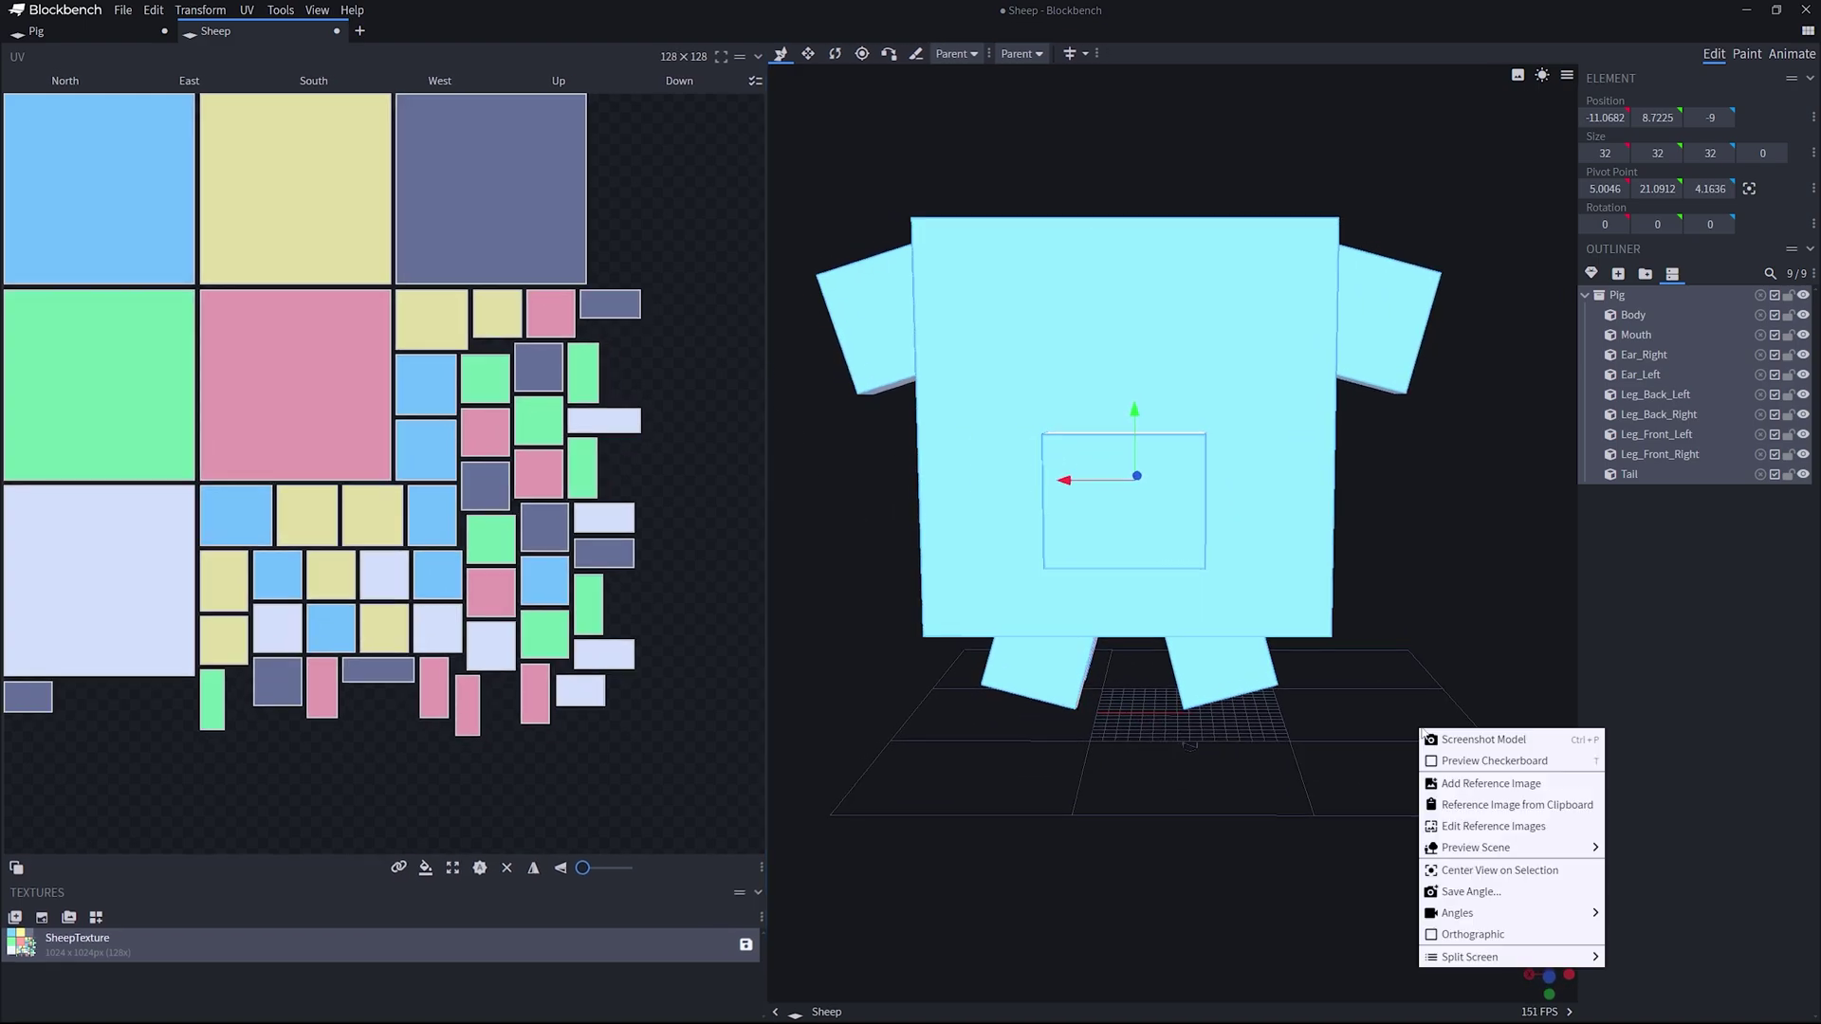
# Step: Switch to painting mode with the paint brush and set the dark brown colour #220000 for the front hooves
pyautogui.click(1399, 597)
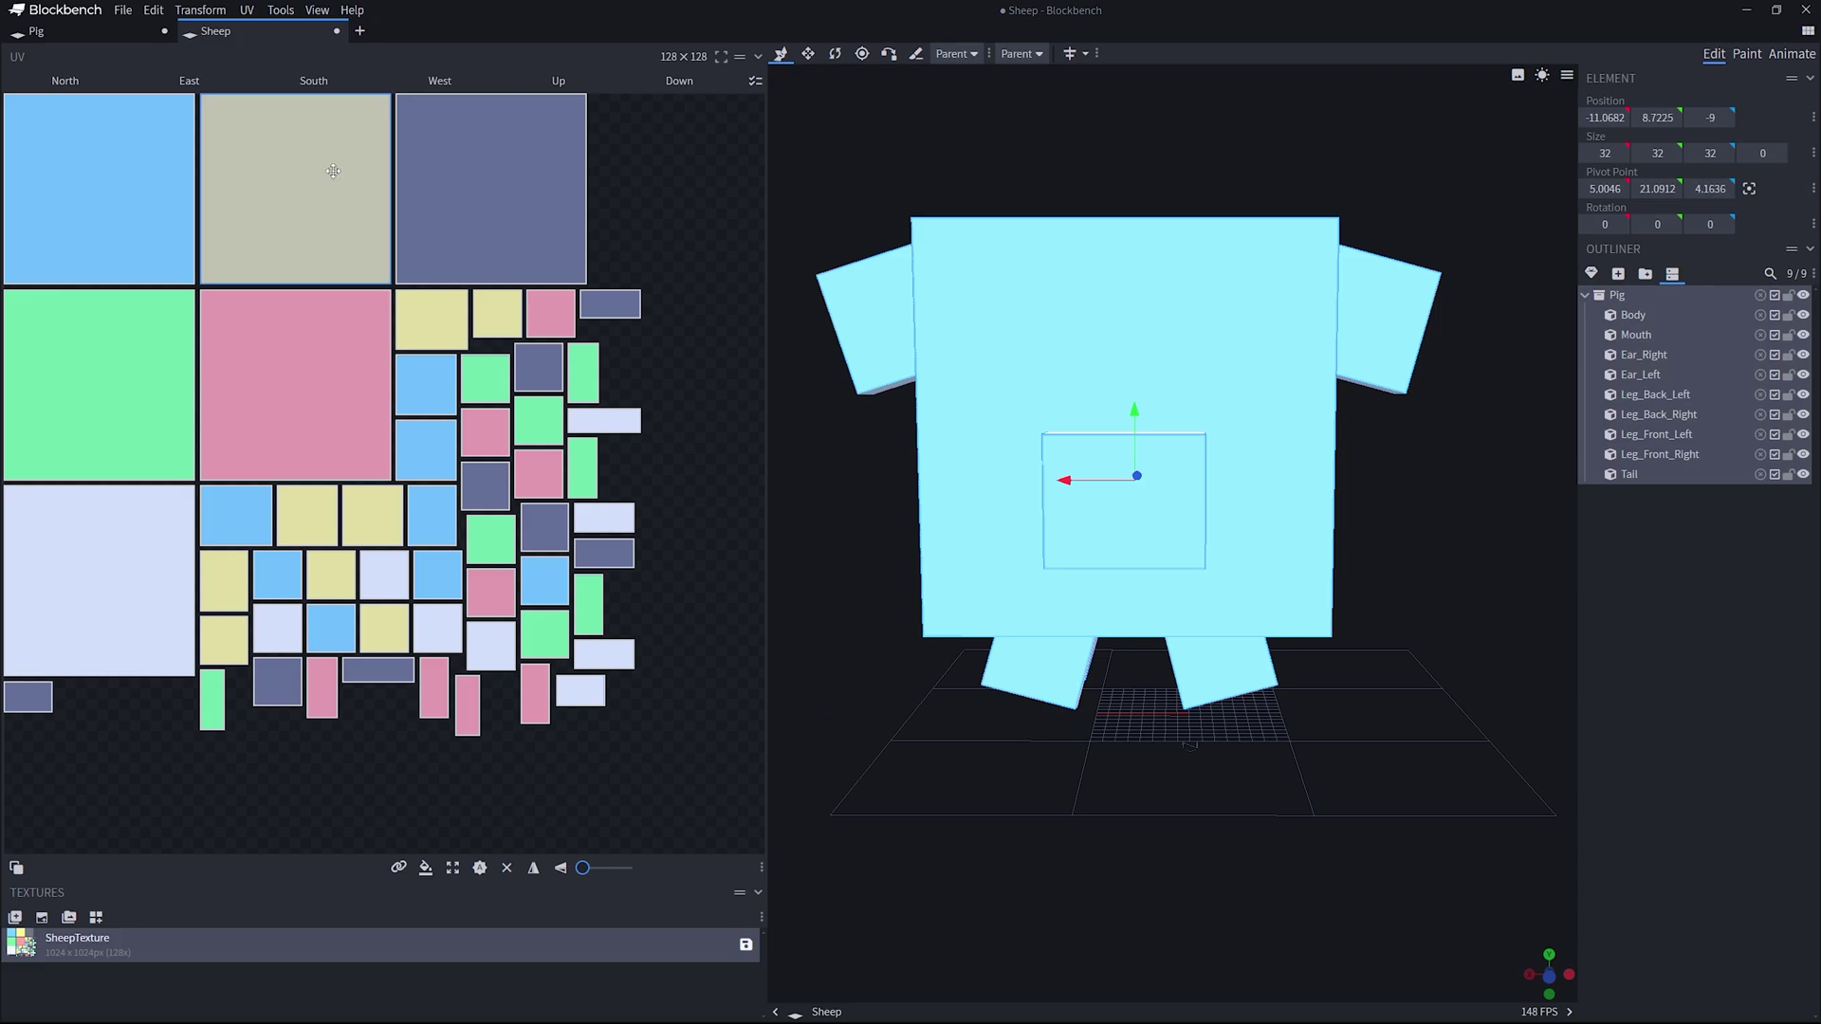
pyautogui.click(1754, 54)
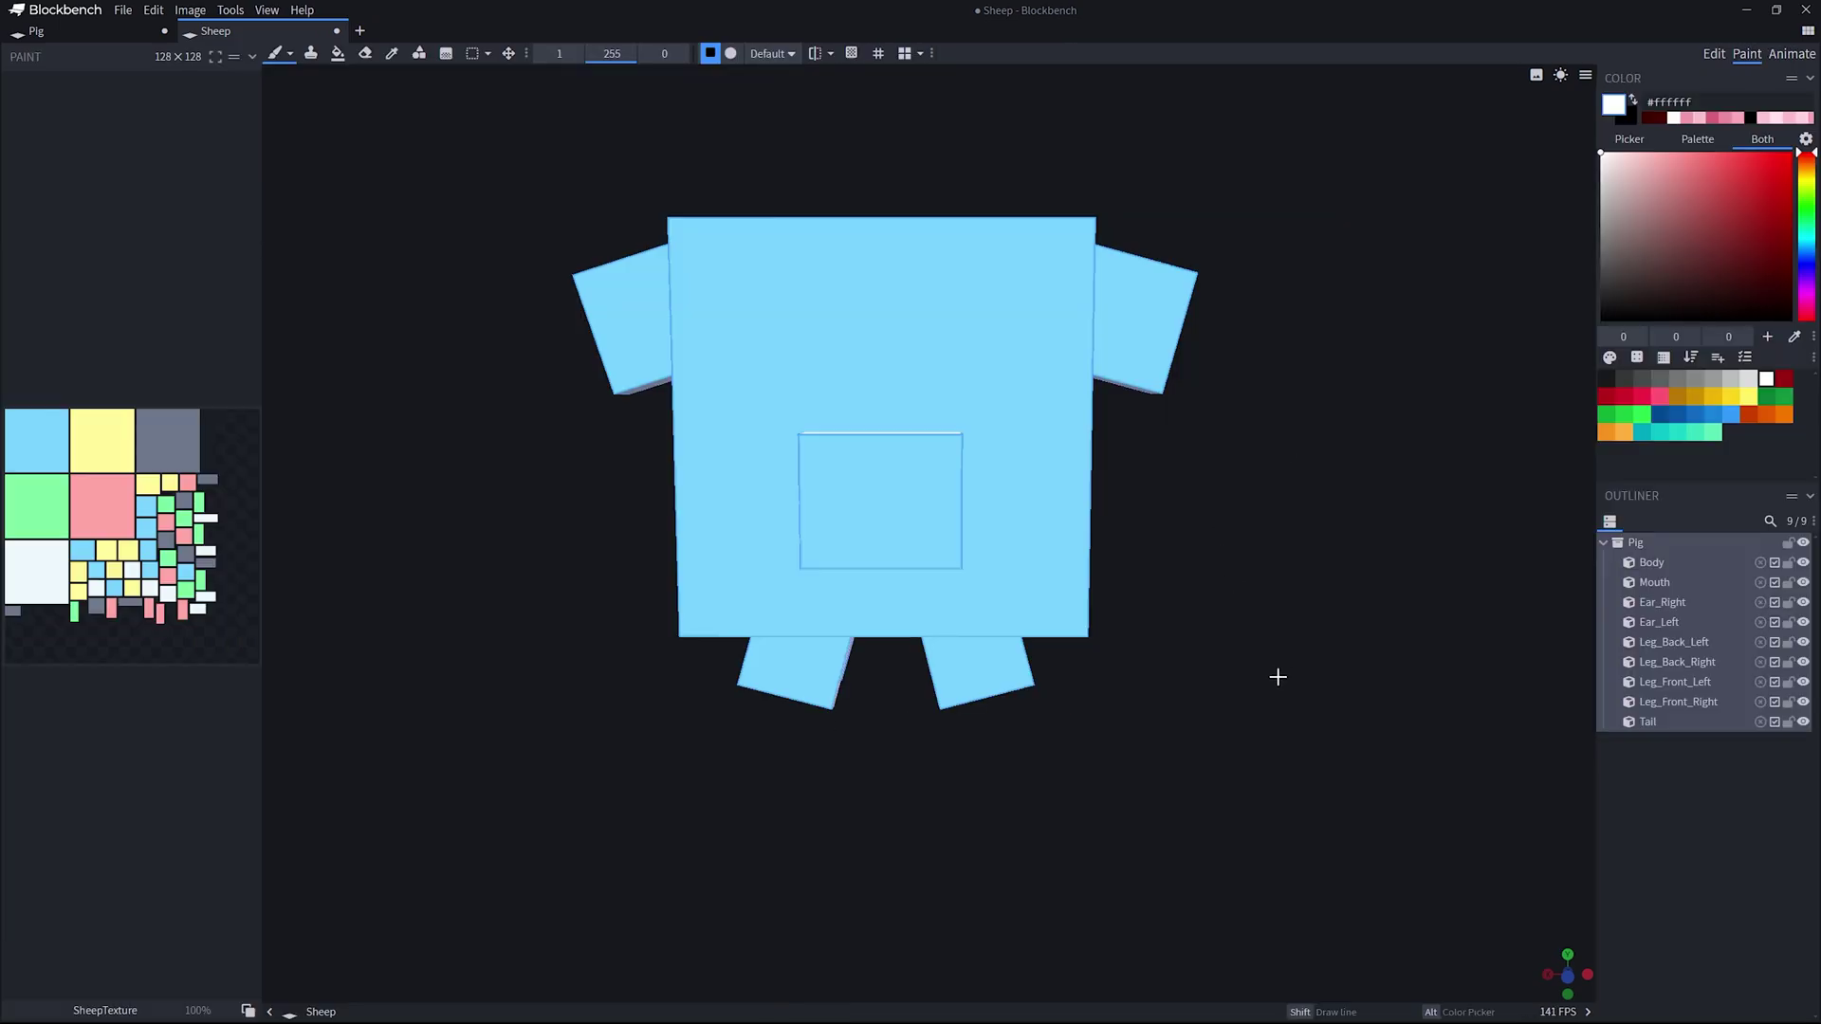
pyautogui.moveTo(1278, 677); pyautogui.dragTo(1262, 730)
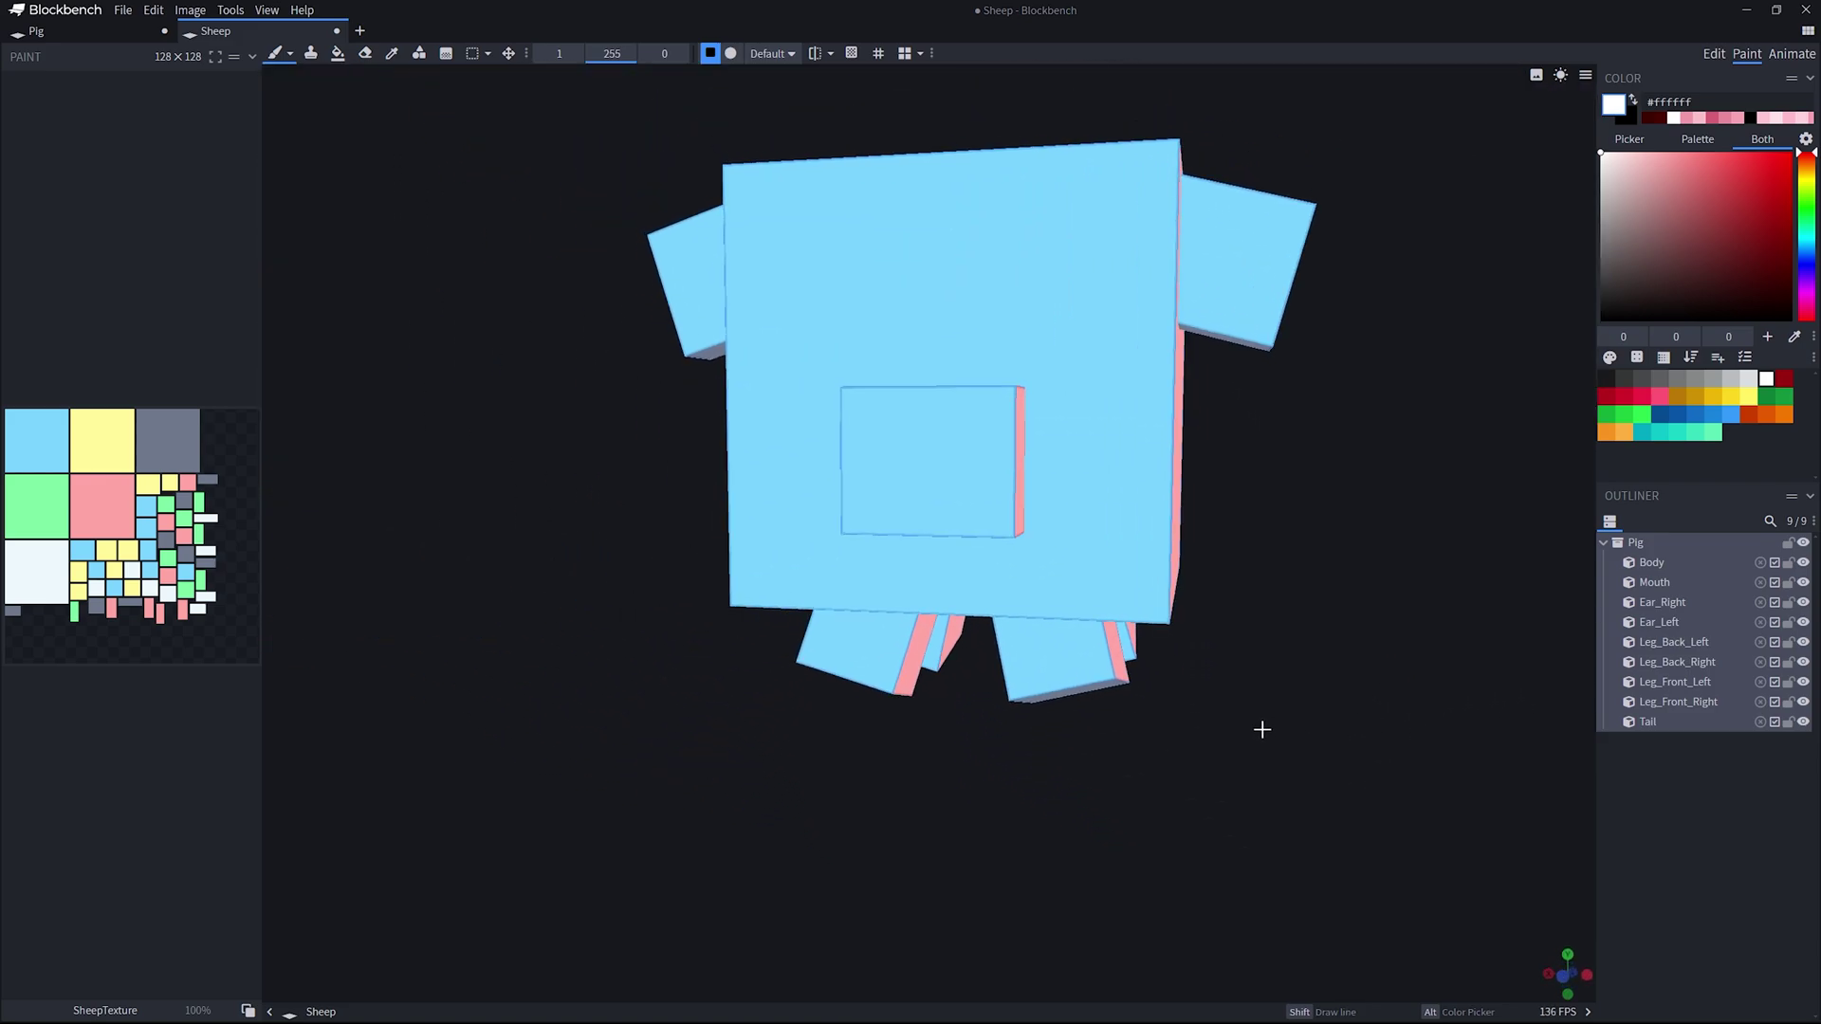
pyautogui.scroll(3, 1252, 759)
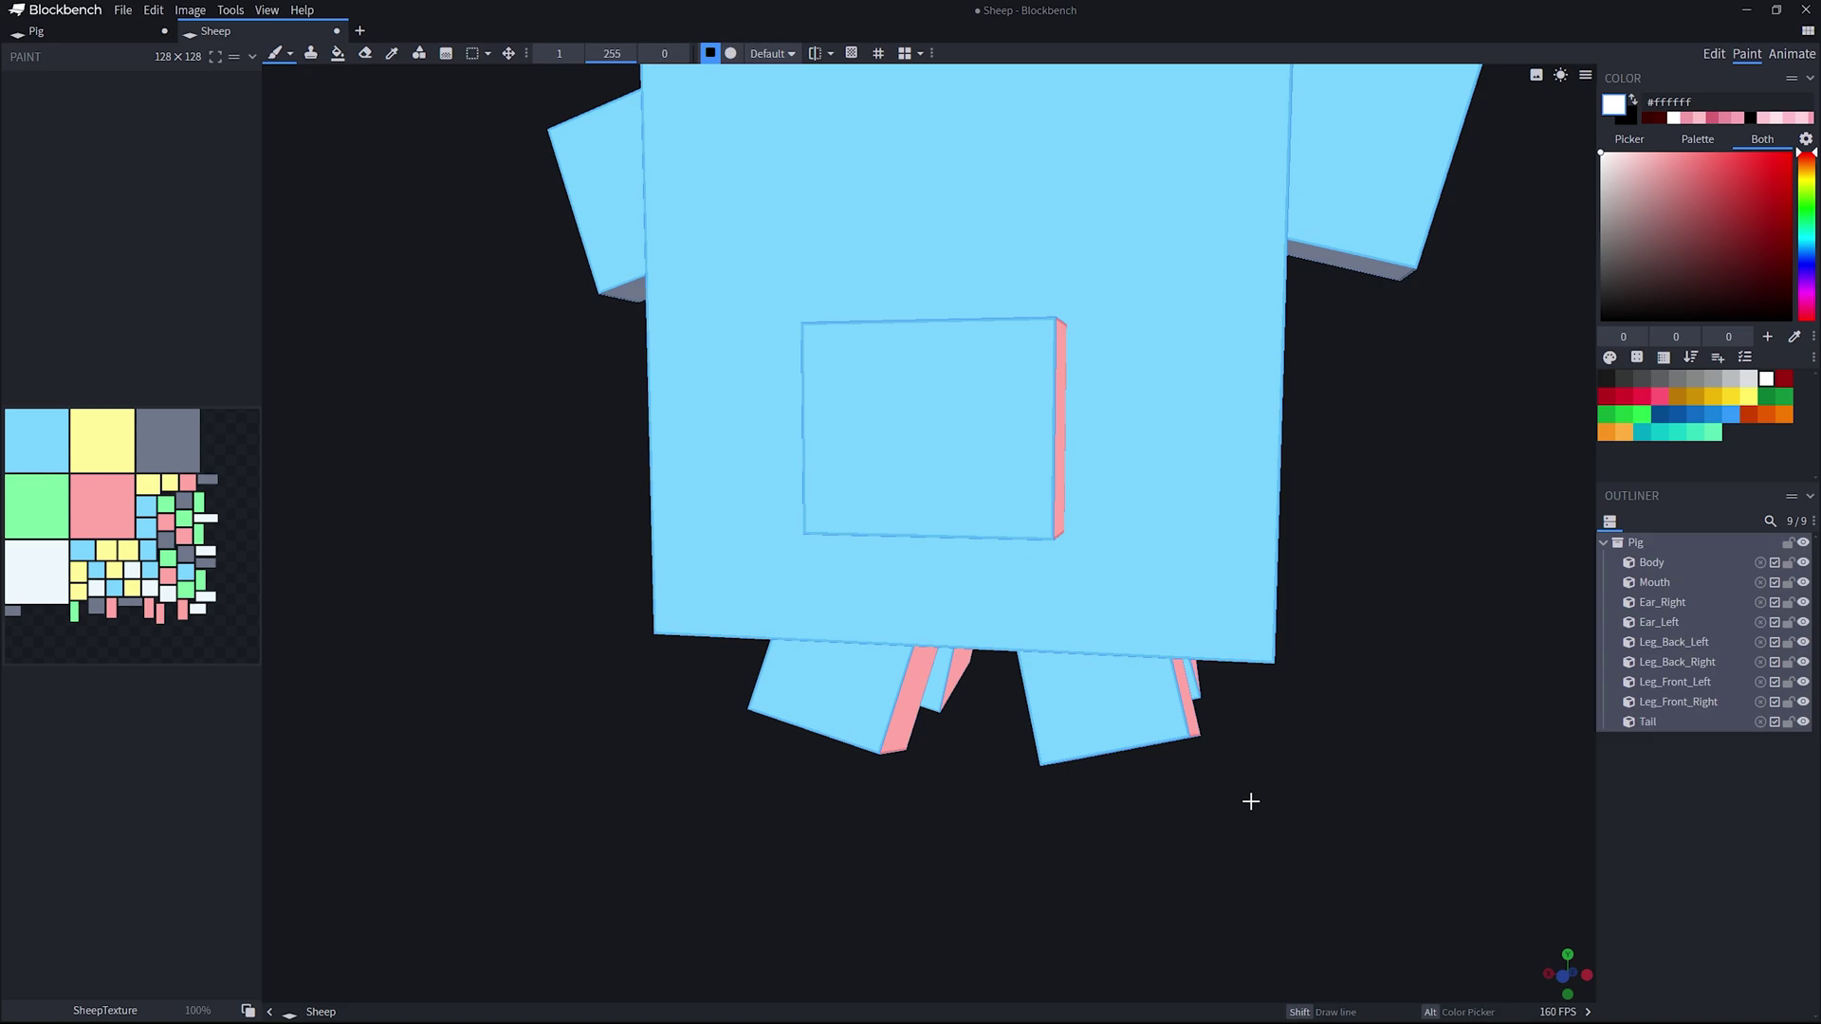
pyautogui.moveTo(1251, 801)
pyautogui.mouseDown()
pyautogui.moveTo(1281, 788)
pyautogui.moveTo(1248, 756)
pyautogui.moveTo(1289, 749)
pyautogui.moveTo(1289, 816)
pyautogui.mouseUp()
pyautogui.scroll(-2, 1281, 786)
pyautogui.scroll(3, 1262, 750)
pyautogui.scroll(1, 1289, 817)
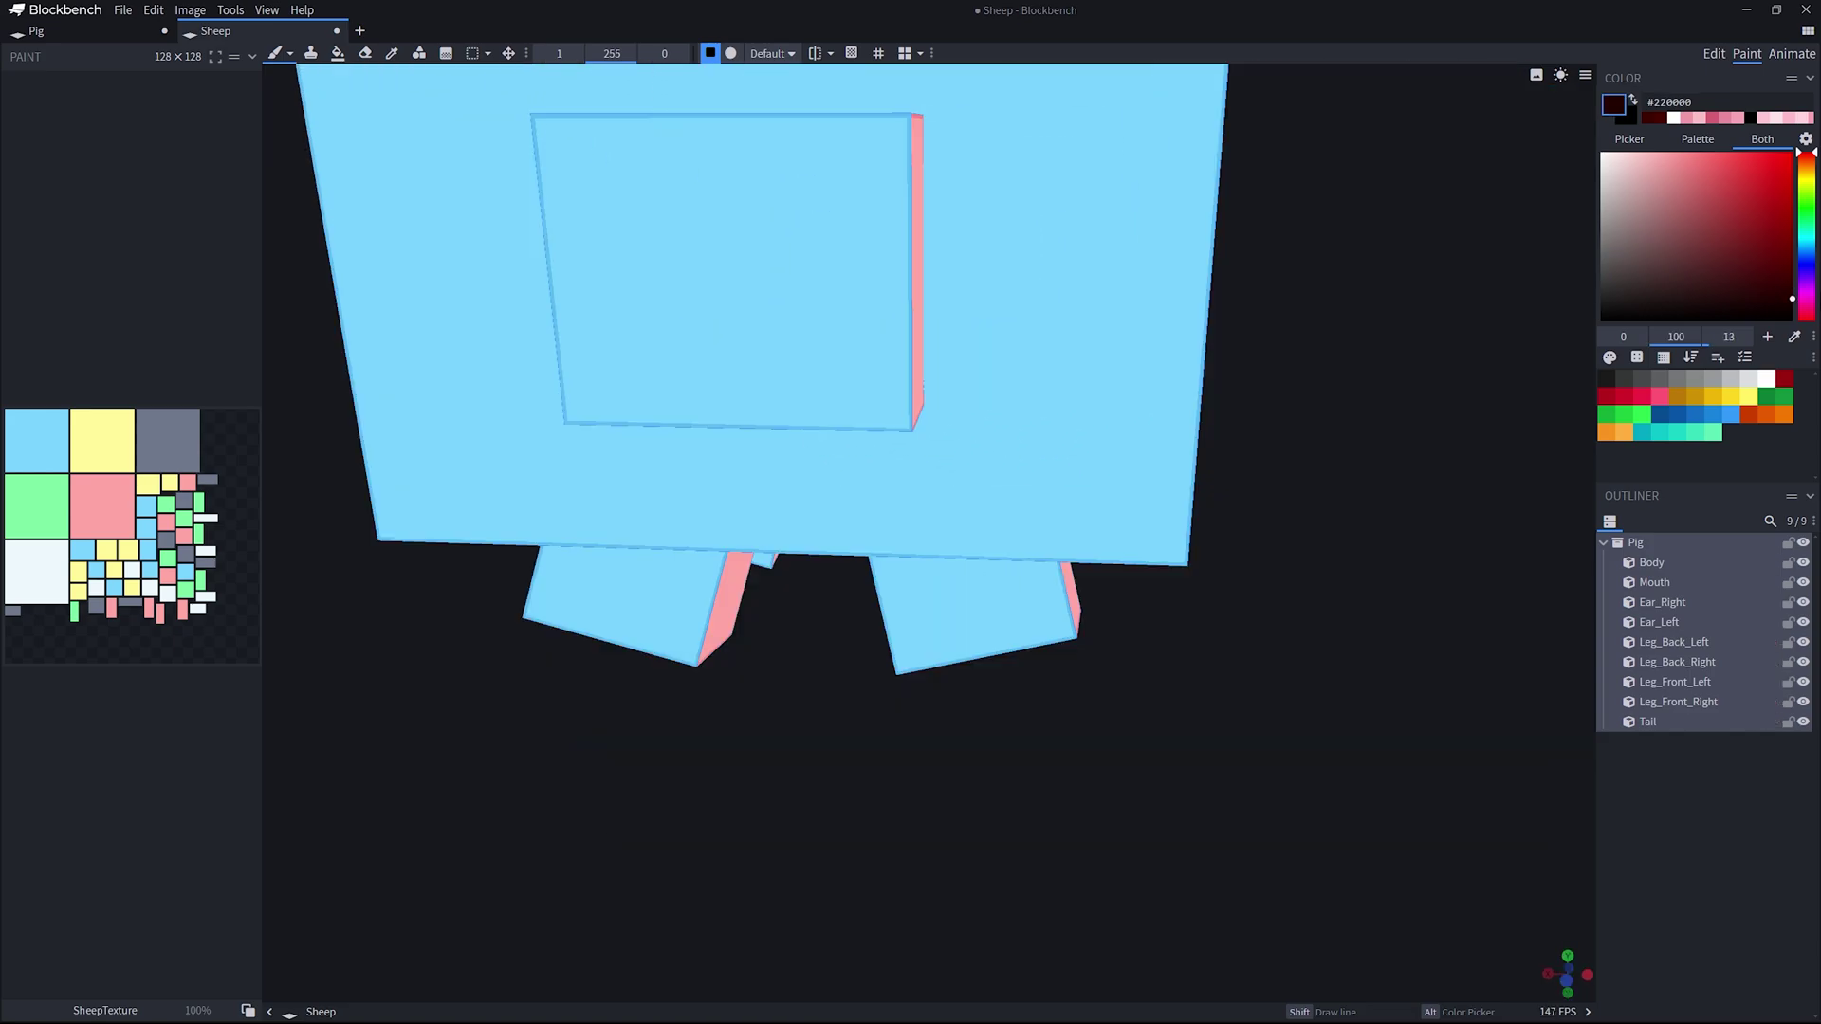
pyautogui.scroll(2, 989, 606)
pyautogui.scroll(2, 1147, 777)
pyautogui.moveTo(1147, 777); pyautogui.dragTo(1199, 750)
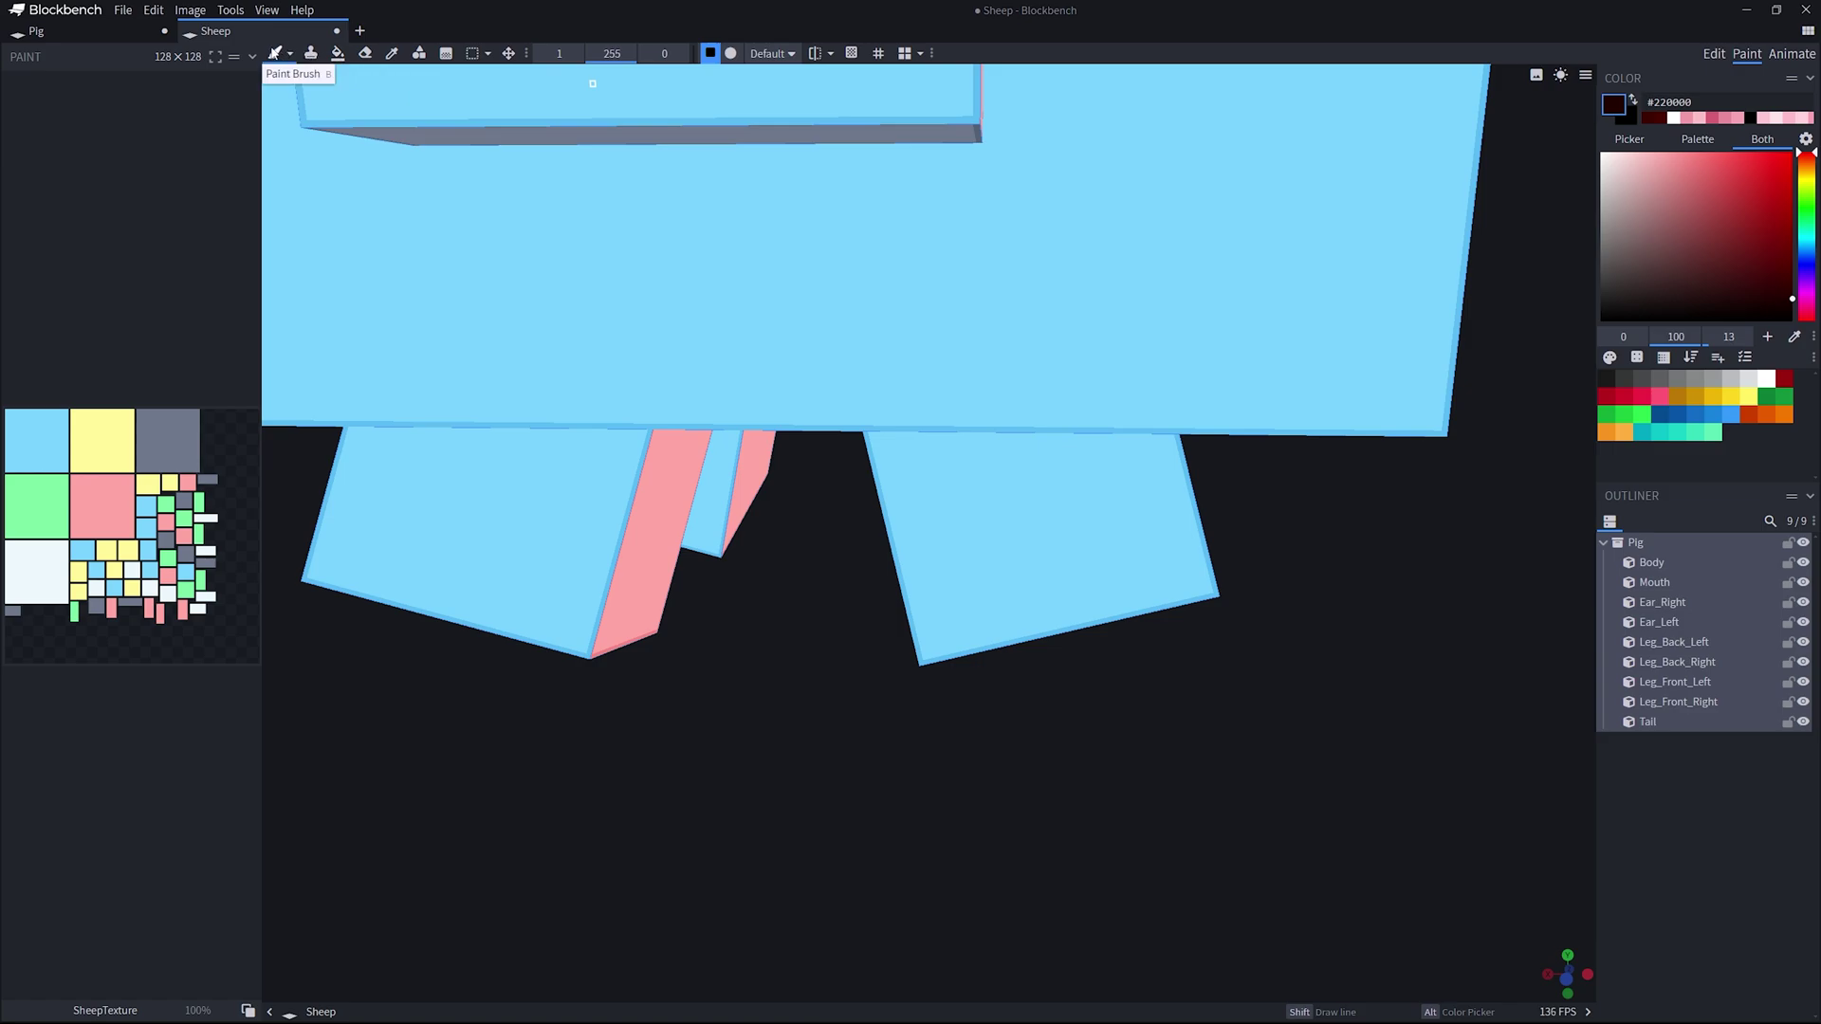
pyautogui.moveTo(961, 570)
pyautogui.mouseDown()
pyautogui.moveTo(1055, 544)
pyautogui.moveTo(1059, 507)
pyautogui.moveTo(1024, 569)
pyautogui.moveTo(1044, 540)
pyautogui.mouseUp()
pyautogui.hotkey('ctrl', 'z')
pyautogui.hotkey('ctrl', 'z')
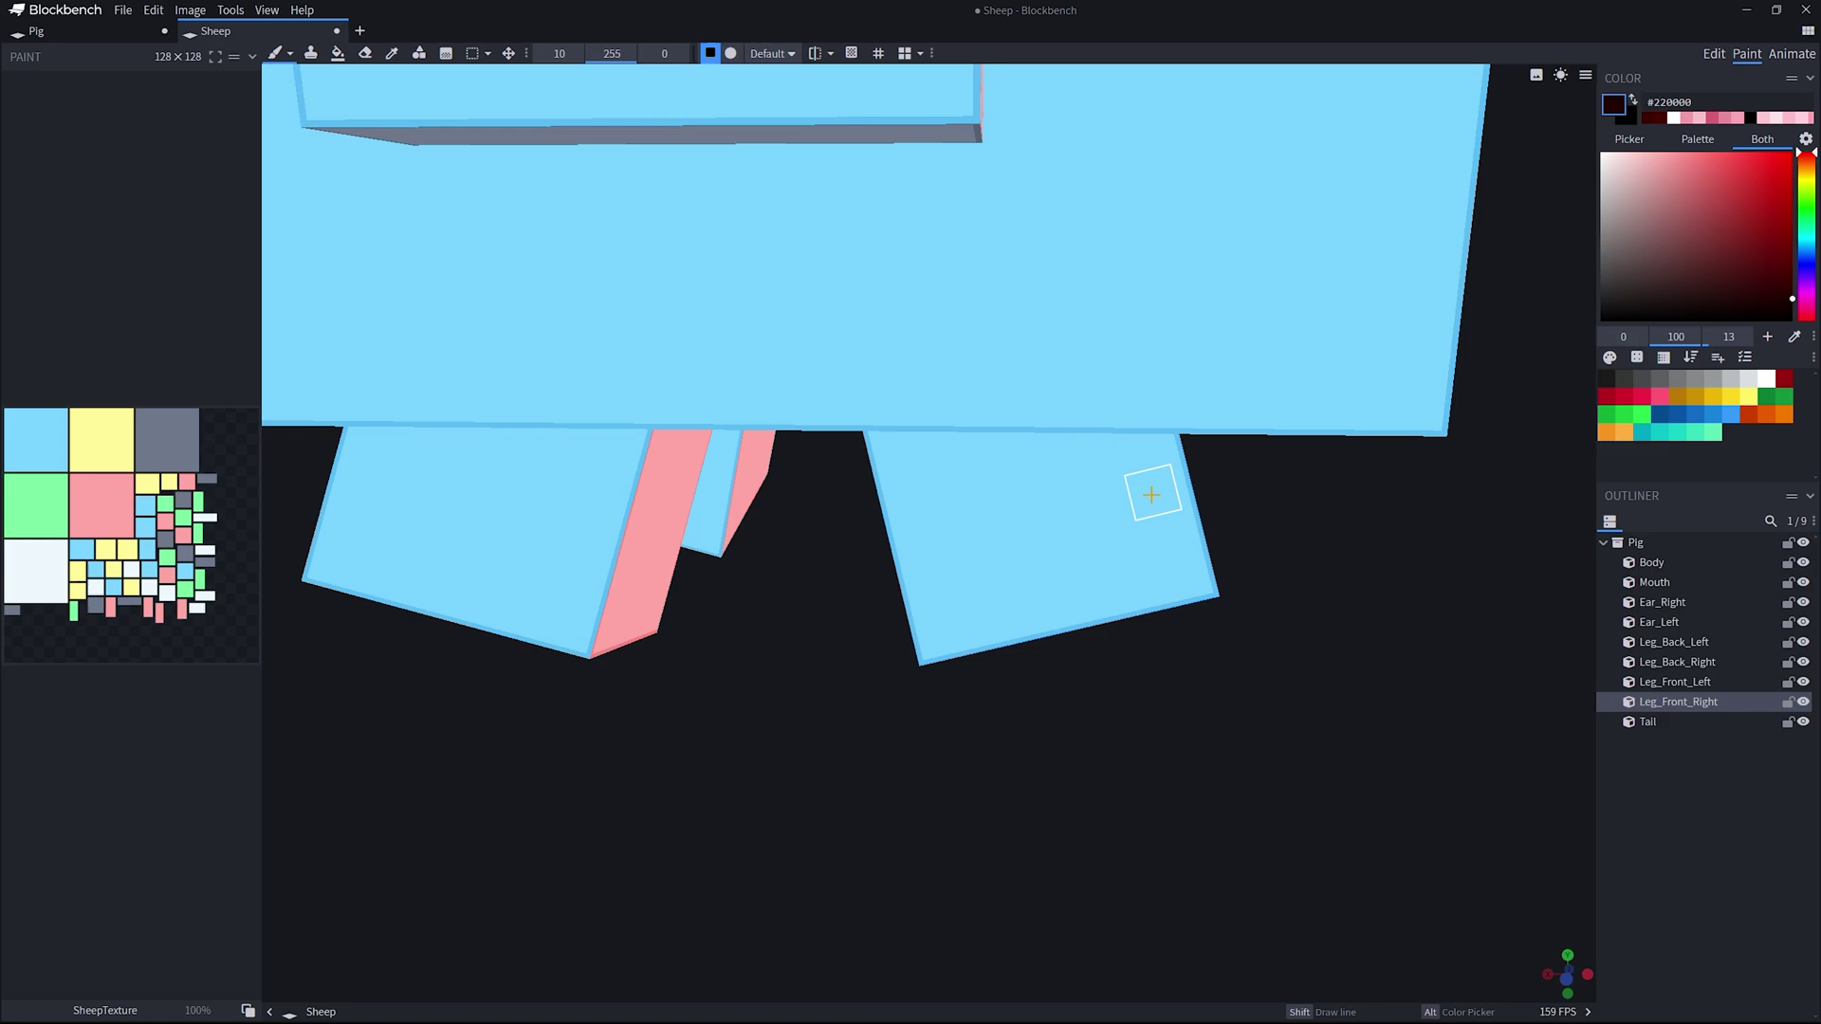
# Step: Paint a #220000 hoof band along the lower edge of Leg_Front_Right's front face with brush size 10
pyautogui.moveTo(1151, 839)
pyautogui.mouseDown()
pyautogui.moveTo(1122, 772)
pyautogui.moveTo(1167, 844)
pyautogui.mouseUp()
pyautogui.scroll(4, 1300, 894)
pyautogui.moveTo(1274, 859); pyautogui.dragTo(1265, 830)
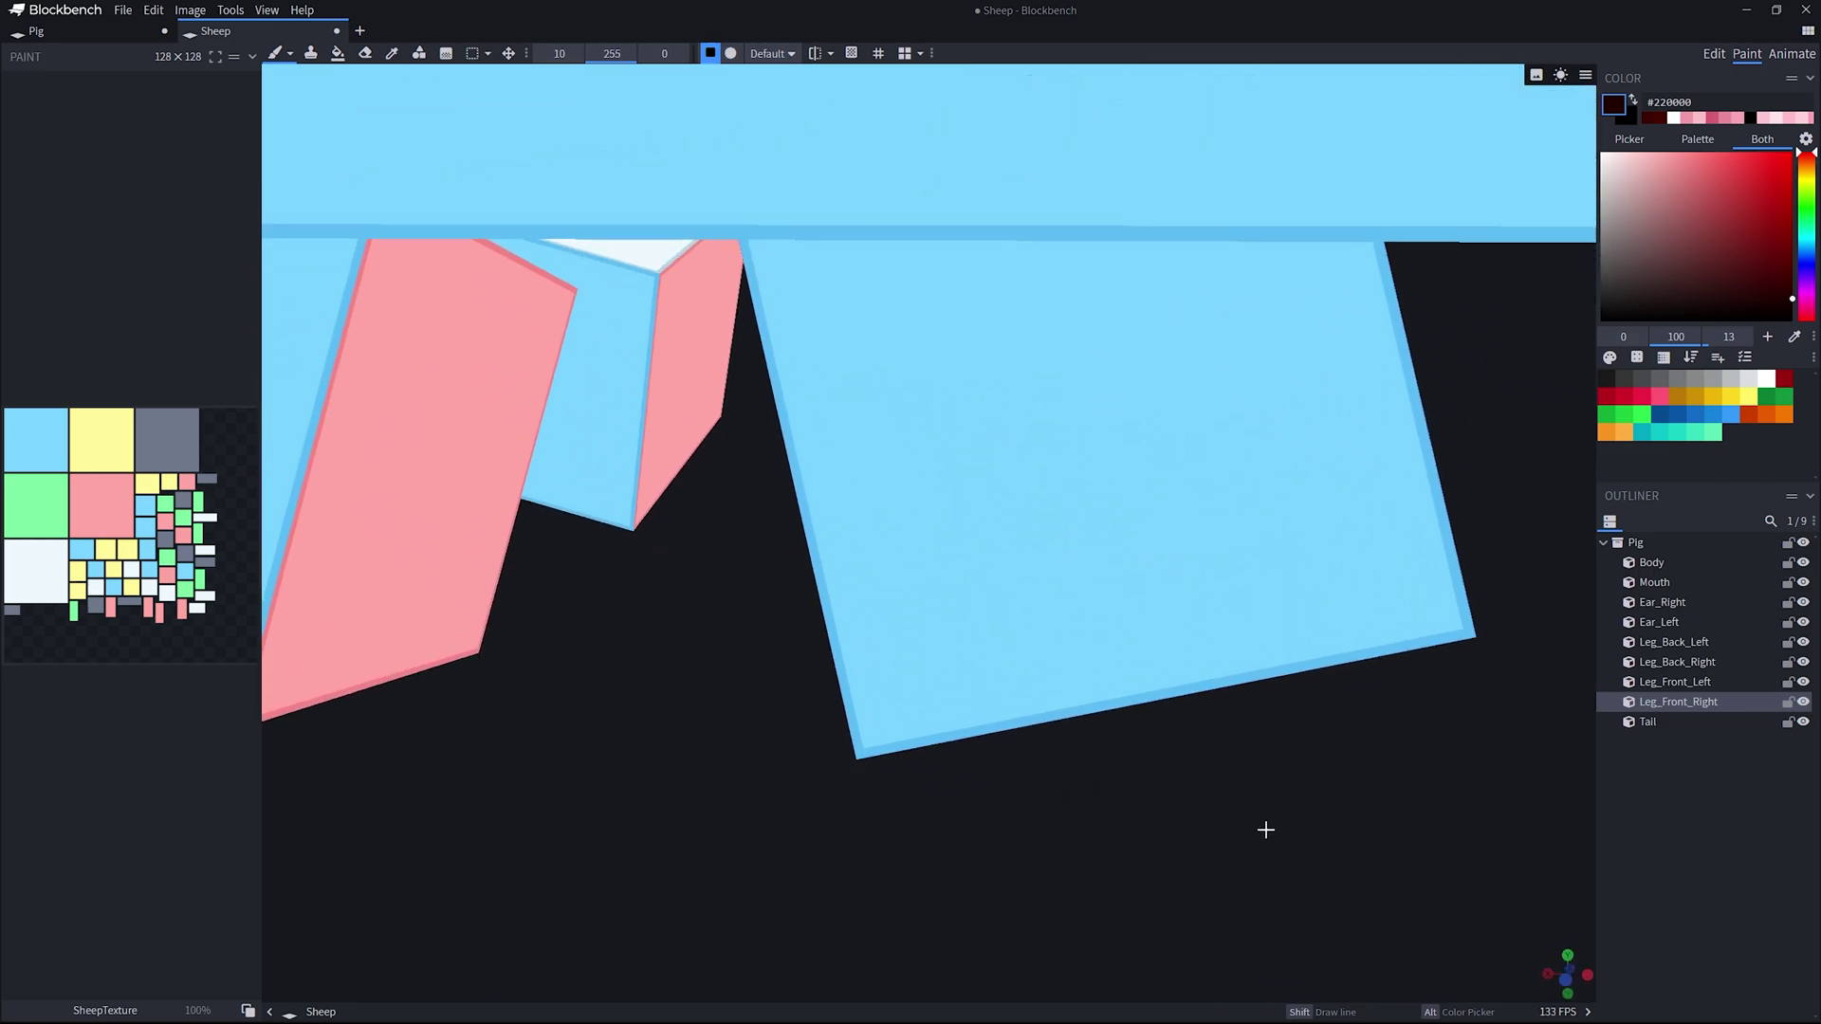
pyautogui.scroll(1, 1265, 829)
pyautogui.click(878, 717)
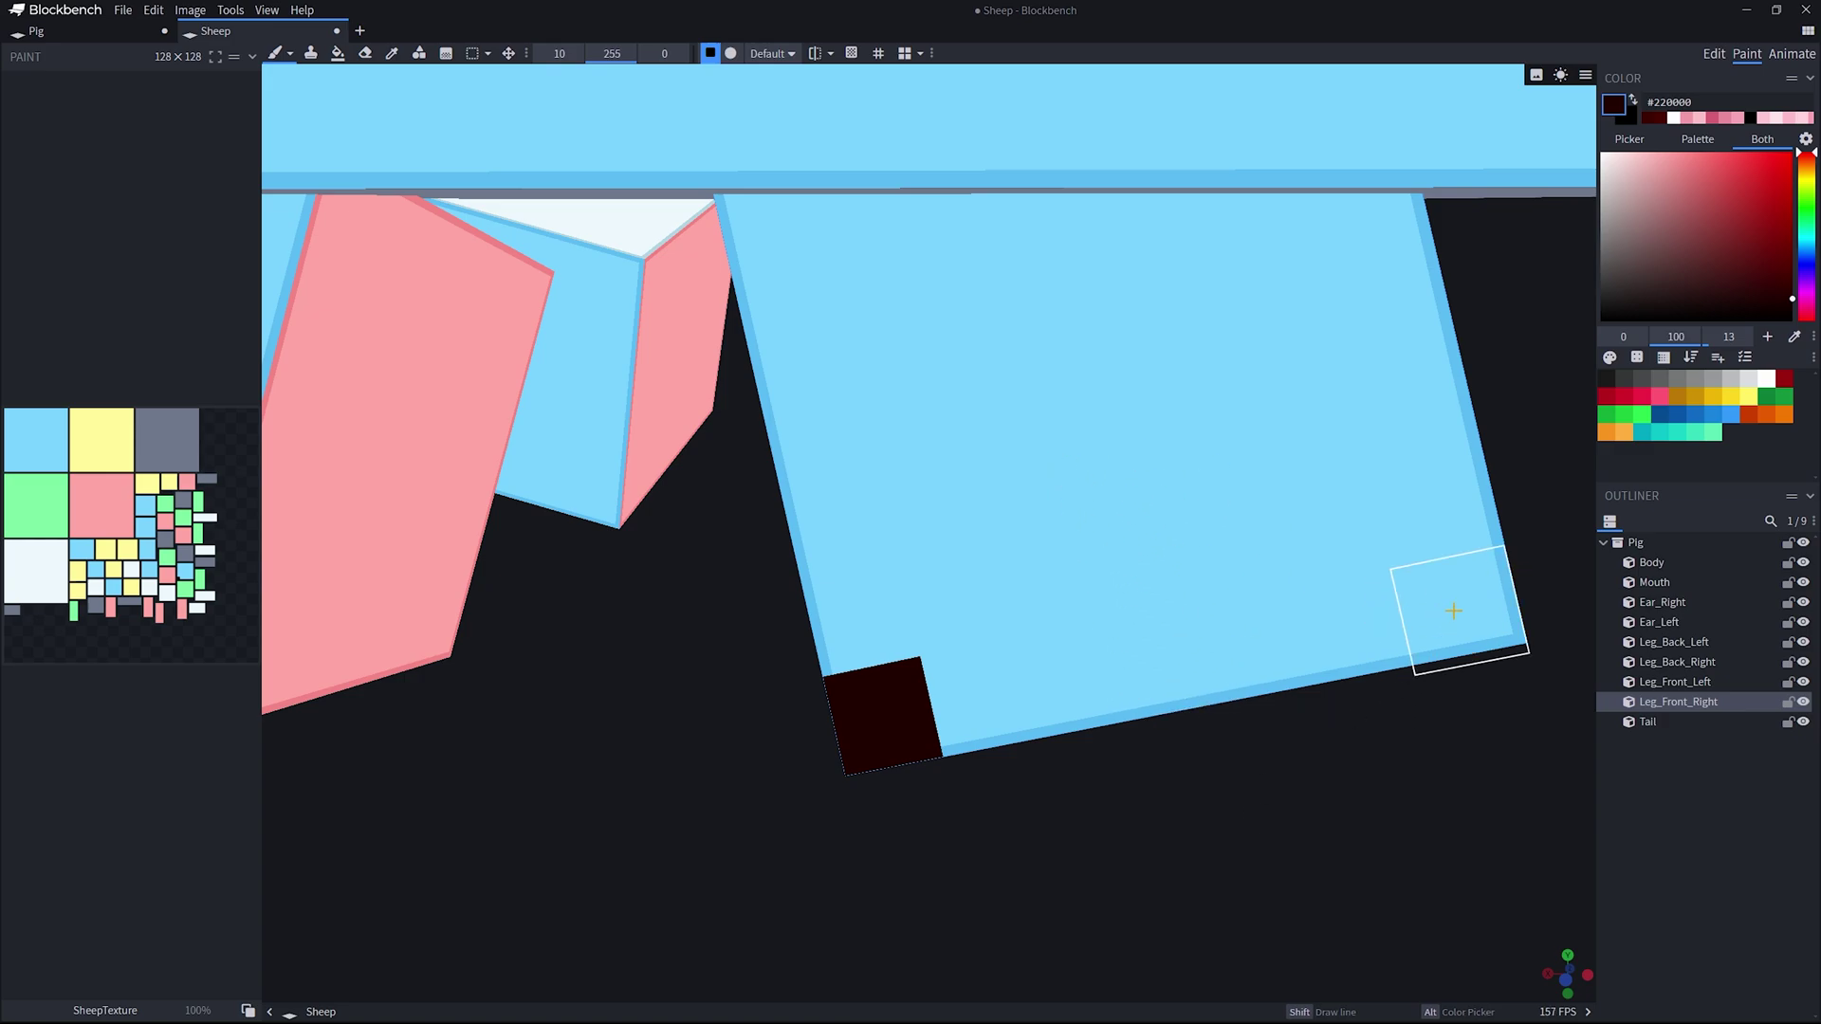
pyautogui.keyDown('shift'); pyautogui.click(1459, 596); pyautogui.keyUp('shift')
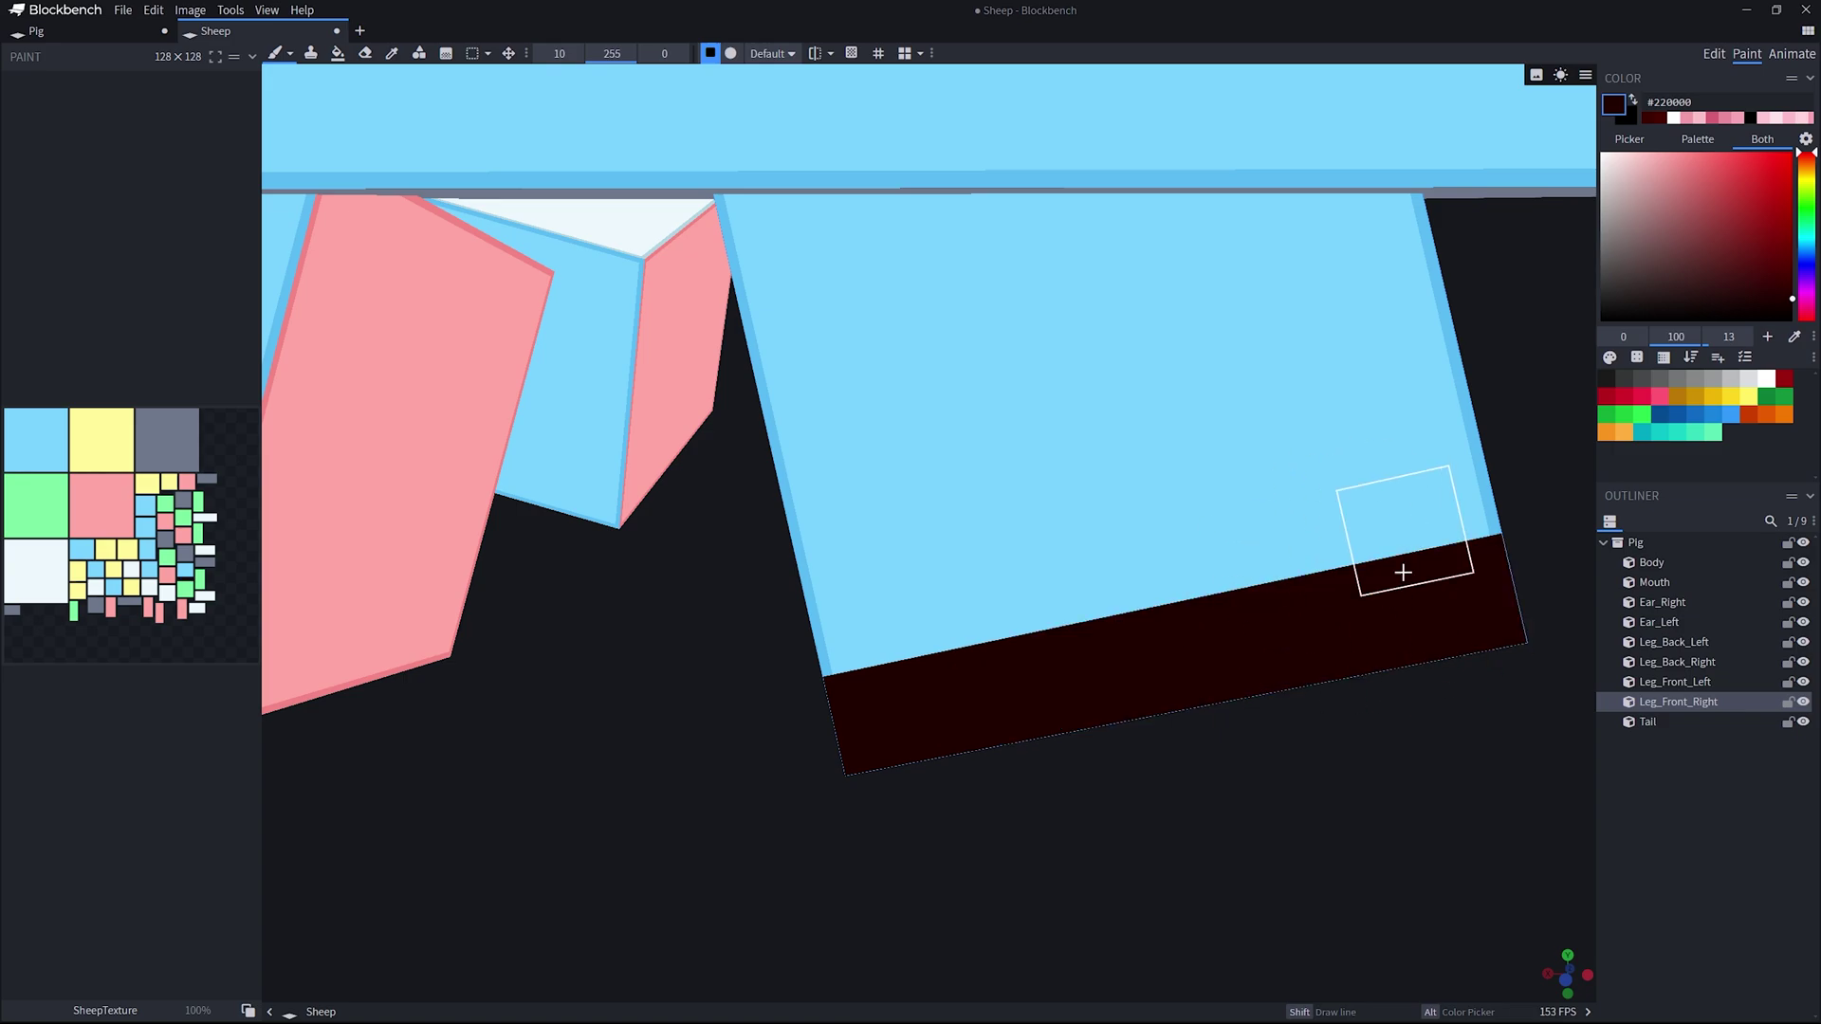
# Step: Continue the dark hoof band around the lower edges of Leg_Front_Right's remaining side faces
pyautogui.moveTo(1347, 759)
pyautogui.mouseDown()
pyautogui.moveTo(1293, 822)
pyautogui.moveTo(1118, 813)
pyautogui.moveTo(1063, 704)
pyautogui.mouseUp()
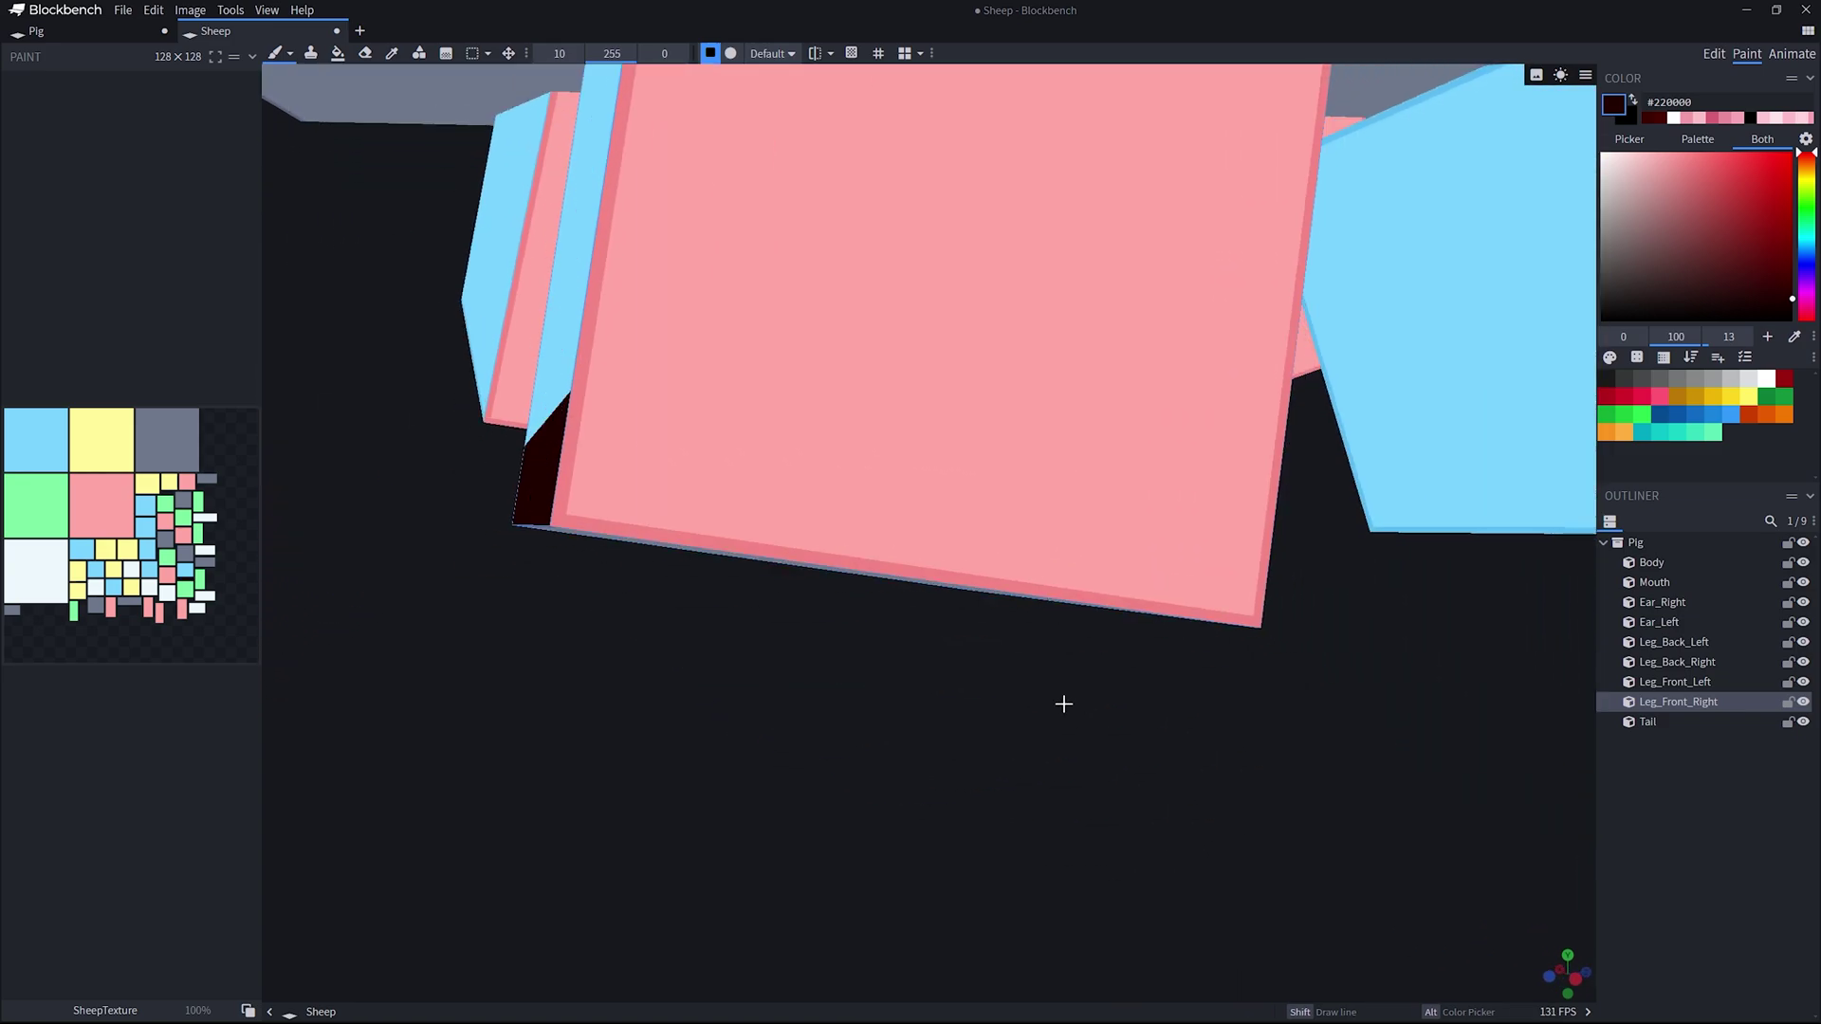
pyautogui.click(667, 474)
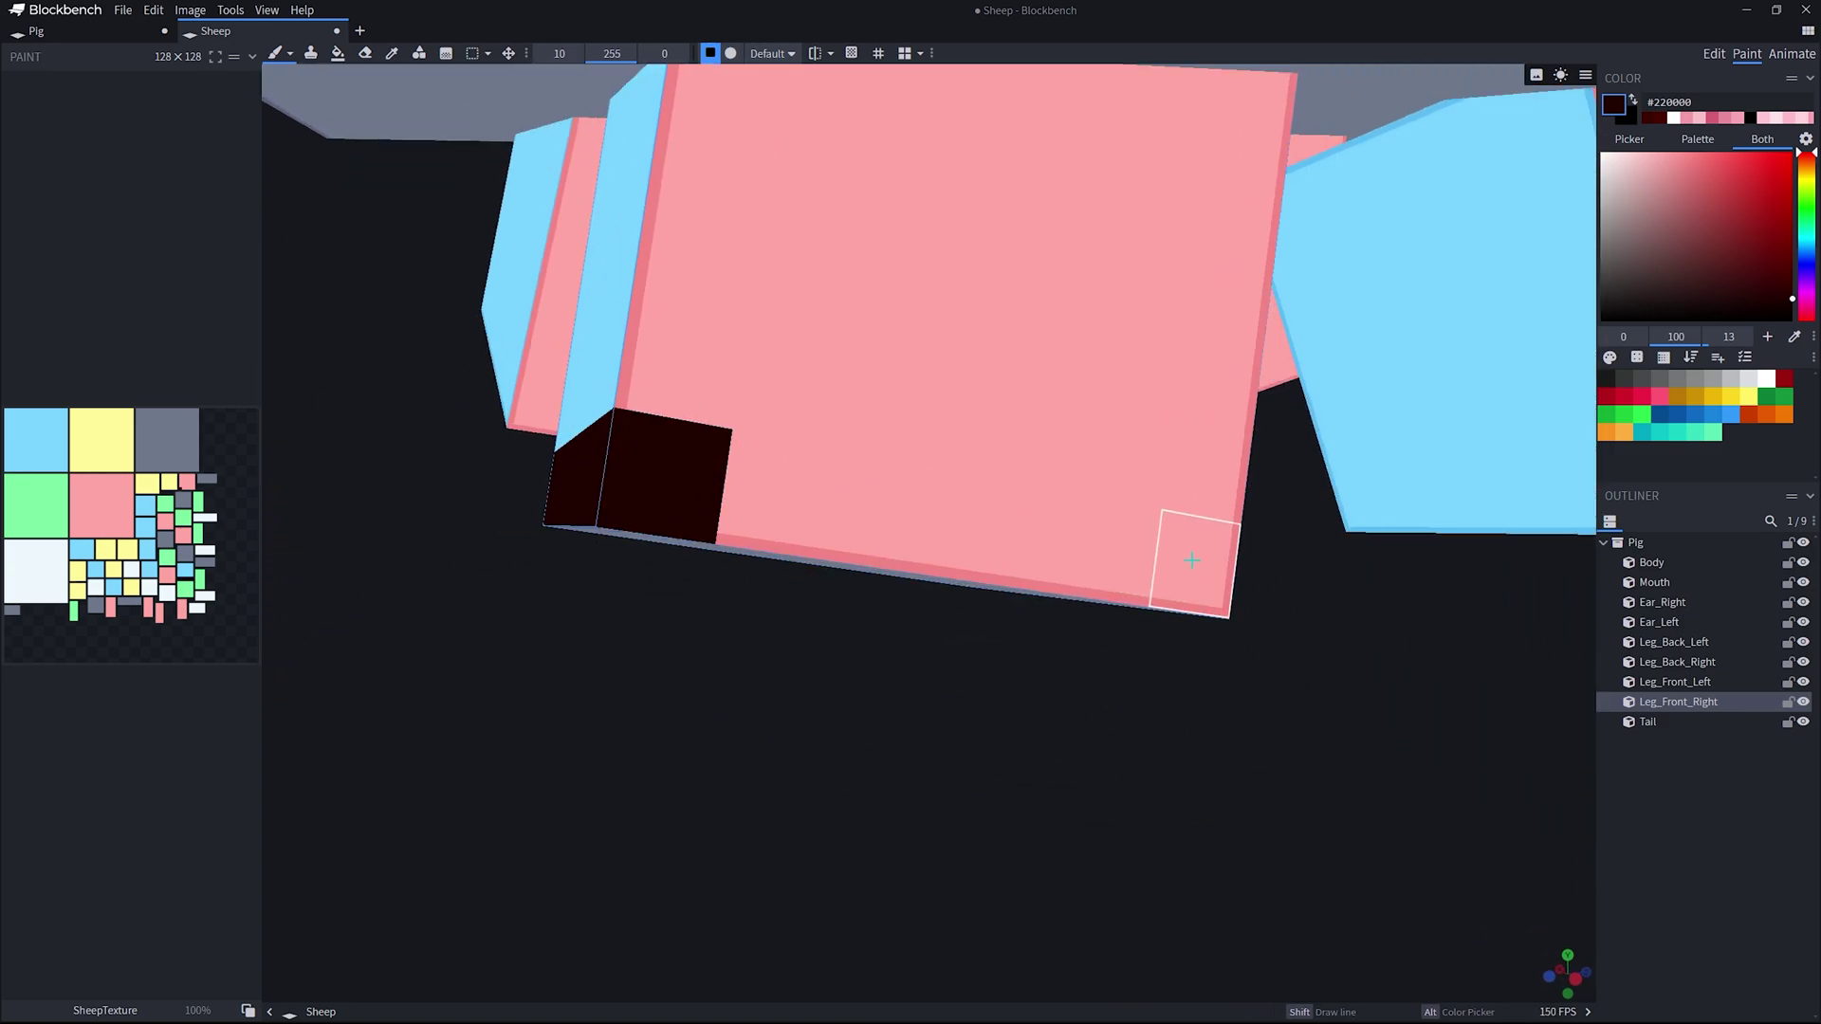
pyautogui.keyDown('shift'); pyautogui.click(1207, 585); pyautogui.keyUp('shift')
pyautogui.moveTo(1207, 585)
pyautogui.mouseDown()
pyautogui.moveTo(964, 642)
pyautogui.moveTo(1012, 648)
pyautogui.mouseUp()
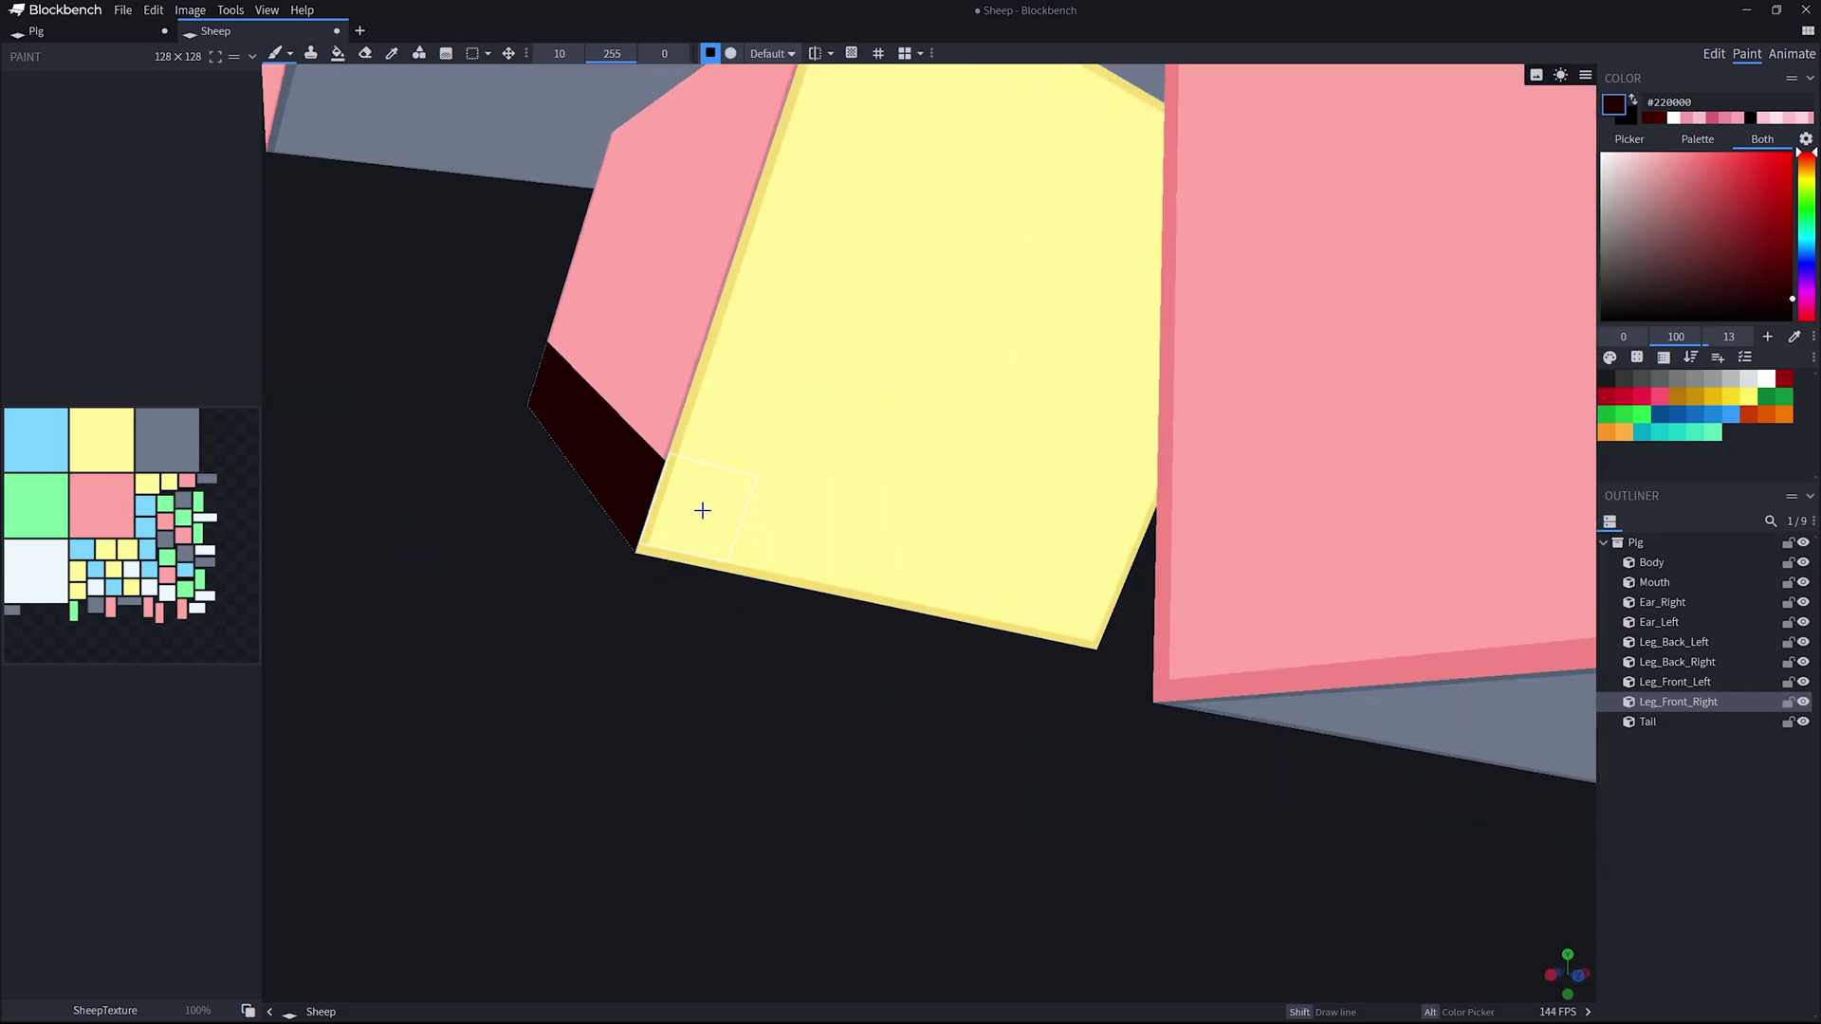
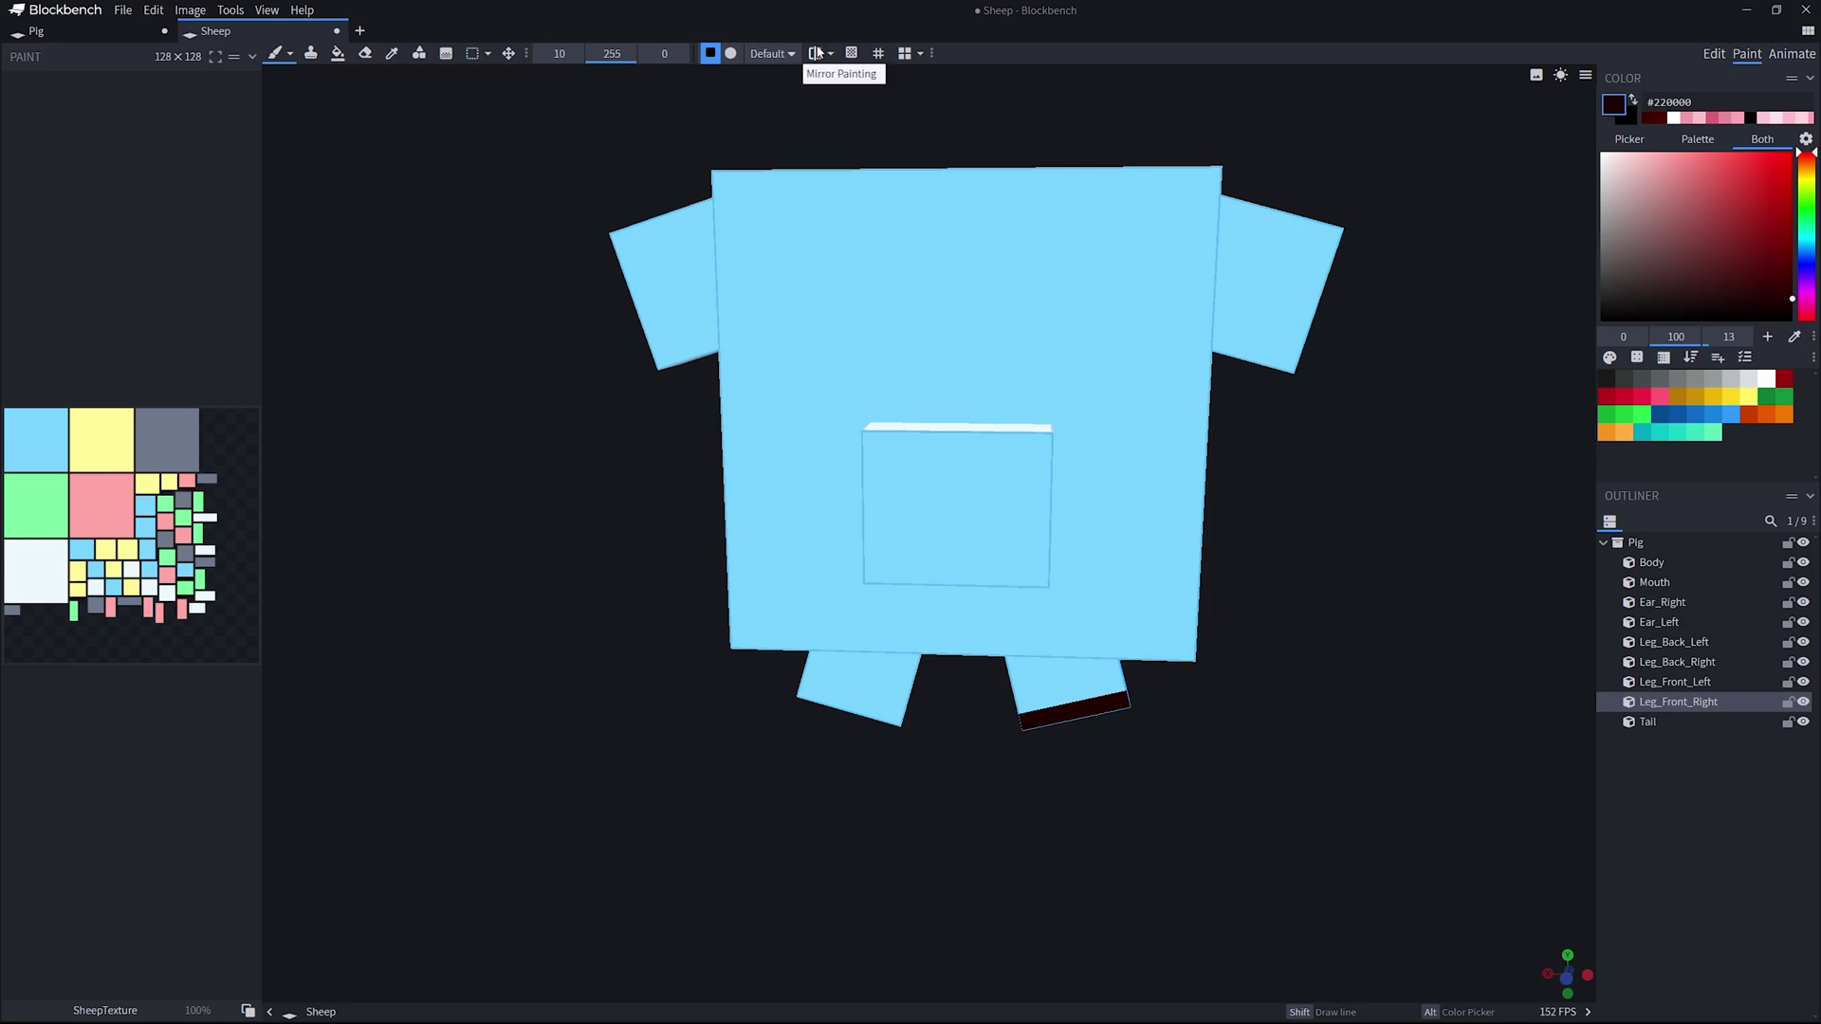
# Step: Enable mirror painting with global and local symmetry on the X and Z axes
pyautogui.click(816, 53)
pyautogui.click(830, 53)
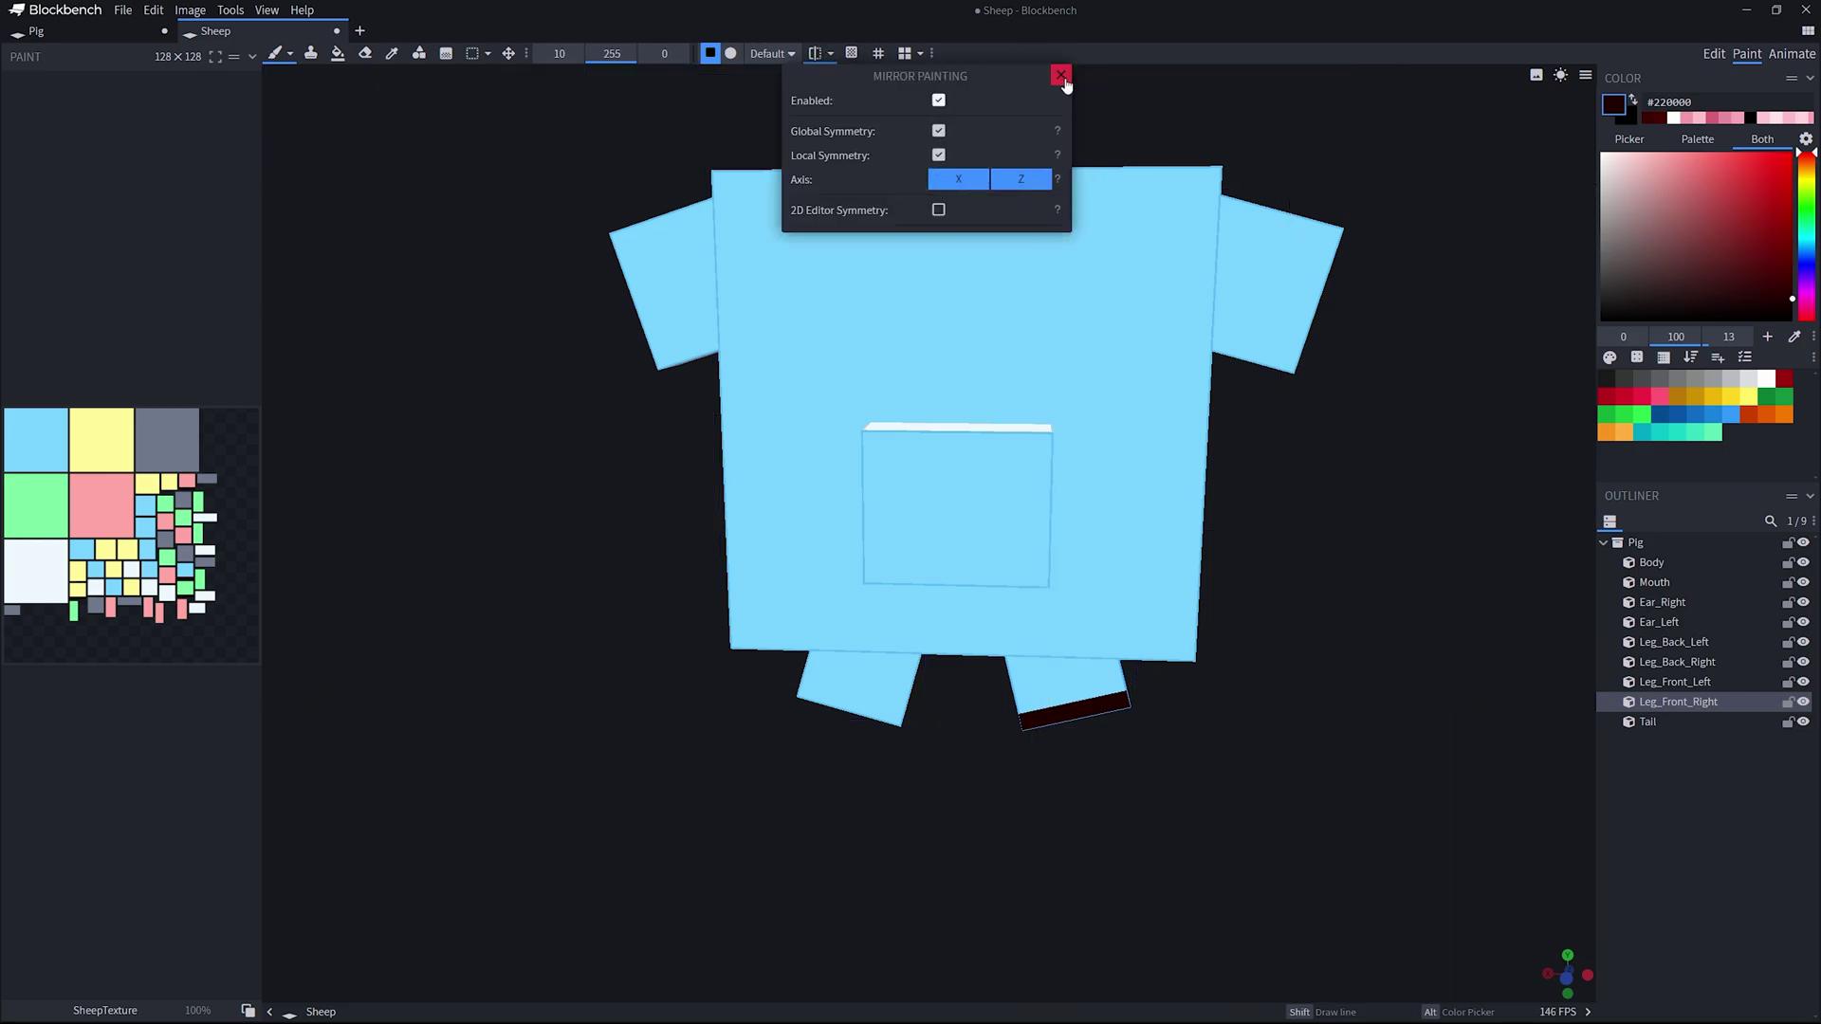
pyautogui.click(1061, 75)
# Step: Paint a #220000 hoof band along the lower edge of Leg_Front_Left's front face using a straight brush line
pyautogui.moveTo(1398, 650)
pyautogui.mouseDown()
pyautogui.moveTo(1375, 500)
pyautogui.moveTo(1334, 508)
pyautogui.moveTo(1421, 526)
pyautogui.moveTo(1097, 785)
pyautogui.moveTo(1016, 765)
pyautogui.mouseUp()
pyautogui.scroll(3, 984, 845)
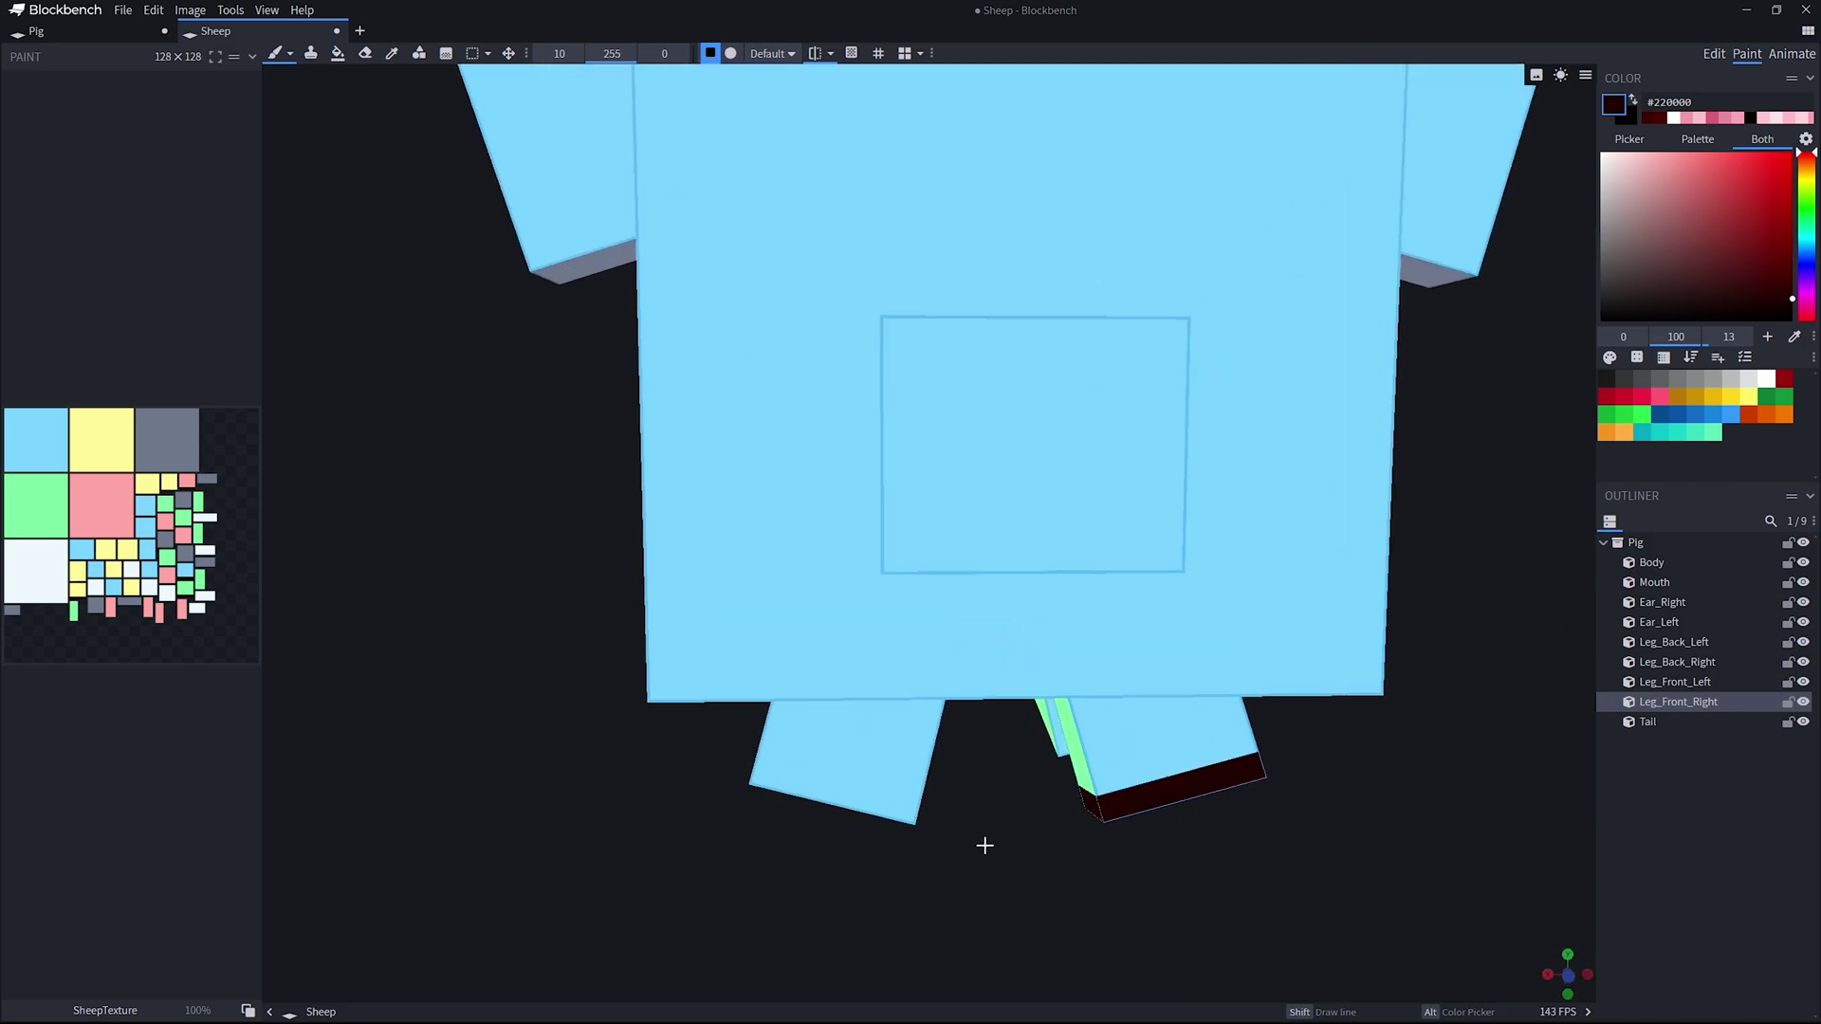
pyautogui.scroll(3, 991, 806)
pyautogui.scroll(2, 976, 902)
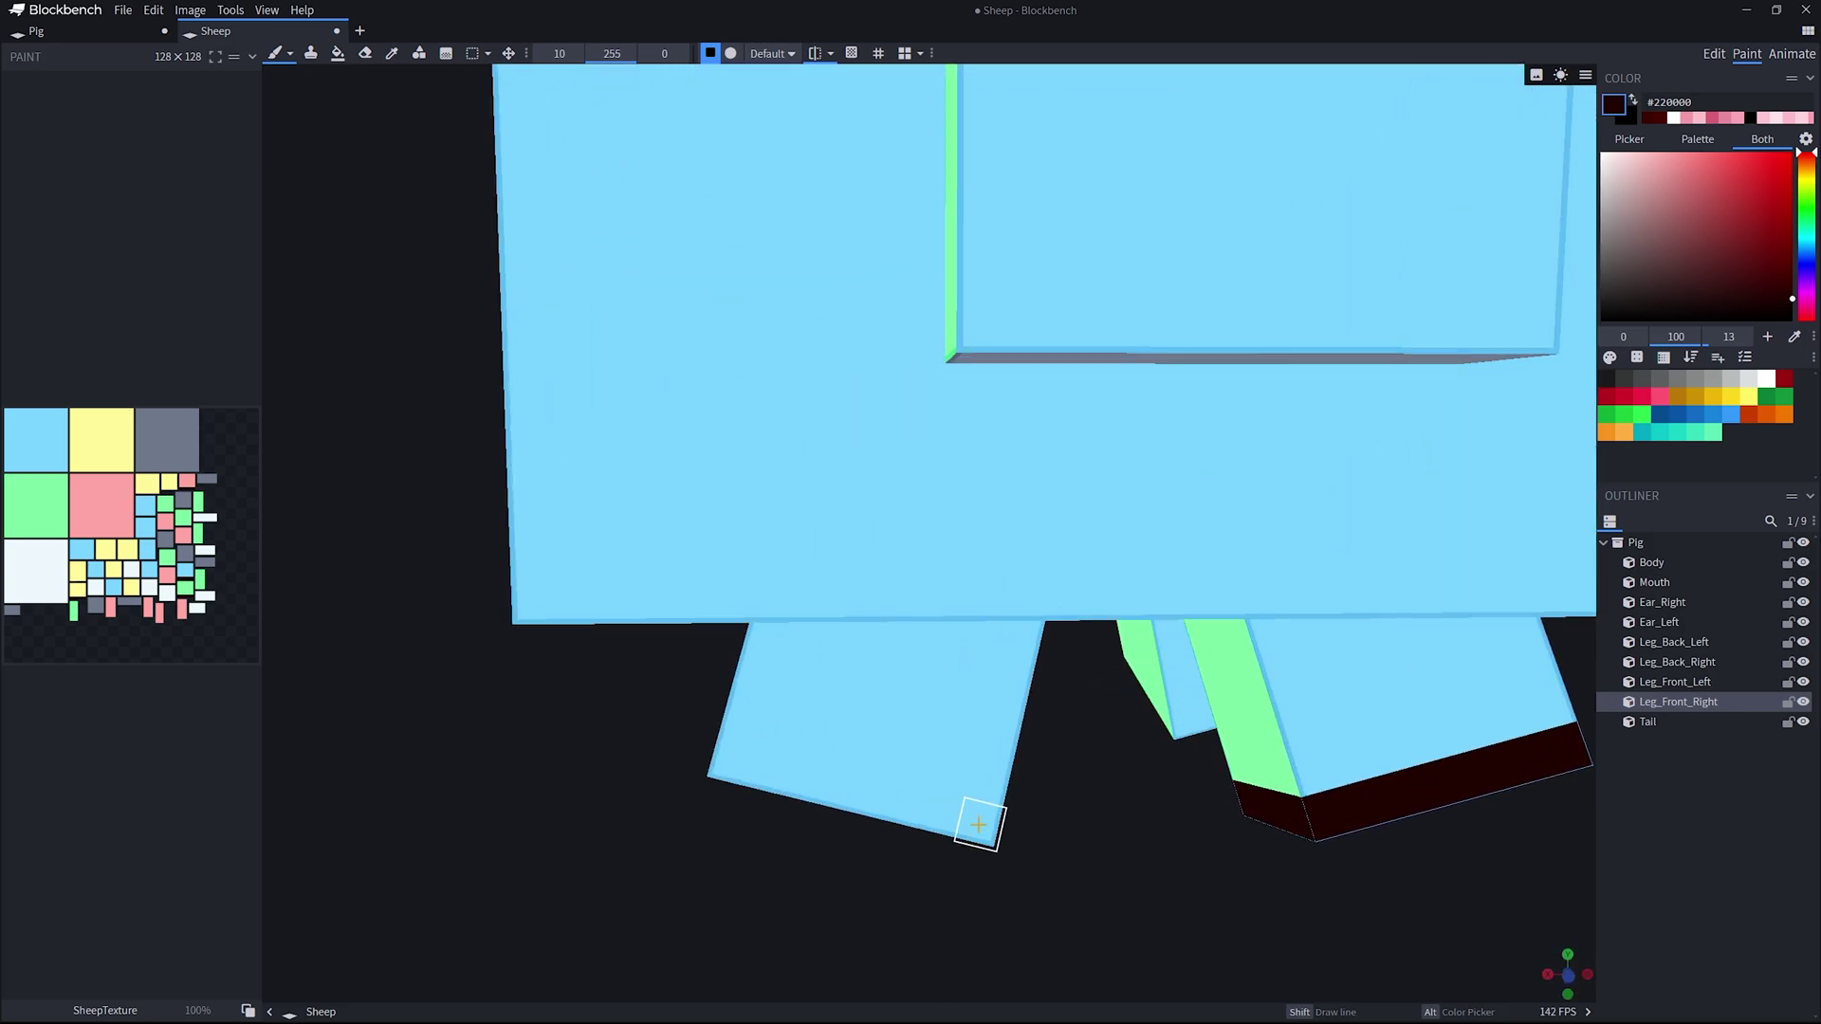
pyautogui.scroll(3, 988, 885)
pyautogui.moveTo(987, 885); pyautogui.dragTo(1048, 793)
pyautogui.click(1048, 776)
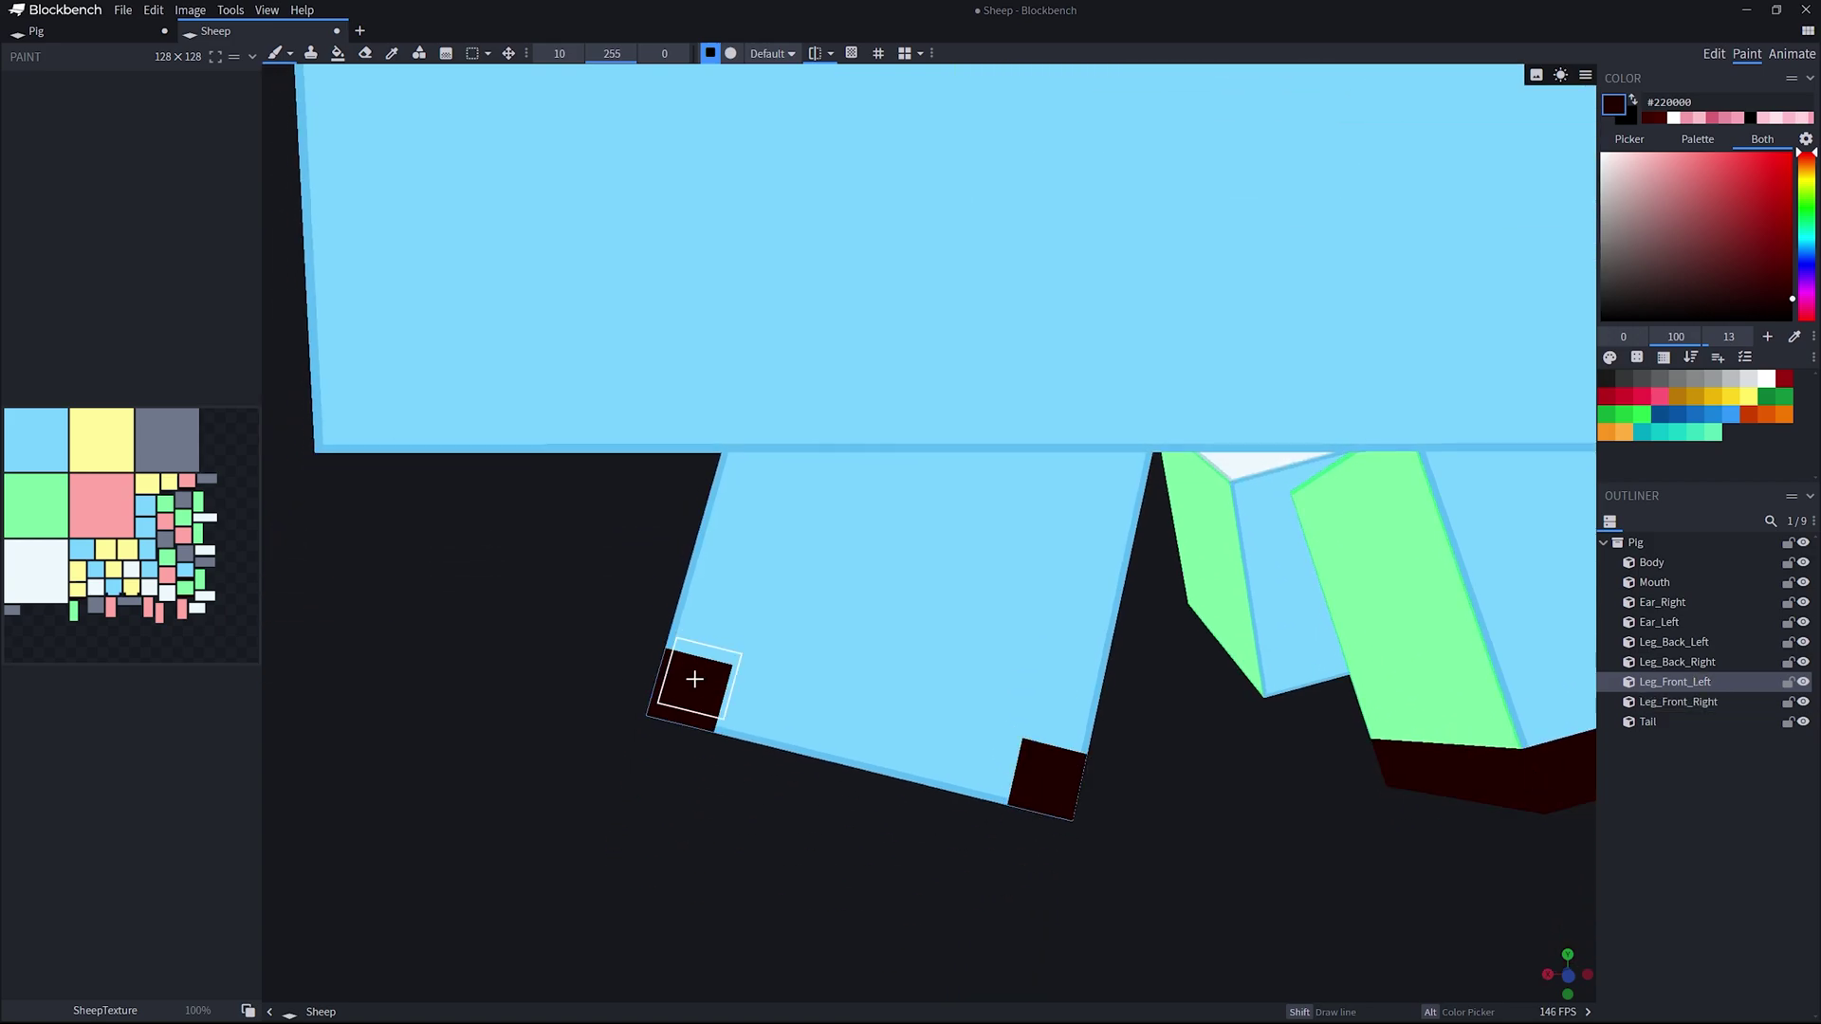
pyautogui.keyDown('shift'); pyautogui.click(686, 692); pyautogui.keyUp('shift')
# Step: Extend the dark hoof band around the lower edges of Leg_Front_Left's other side faces
pyautogui.moveTo(697, 821)
pyautogui.mouseDown()
pyautogui.moveTo(788, 833)
pyautogui.moveTo(1151, 800)
pyautogui.mouseUp()
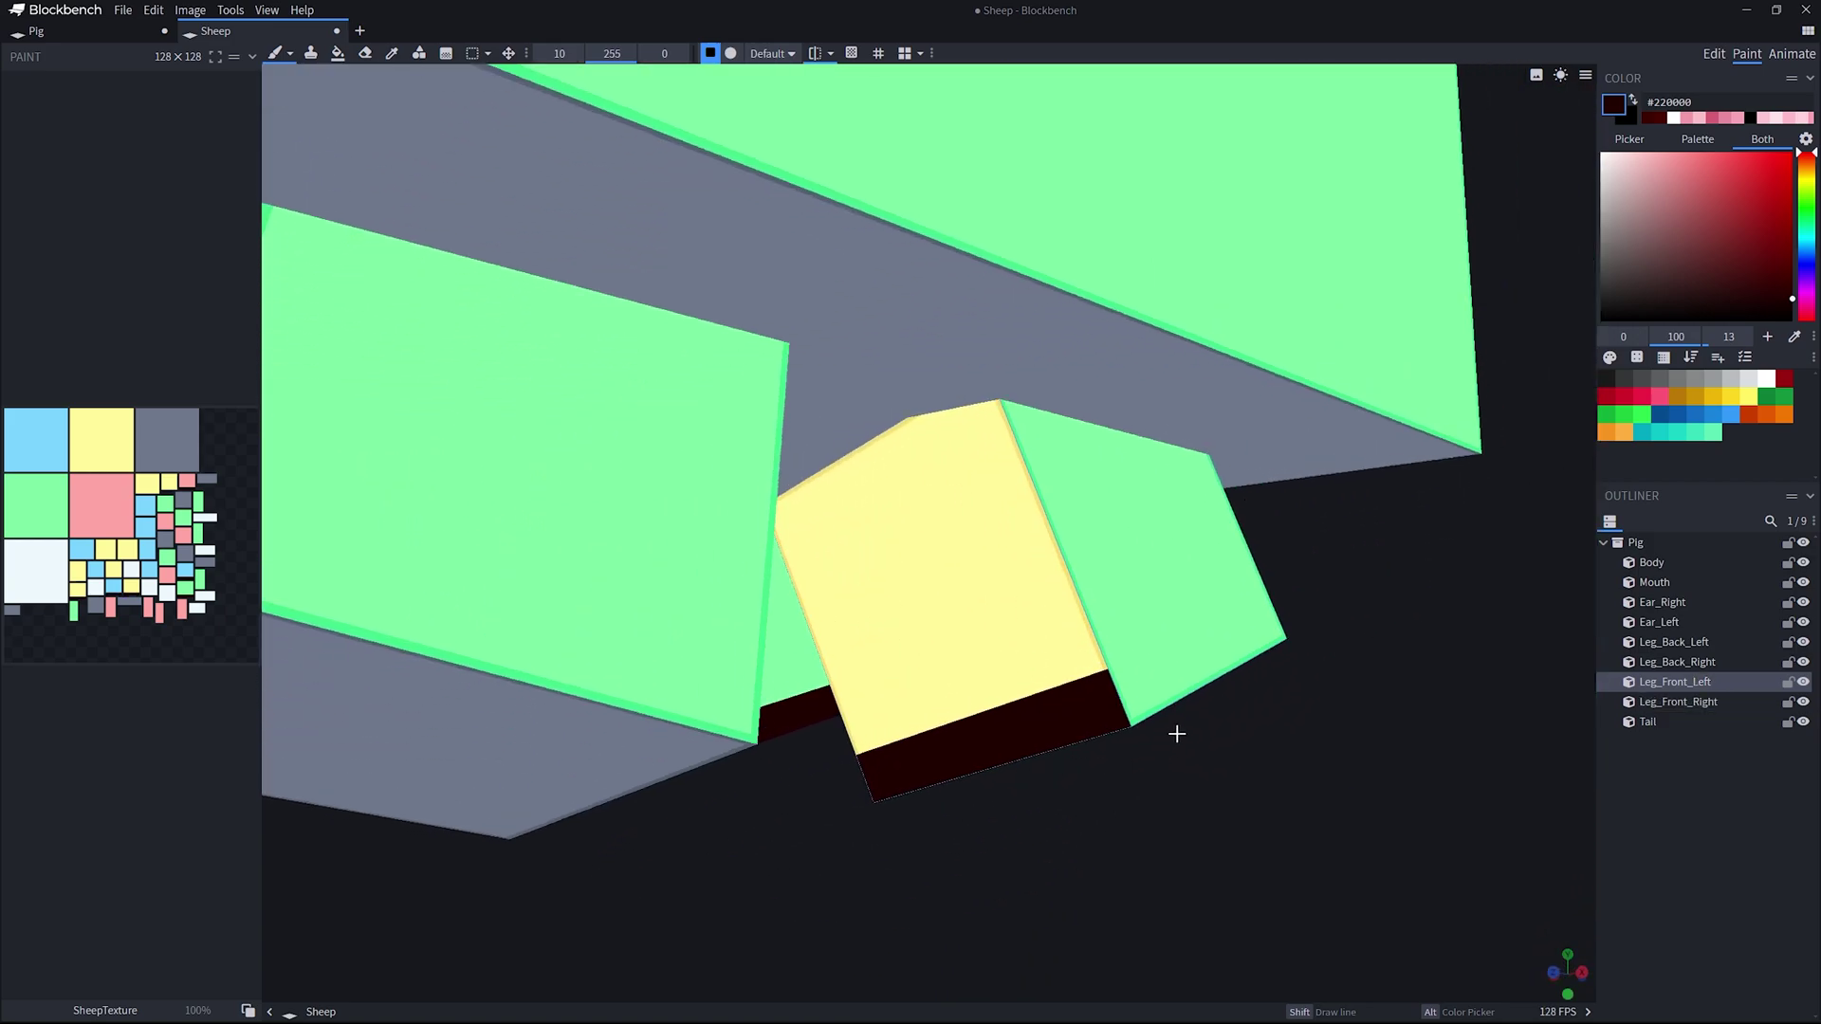
pyautogui.moveTo(1177, 734); pyautogui.dragTo(1062, 757)
pyautogui.click(1022, 727)
pyautogui.moveTo(1185, 788)
pyautogui.mouseDown()
pyautogui.moveTo(1120, 820)
pyautogui.moveTo(1191, 691)
pyautogui.moveTo(1226, 789)
pyautogui.moveTo(788, 739)
pyautogui.moveTo(1078, 756)
pyautogui.moveTo(971, 760)
pyautogui.moveTo(1215, 740)
pyautogui.moveTo(1179, 724)
pyautogui.moveTo(1142, 751)
pyautogui.moveTo(1158, 740)
pyautogui.mouseUp()
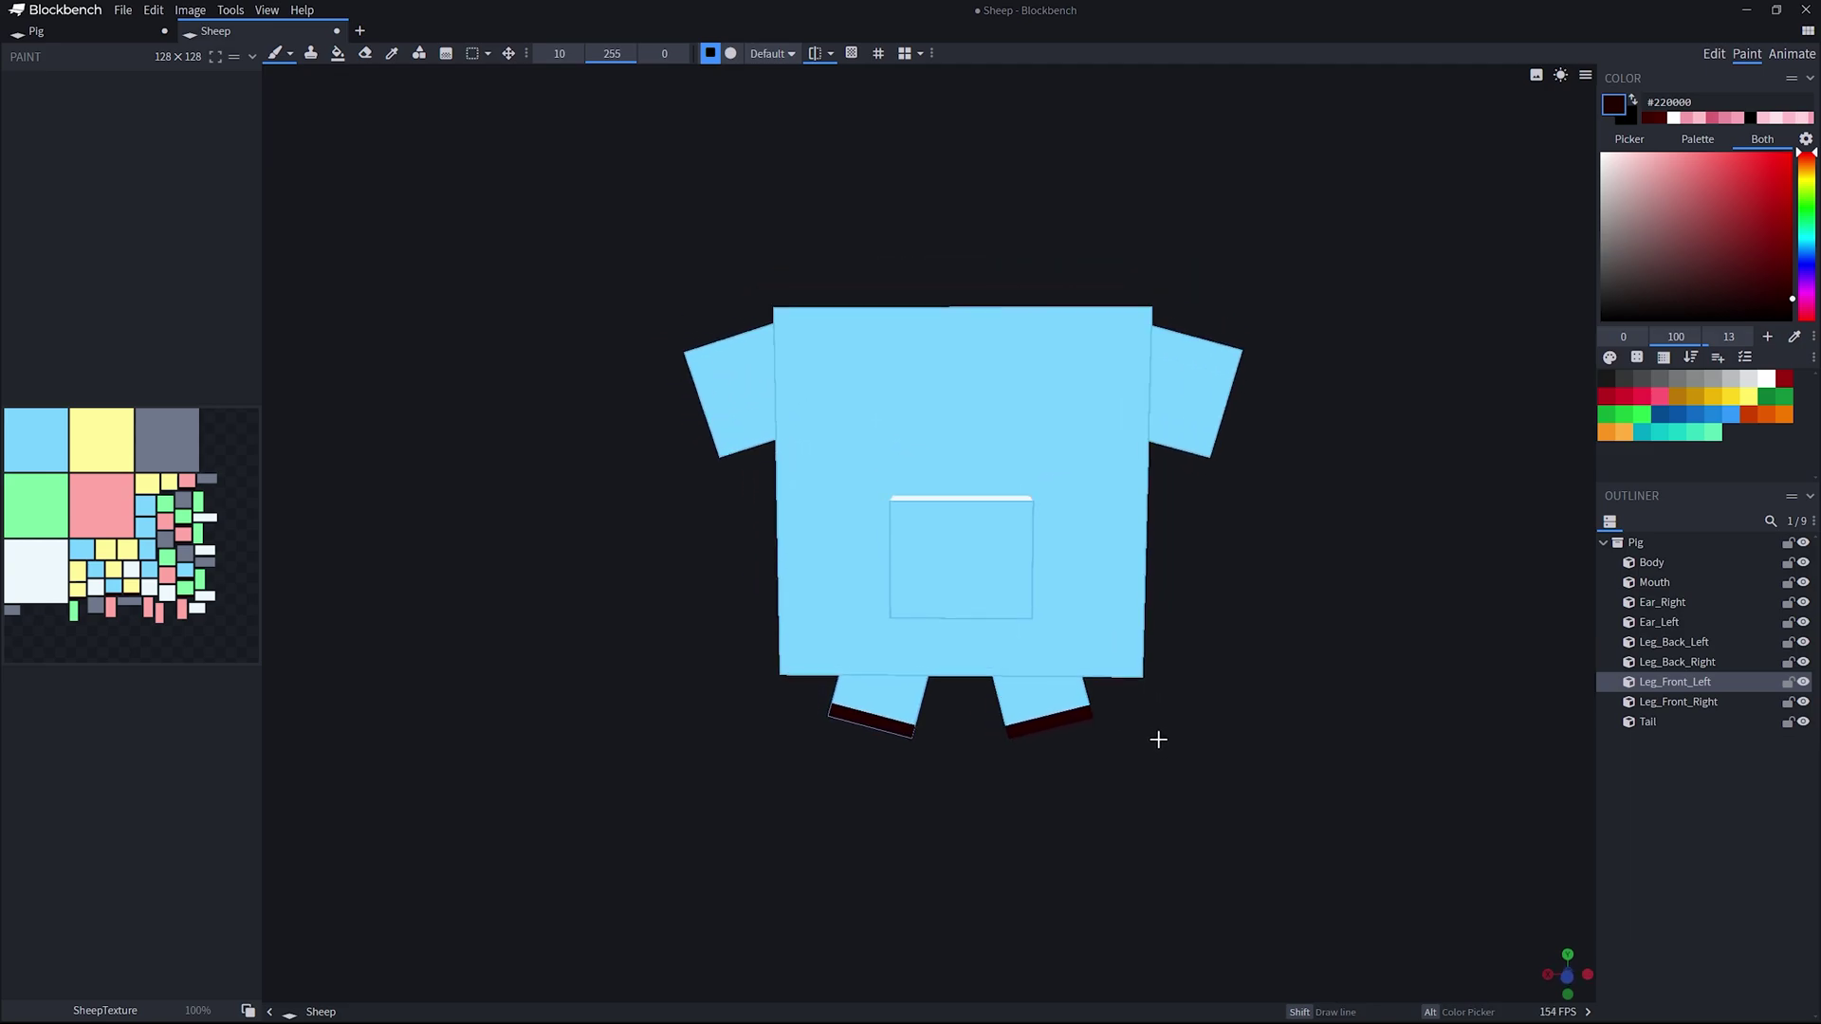
# Step: Fill the body's front and mirrored back faces with white #ffffff
pyautogui.click(447, 54)
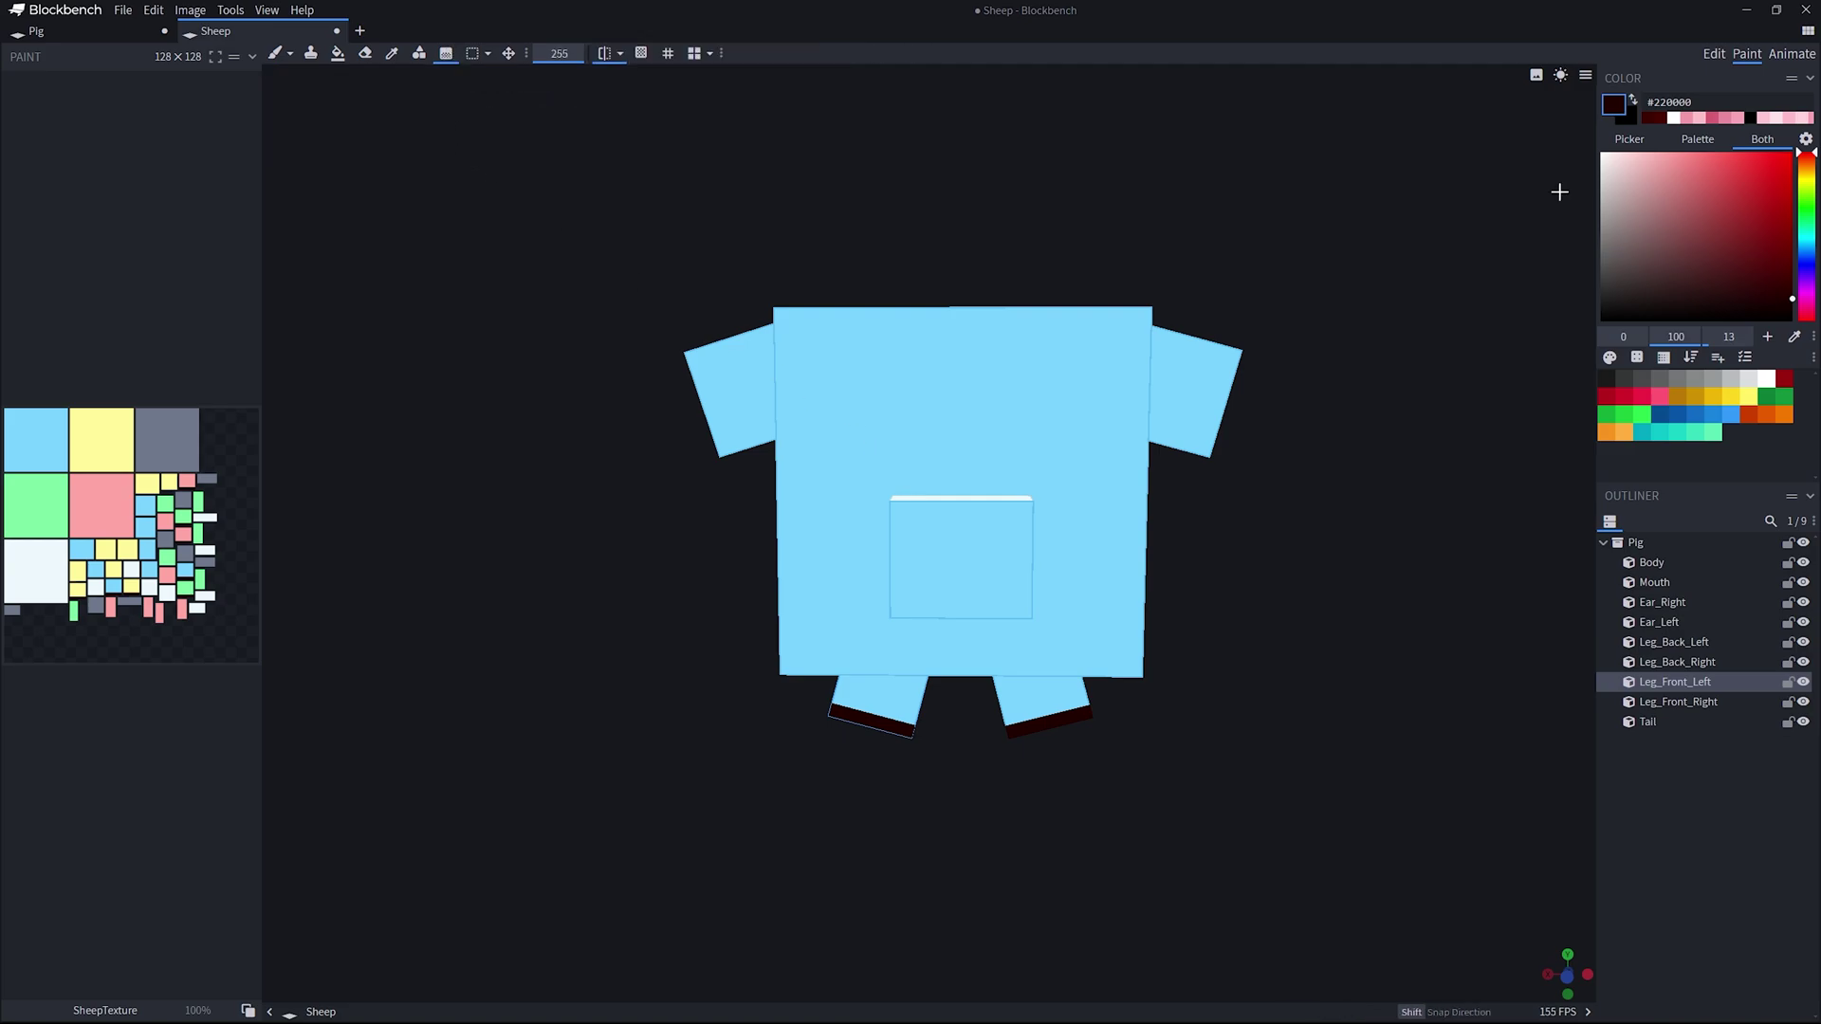
pyautogui.moveTo(1613, 163); pyautogui.dragTo(1530, 88)
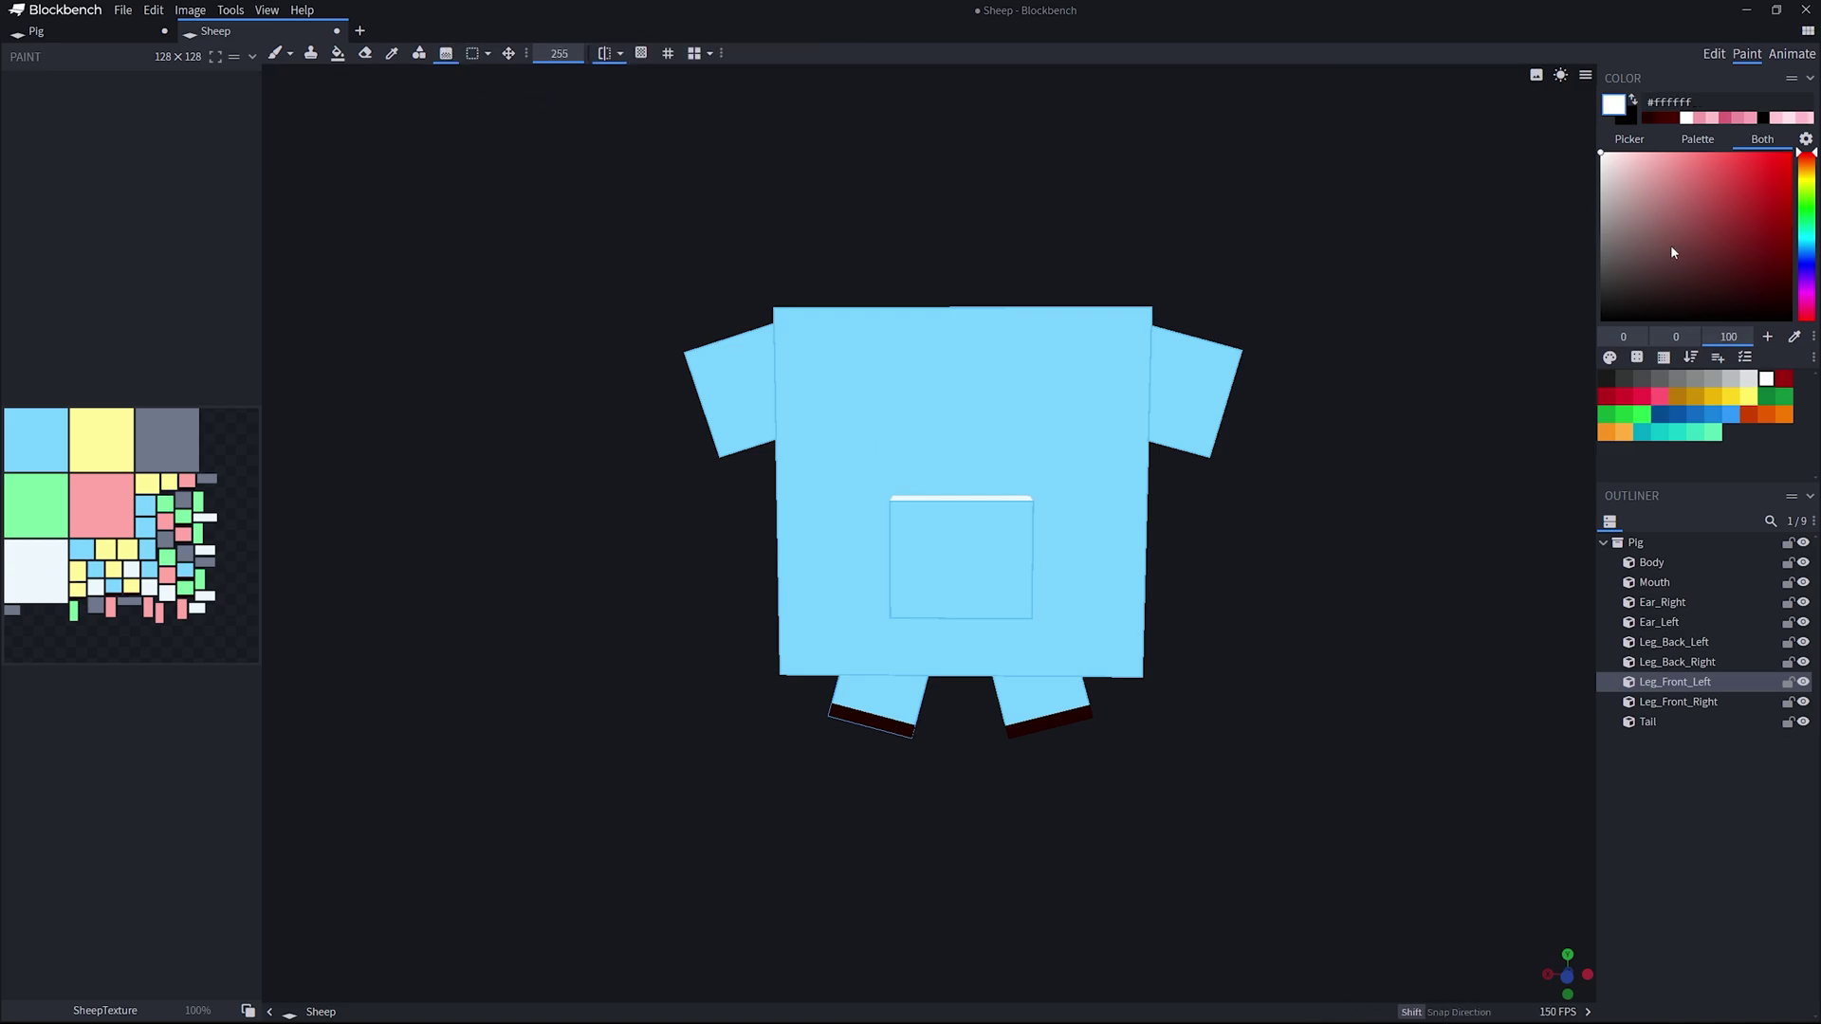
pyautogui.click(337, 53)
pyautogui.click(1073, 383)
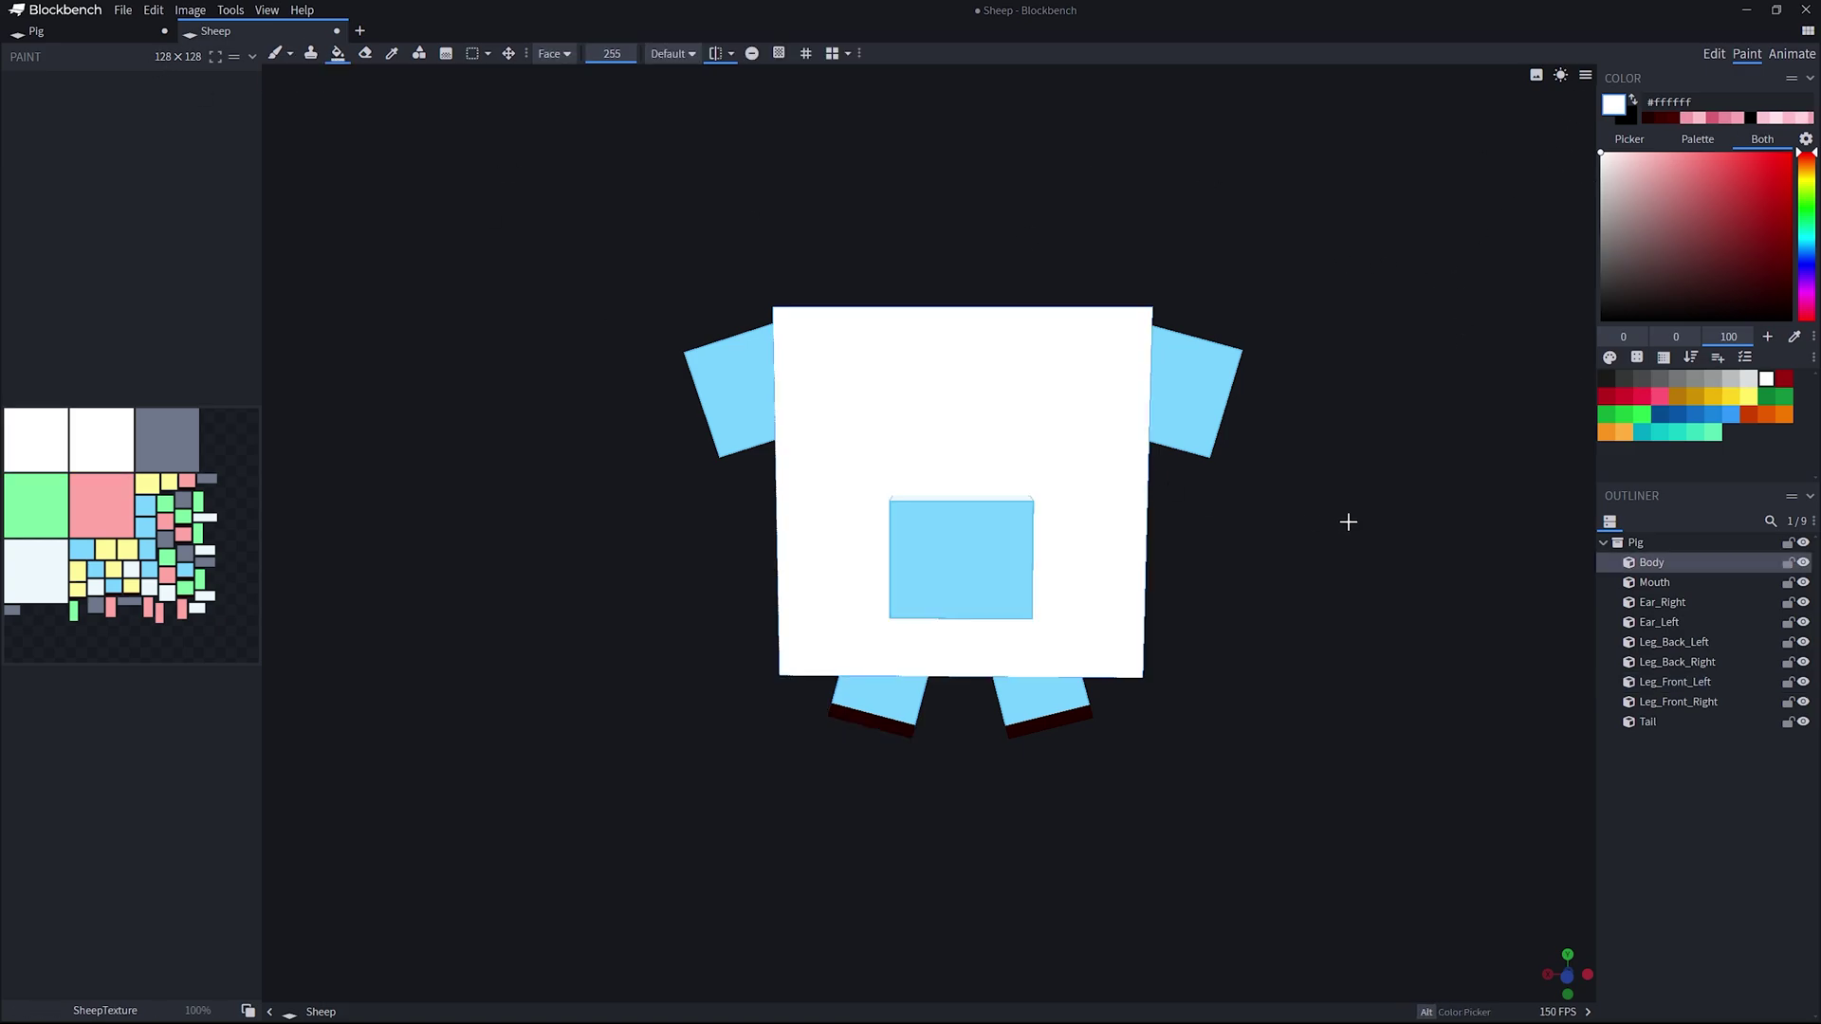
pyautogui.moveTo(1346, 521); pyautogui.dragTo(1325, 512)
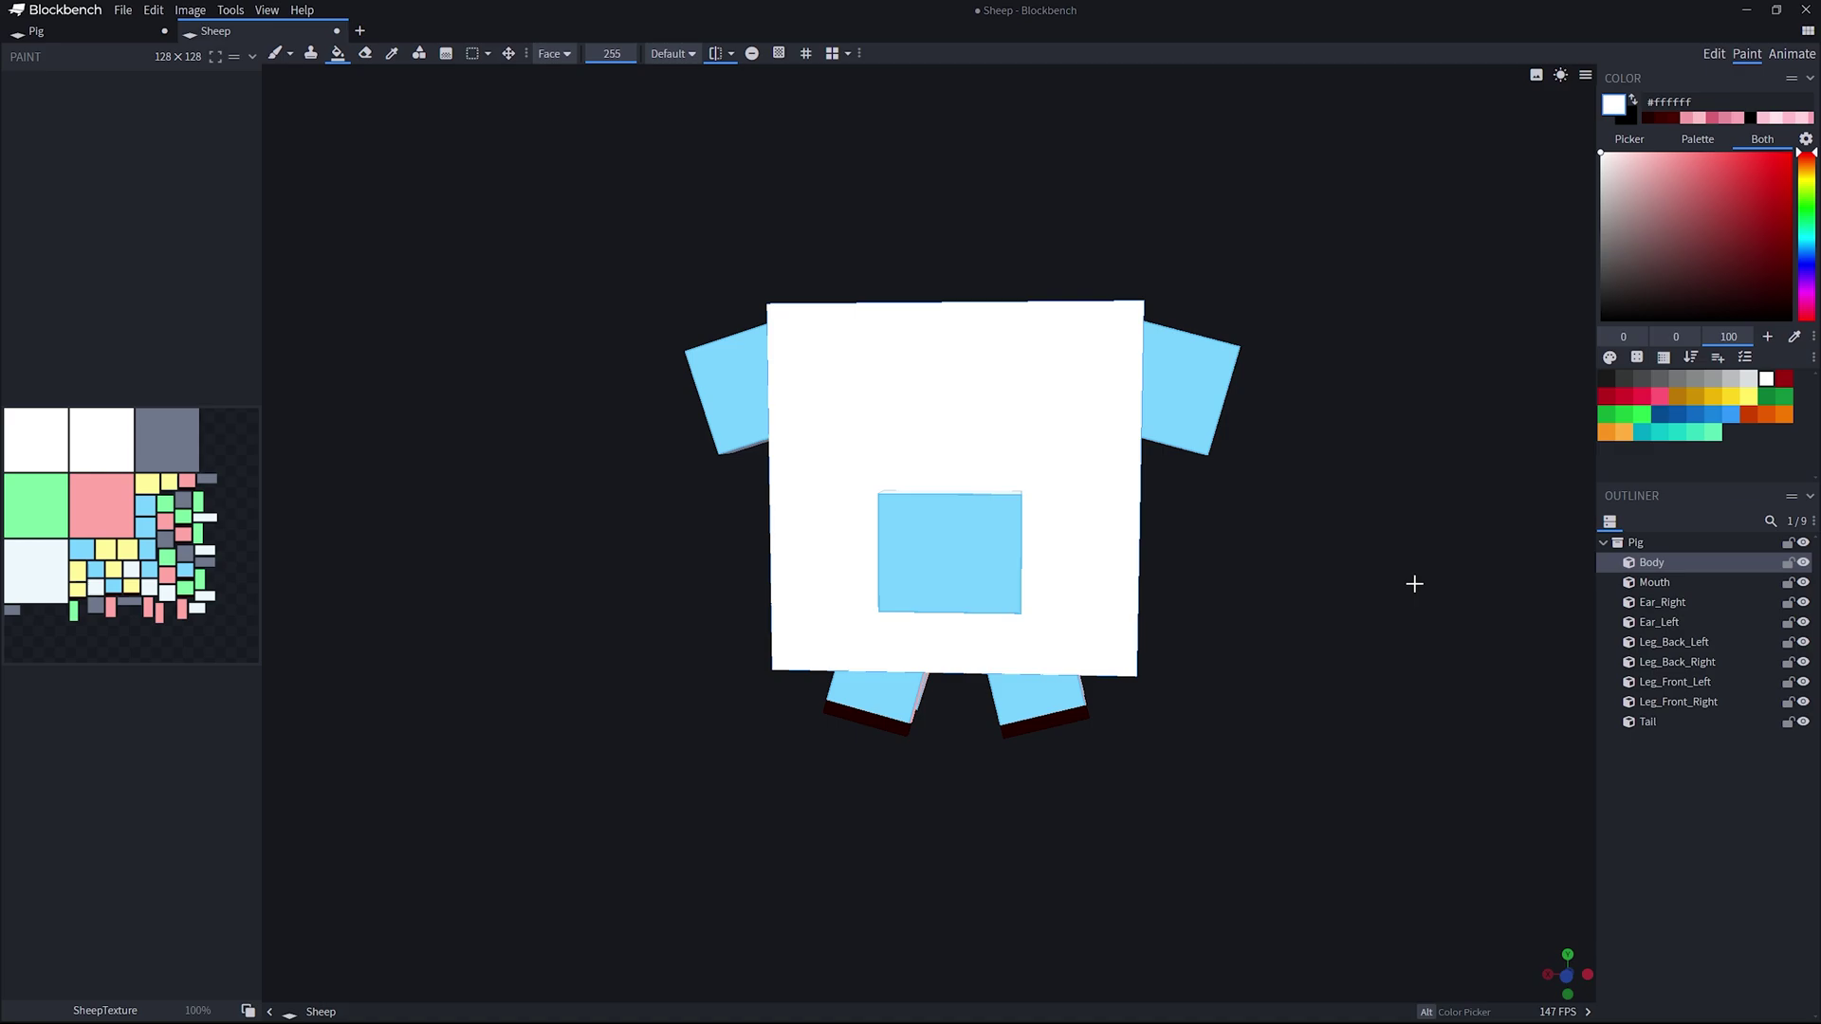
# Step: Apply a cream #ffedc7 gradient to the body's front and mirrored back faces, fading upward from the lower edge
pyautogui.click(1656, 152)
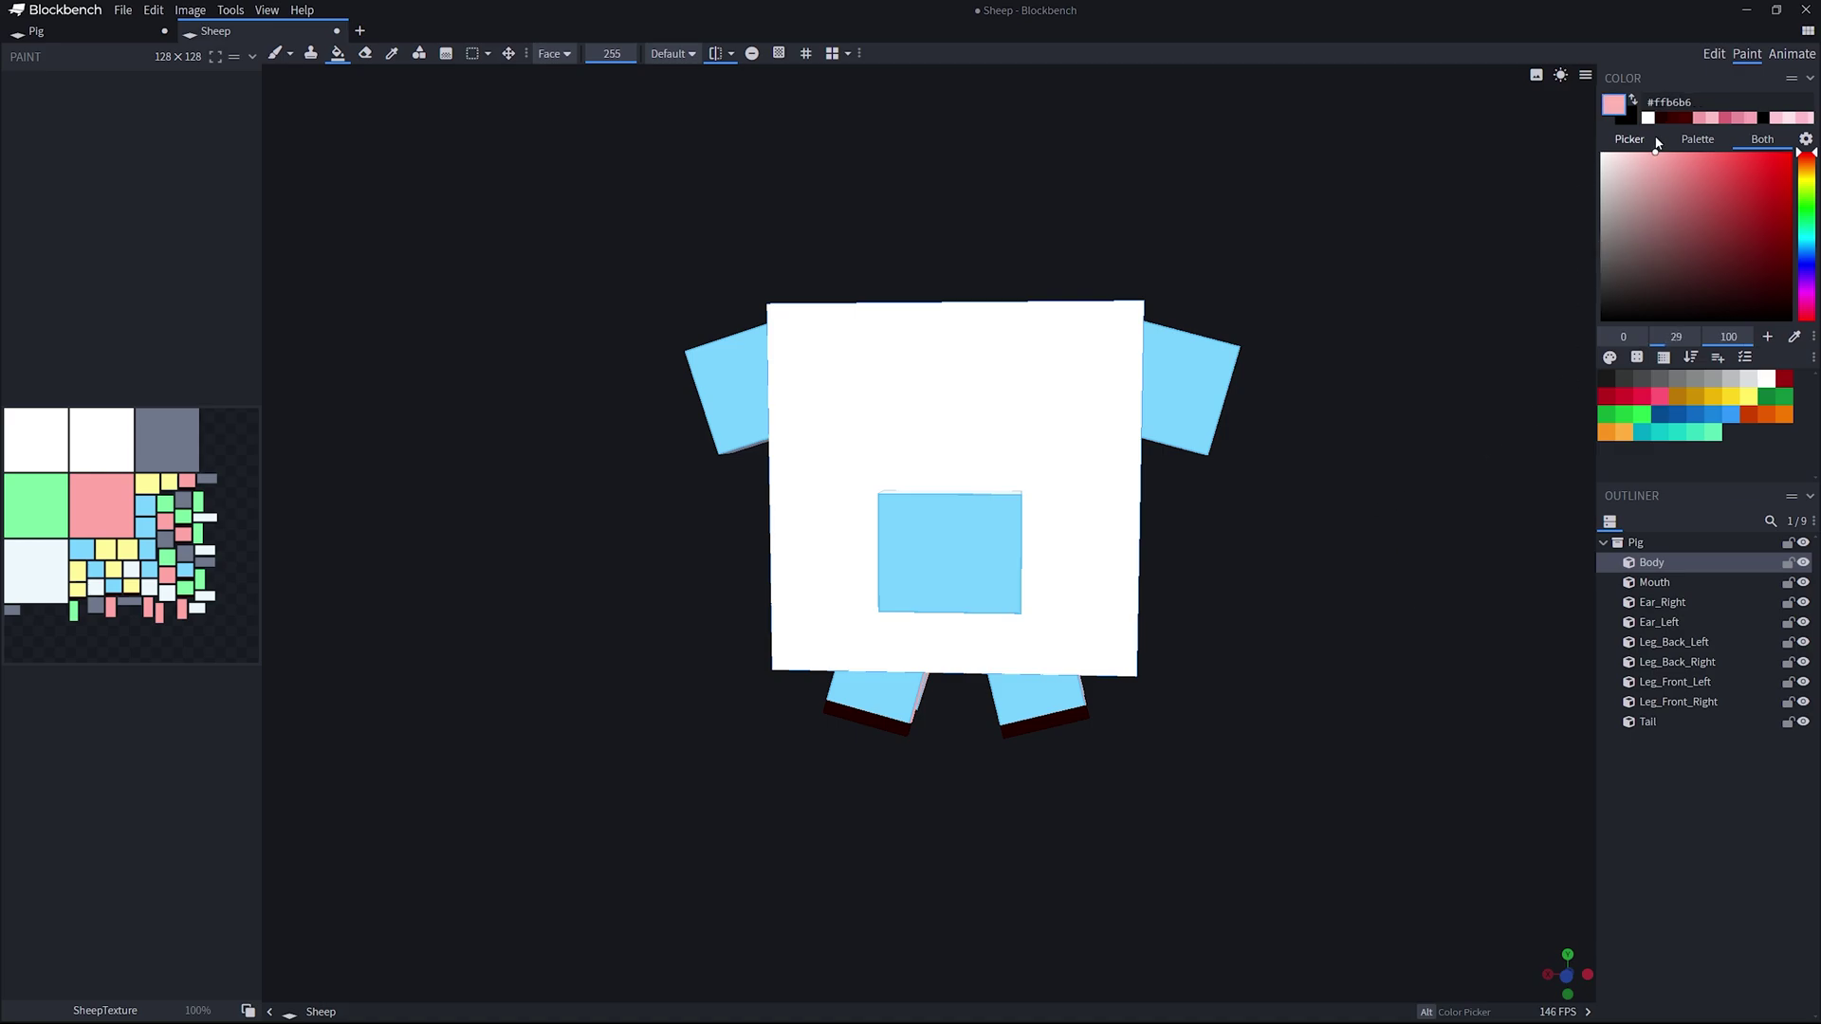
pyautogui.moveTo(1630, 118); pyautogui.dragTo(1625, 115)
pyautogui.moveTo(1807, 186); pyautogui.dragTo(1807, 172)
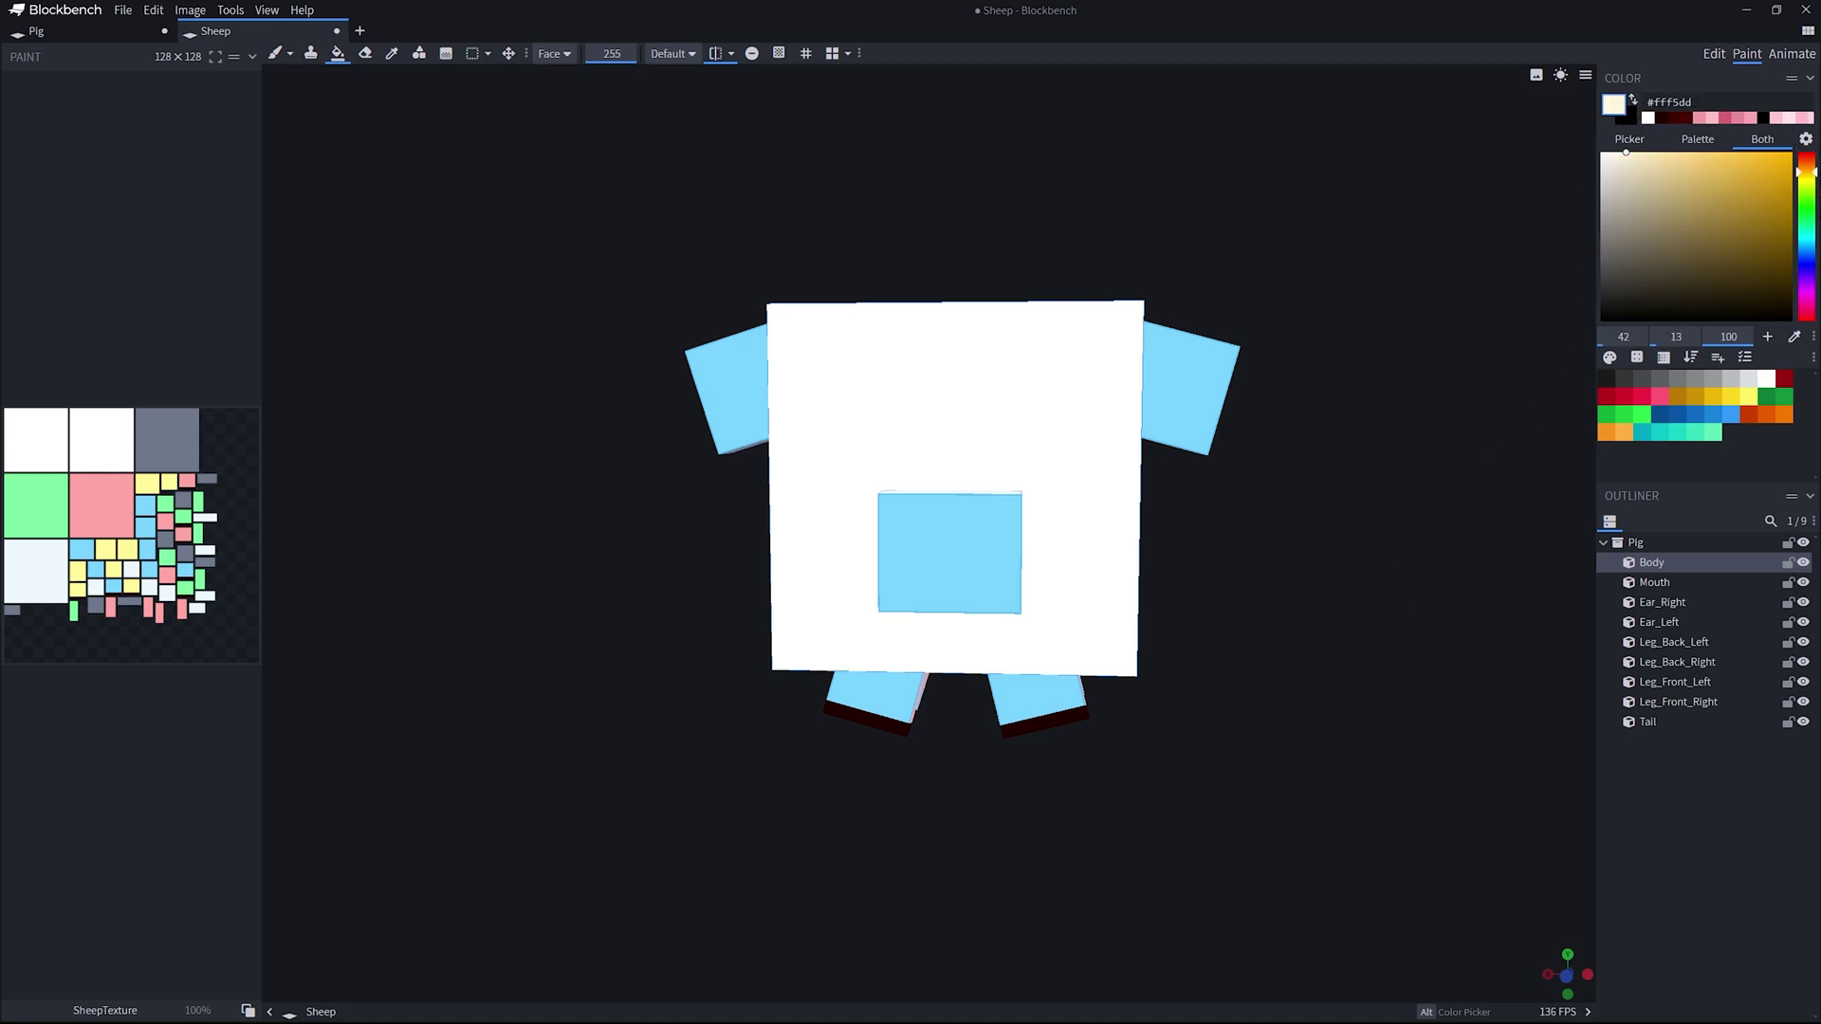
pyautogui.click(1642, 153)
pyautogui.click(446, 53)
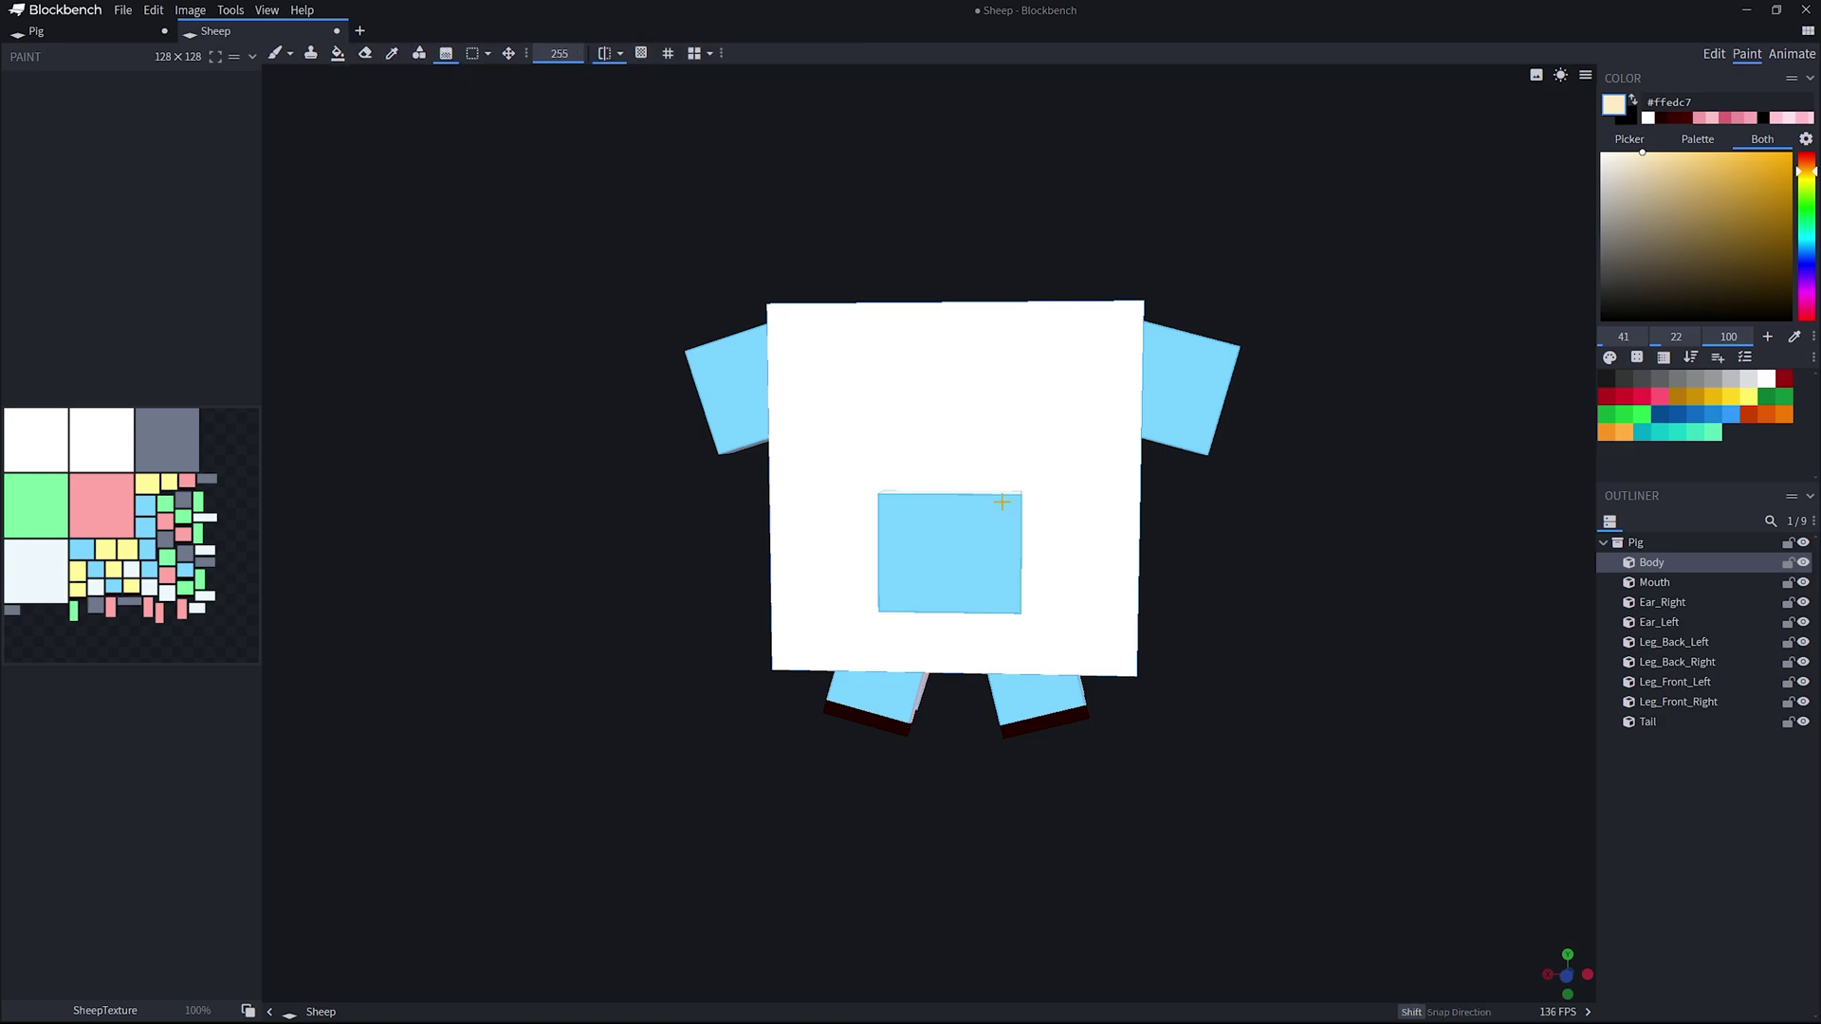
pyautogui.moveTo(1117, 667); pyautogui.dragTo(1159, 80)
pyautogui.moveTo(1411, 671); pyautogui.dragTo(1282, 683)
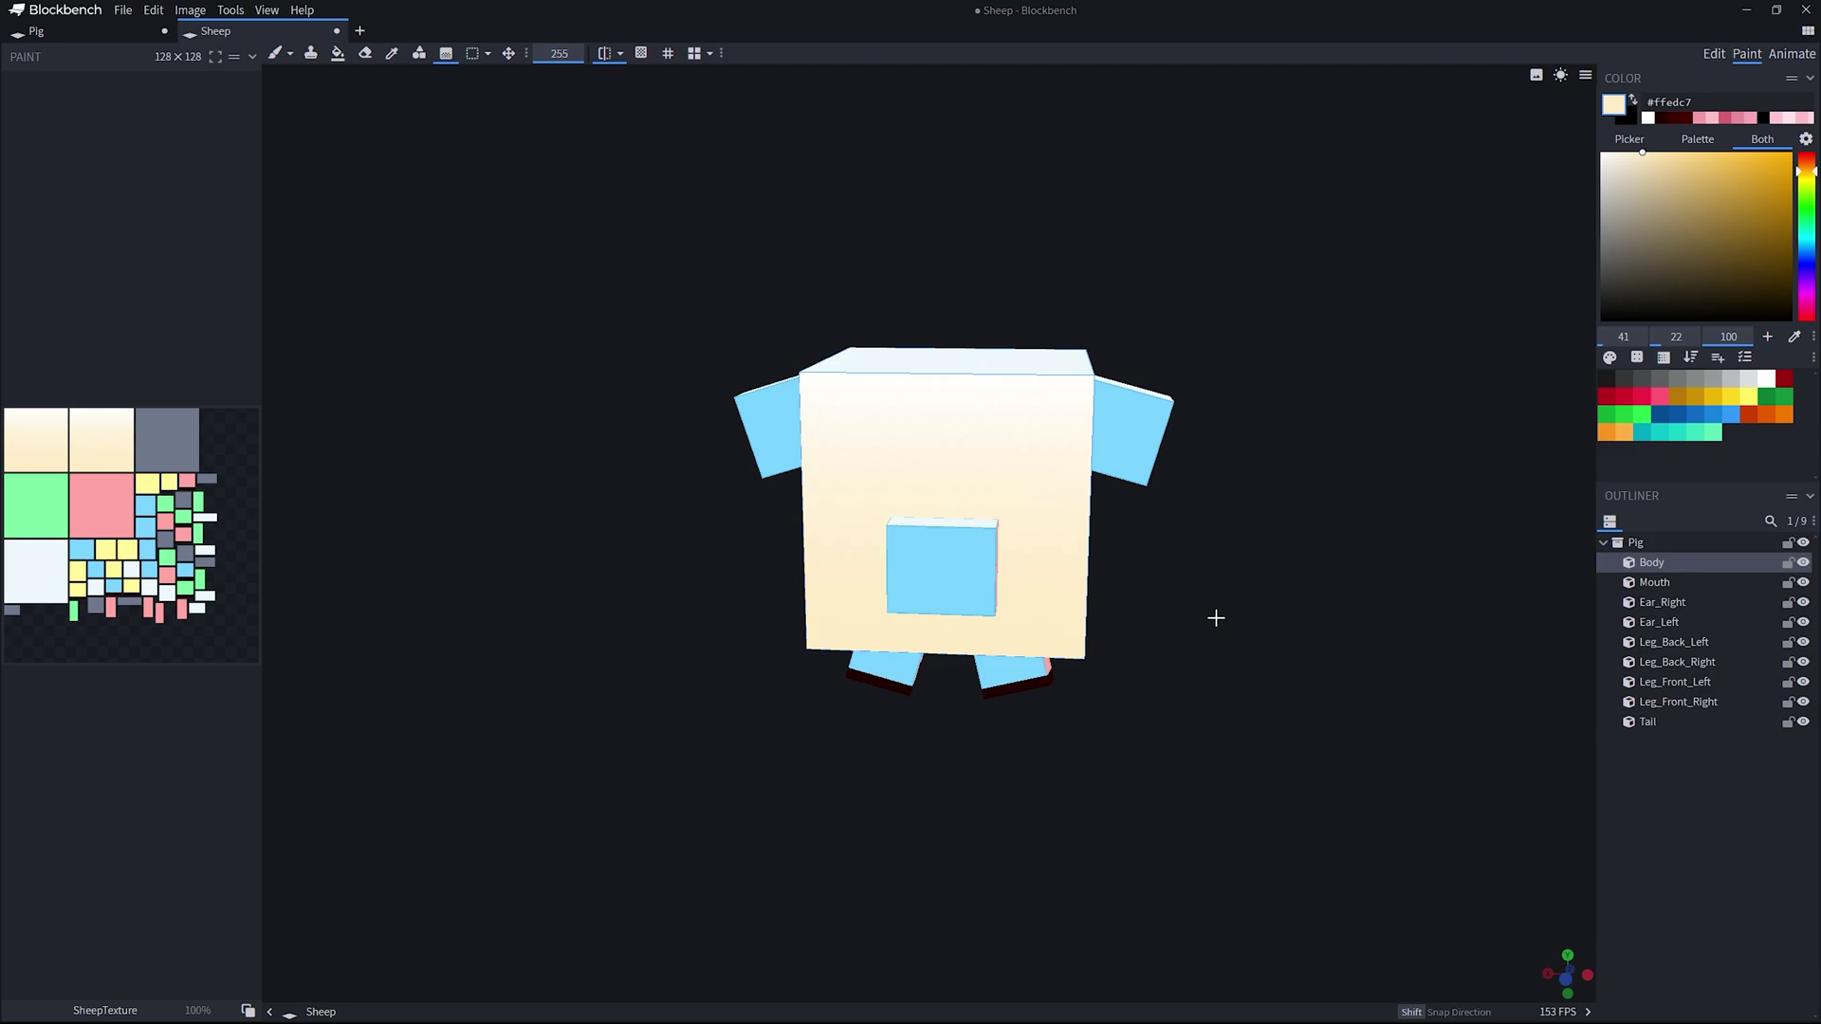
# Step: Fill the body's two side faces with the cream colour #ffedc7
pyautogui.moveTo(1215, 618)
pyautogui.mouseDown()
pyautogui.moveTo(1204, 585)
pyautogui.moveTo(1236, 638)
pyautogui.moveTo(1205, 605)
pyautogui.mouseUp()
pyautogui.moveTo(1375, 635); pyautogui.dragTo(1071, 746)
pyautogui.moveTo(854, 512); pyautogui.dragTo(703, 150)
pyautogui.moveTo(550, 411); pyautogui.dragTo(986, 626)
pyautogui.moveTo(1128, 806); pyautogui.dragTo(1218, 770)
pyautogui.moveTo(1527, 579); pyautogui.dragTo(1445, 590)
pyautogui.click(338, 54)
pyautogui.click(1025, 541)
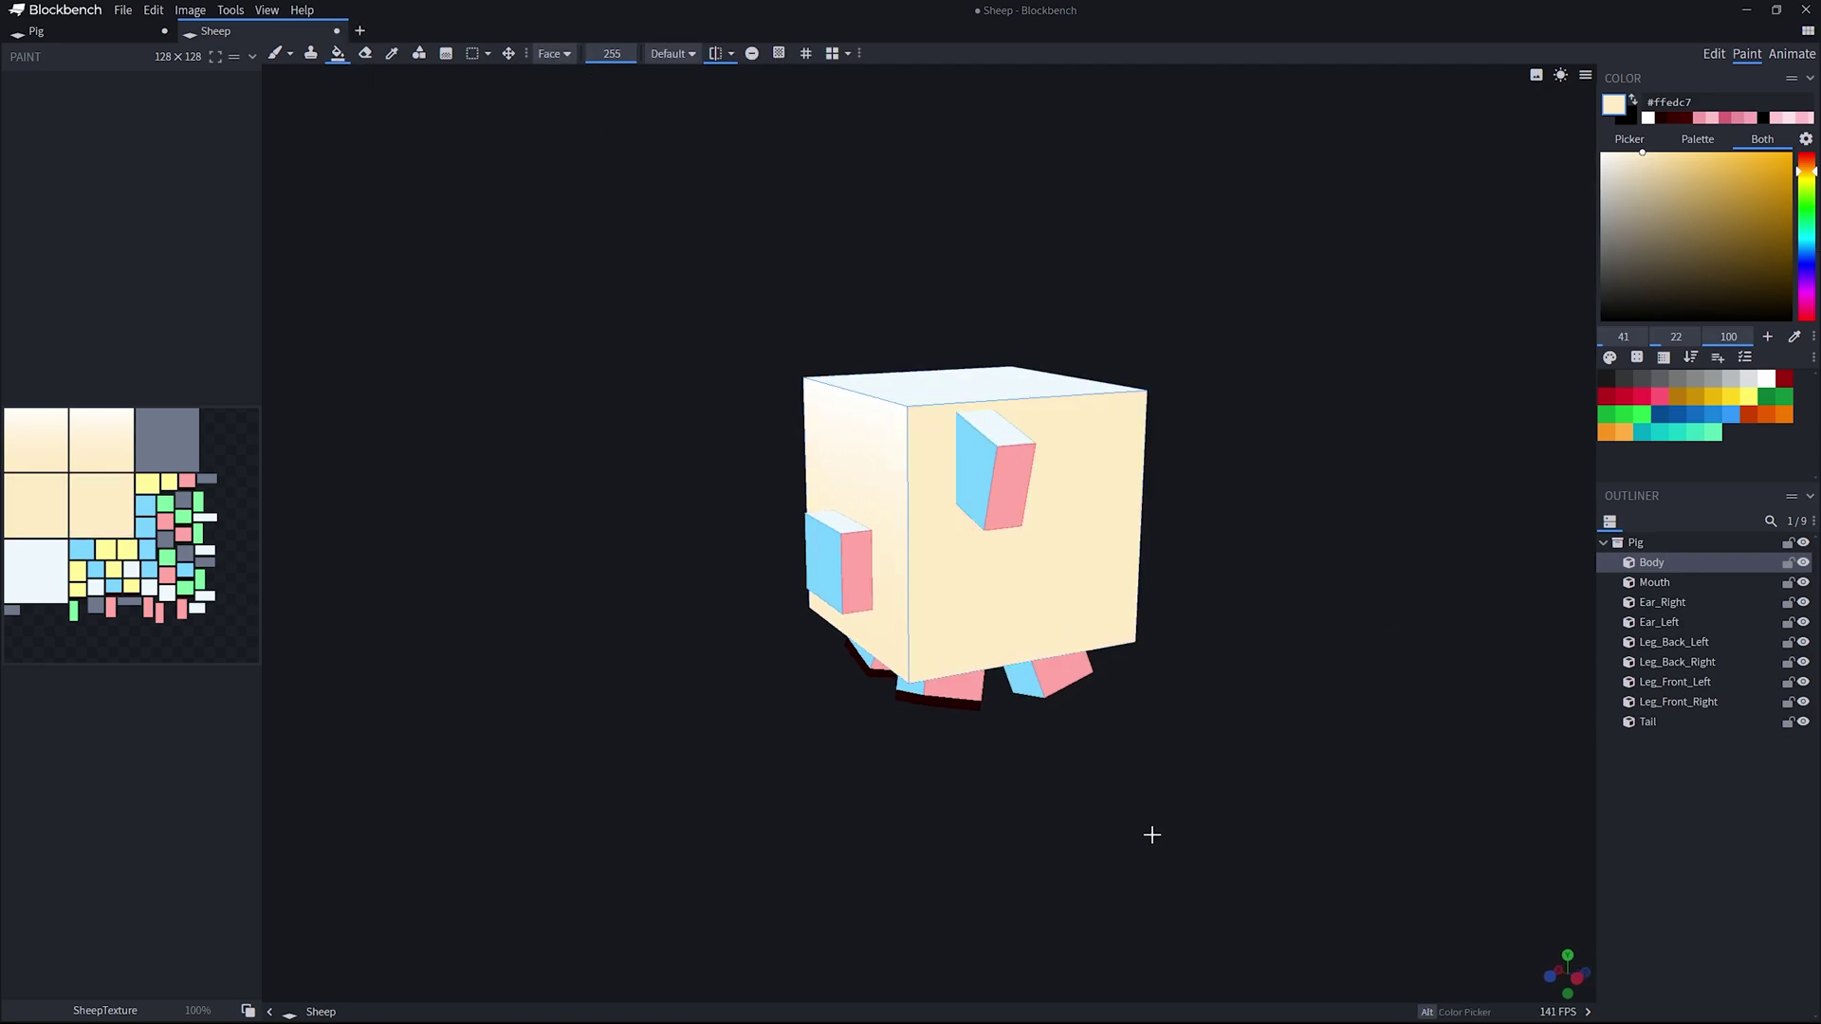
pyautogui.moveTo(1151, 834)
pyautogui.mouseDown()
pyautogui.moveTo(1378, 801)
pyautogui.moveTo(1411, 584)
pyautogui.moveTo(1061, 580)
pyautogui.mouseUp()
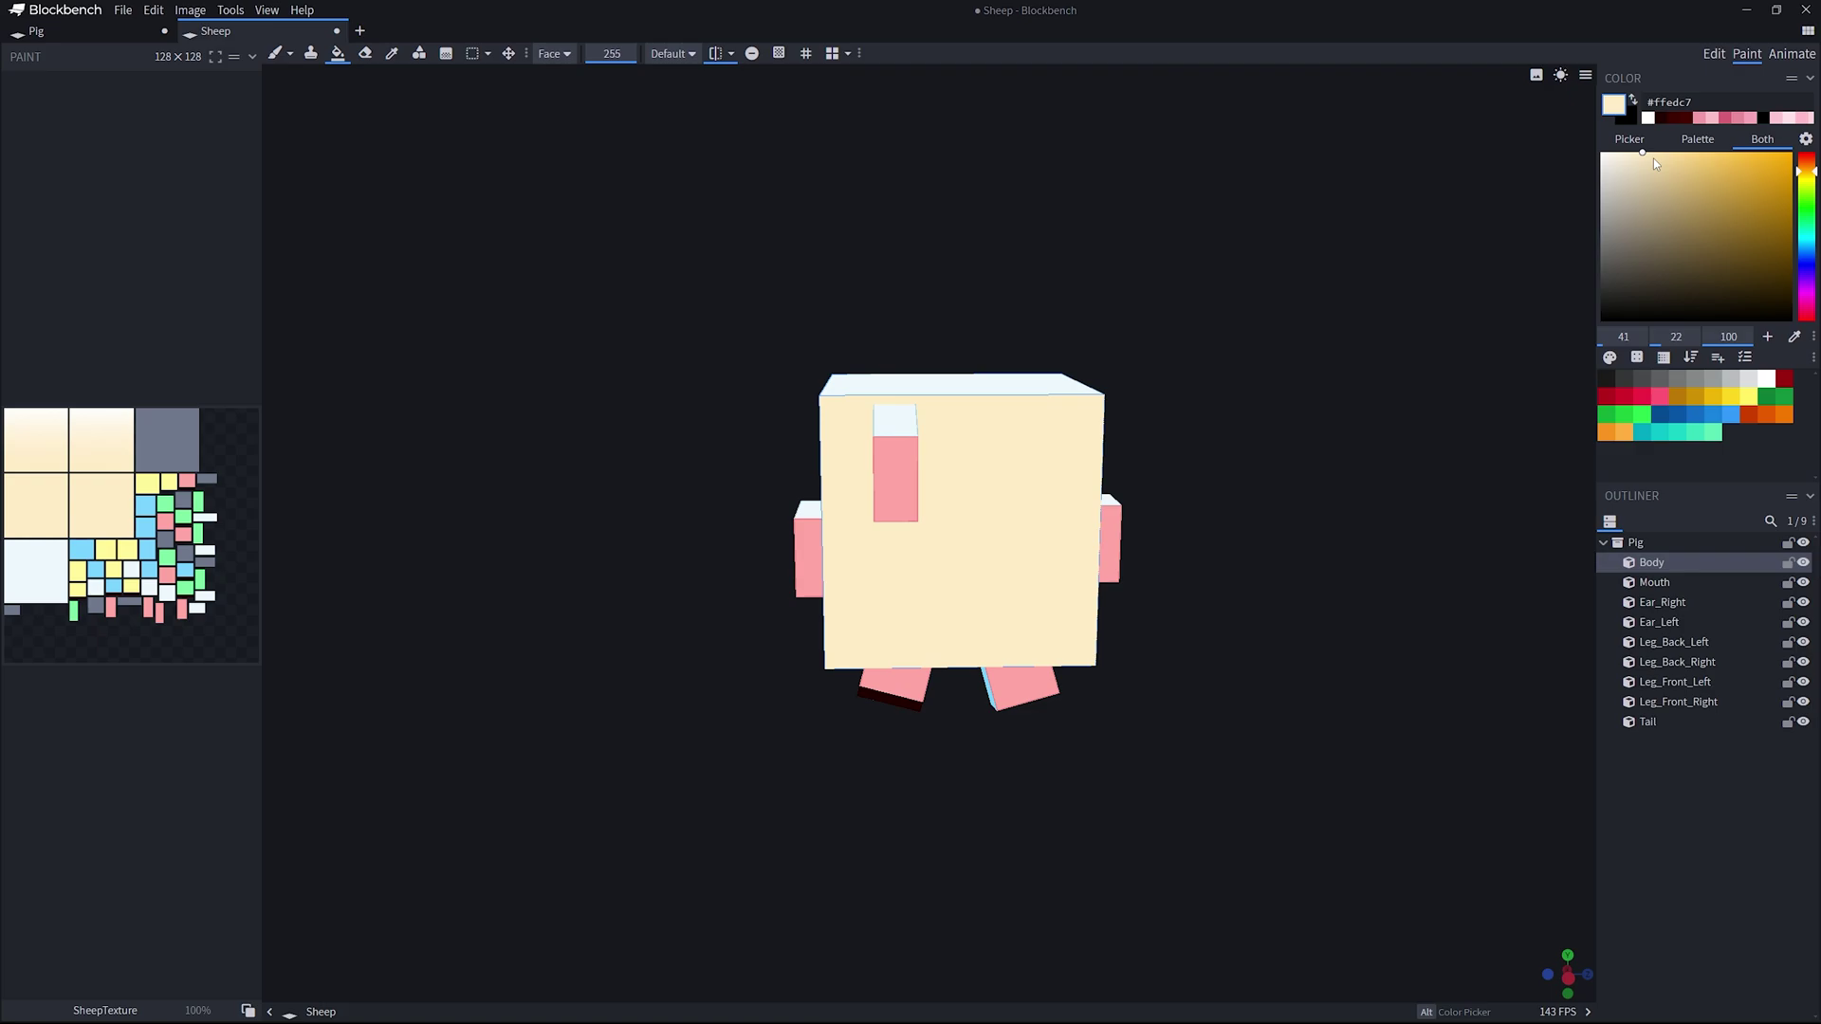
# Step: Apply a slightly darker #ffe9bb gradient to the body's side faces, then check the shading from several angles
pyautogui.click(1654, 157)
pyautogui.moveTo(1337, 695)
pyautogui.mouseDown()
pyautogui.moveTo(1350, 635)
pyautogui.moveTo(1284, 625)
pyautogui.mouseUp()
pyautogui.click(445, 53)
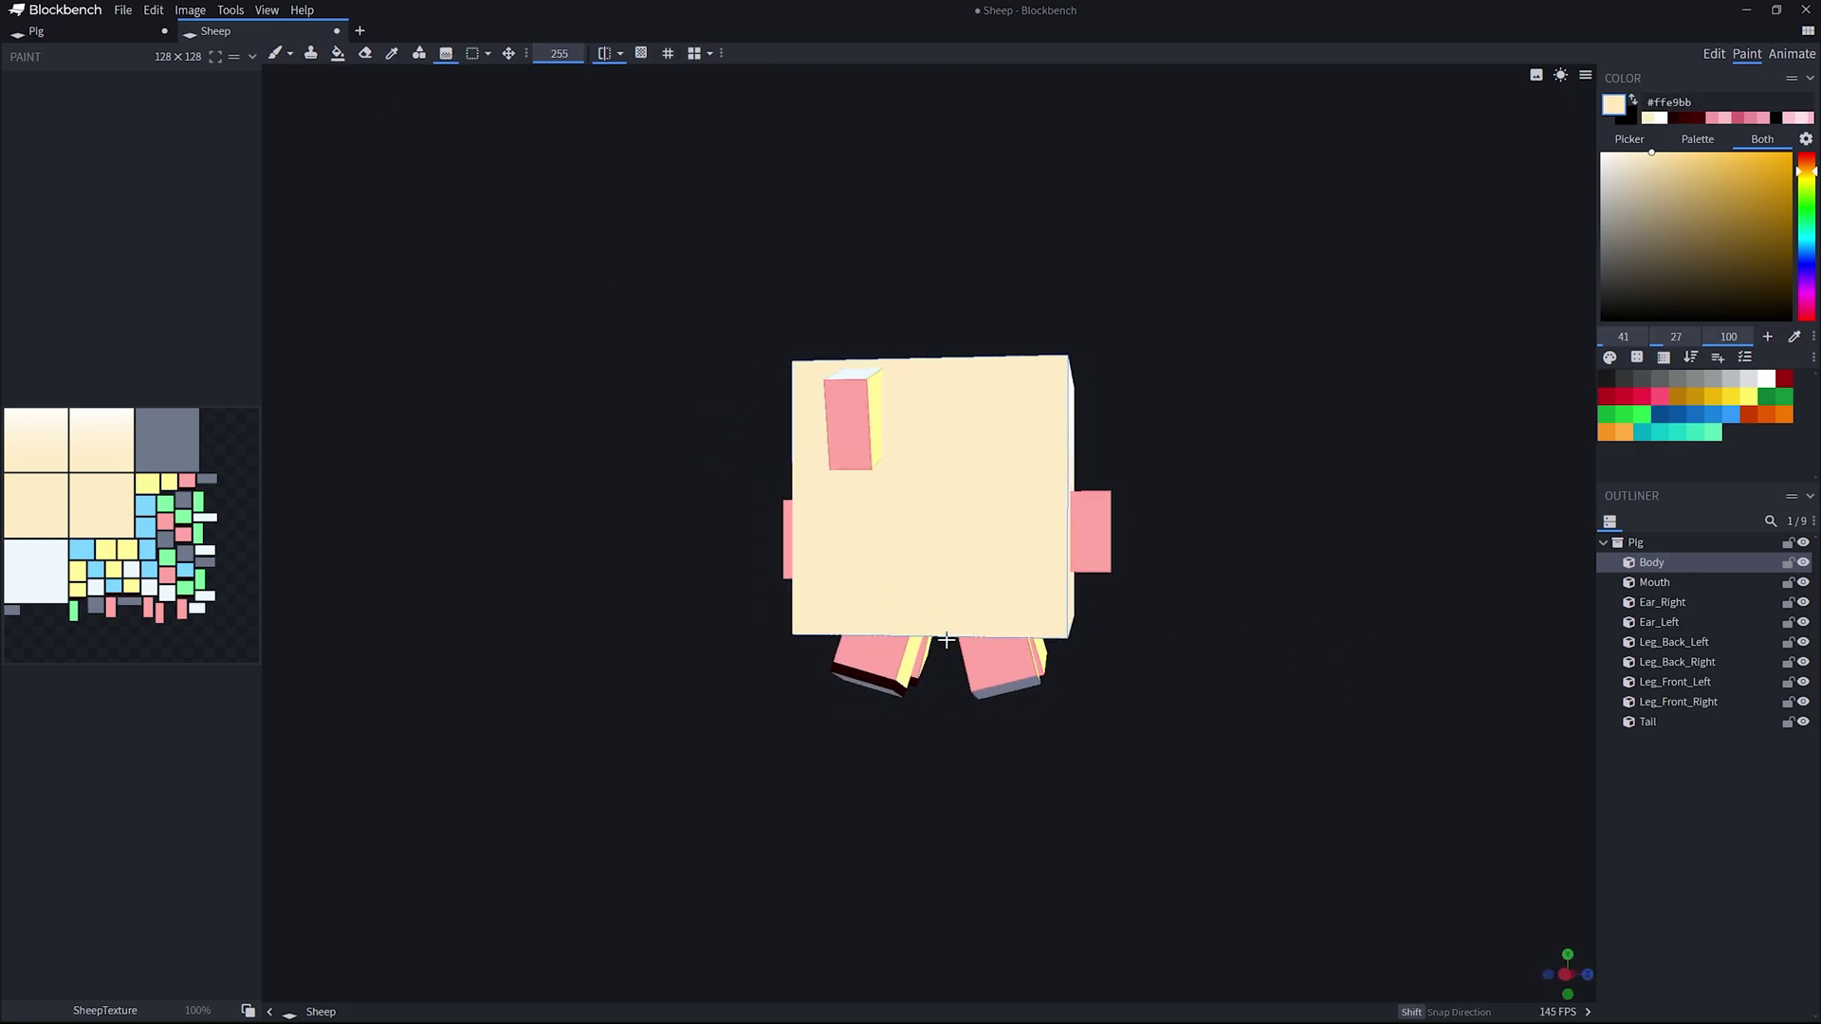
pyautogui.moveTo(663, 699)
pyautogui.mouseDown()
pyautogui.moveTo(1155, 713)
pyautogui.moveTo(1374, 679)
pyautogui.mouseUp()
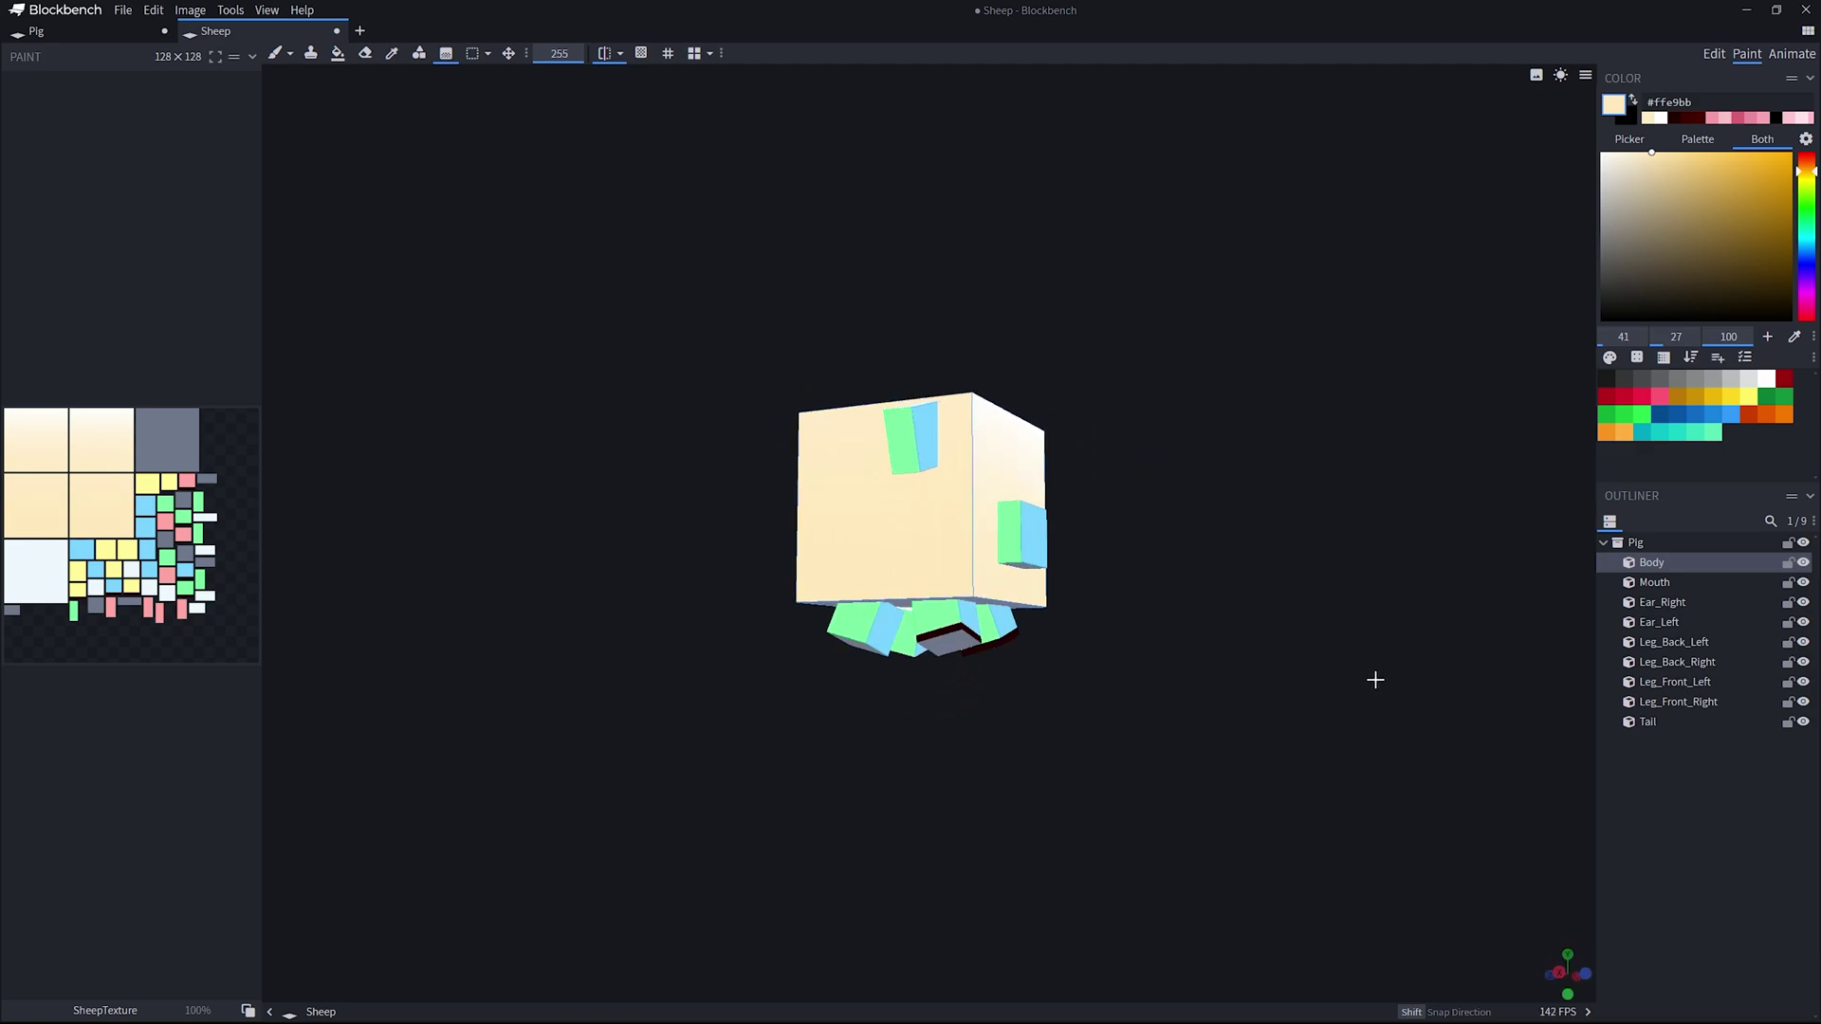
pyautogui.click(1557, 77)
pyautogui.click(1557, 77)
pyautogui.moveTo(1143, 616)
pyautogui.mouseDown()
pyautogui.moveTo(992, 715)
pyautogui.moveTo(846, 623)
pyautogui.mouseUp()
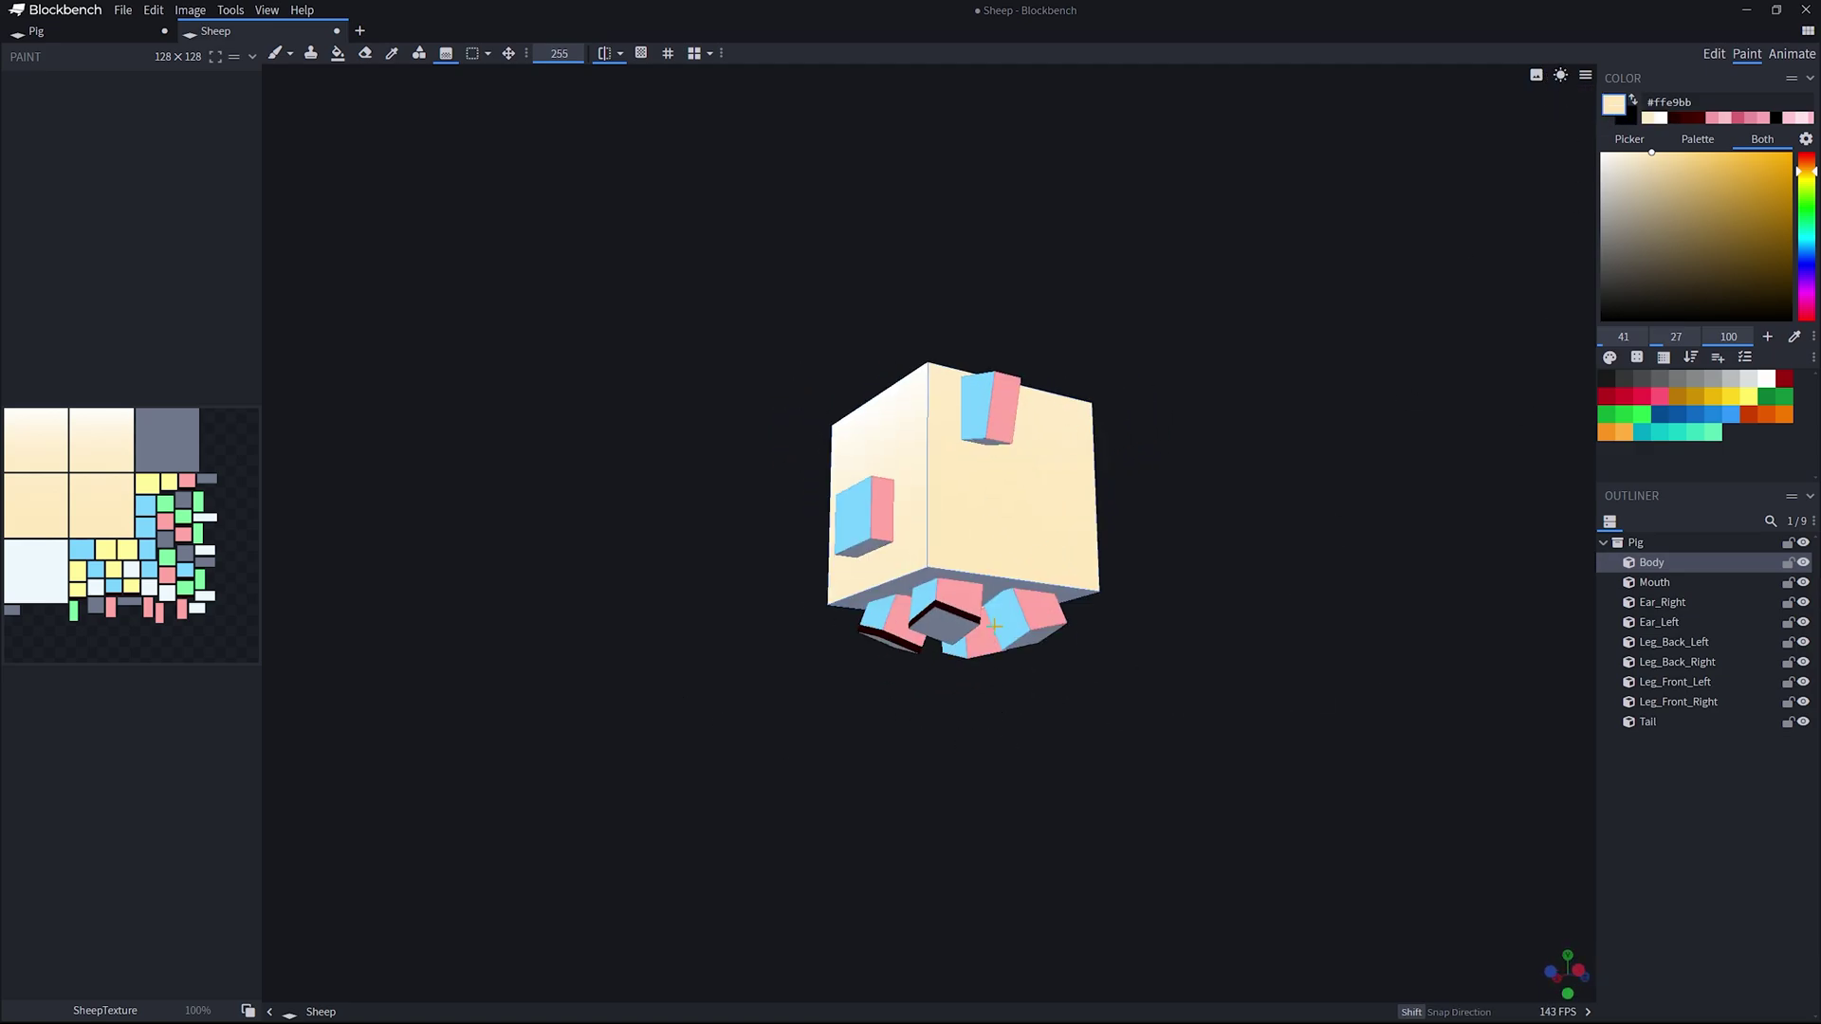
pyautogui.moveTo(994, 626); pyautogui.dragTo(1251, 788)
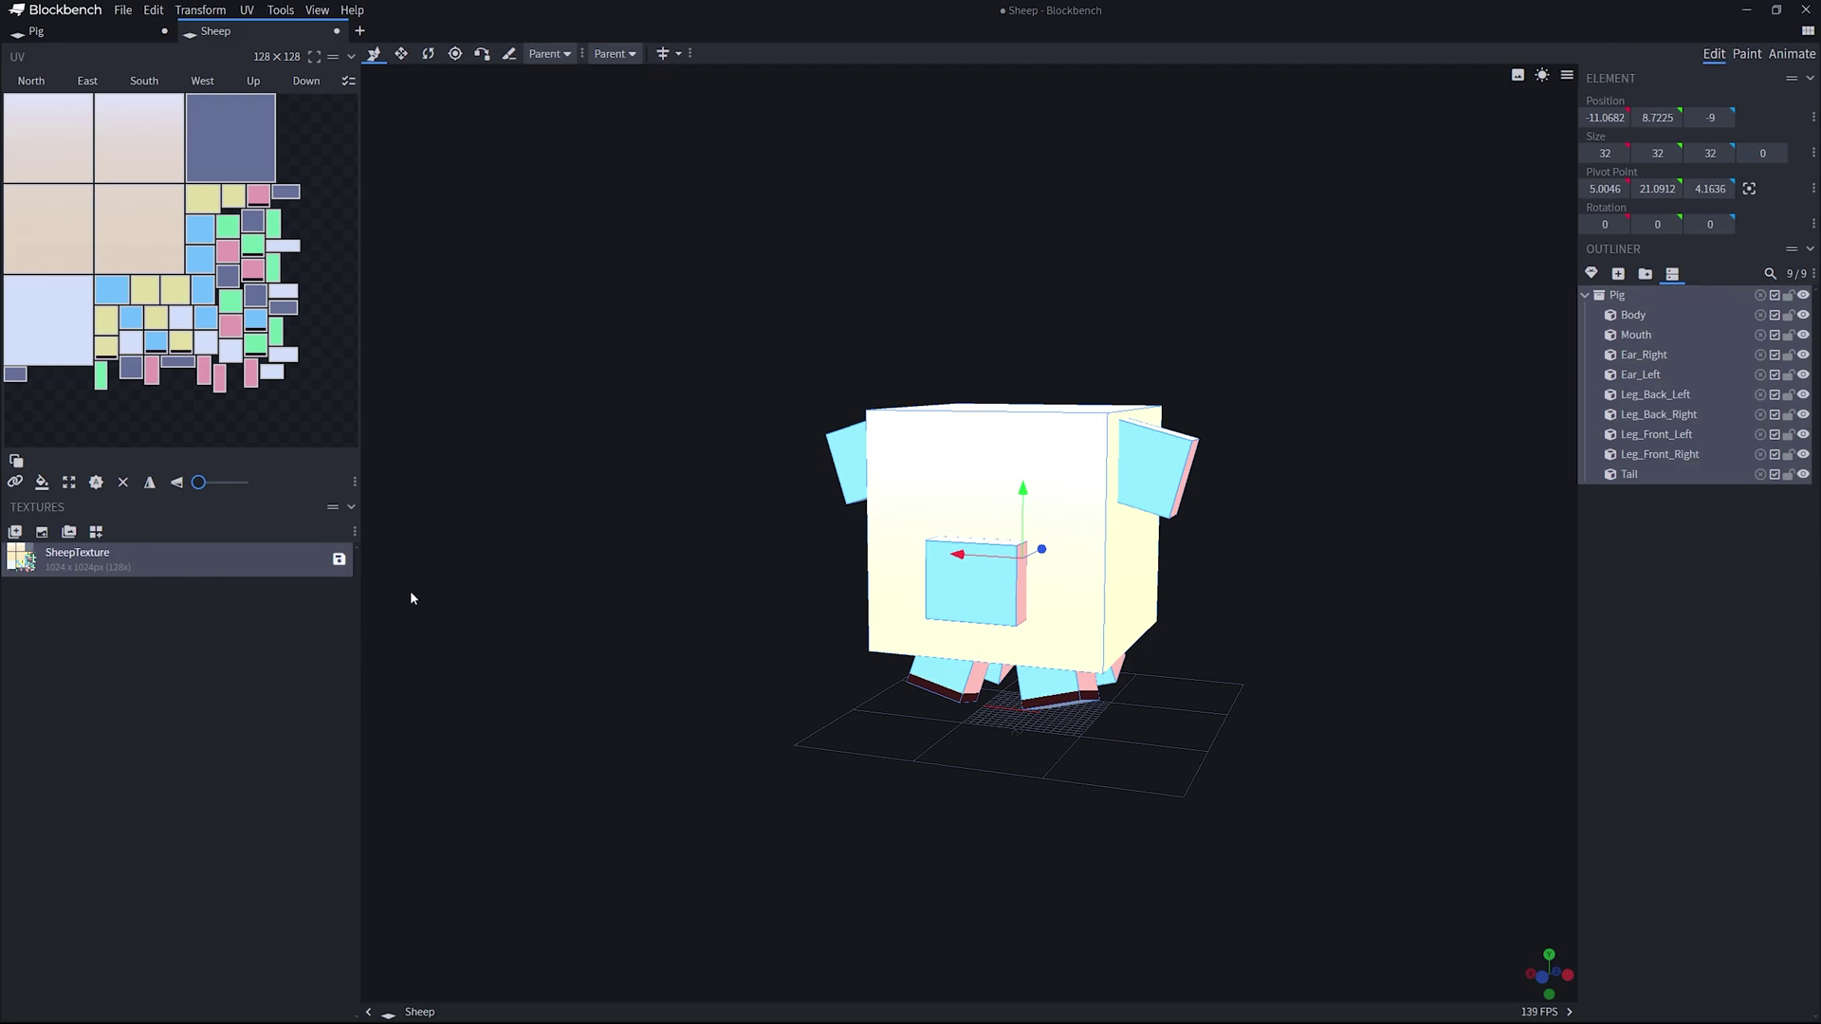
# Step: Save the sheep texture to the desktop as SheepTexture.png
pyautogui.click(339, 559)
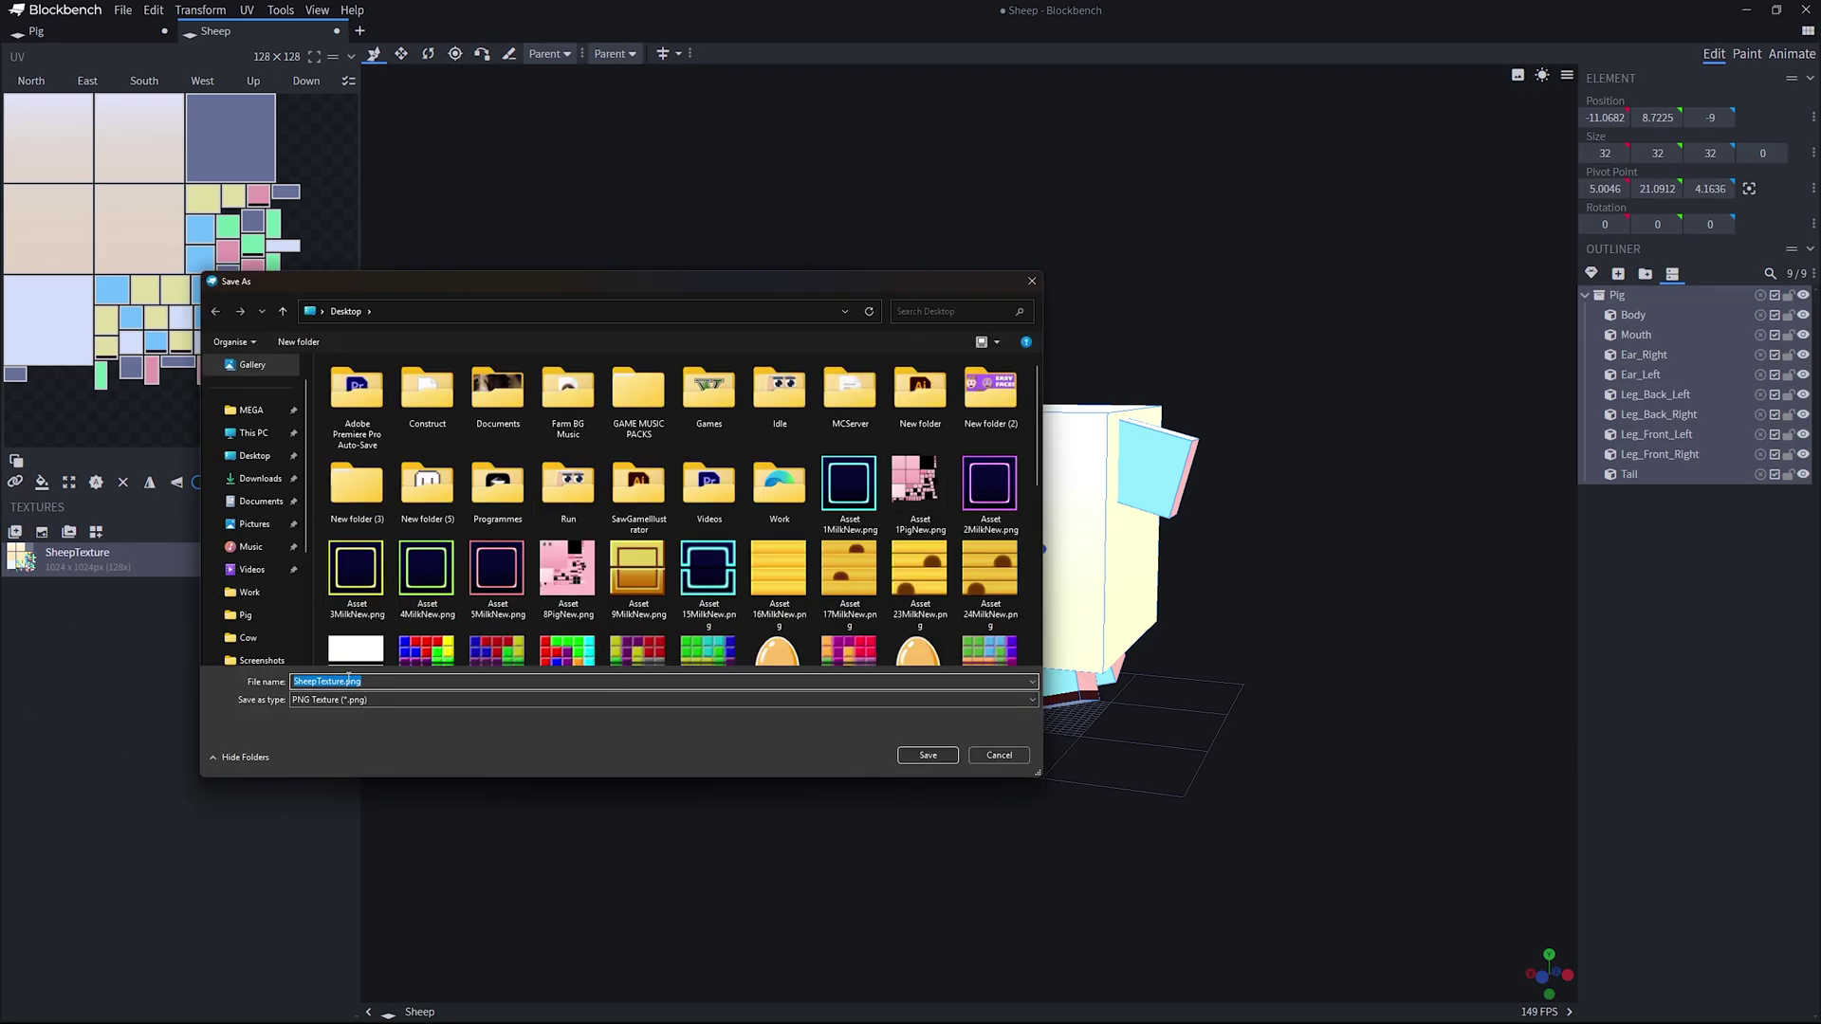
pyautogui.click(922, 754)
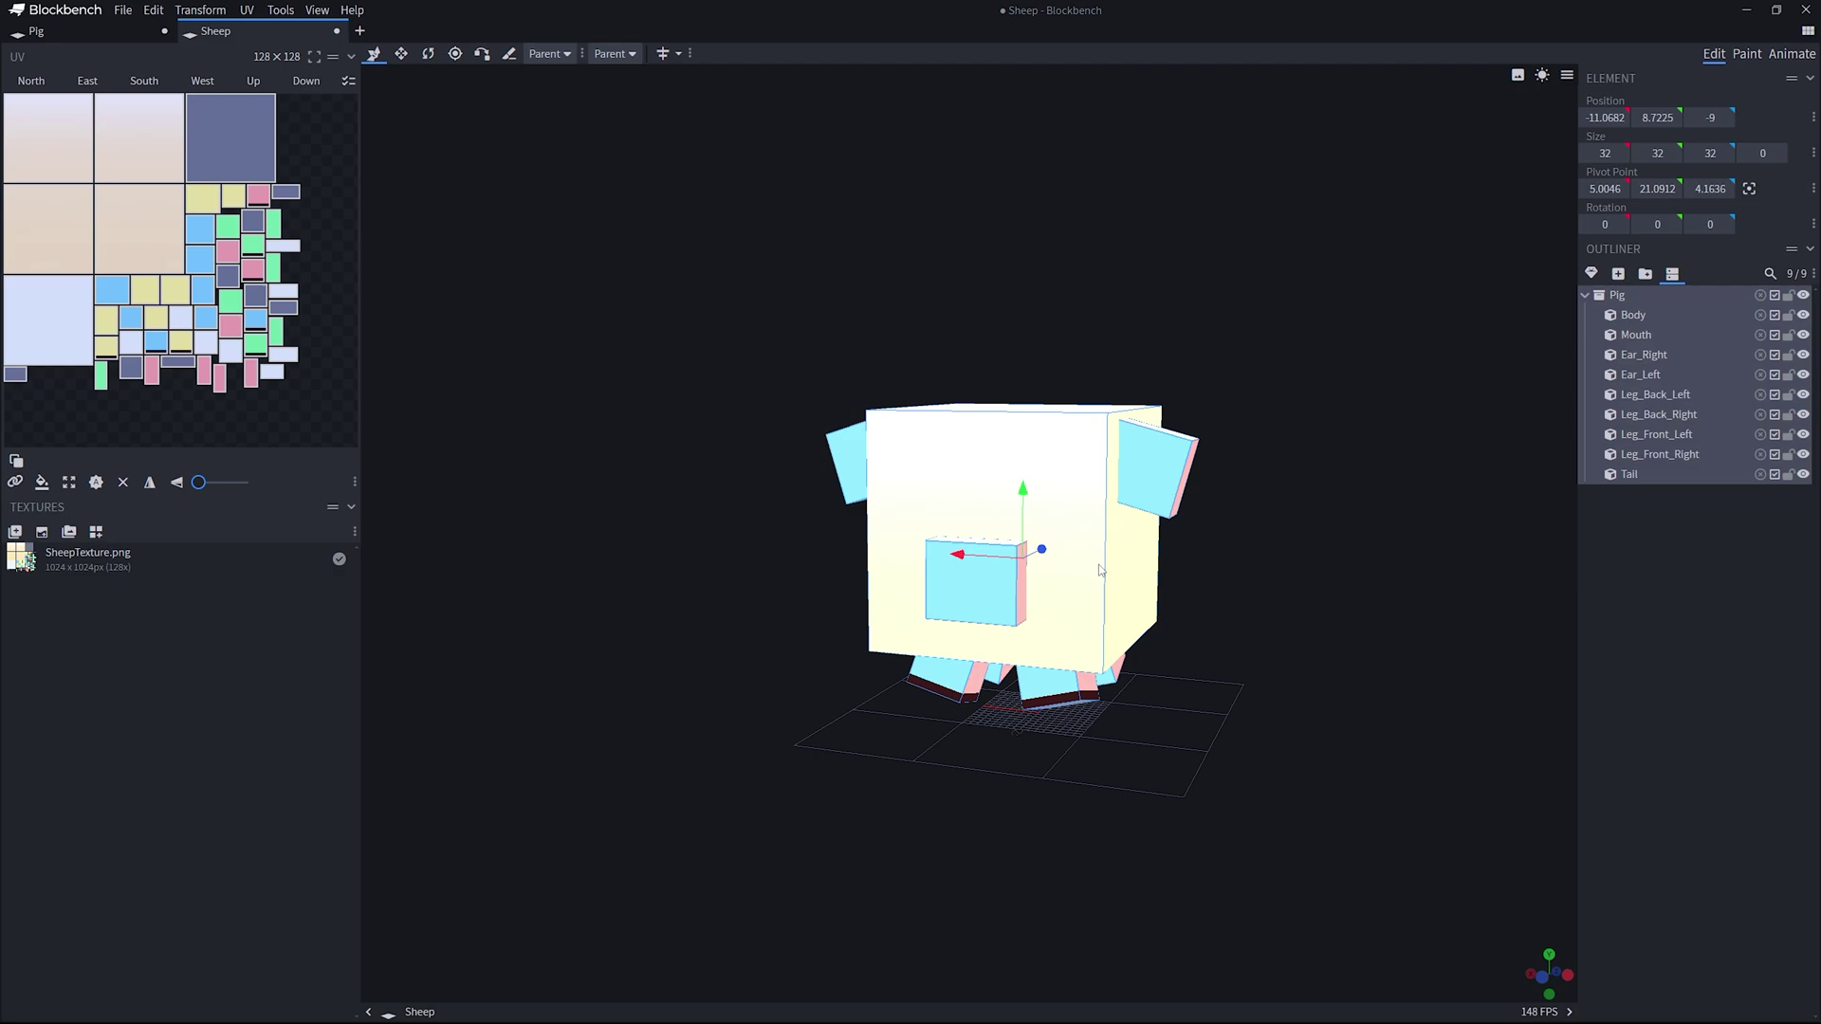
pyautogui.click(1671, 512)
# Step: Export the sheep model as sheep.gltf in ASCII glTF encoding, with embedded textures and animation export turned off
pyautogui.click(1618, 294)
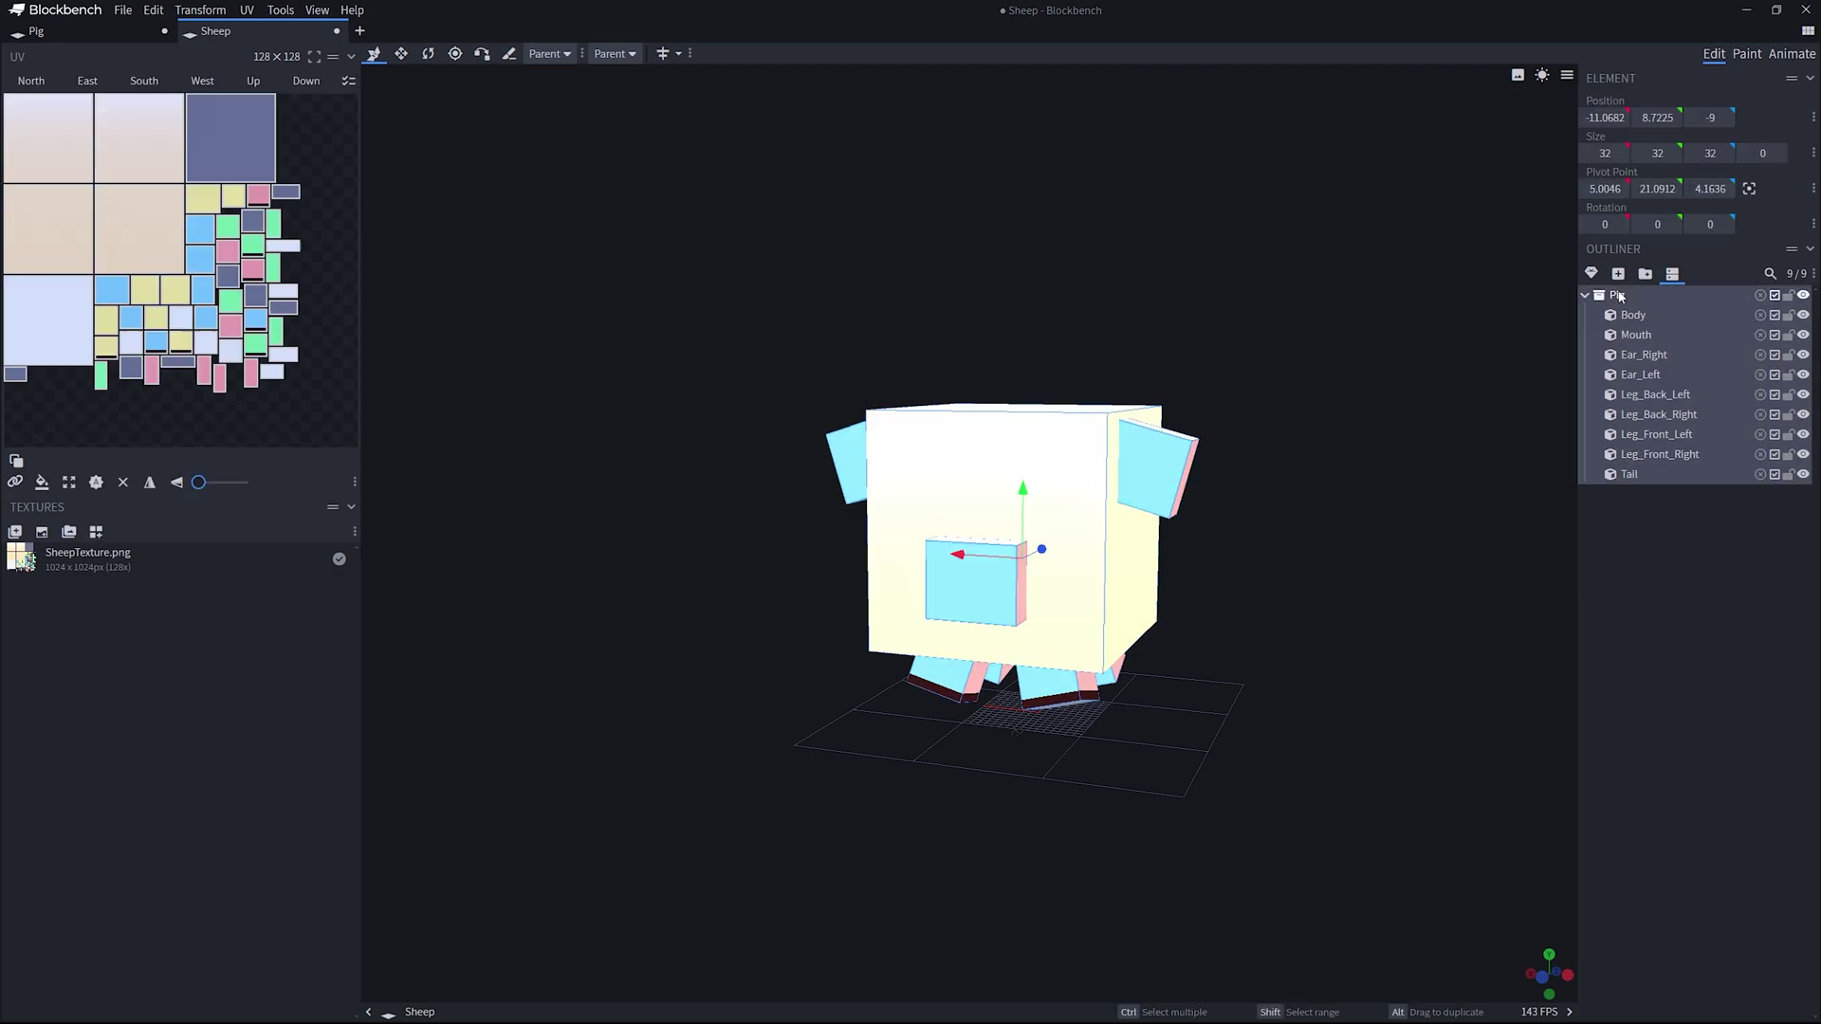
pyautogui.click(121, 11)
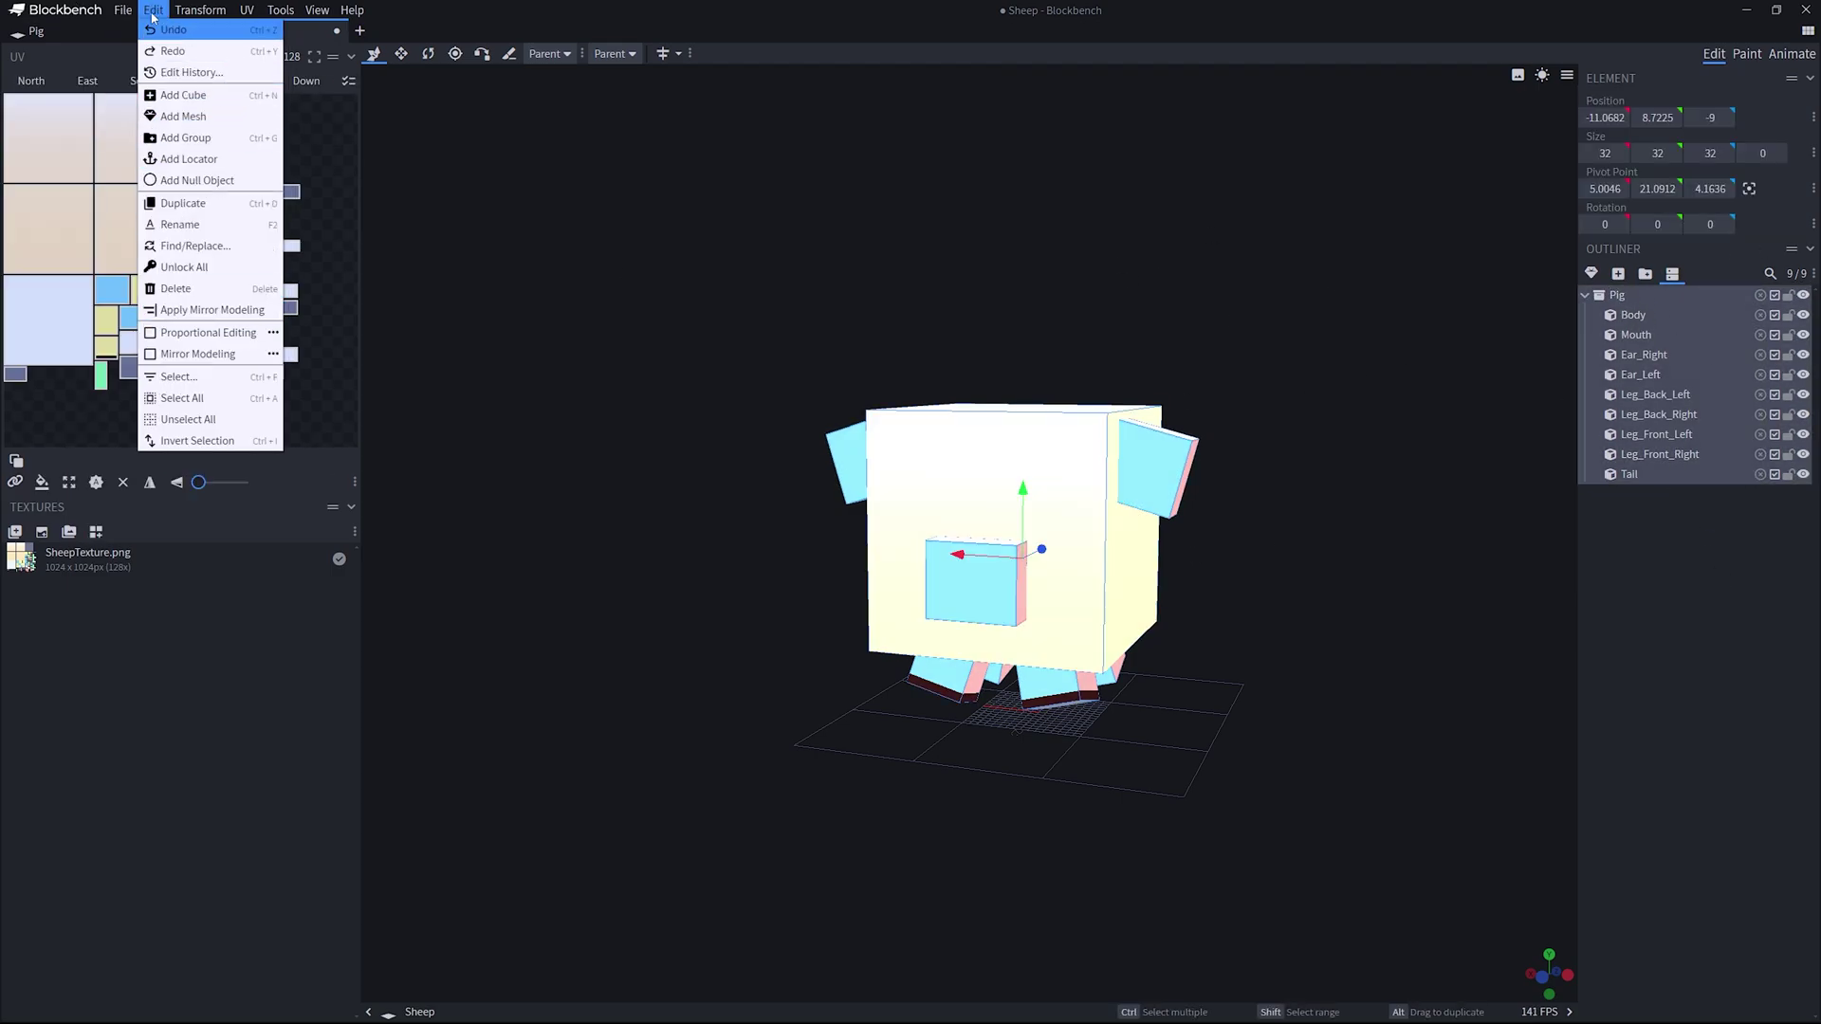
pyautogui.moveTo(197, 273)
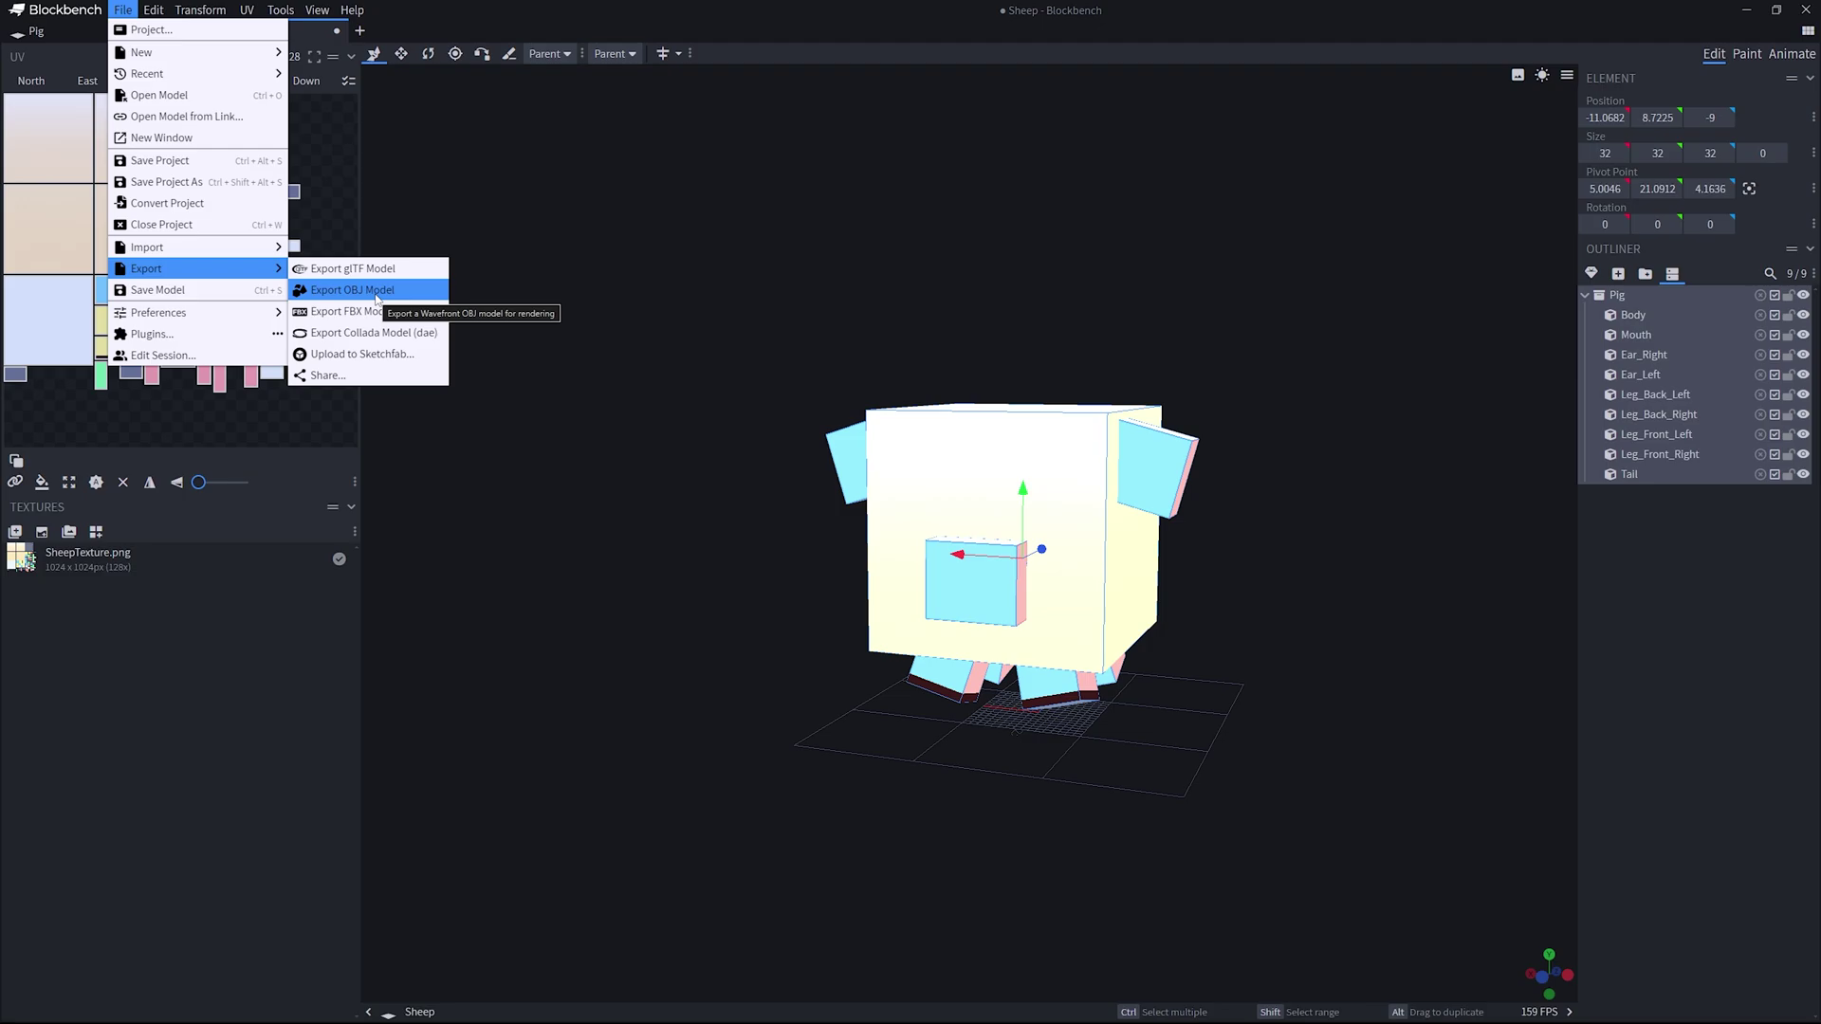
pyautogui.click(376, 270)
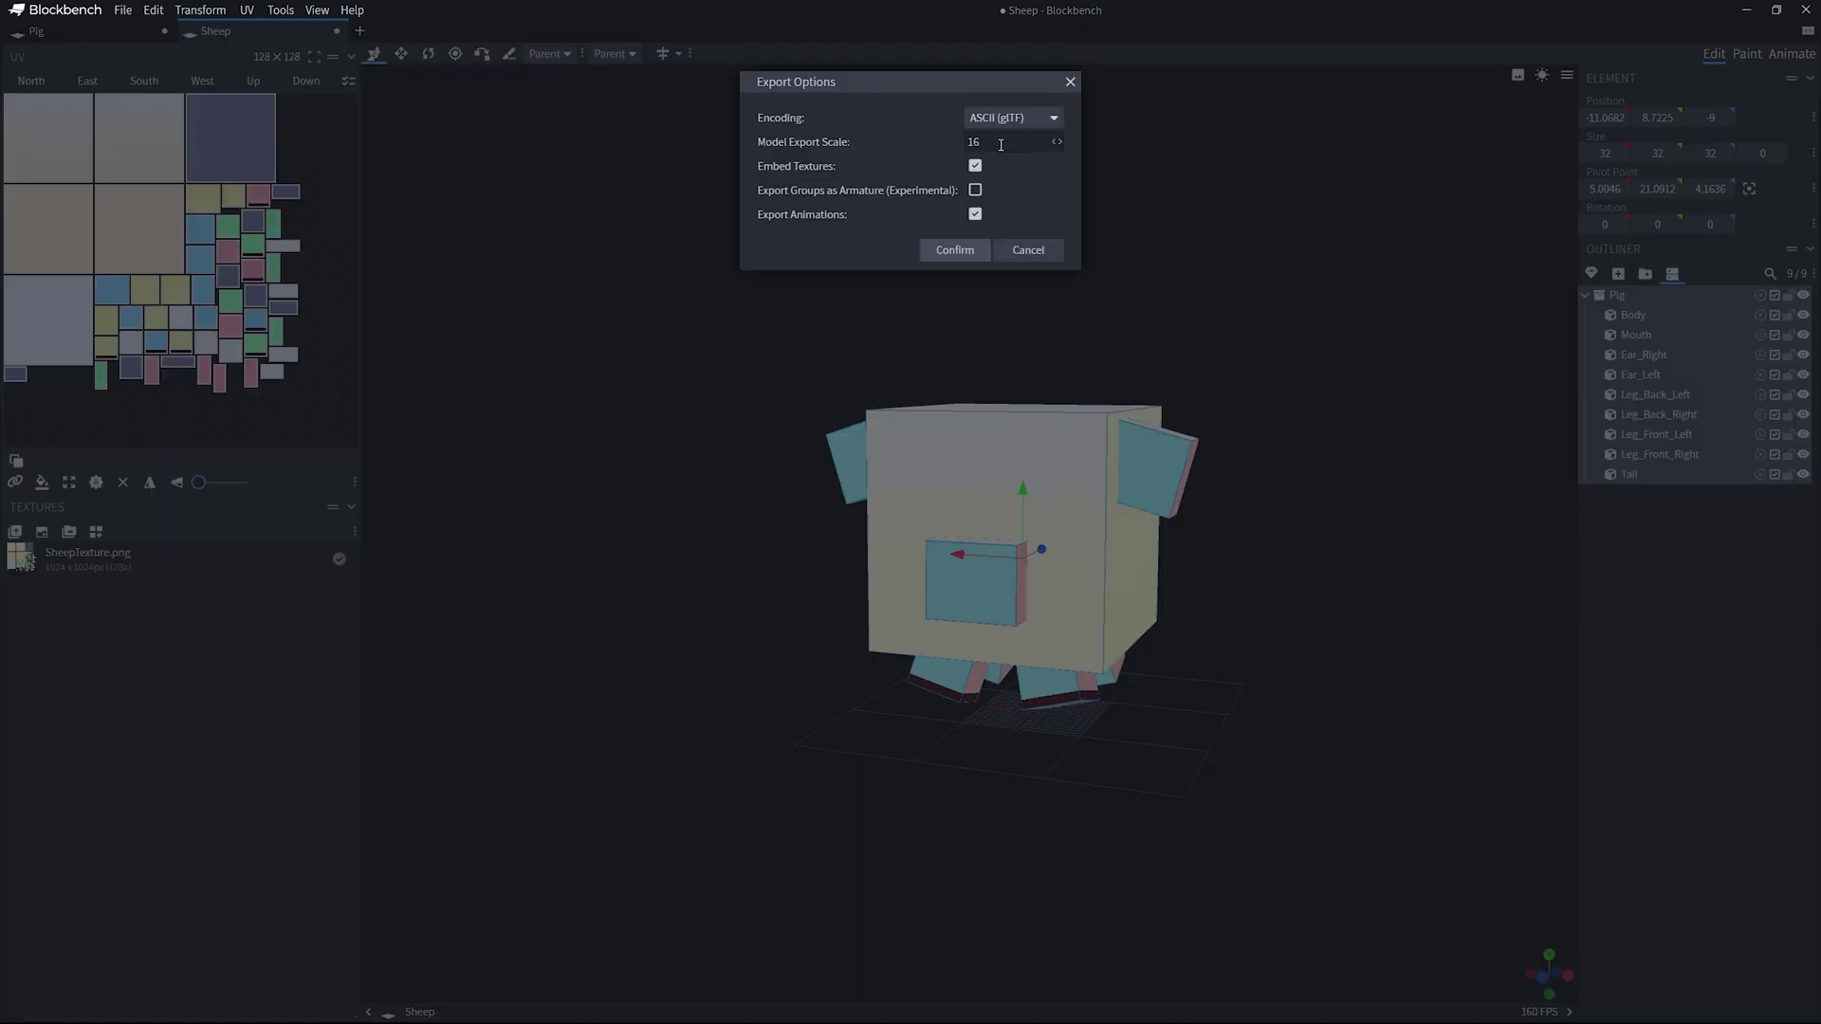
pyautogui.press('BackSpace')
pyautogui.click(976, 215)
pyautogui.click(955, 251)
pyautogui.click(945, 755)
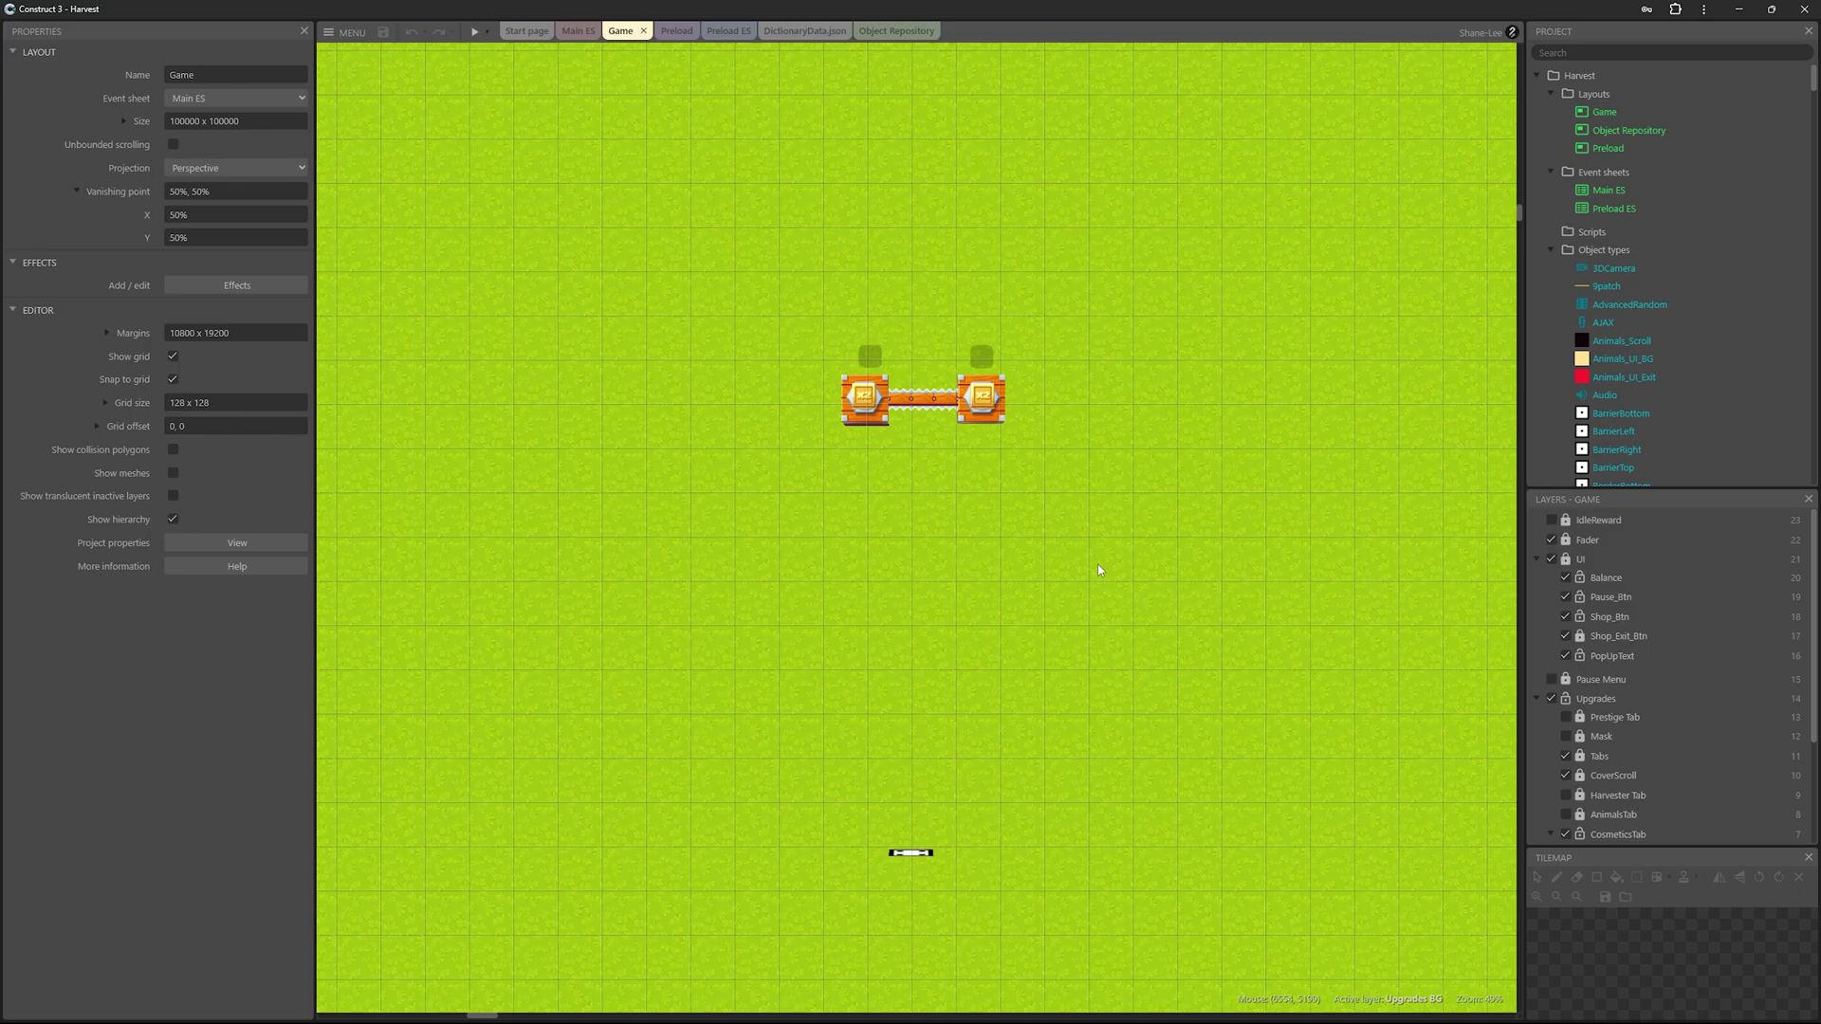
# Step: Switch to the Harvest project in Construct 3 and check the addon manager for the 3D Object plugin
pyautogui.moveTo(1099, 570); pyautogui.dragTo(1063, 634, button='middle')
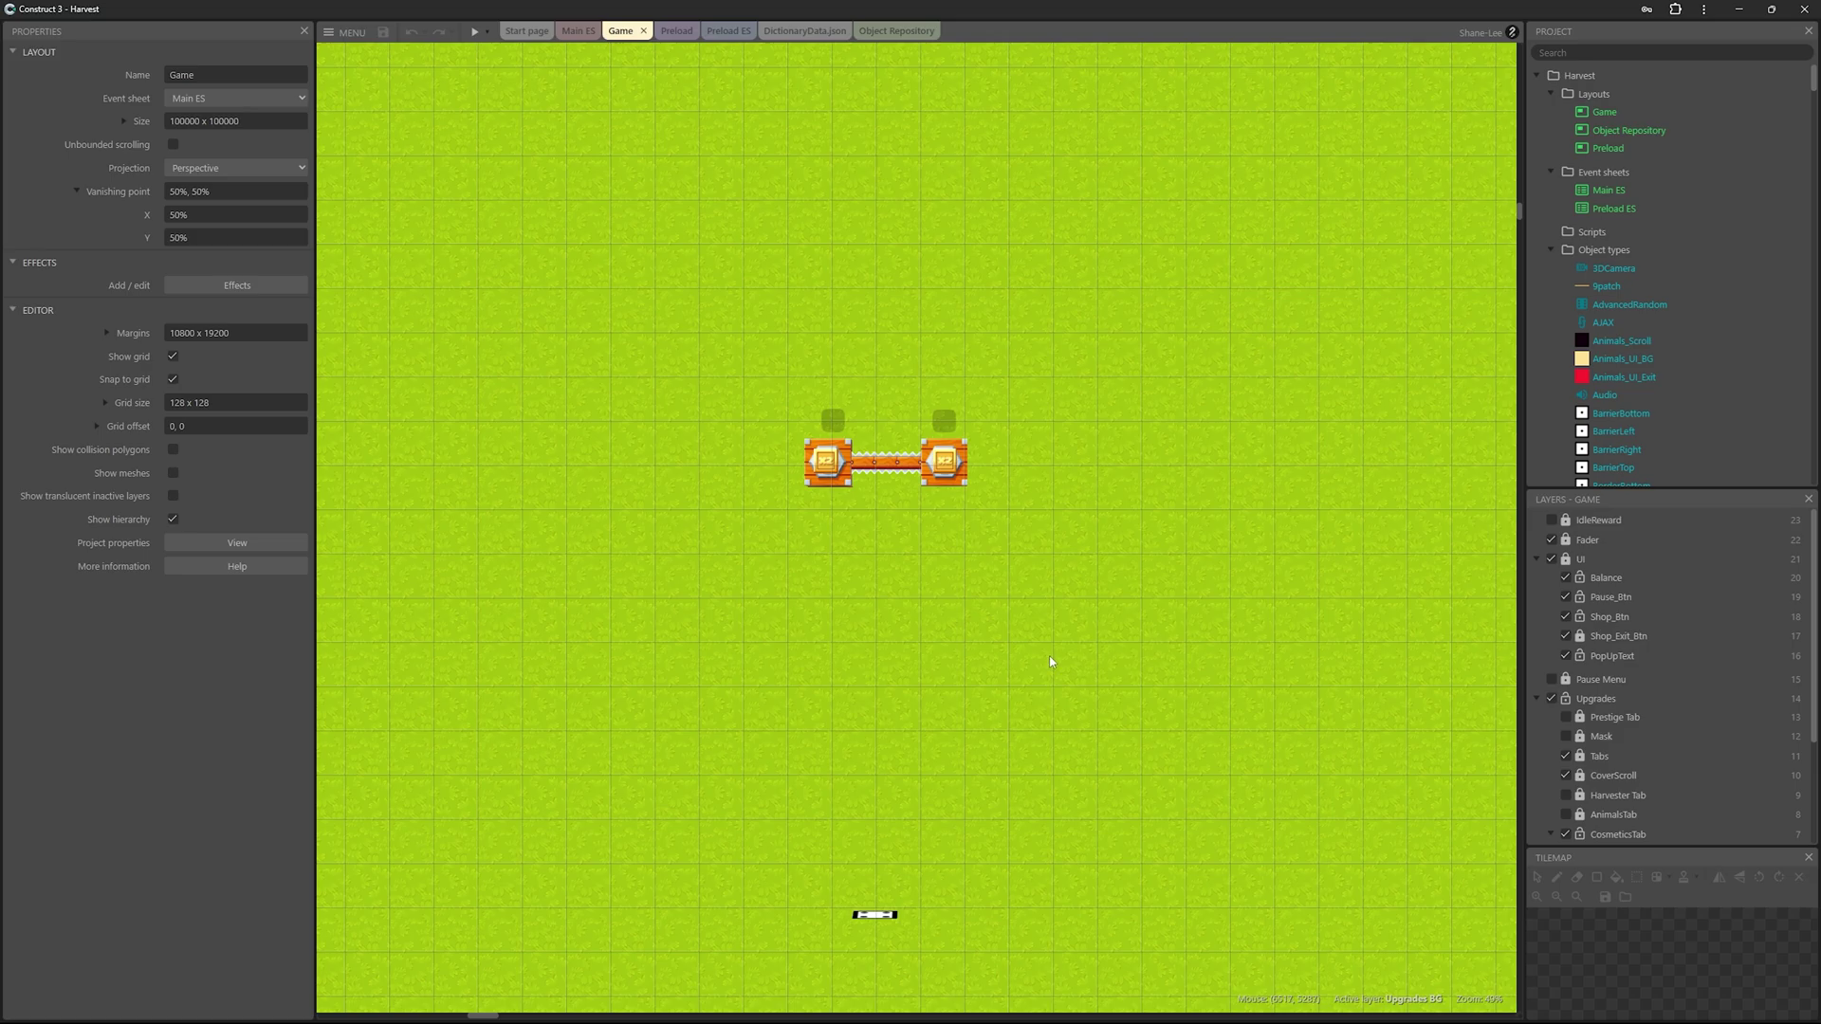
pyautogui.moveTo(905, 256); pyautogui.dragTo(926, 386, button='middle')
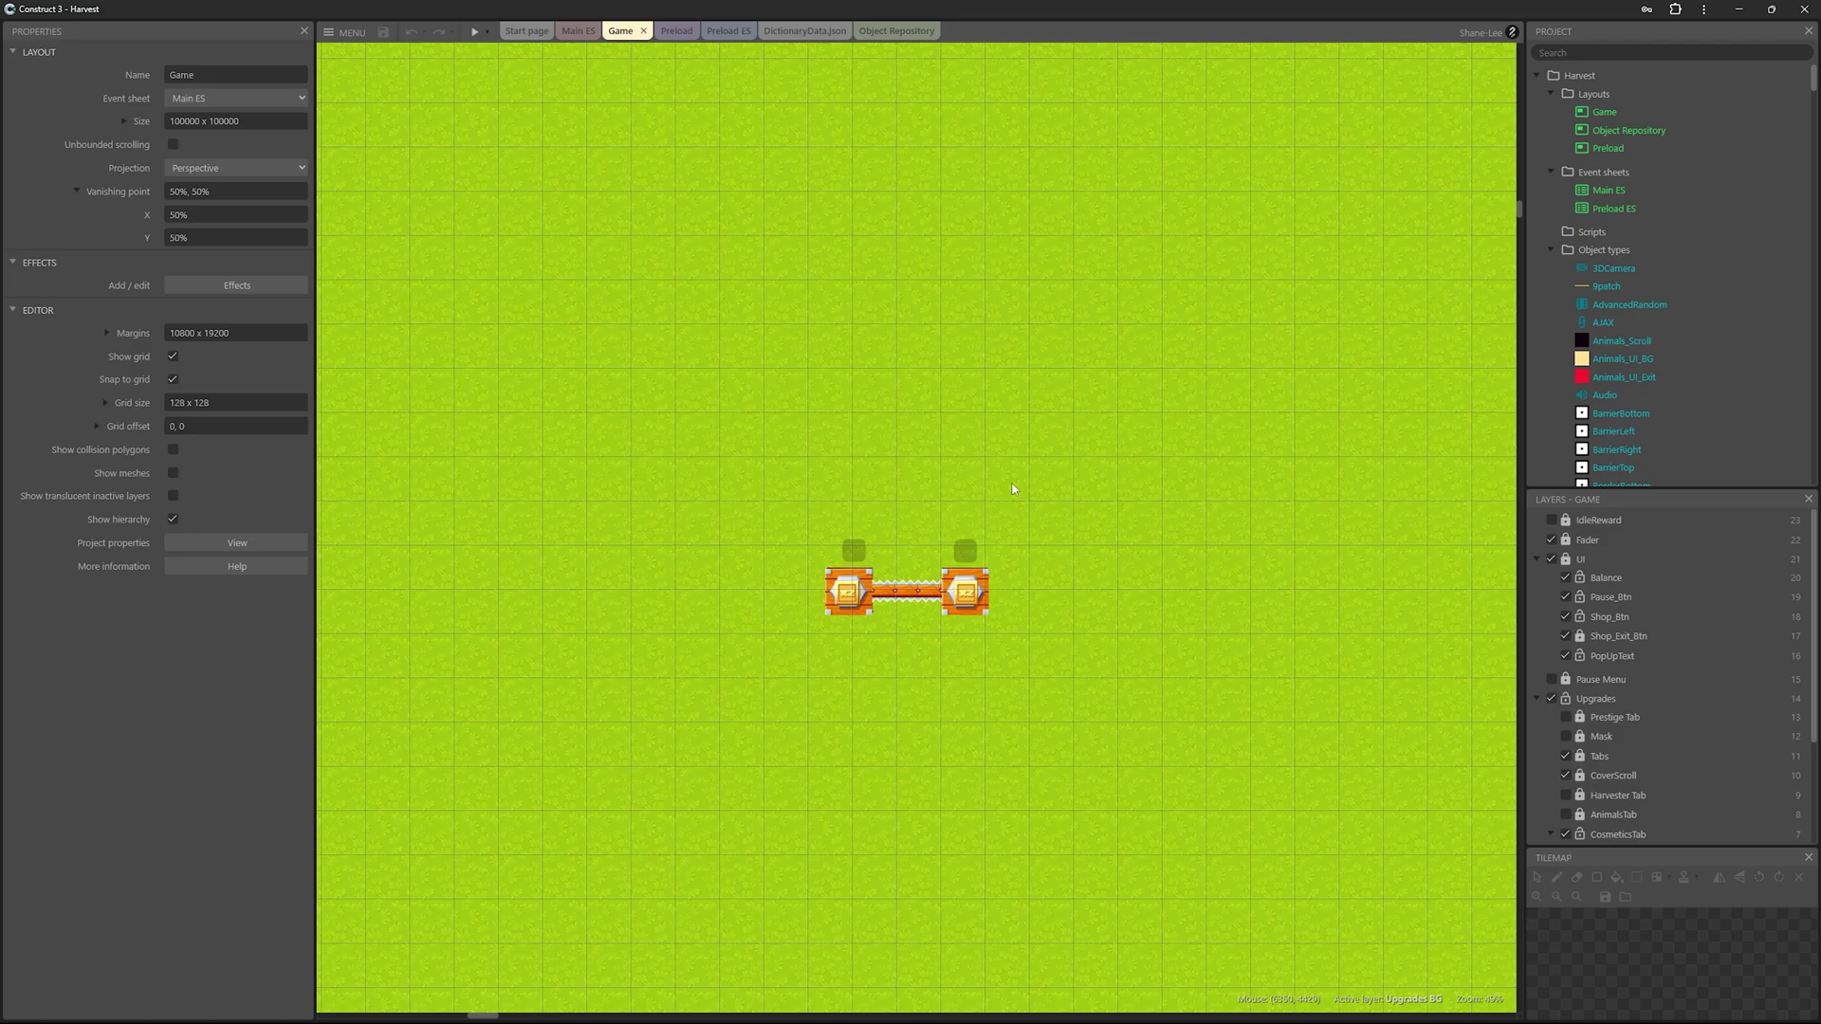
pyautogui.click(347, 32)
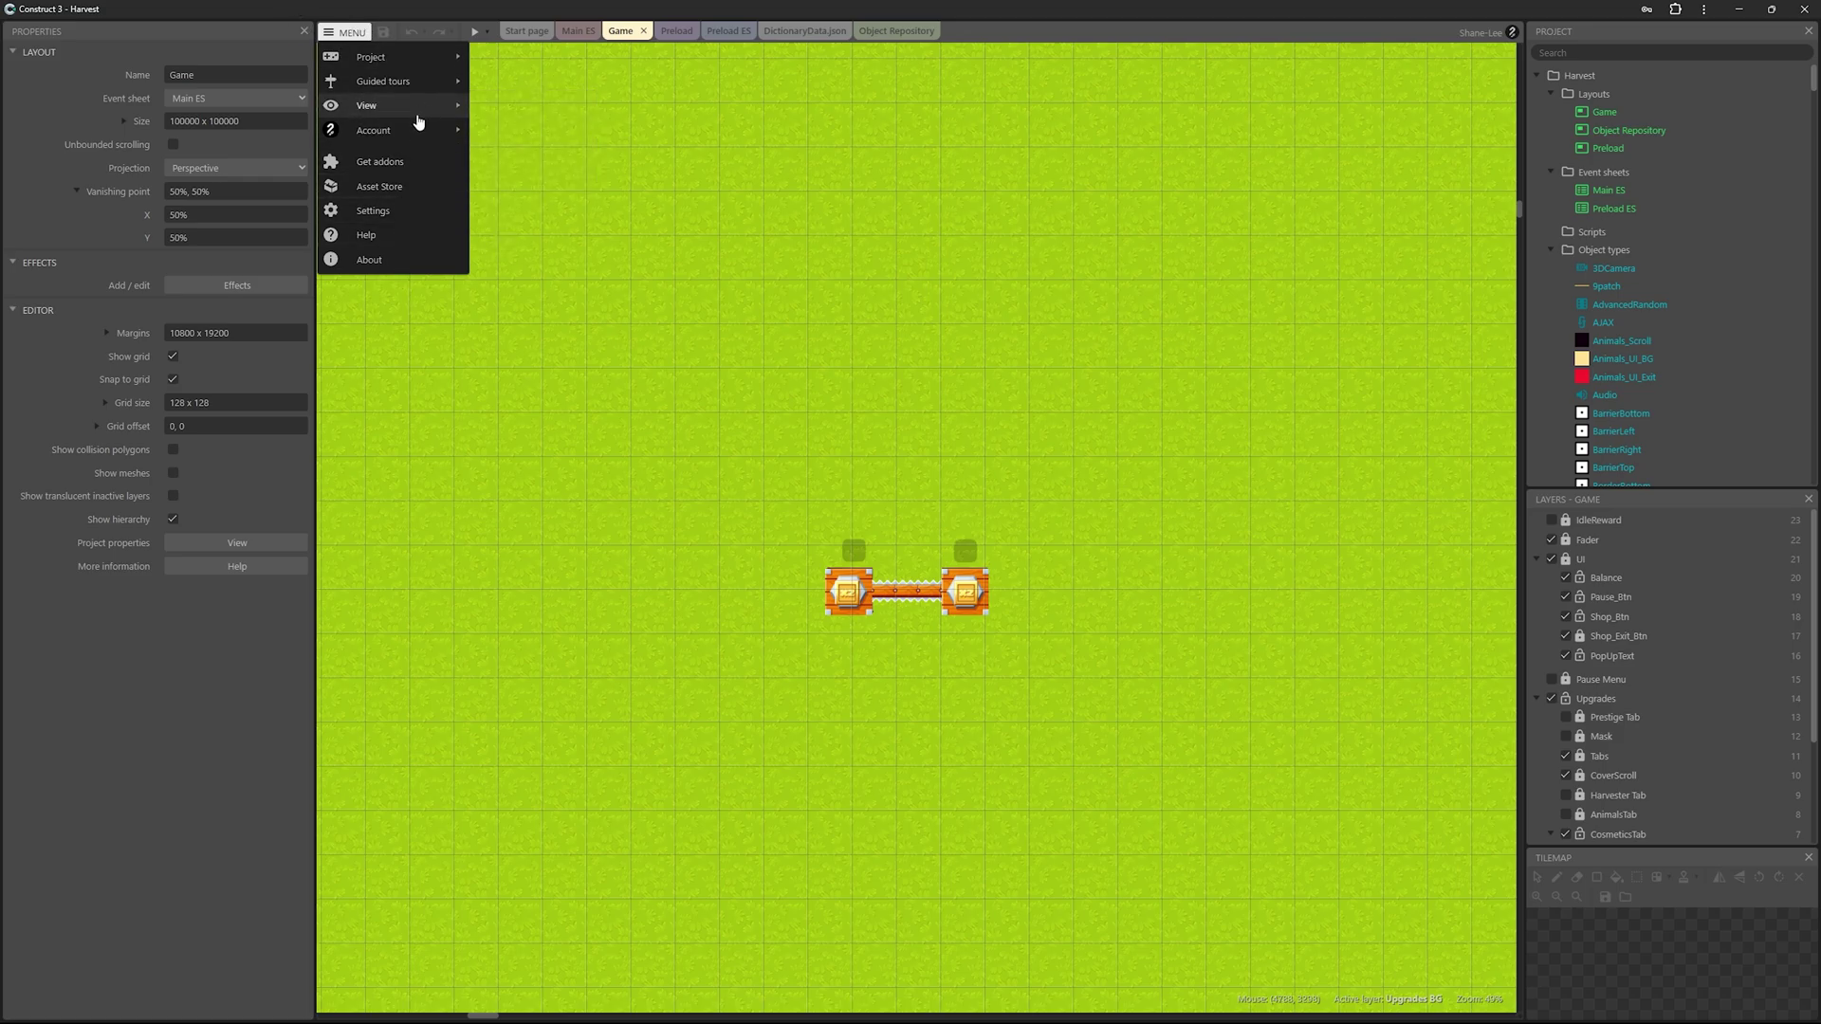
pyautogui.moveTo(422, 107)
pyautogui.click(555, 190)
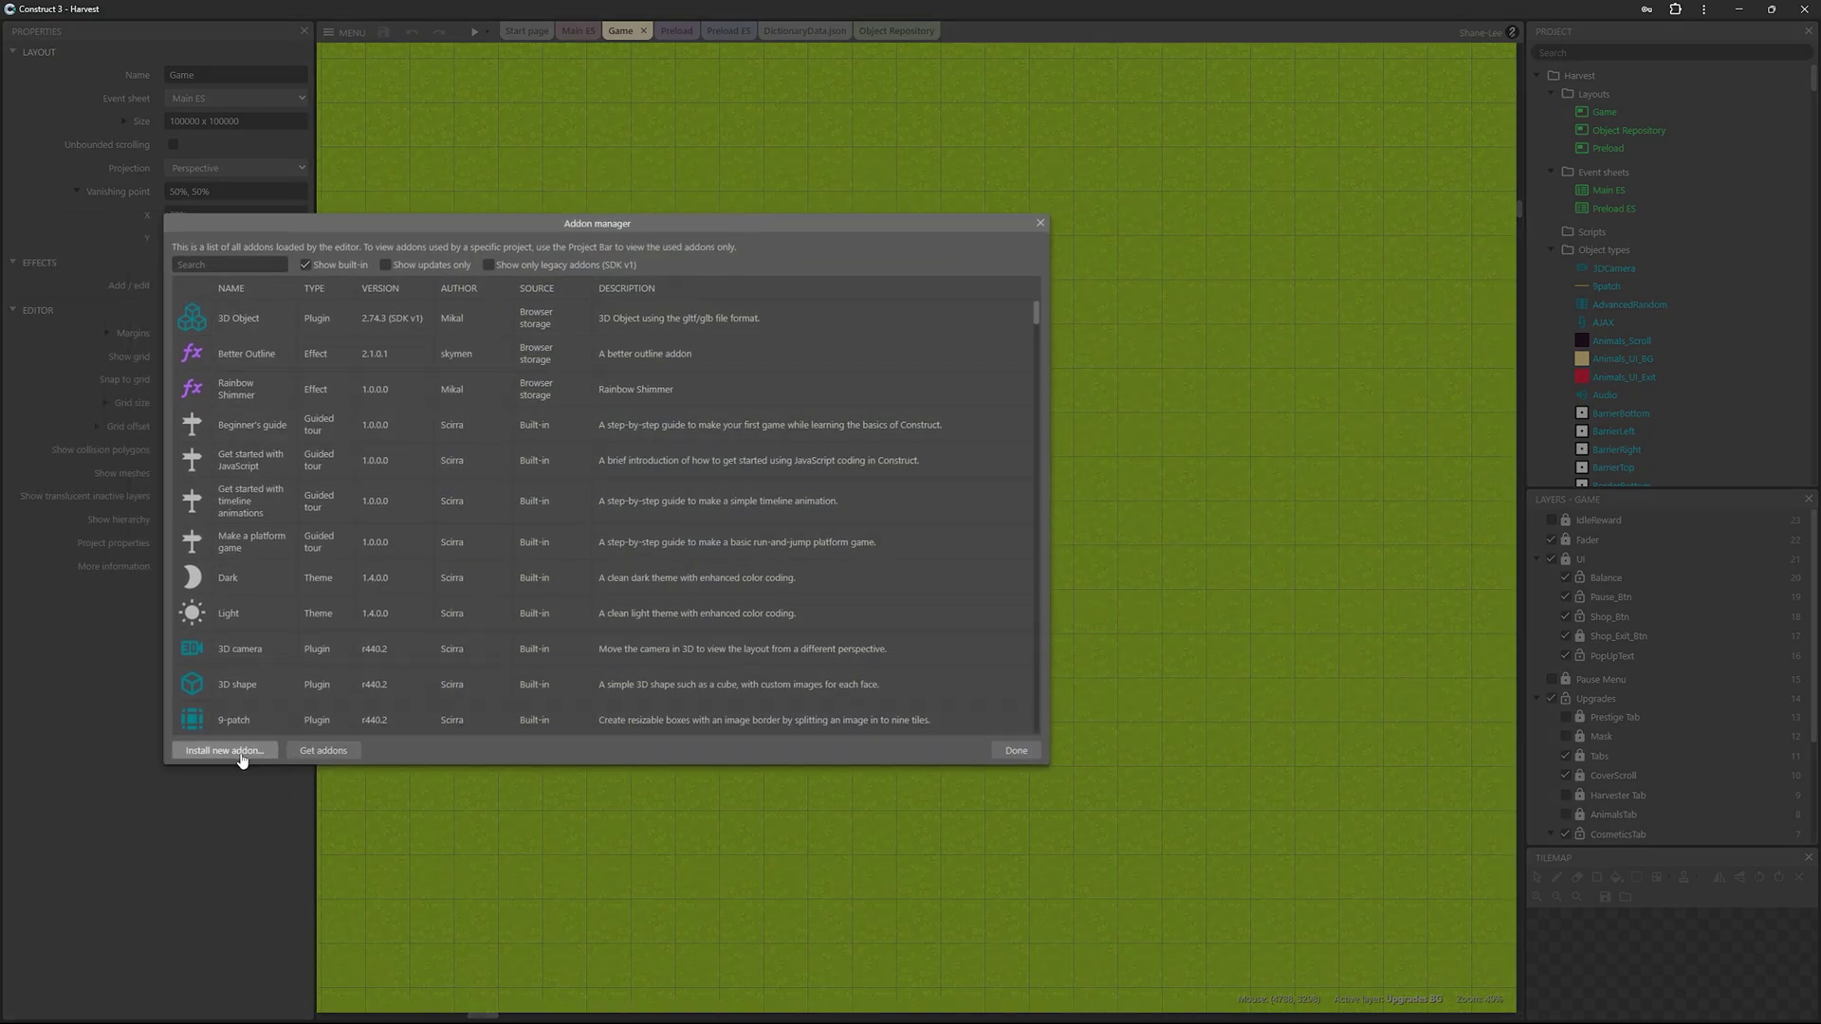
pyautogui.click(1013, 751)
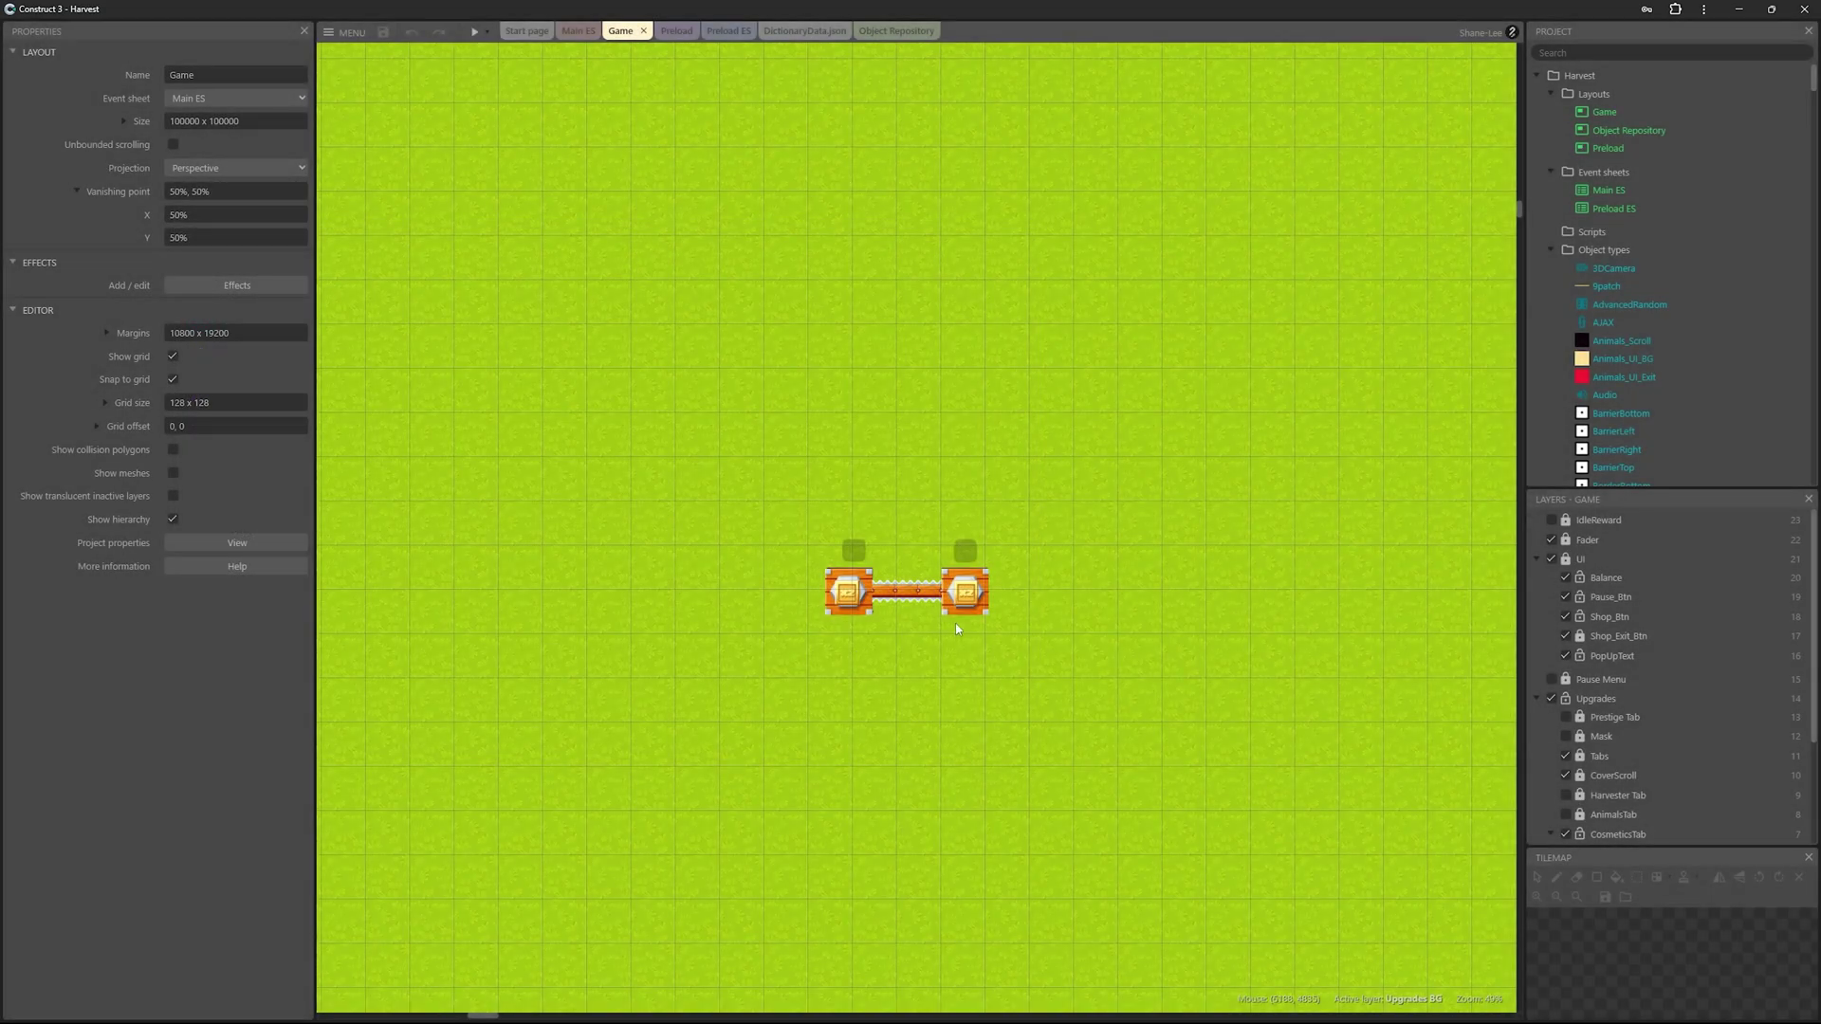
pyautogui.click(962, 577)
pyautogui.click(1040, 569)
pyautogui.click(964, 588)
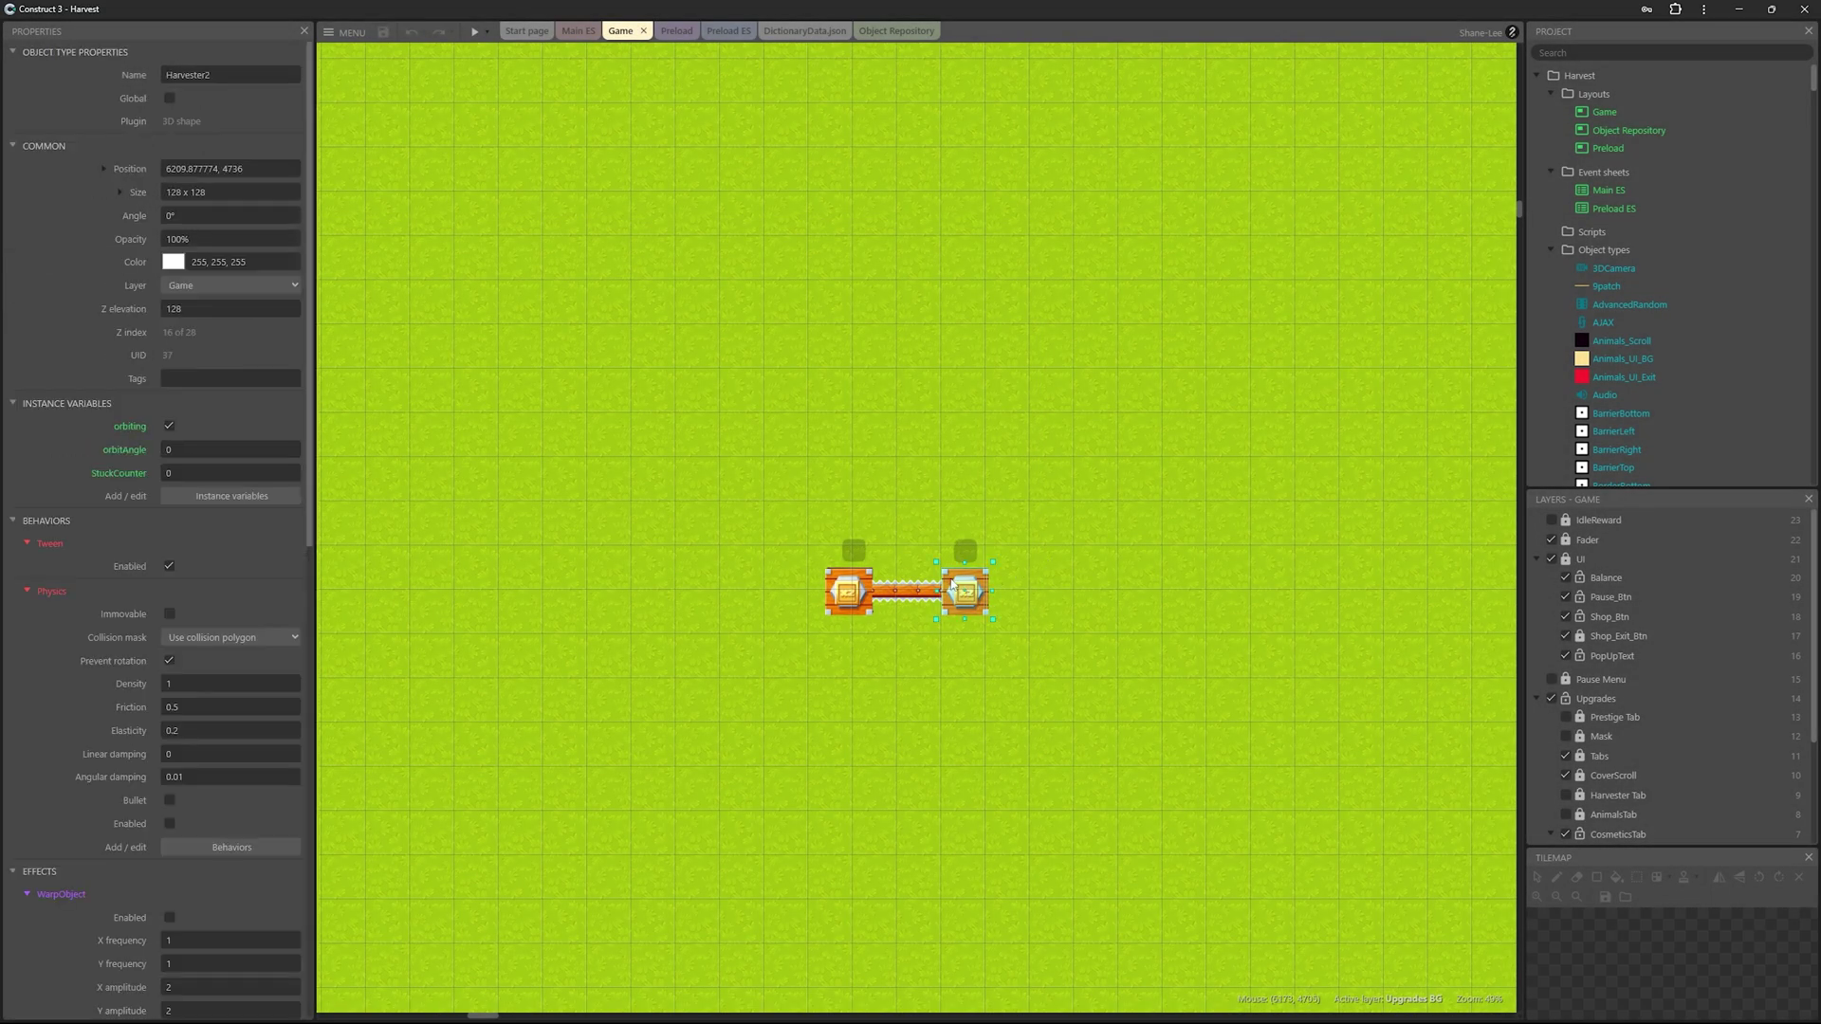
pyautogui.click(1006, 562)
# Step: Open the Object Repository layout
pyautogui.click(804, 30)
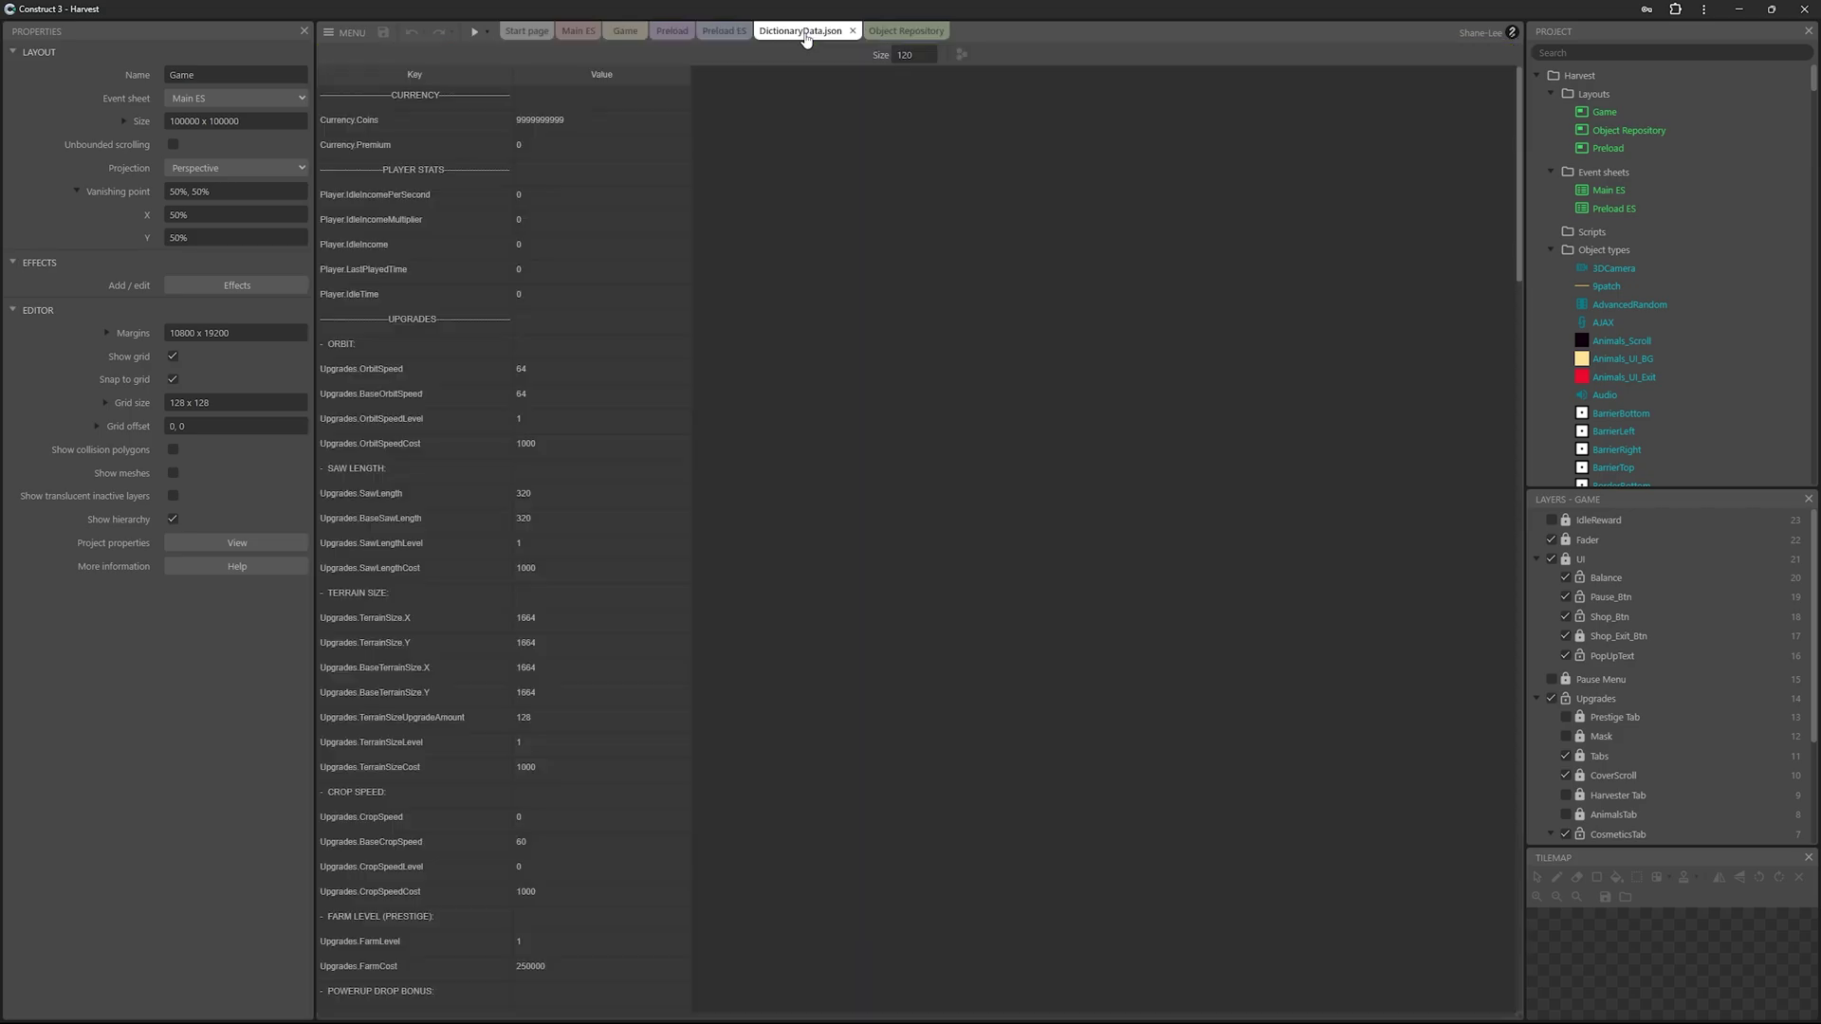
pyautogui.click(728, 31)
pyautogui.click(904, 31)
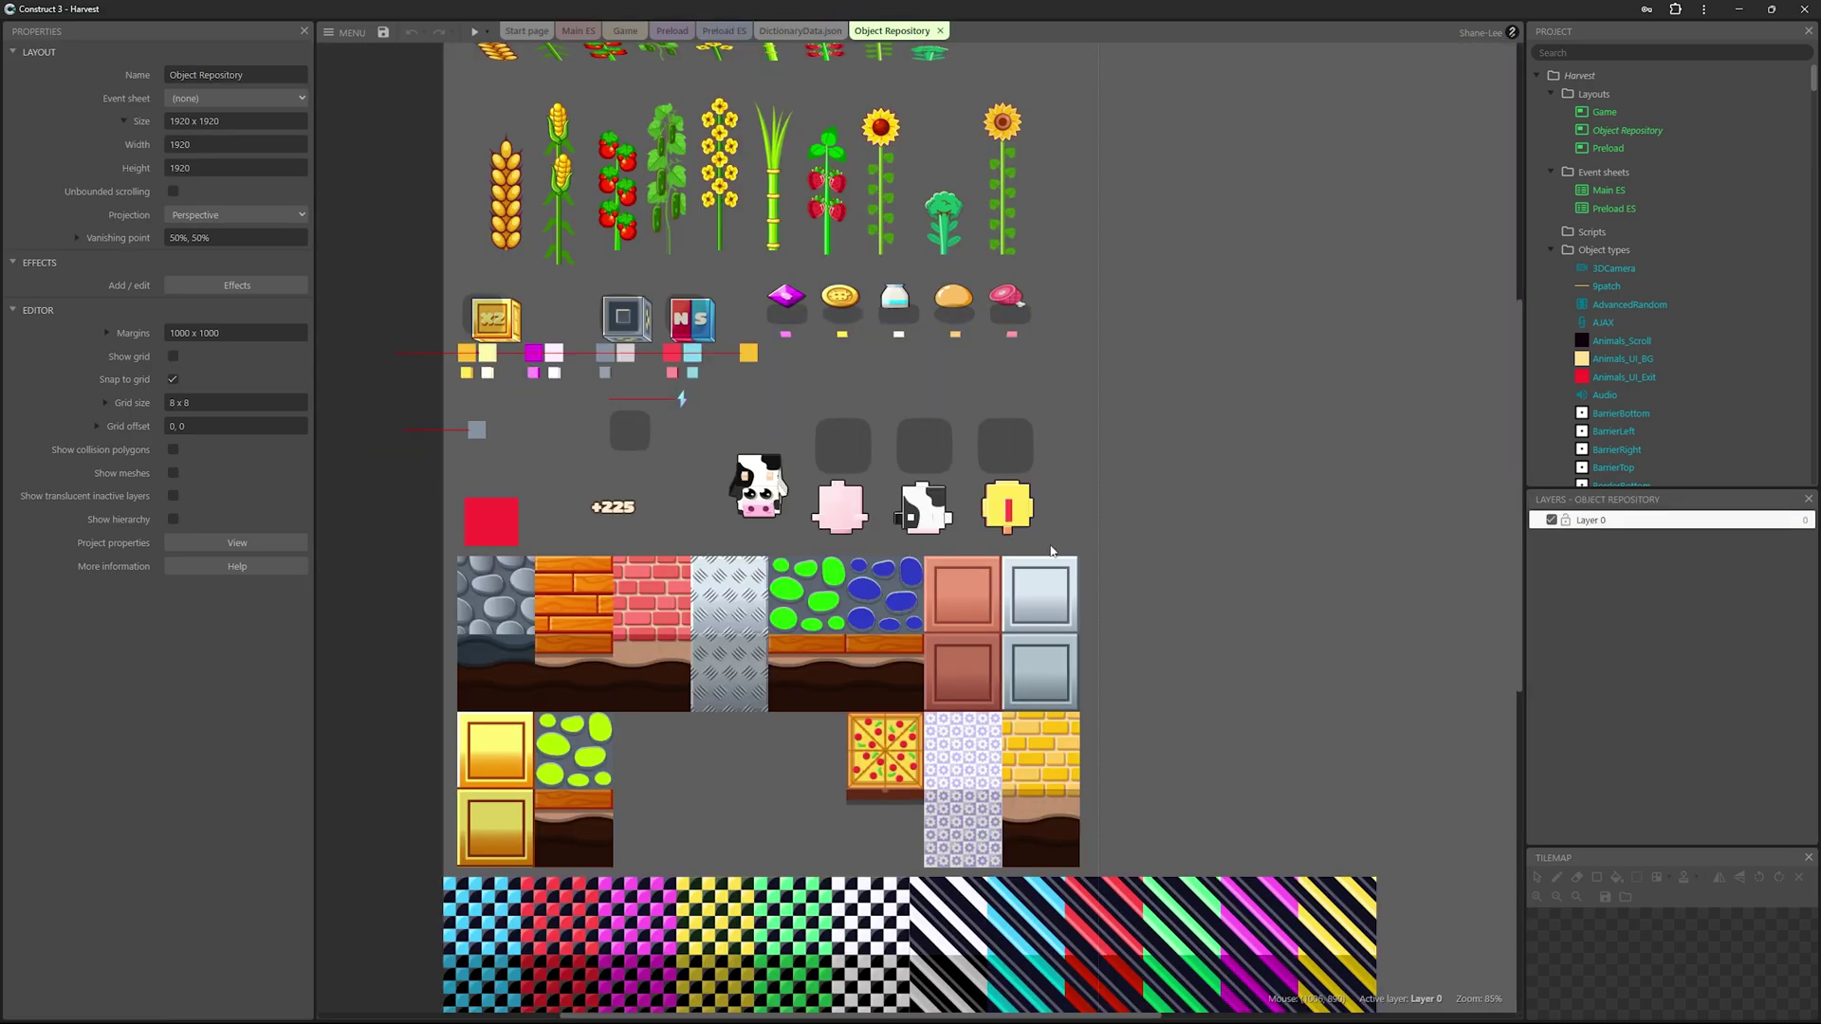
# Step: Examine the existing chicken, cow and pig 3D objects above the tile artwork in the Object Repository layout
pyautogui.keyDown('ctrl'); pyautogui.scroll(5, 1002, 449); pyautogui.keyUp('ctrl')
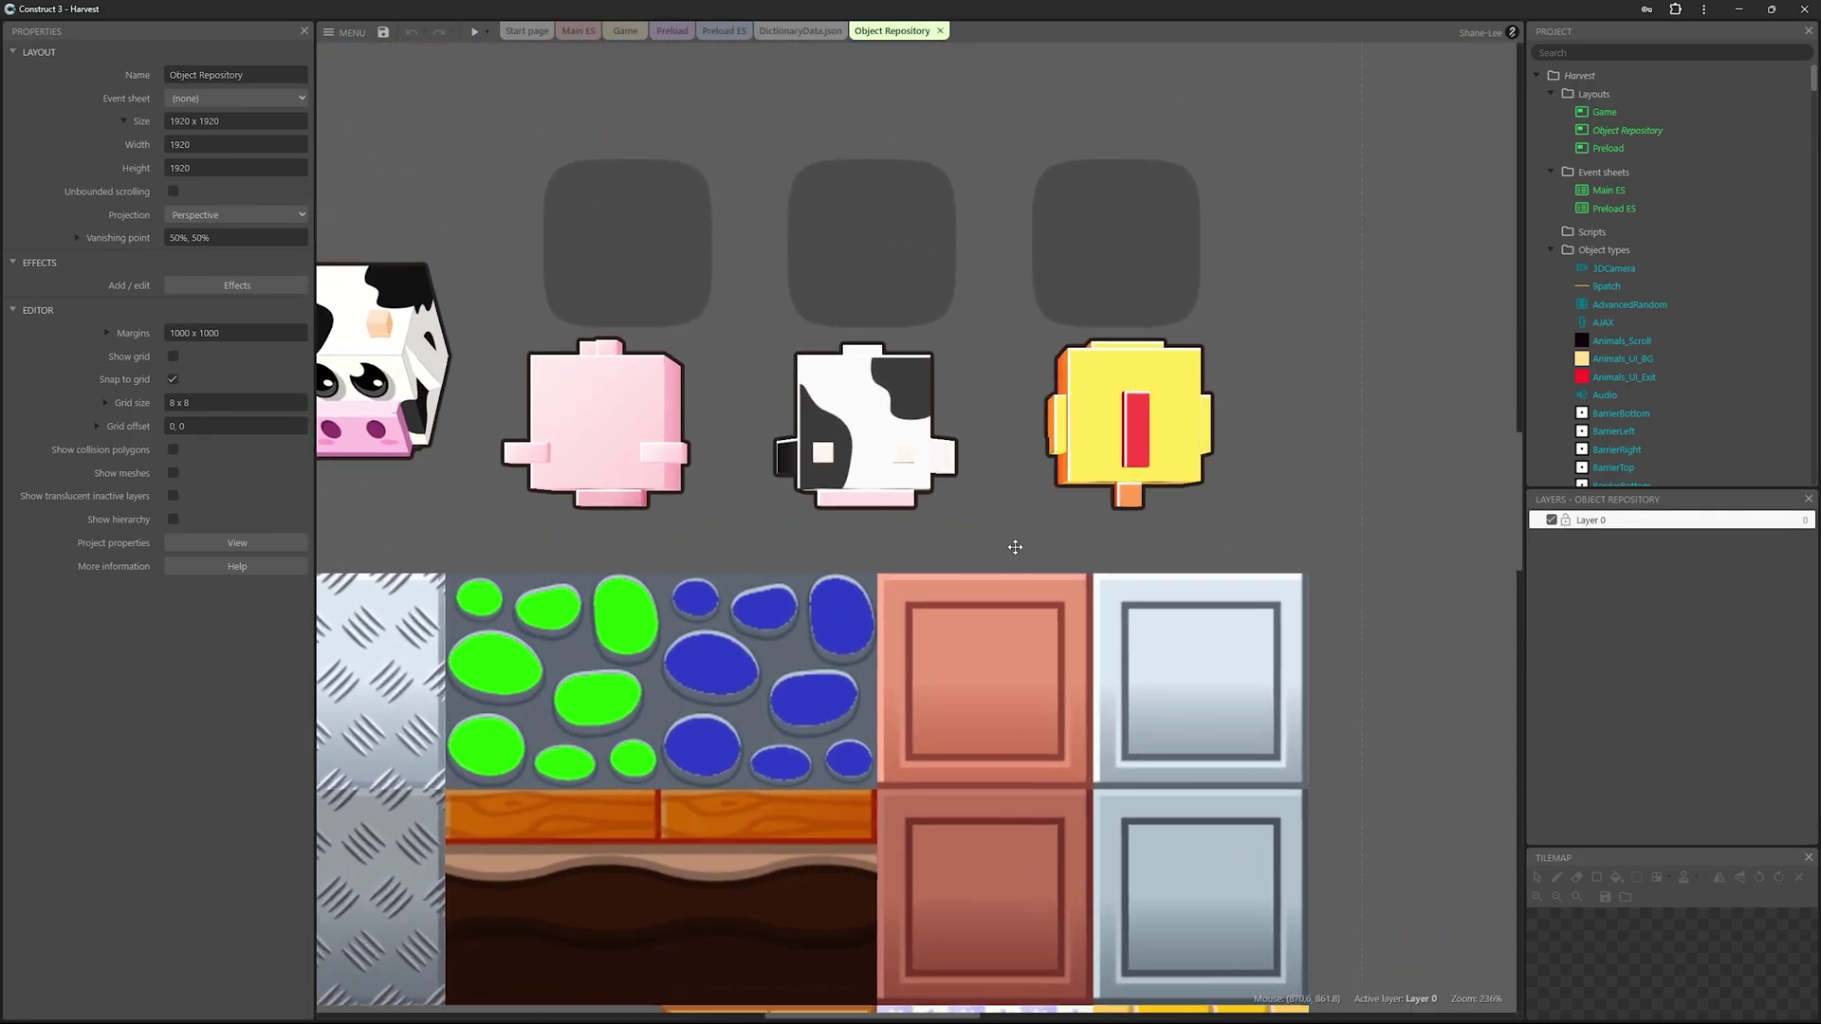
pyautogui.keyDown('ctrl'); pyautogui.scroll(-1, 1011, 544); pyautogui.keyUp('ctrl')
pyautogui.moveTo(999, 540); pyautogui.dragTo(975, 533, button='middle')
pyautogui.click(1077, 441)
pyautogui.click(907, 465)
pyautogui.click(1080, 453)
pyautogui.moveTo(1079, 453); pyautogui.dragTo(1089, 528, button='middle')
pyautogui.click(880, 553)
pyautogui.moveTo(880, 553); pyautogui.dragTo(1036, 576, button='middle')
pyautogui.click(545, 464)
pyautogui.moveTo(545, 465); pyautogui.dragTo(849, 422, button='middle')
pyautogui.keyDown('ctrl'); pyautogui.scroll(2, 859, 427); pyautogui.keyUp('ctrl')
pyautogui.click(652, 455)
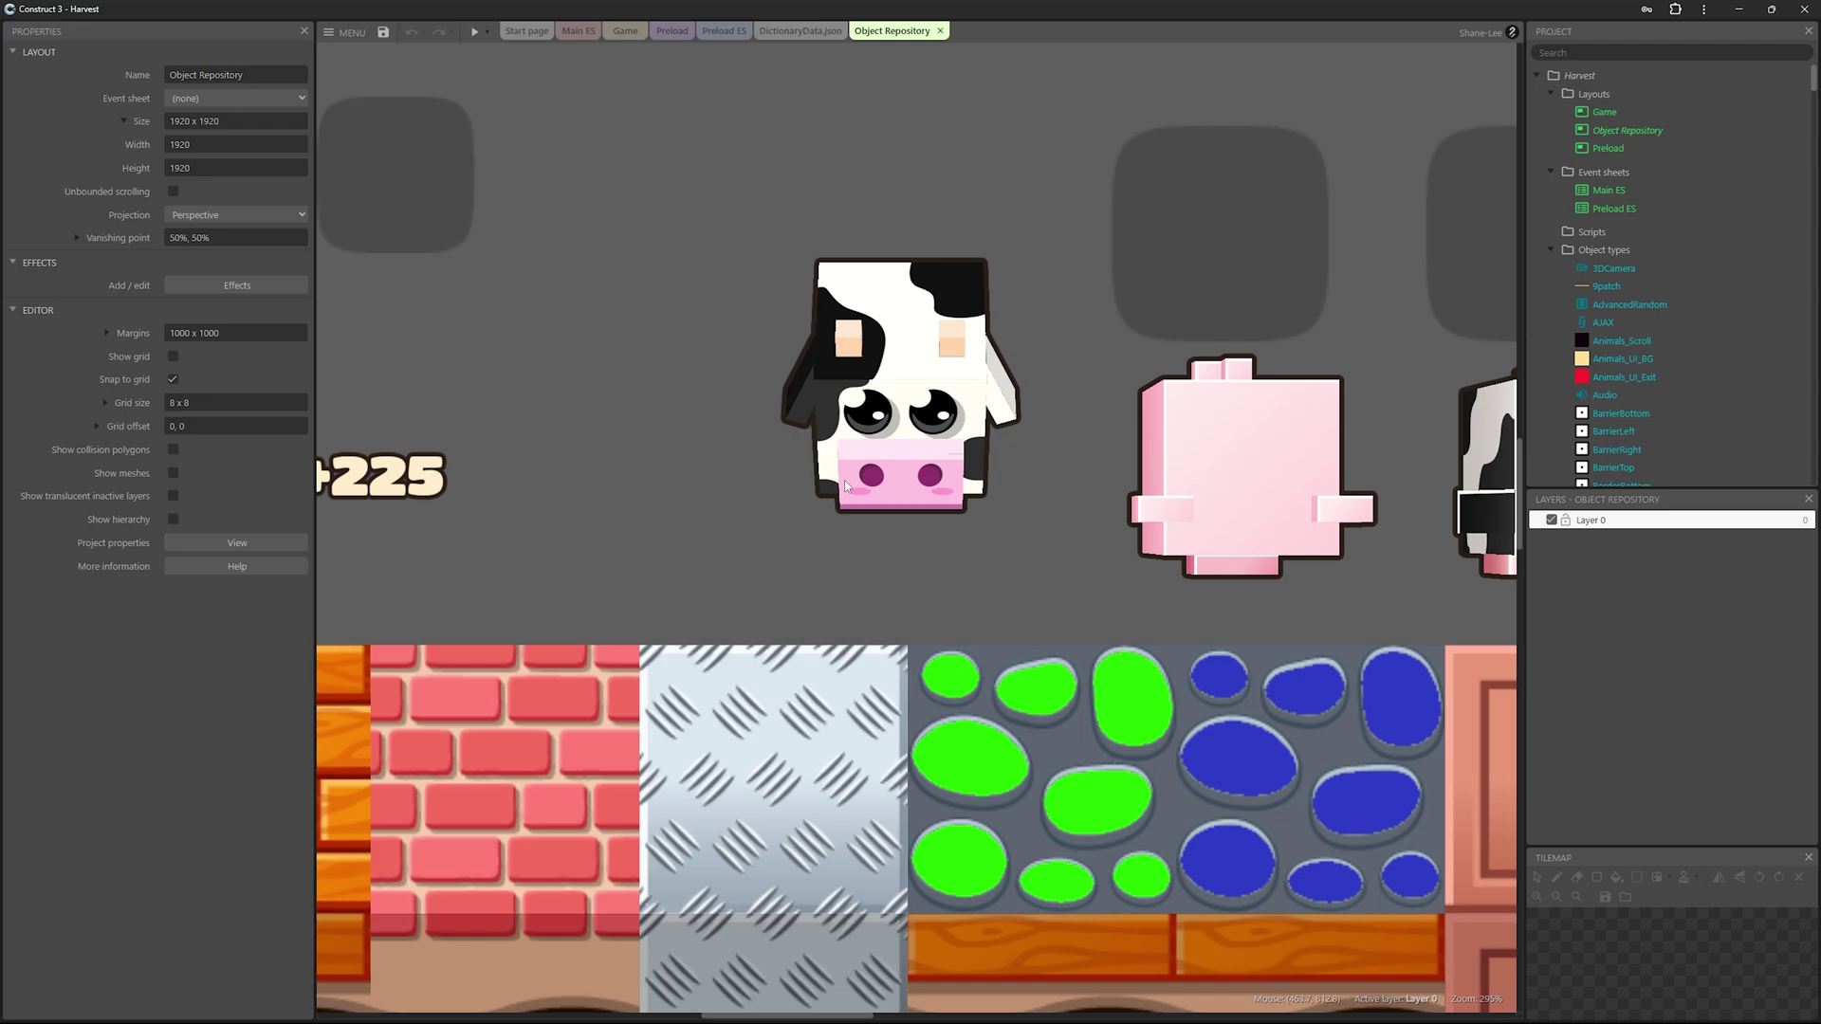
# Step: Select the cow-textured Sheep3D object and move it to position 544, 840
pyautogui.rightClick(699, 462)
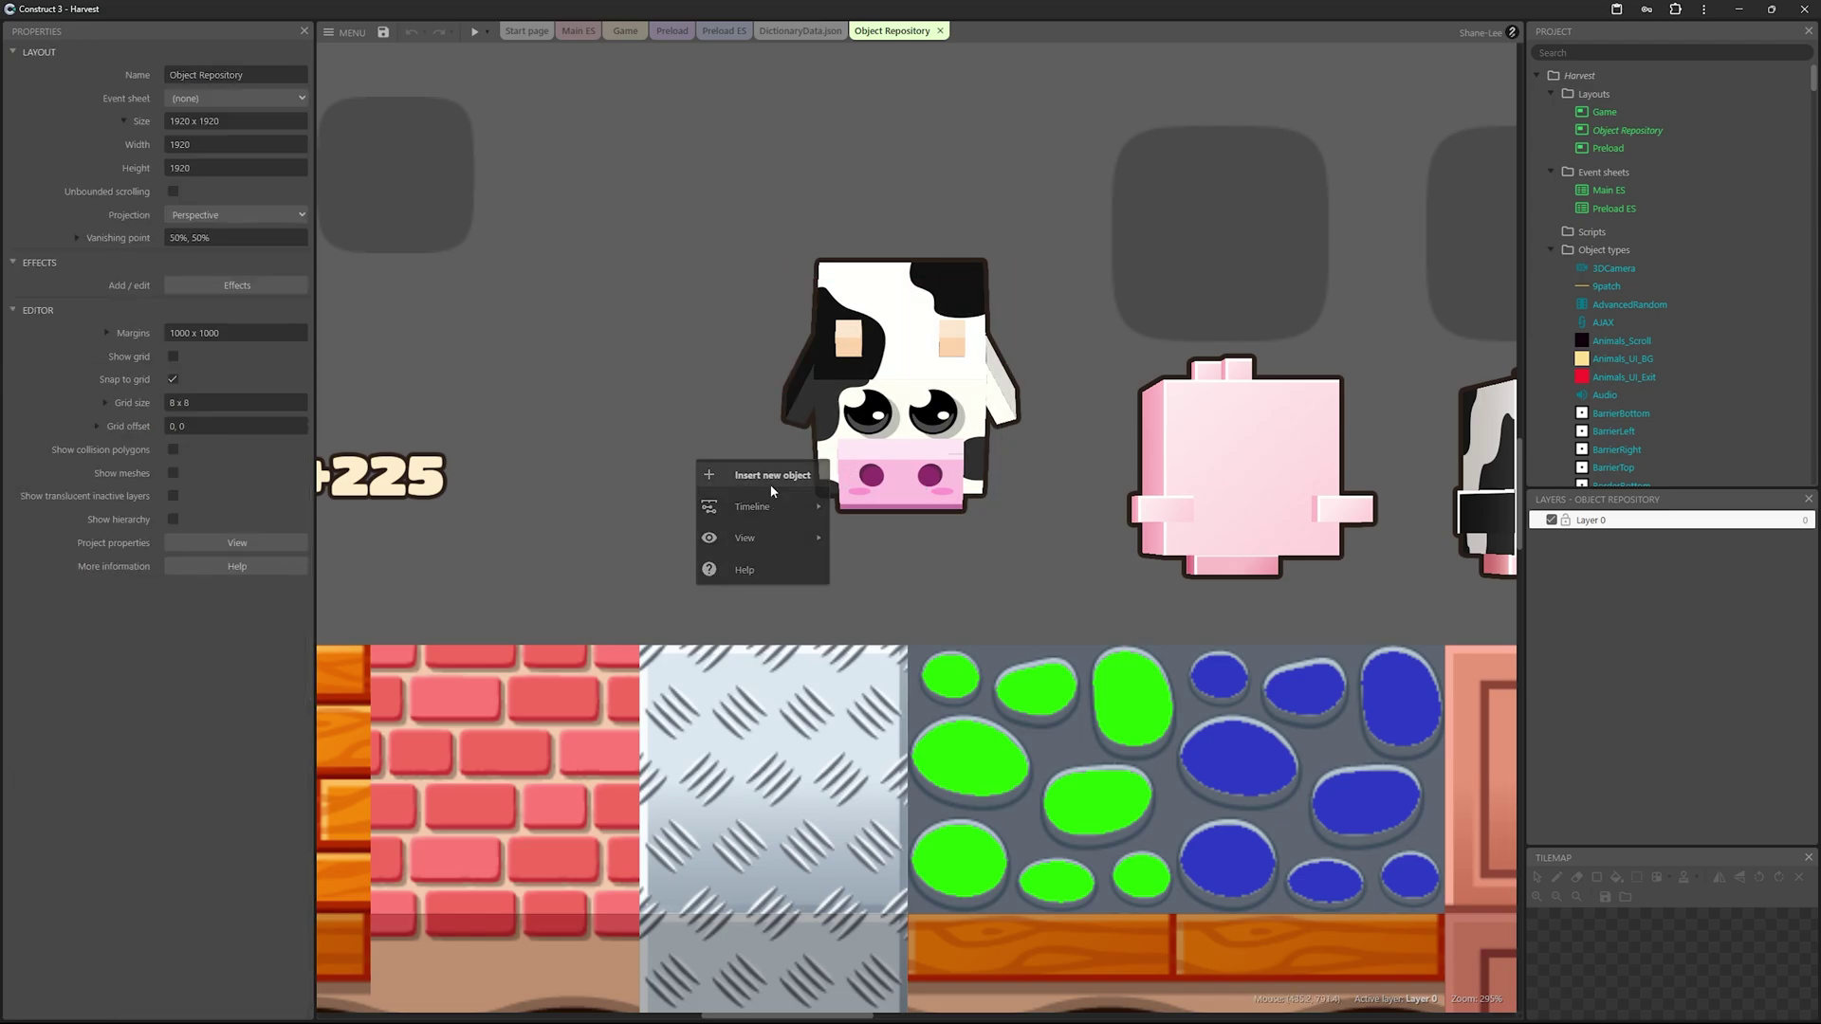
pyautogui.click(759, 474)
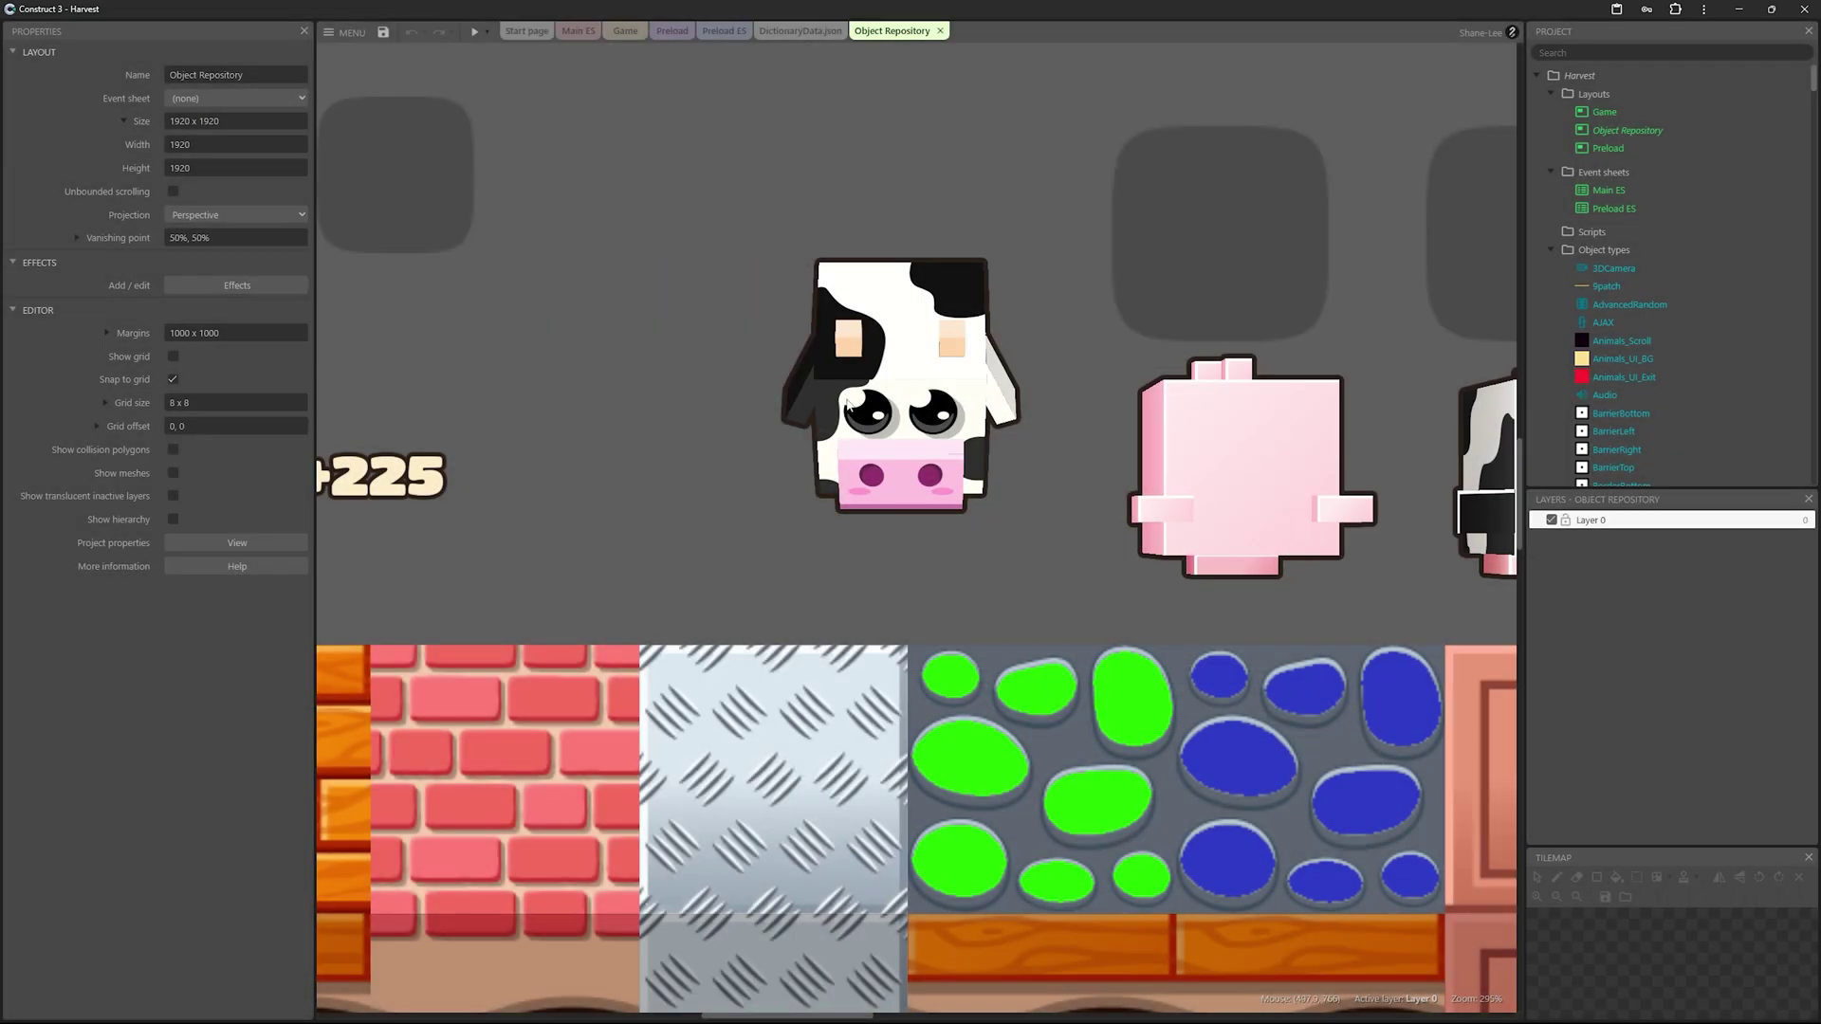
pyautogui.click(879, 398)
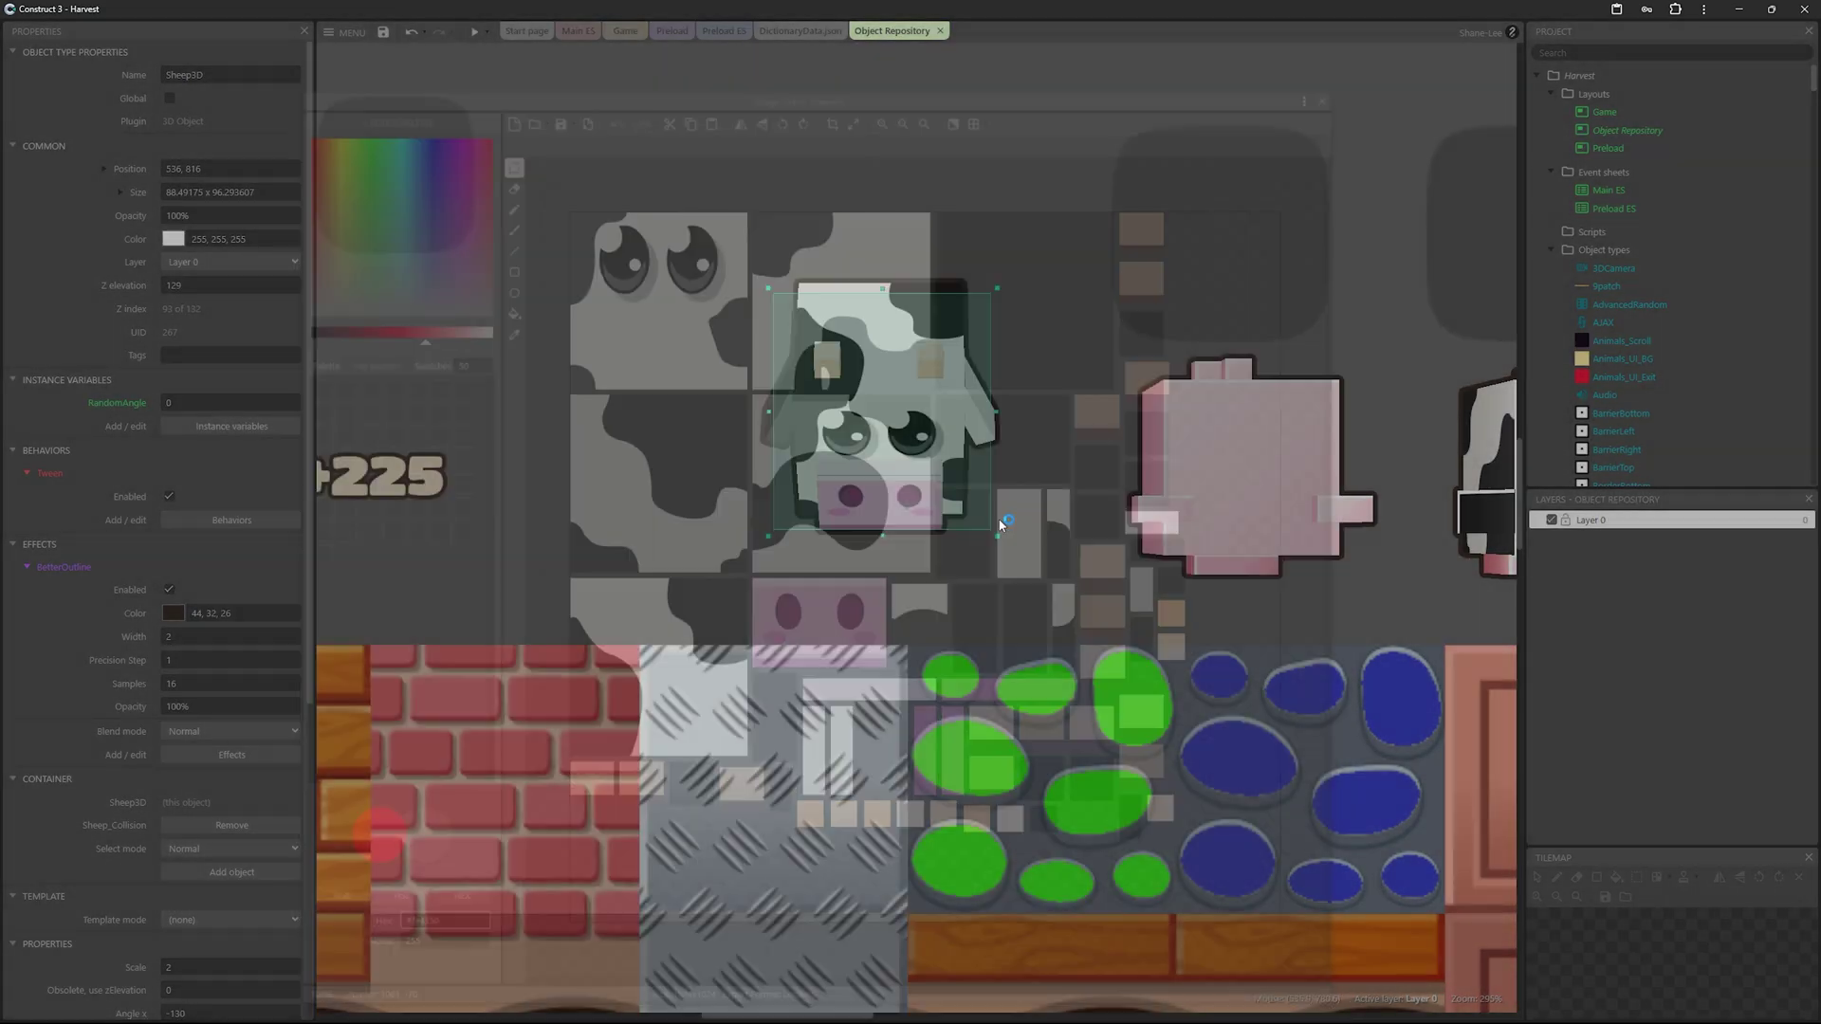
pyautogui.moveTo(855, 441); pyautogui.dragTo(917, 483)
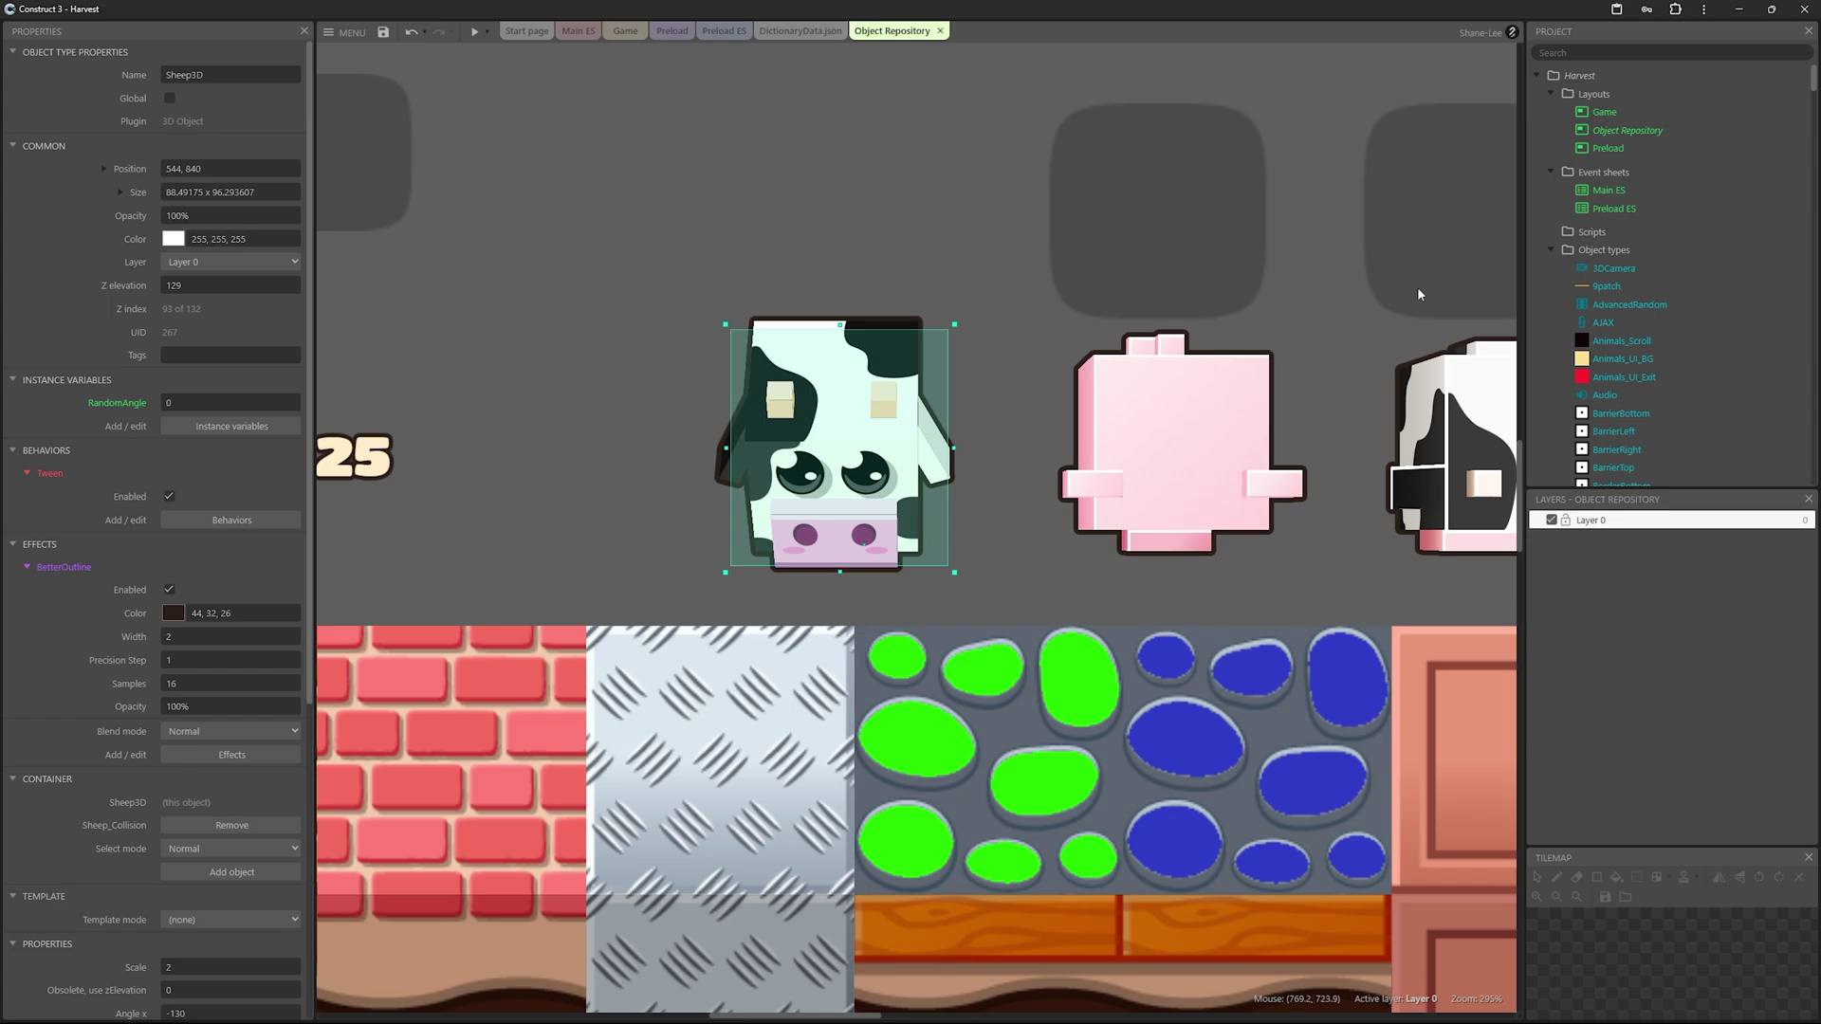
# Step: Look through the project's Files folder for the existing animal glTF models
pyautogui.scroll(-15, 1649, 214)
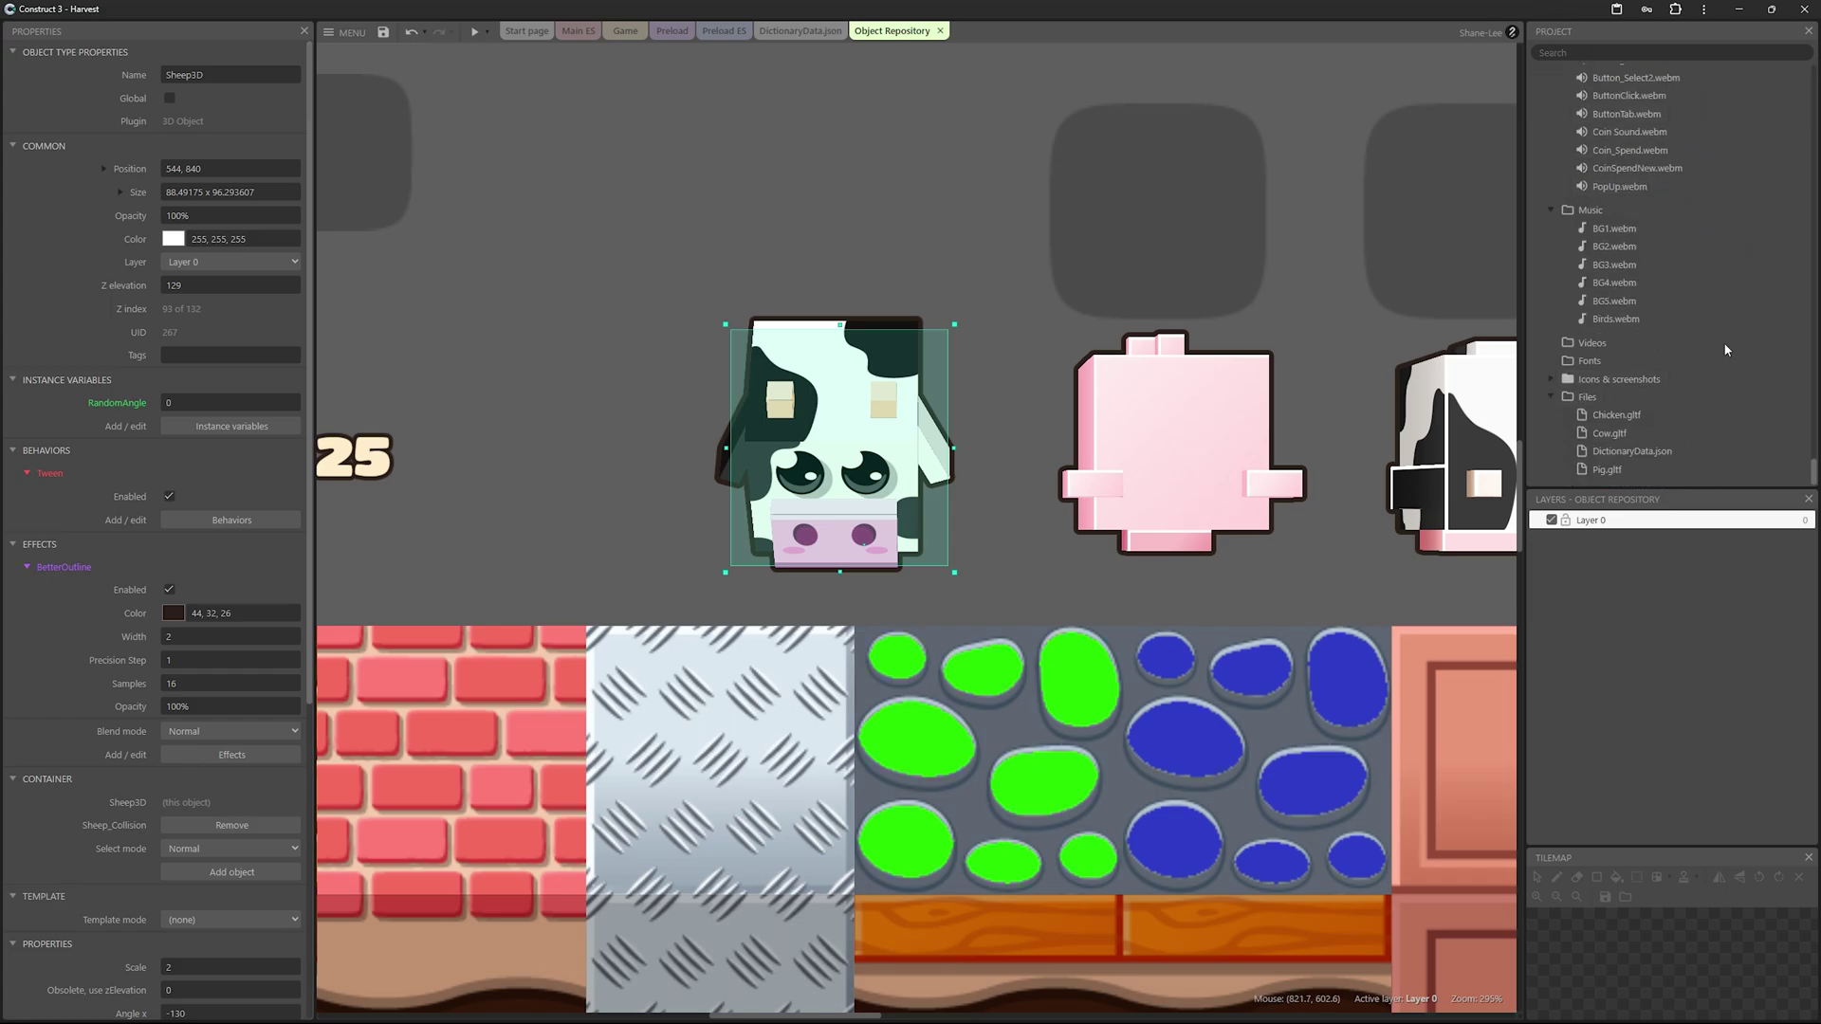
pyautogui.scroll(2, 1669, 322)
pyautogui.scroll(-2, 1670, 322)
pyautogui.doubleClick(1587, 398)
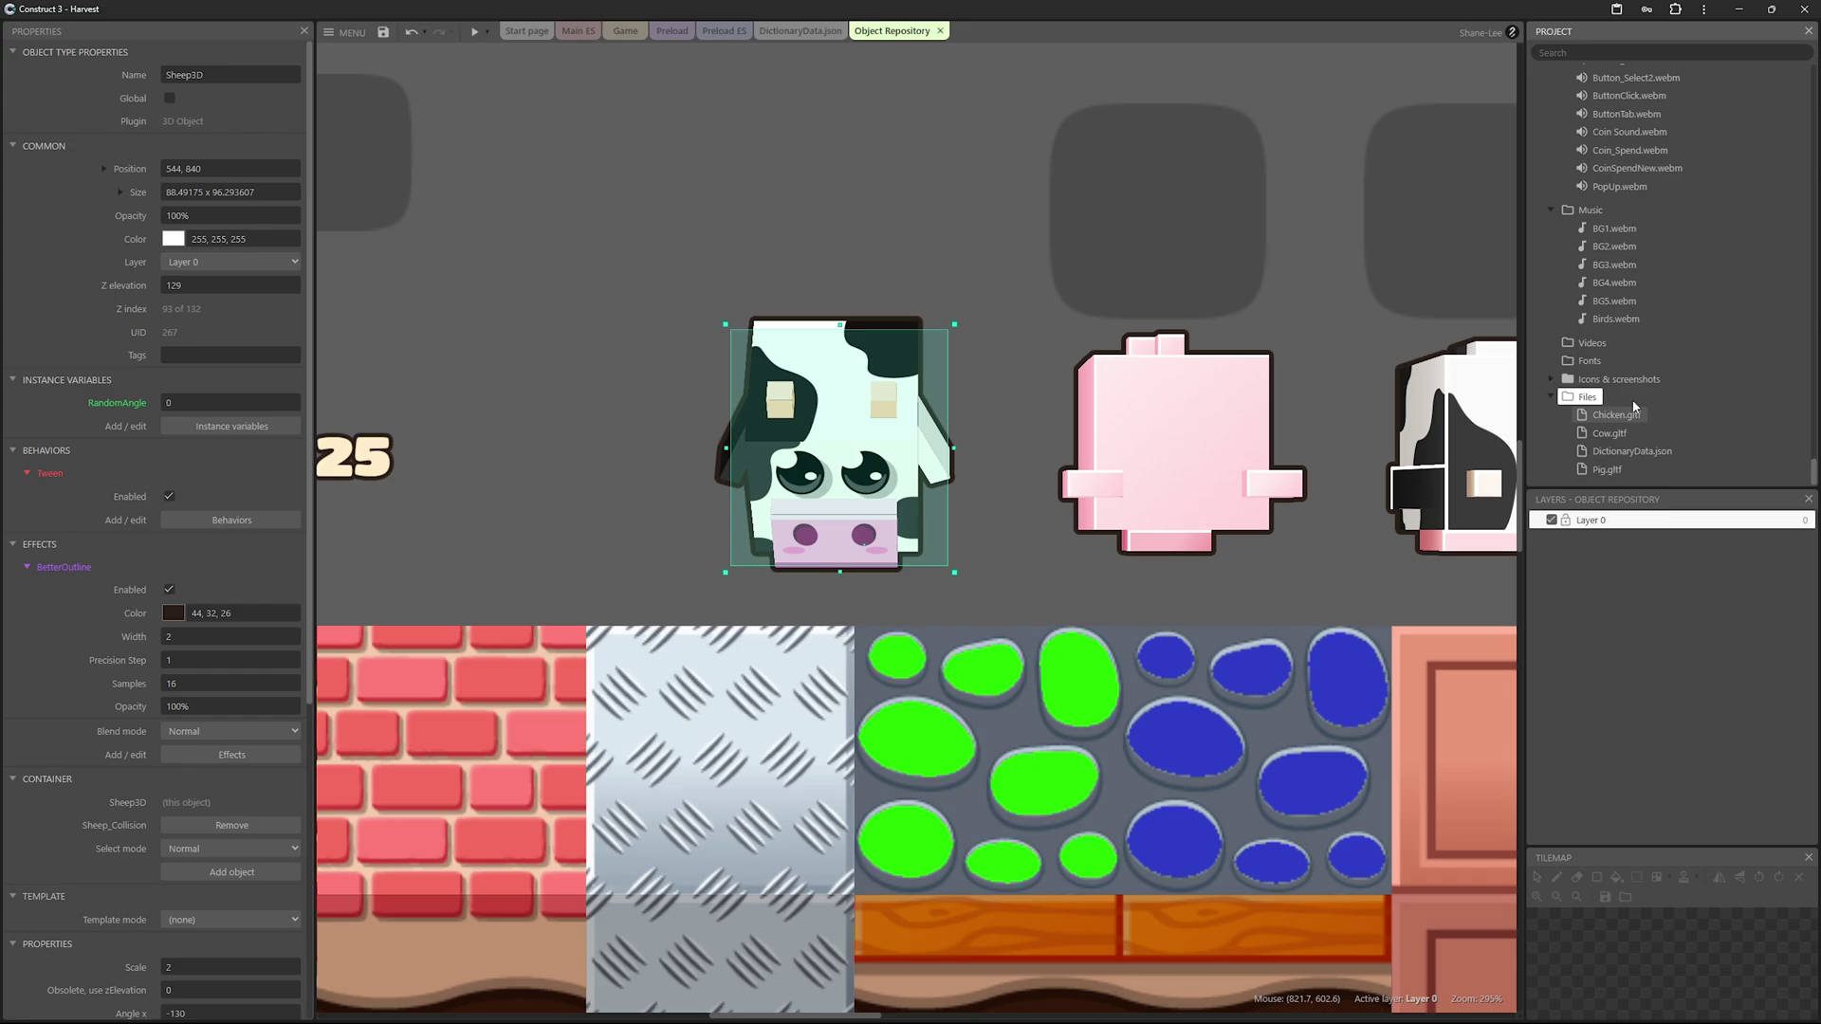
pyautogui.click(1617, 418)
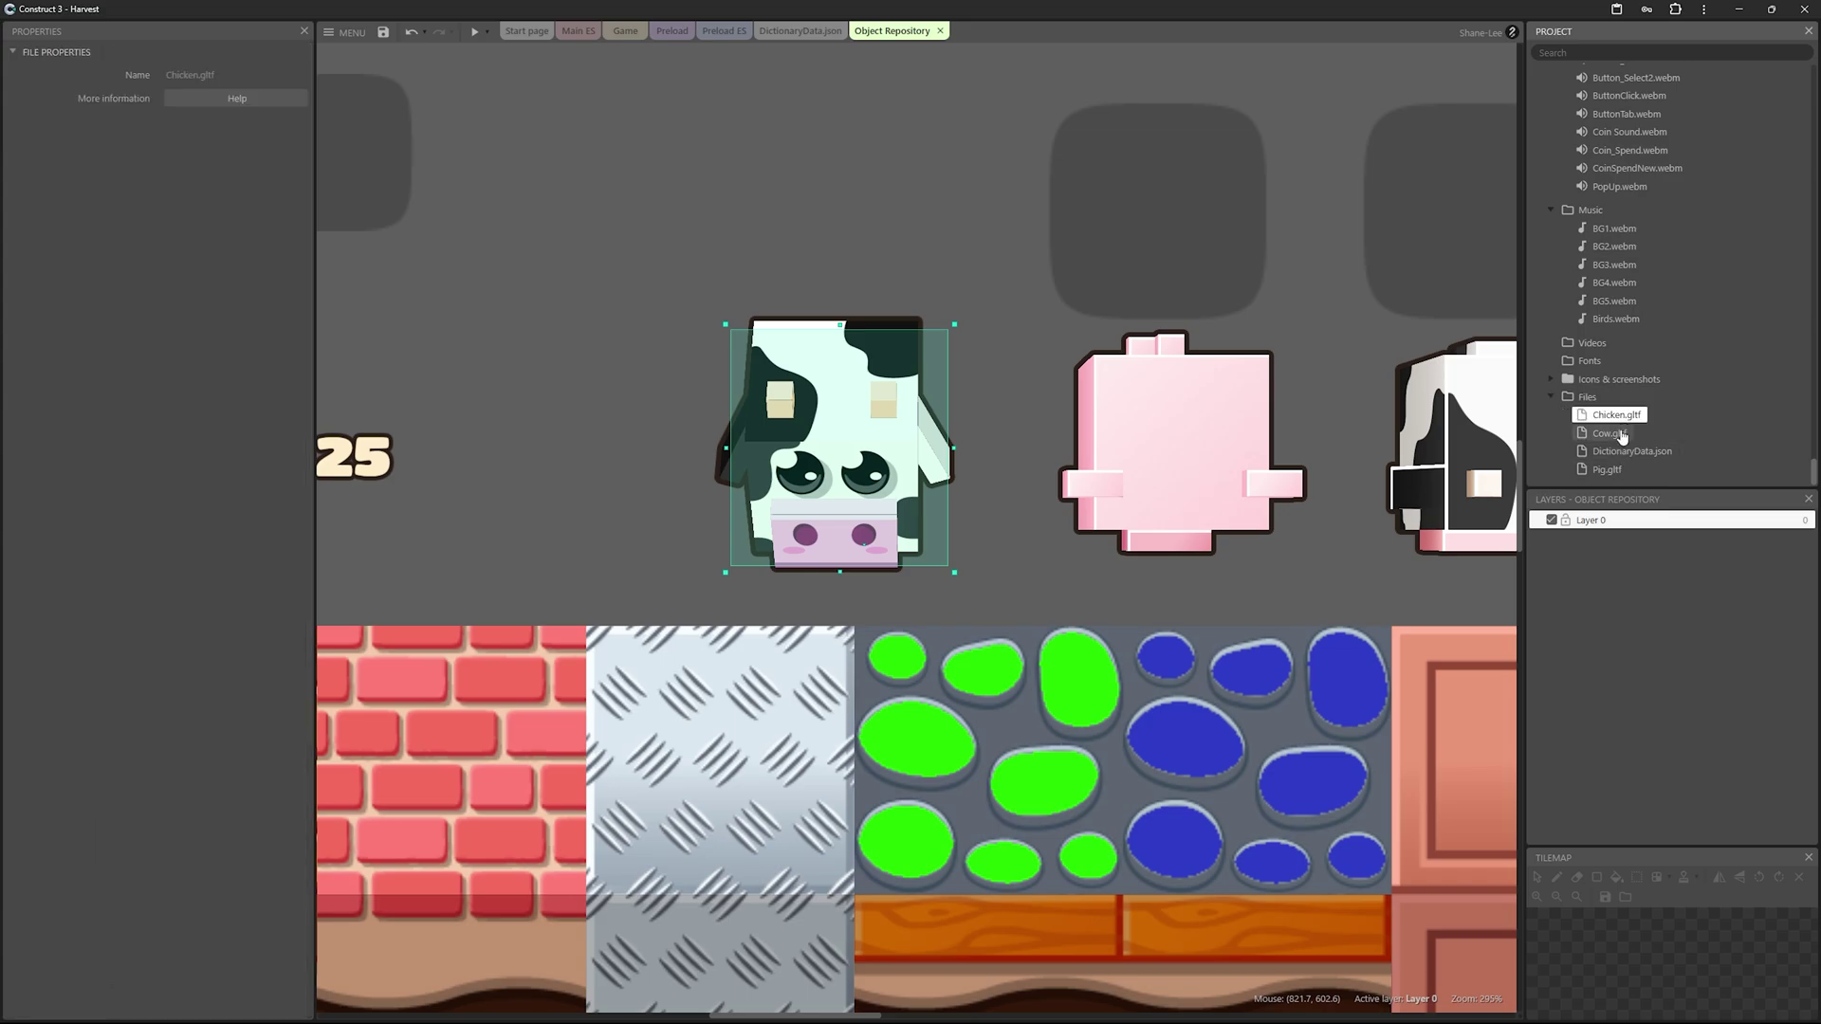
pyautogui.click(1612, 434)
pyautogui.click(1620, 452)
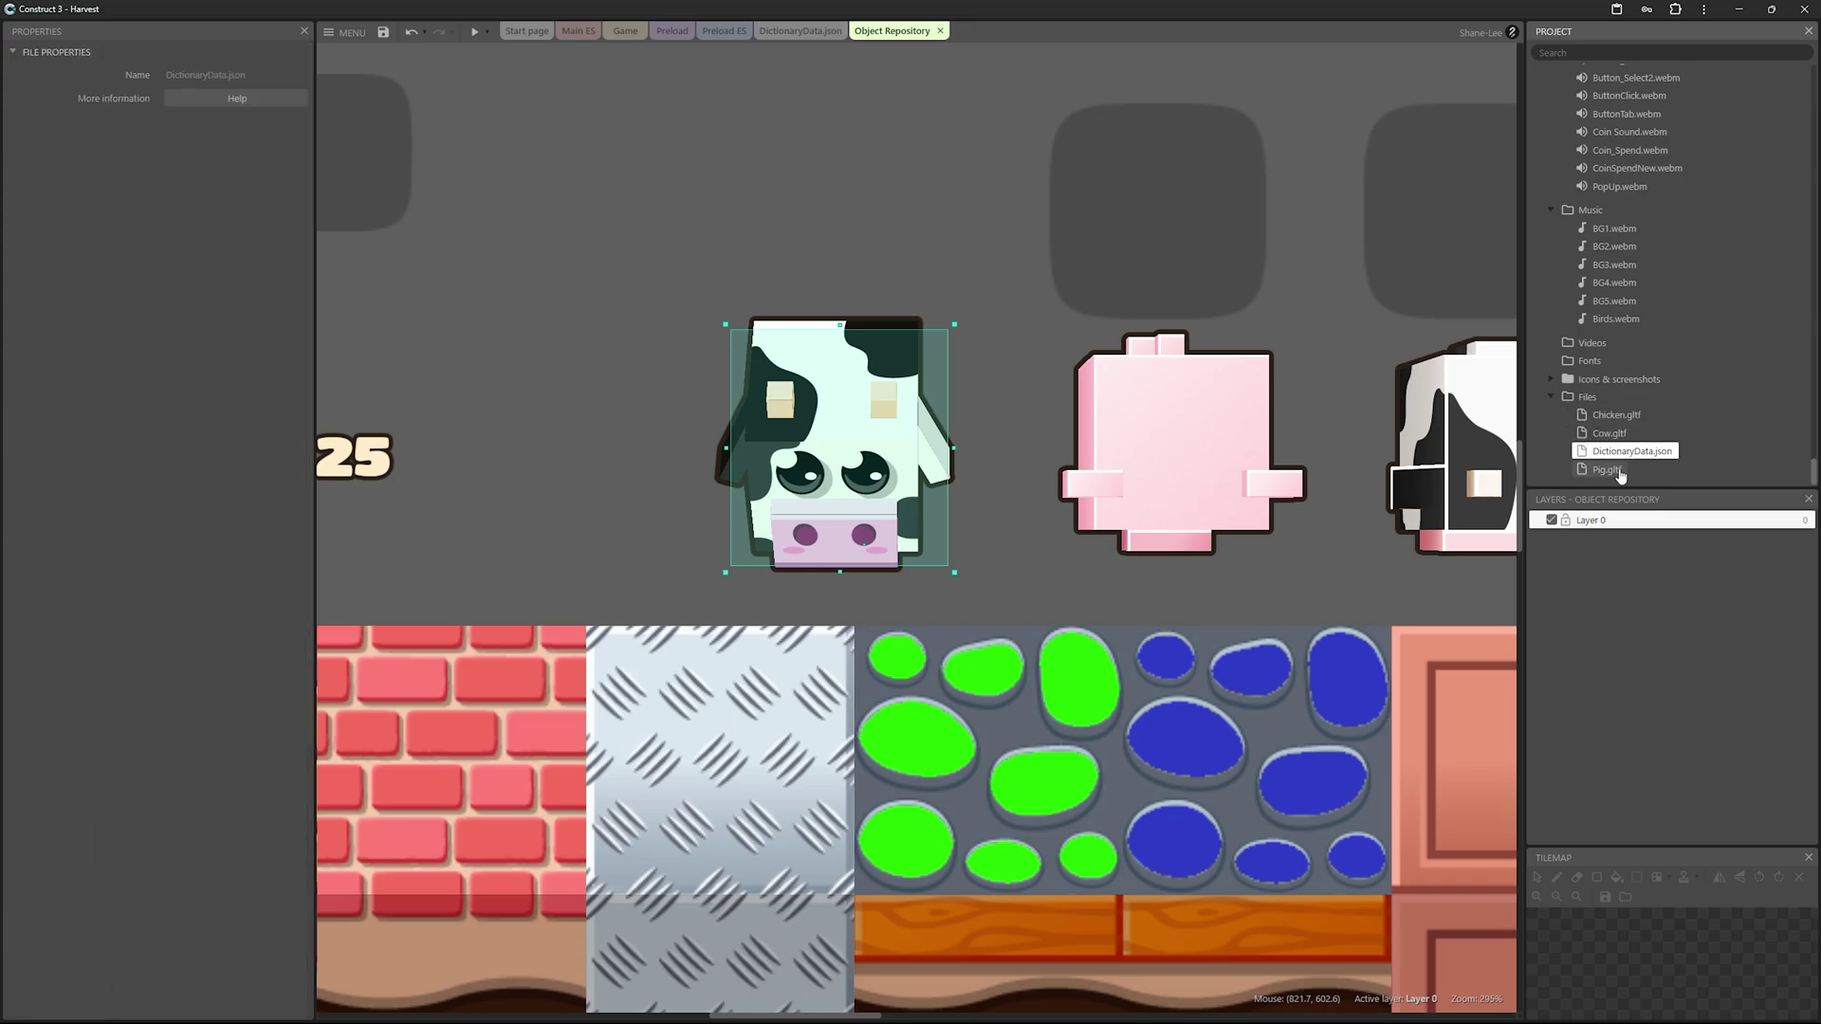
pyautogui.click(1613, 416)
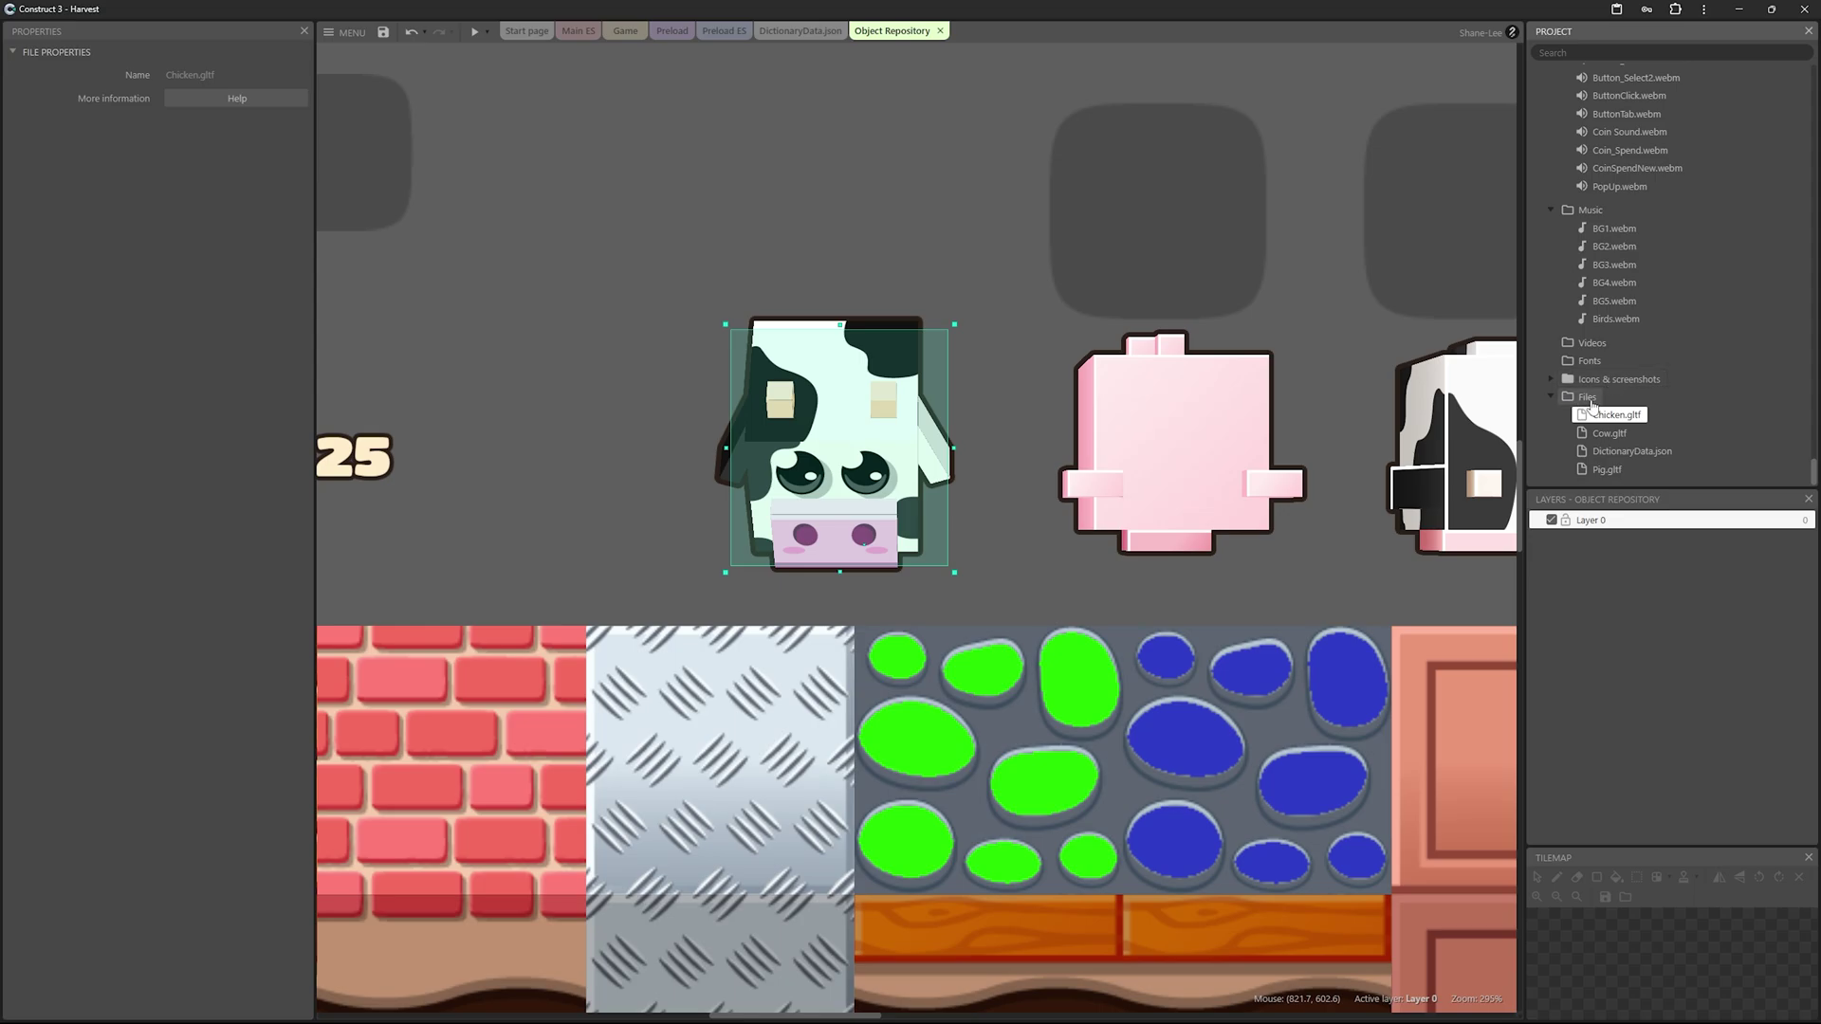
# Step: Import sheep.gltf into the project's Files folder and select the imported file
pyautogui.rightClick(1589, 399)
pyautogui.moveTo(1651, 425)
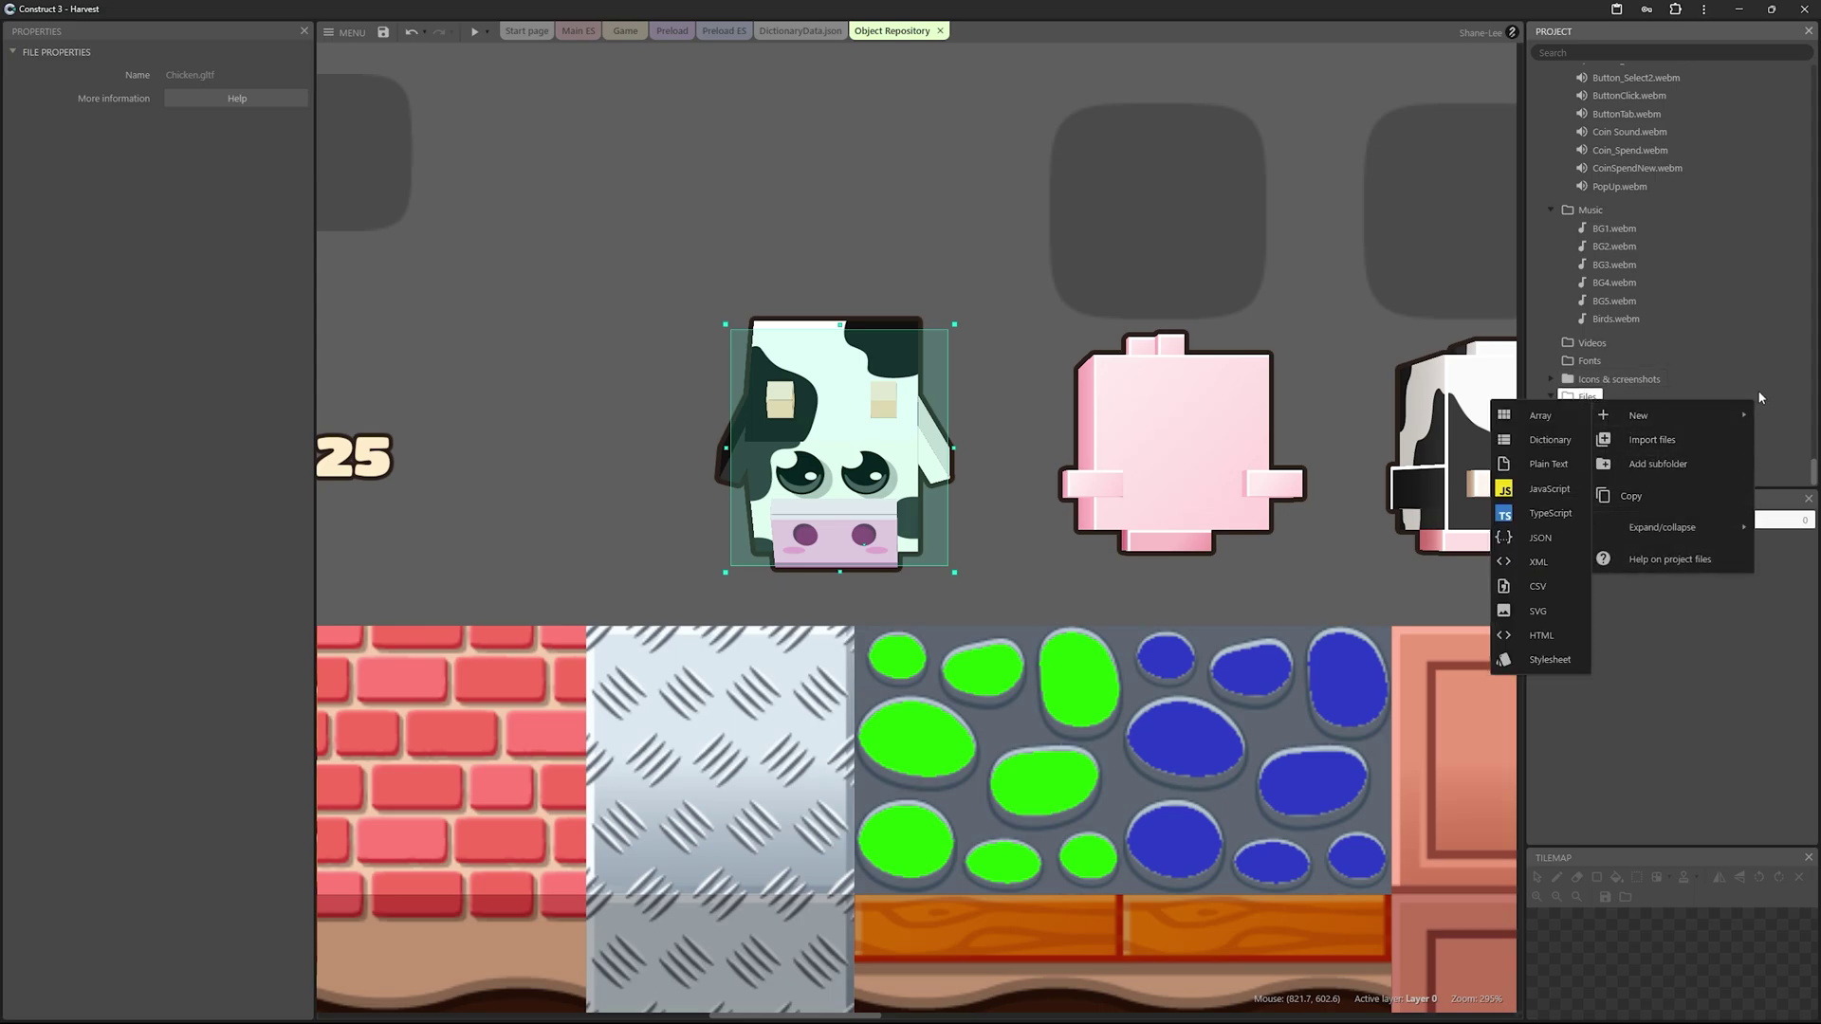
pyautogui.click(1691, 448)
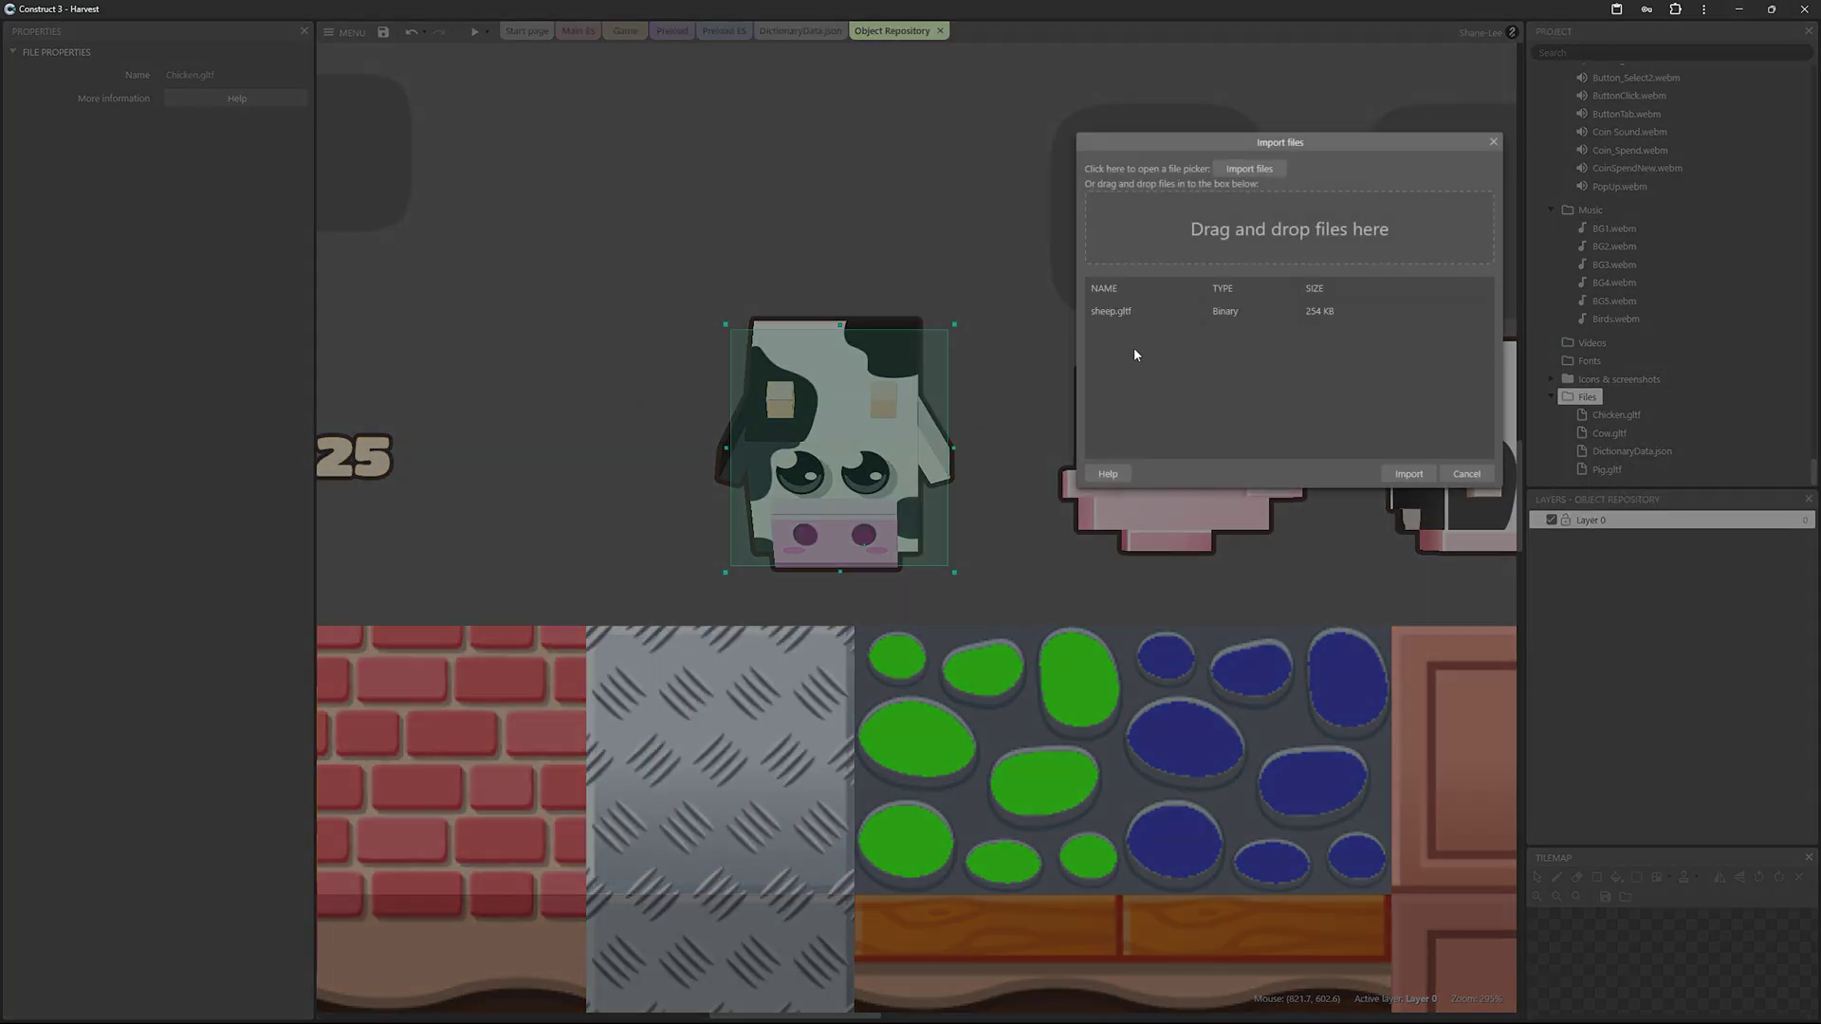
pyautogui.click(1409, 473)
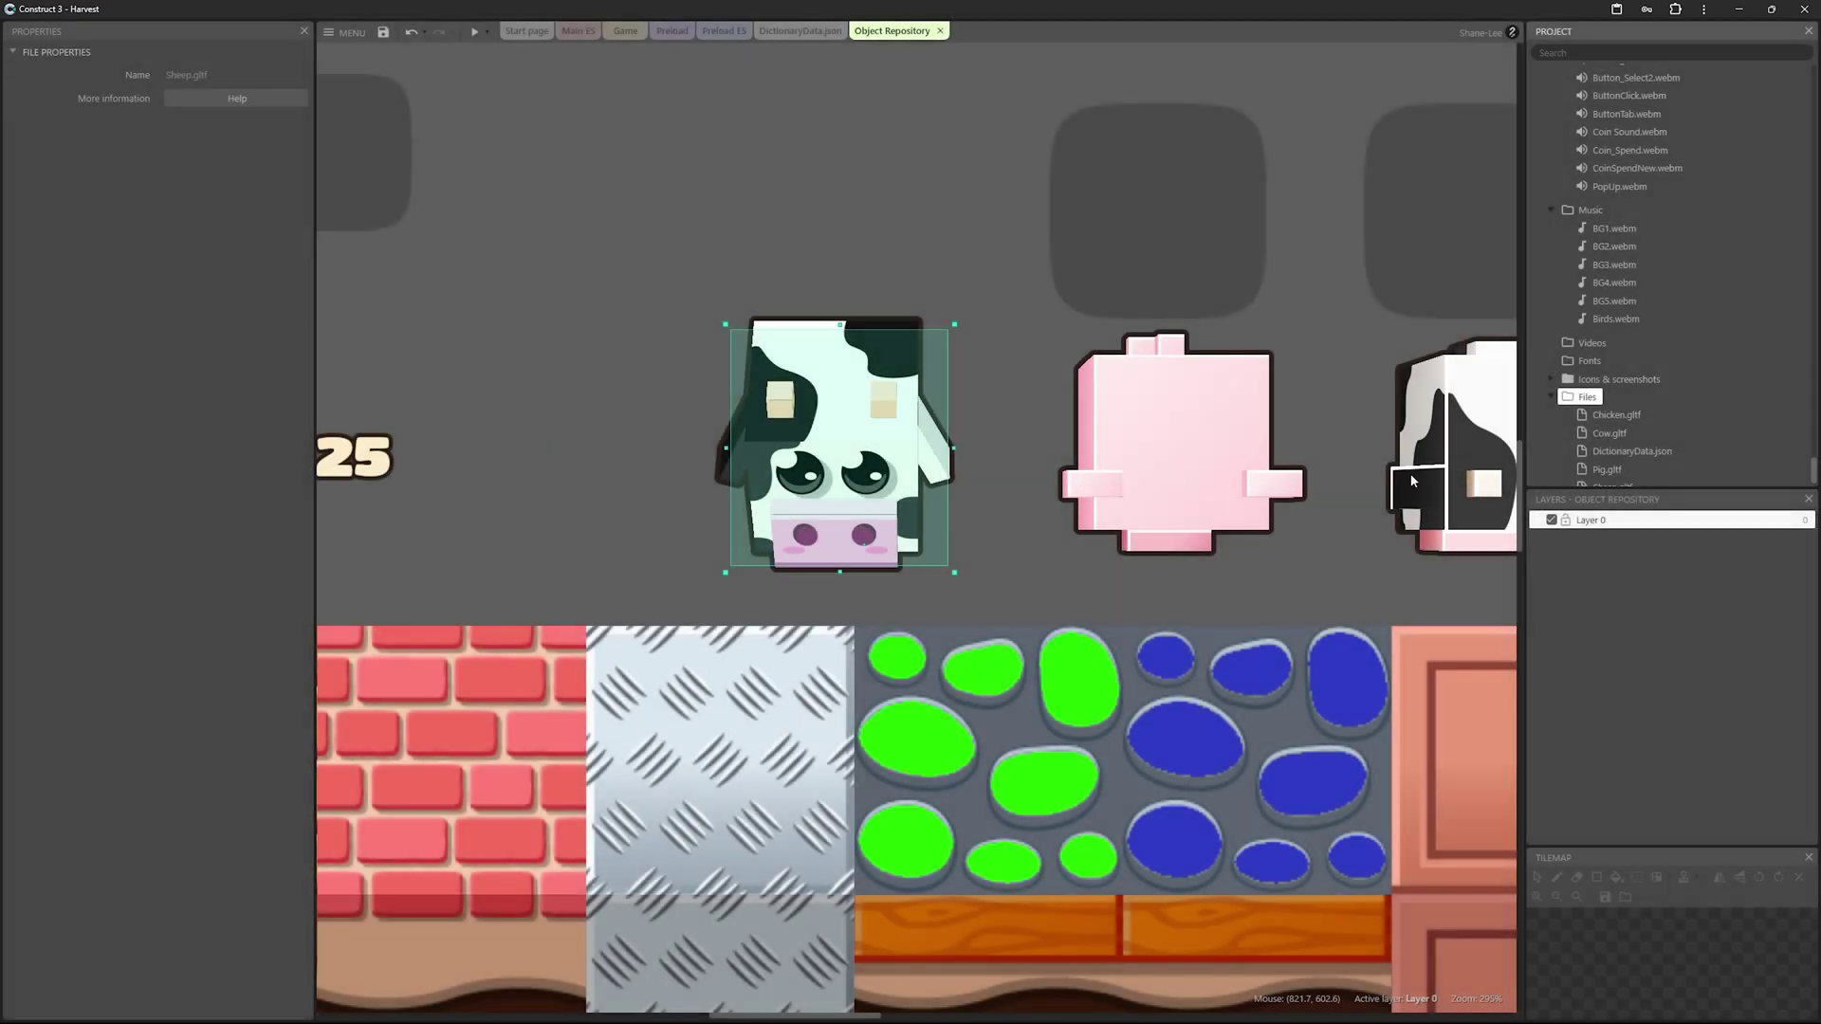
pyautogui.click(1612, 468)
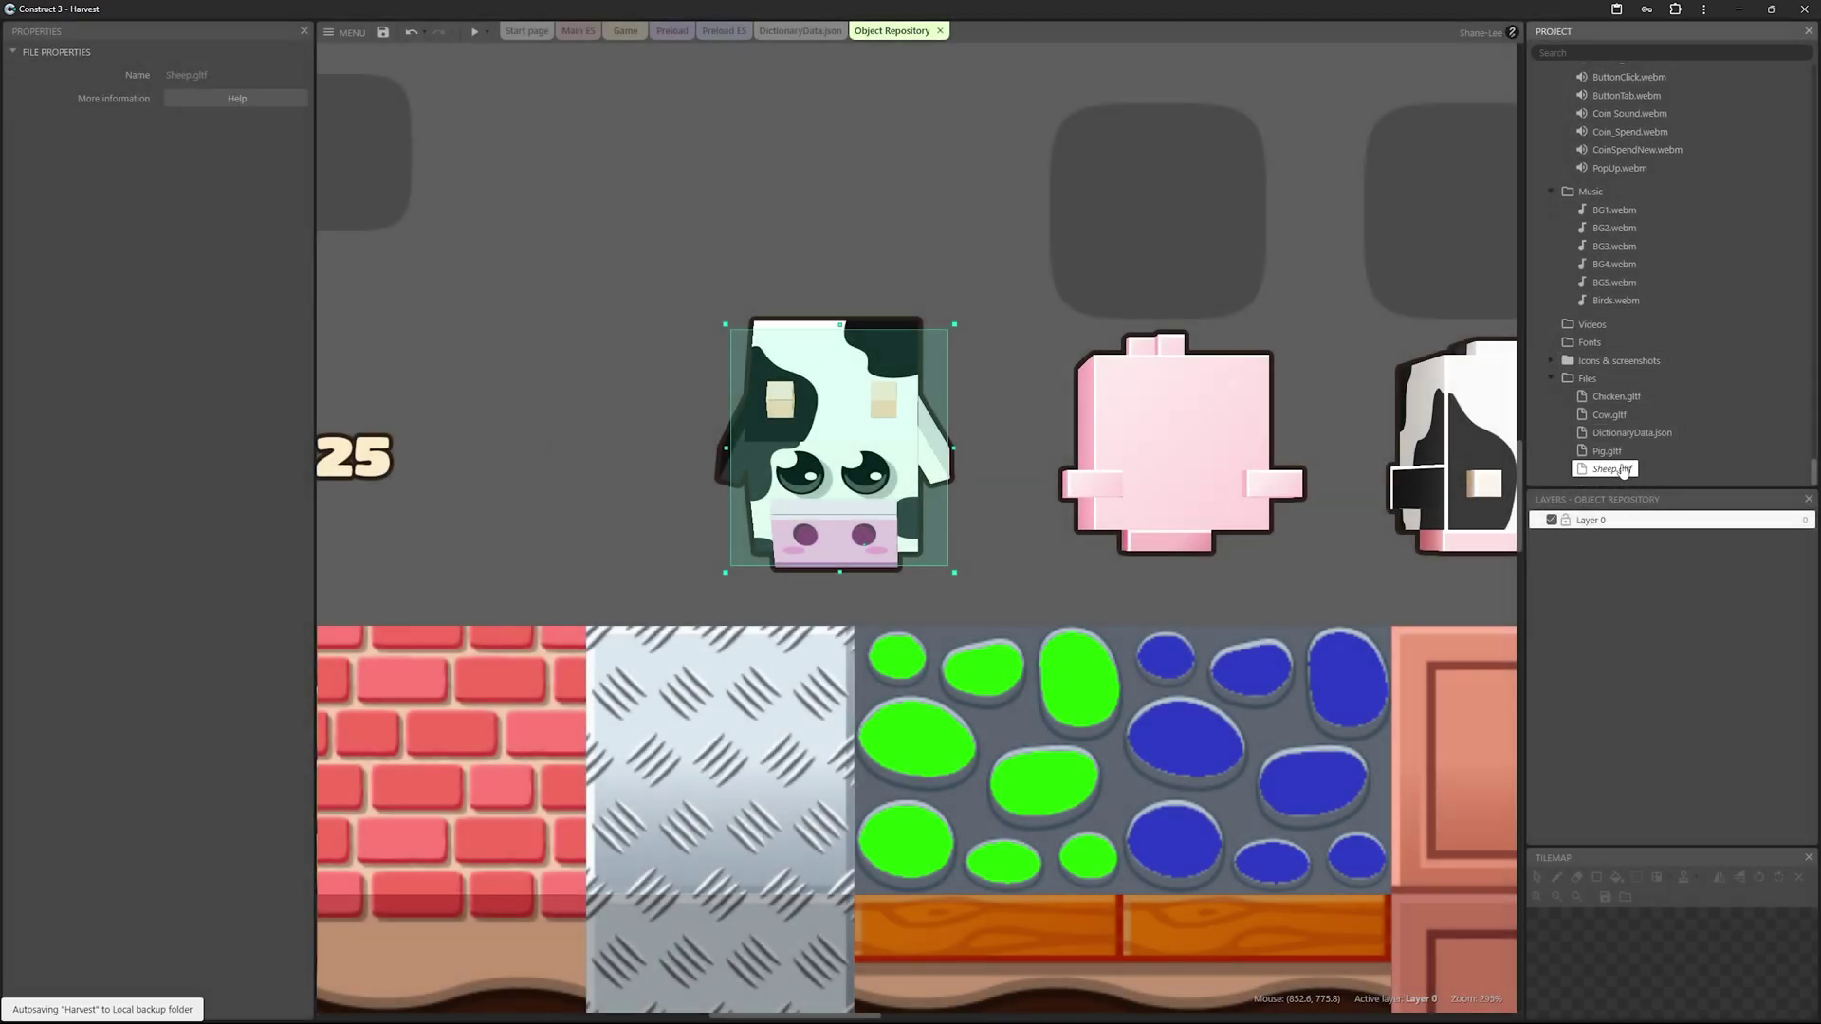
# Step: Set the Sheep3D object's gltf path to Sheep.gltf
pyautogui.click(838, 426)
pyautogui.click(839, 426)
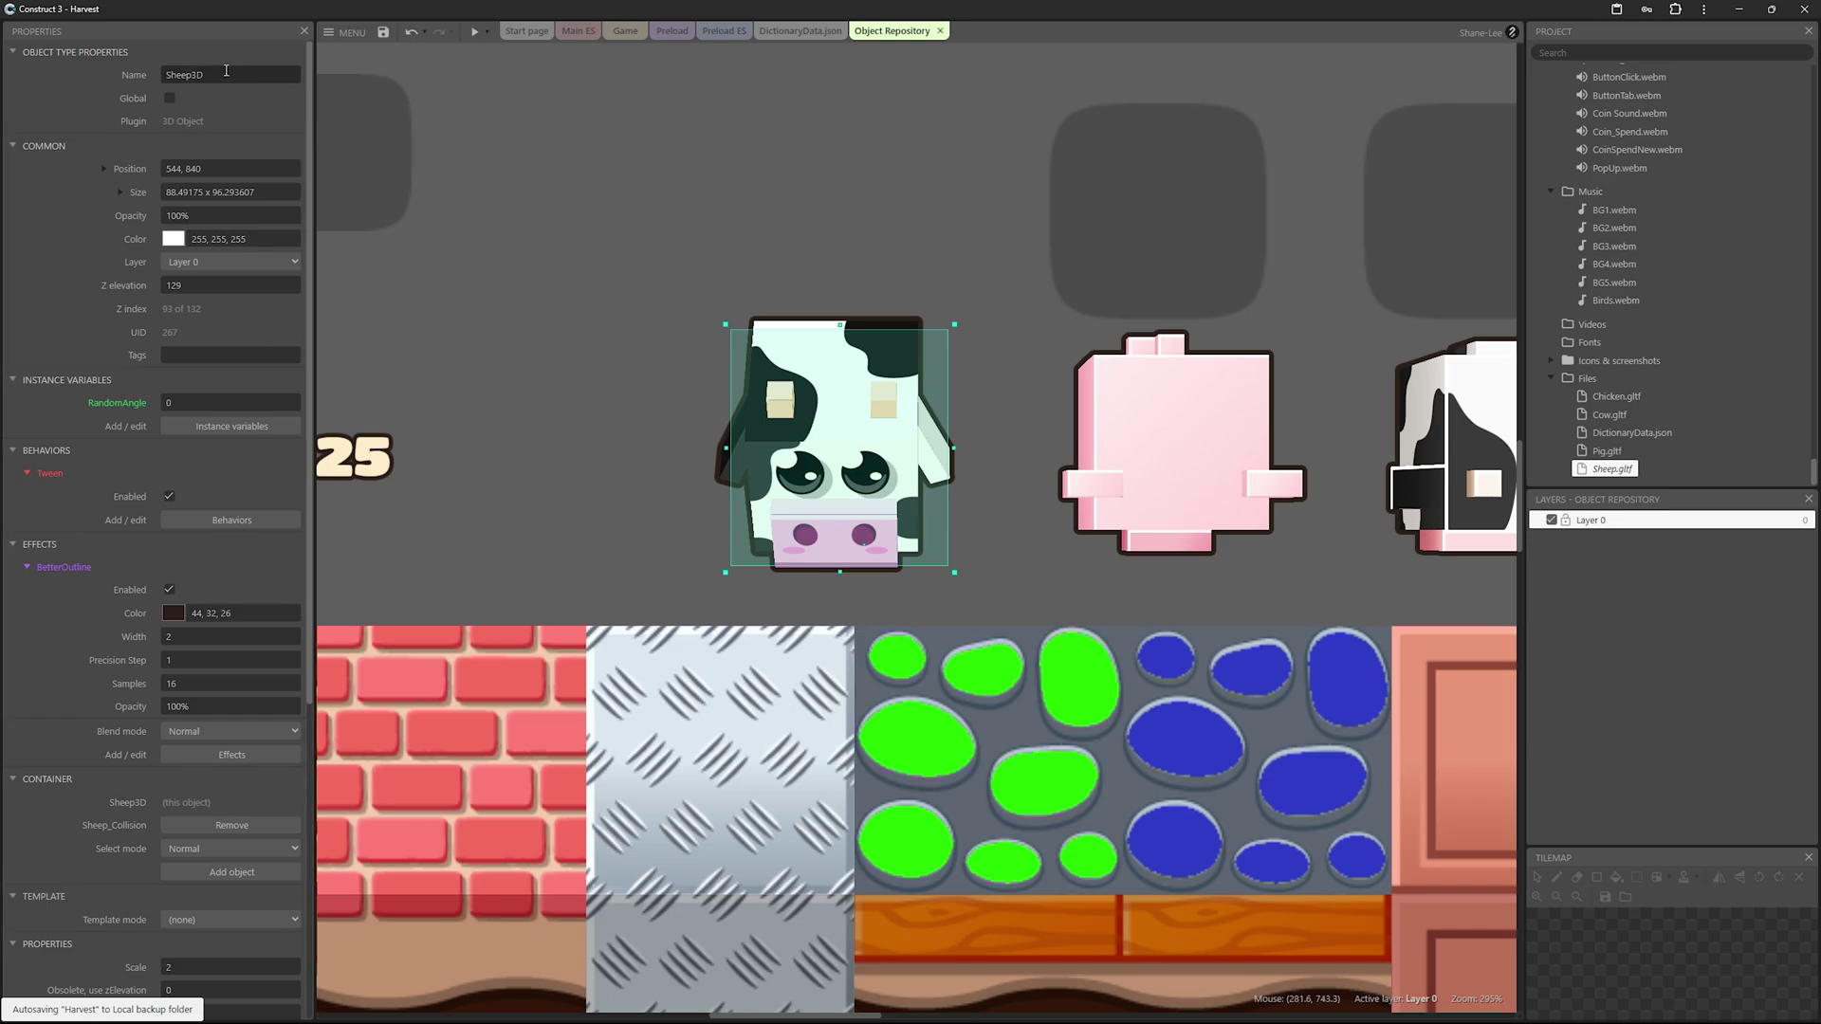
pyautogui.scroll(-5, 189, 474)
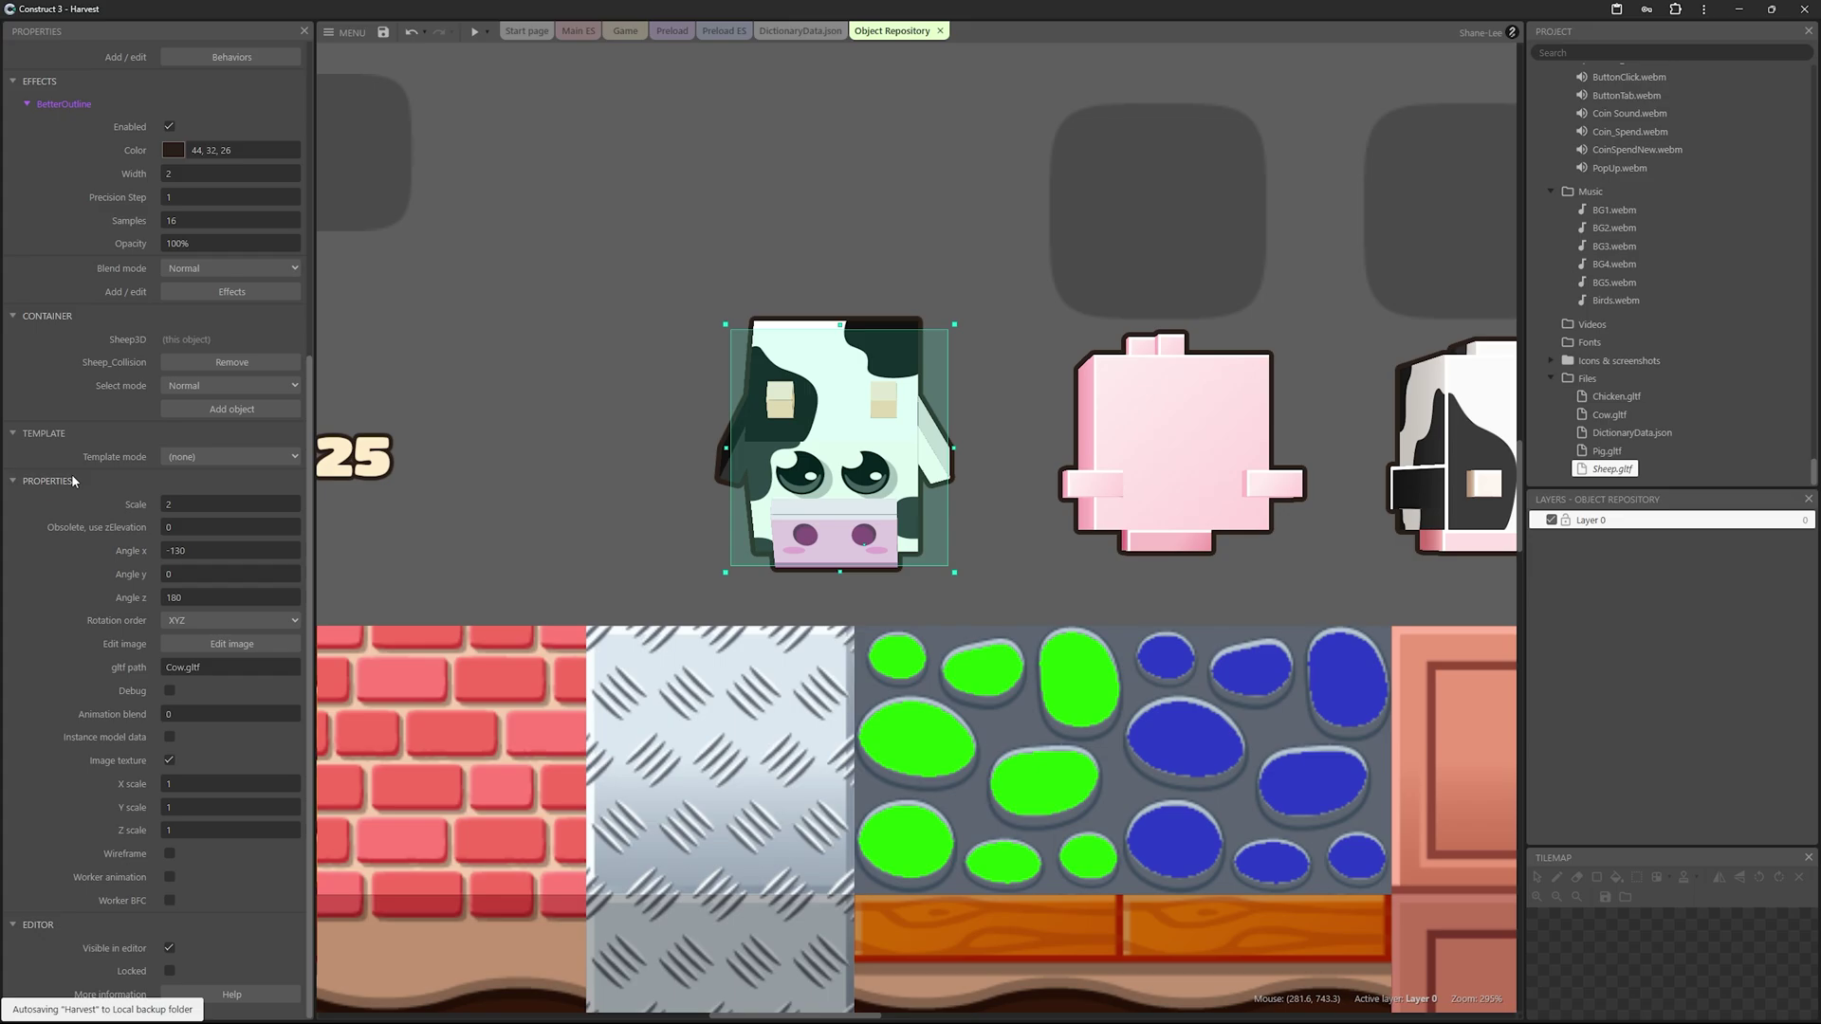
pyautogui.click(186, 667)
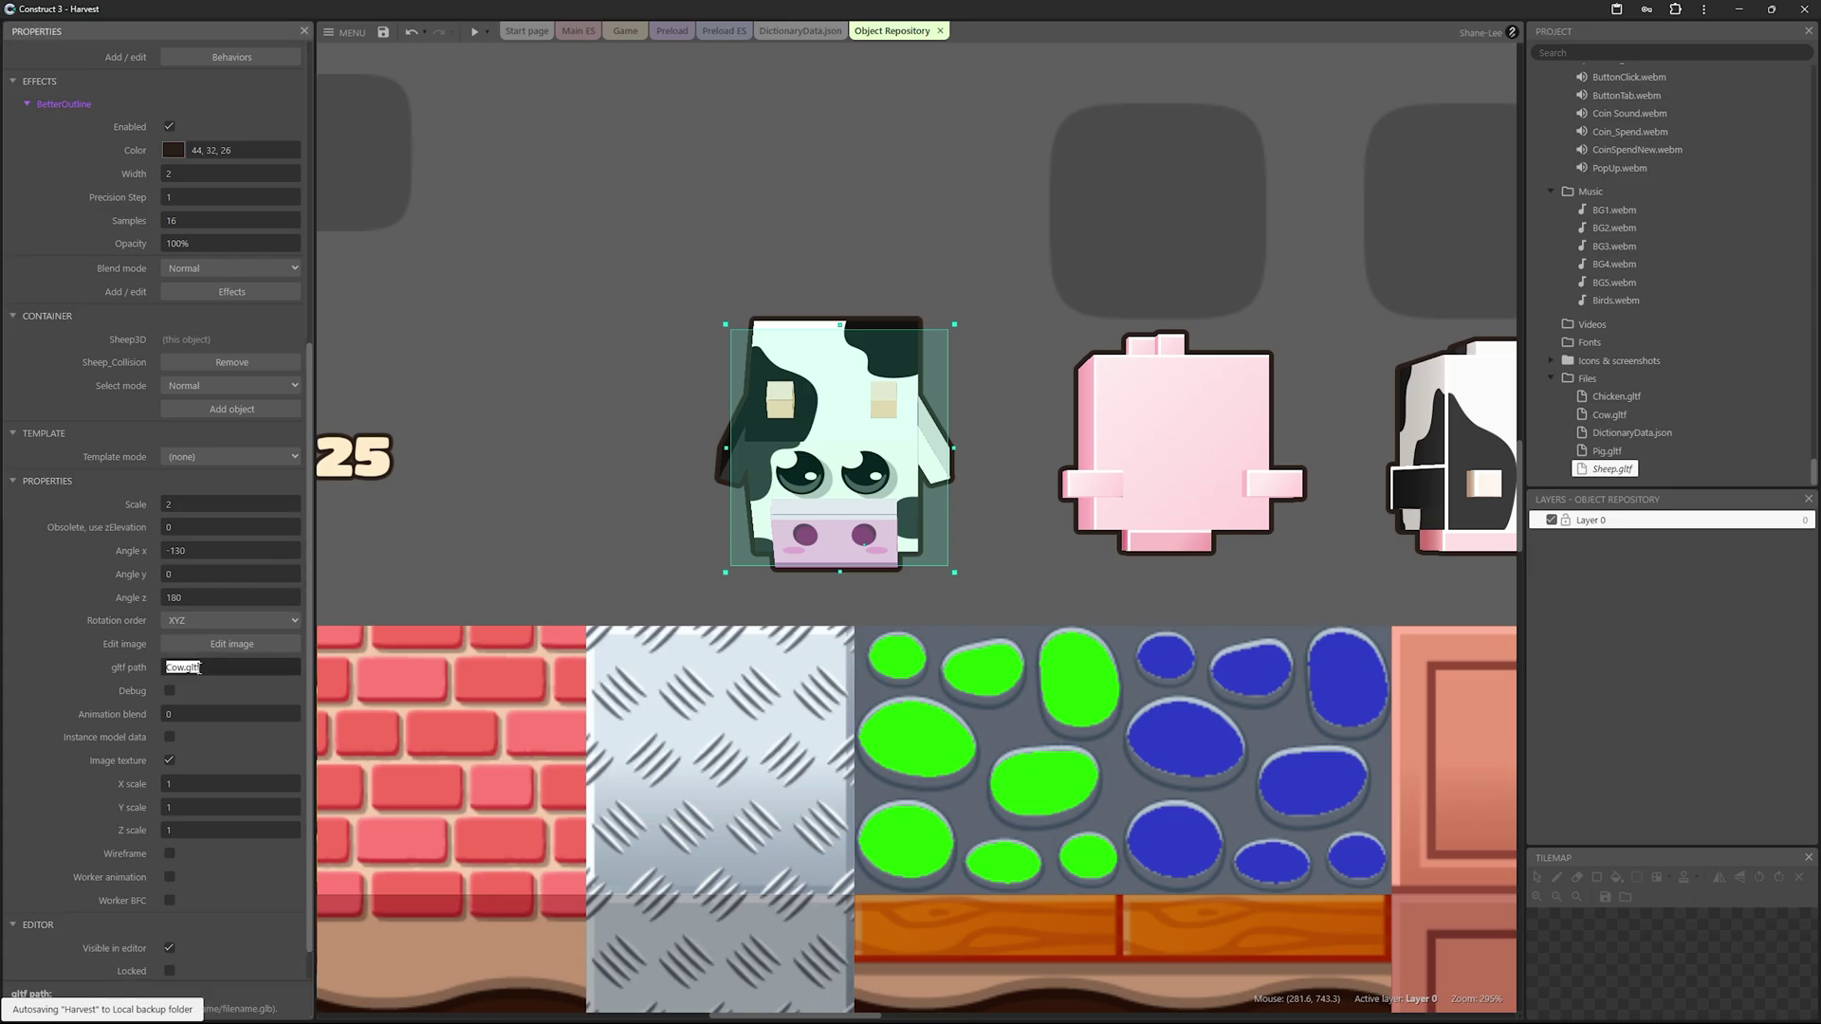
pyautogui.press('Right')
pyautogui.click(232, 671)
# Step: Replace the Sheep3D object's image with SheepTexture.png from the Desktop, toggling the load once to compare, and close the image editor
pyautogui.scroll(5, 216, 711)
pyautogui.scroll(-5, 219, 713)
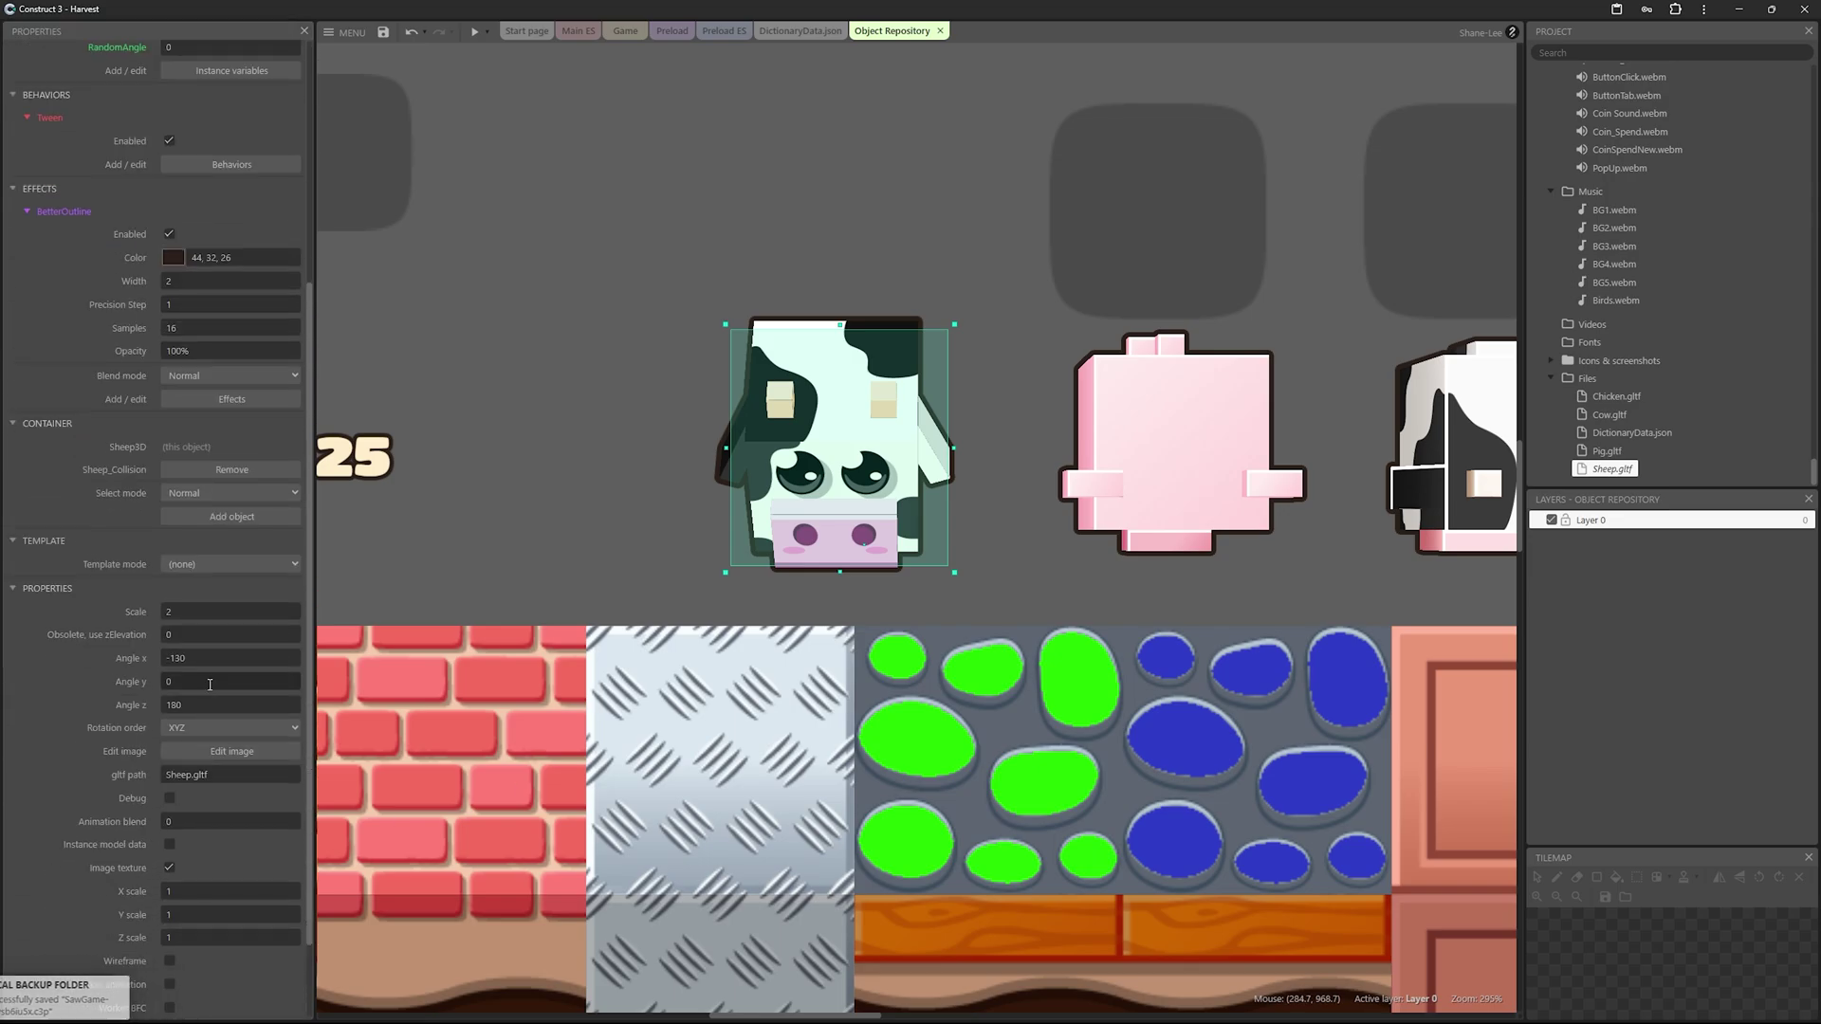
pyautogui.click(269, 646)
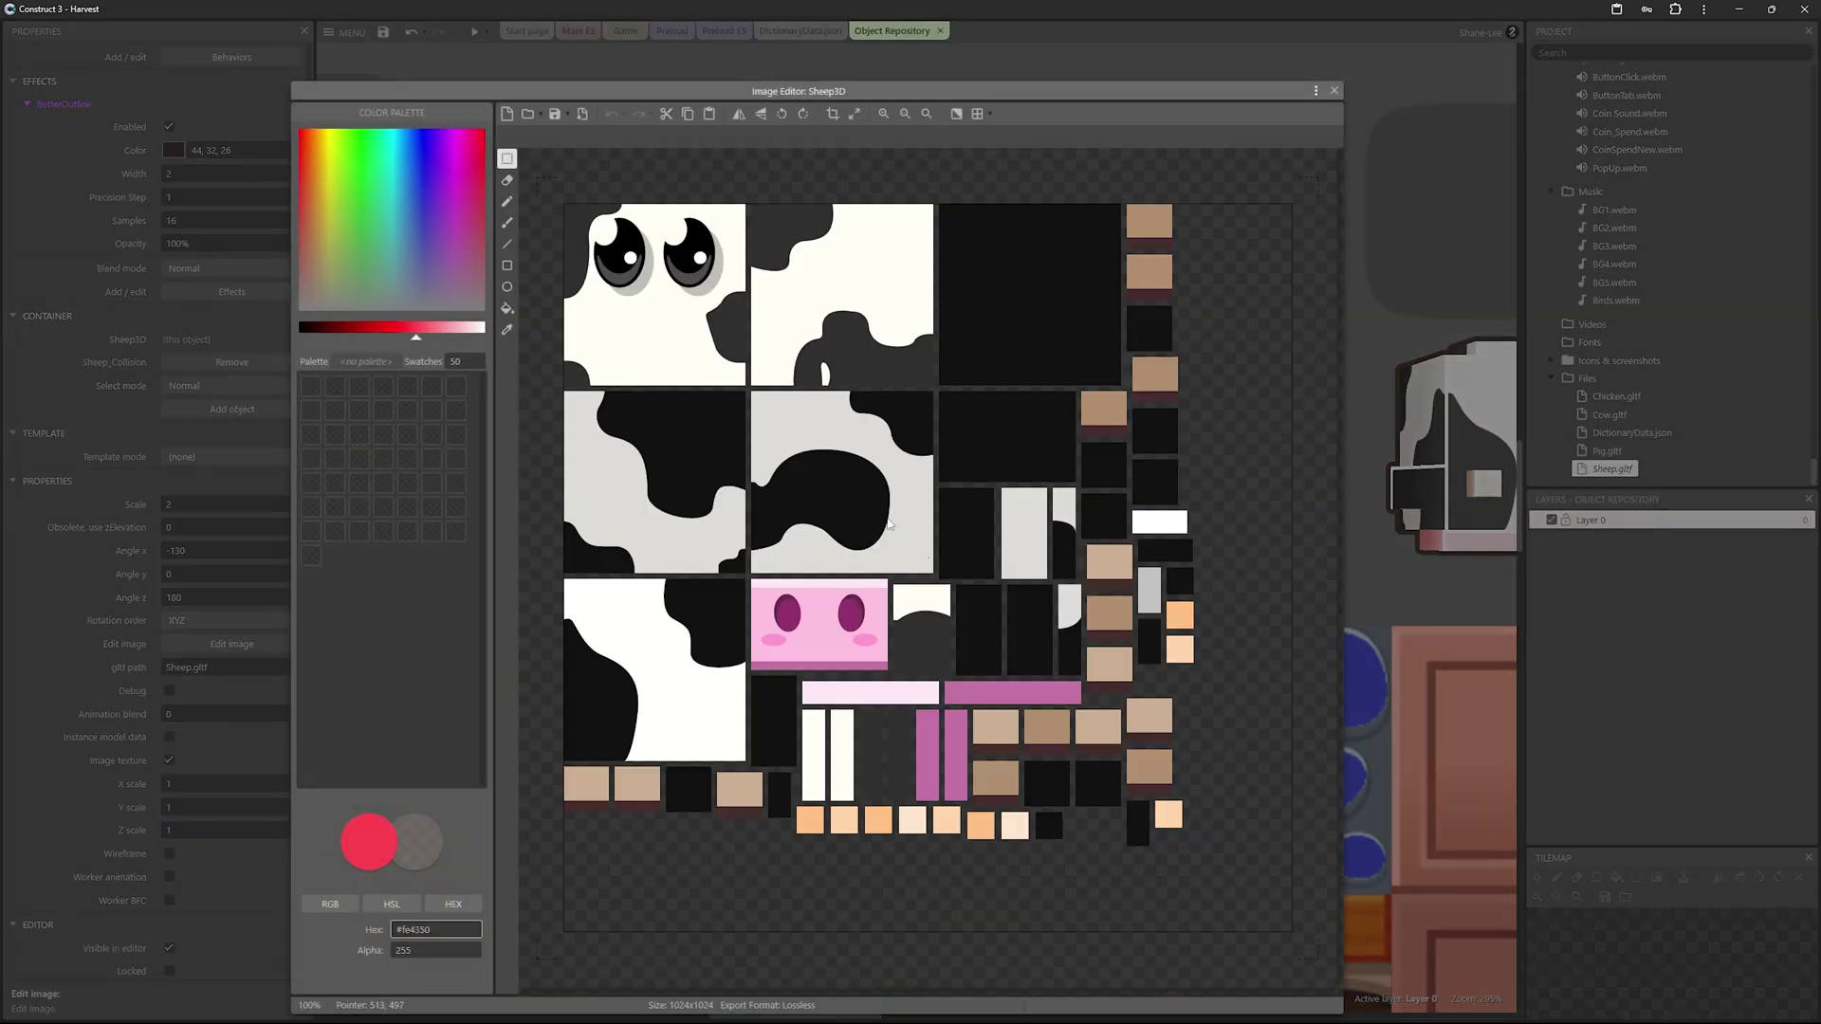
pyautogui.click(529, 113)
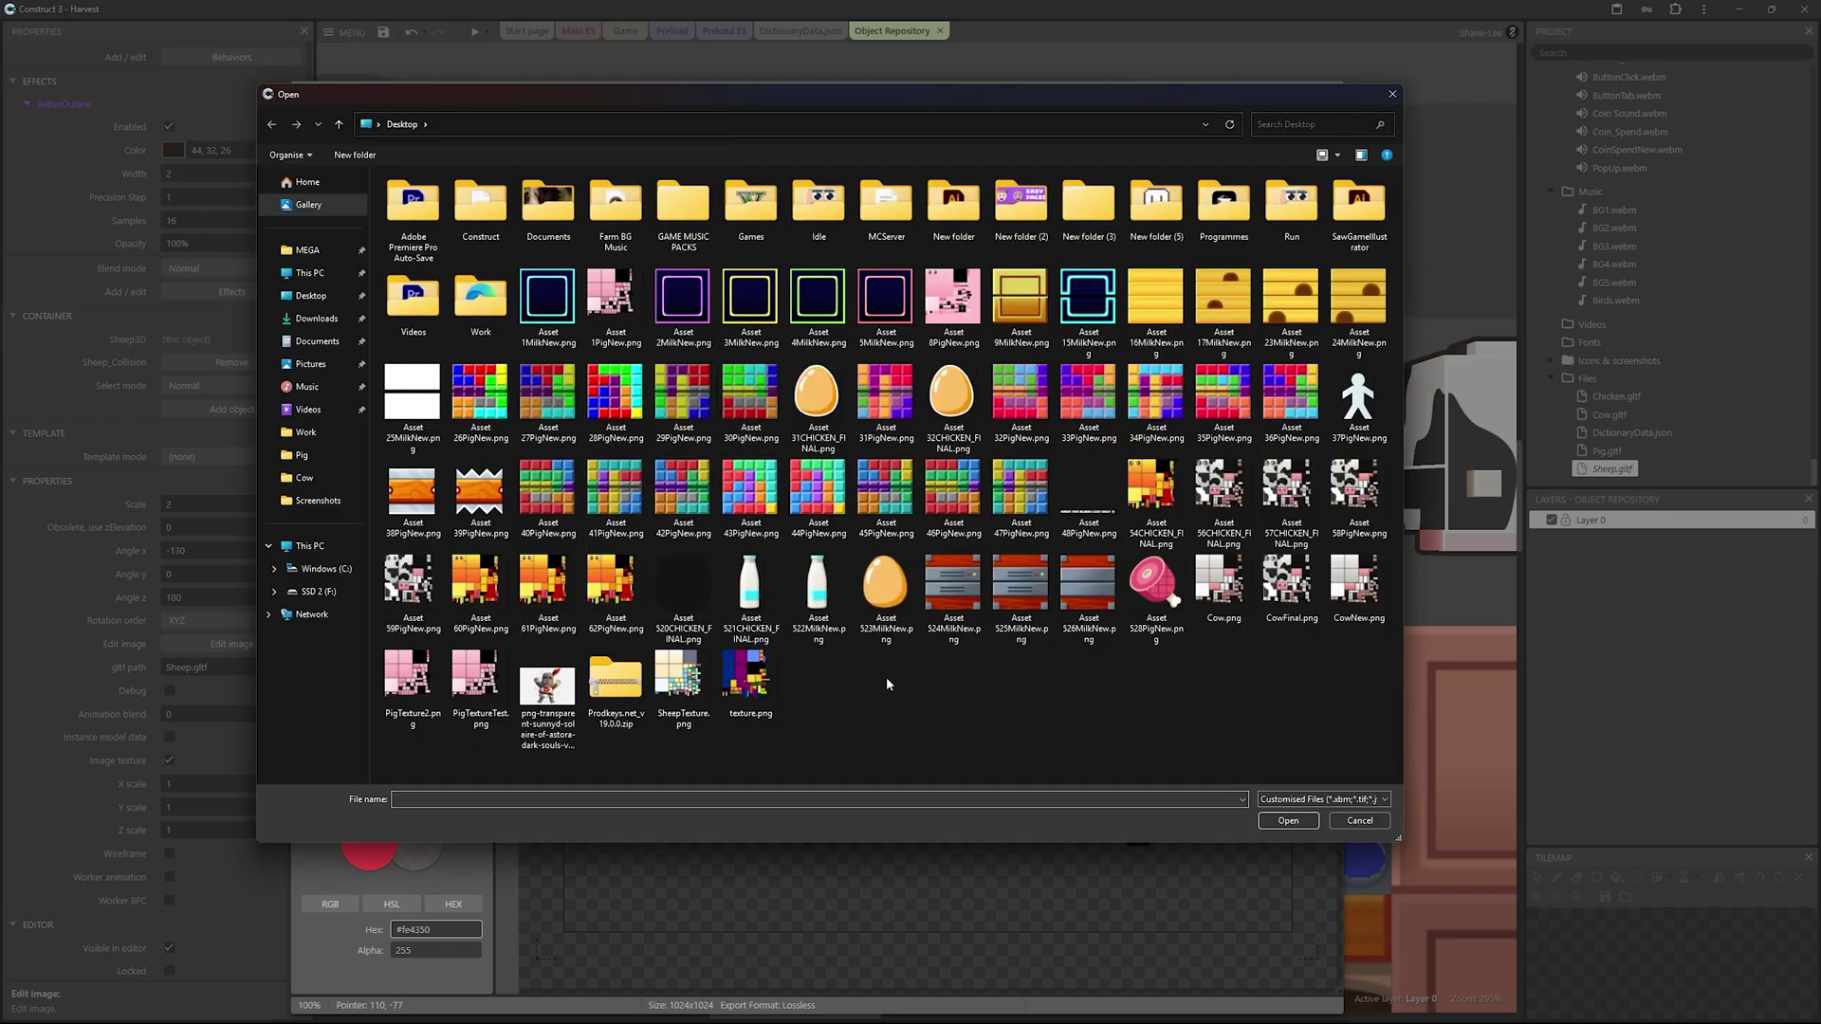
pyautogui.click(681, 676)
pyautogui.click(1288, 820)
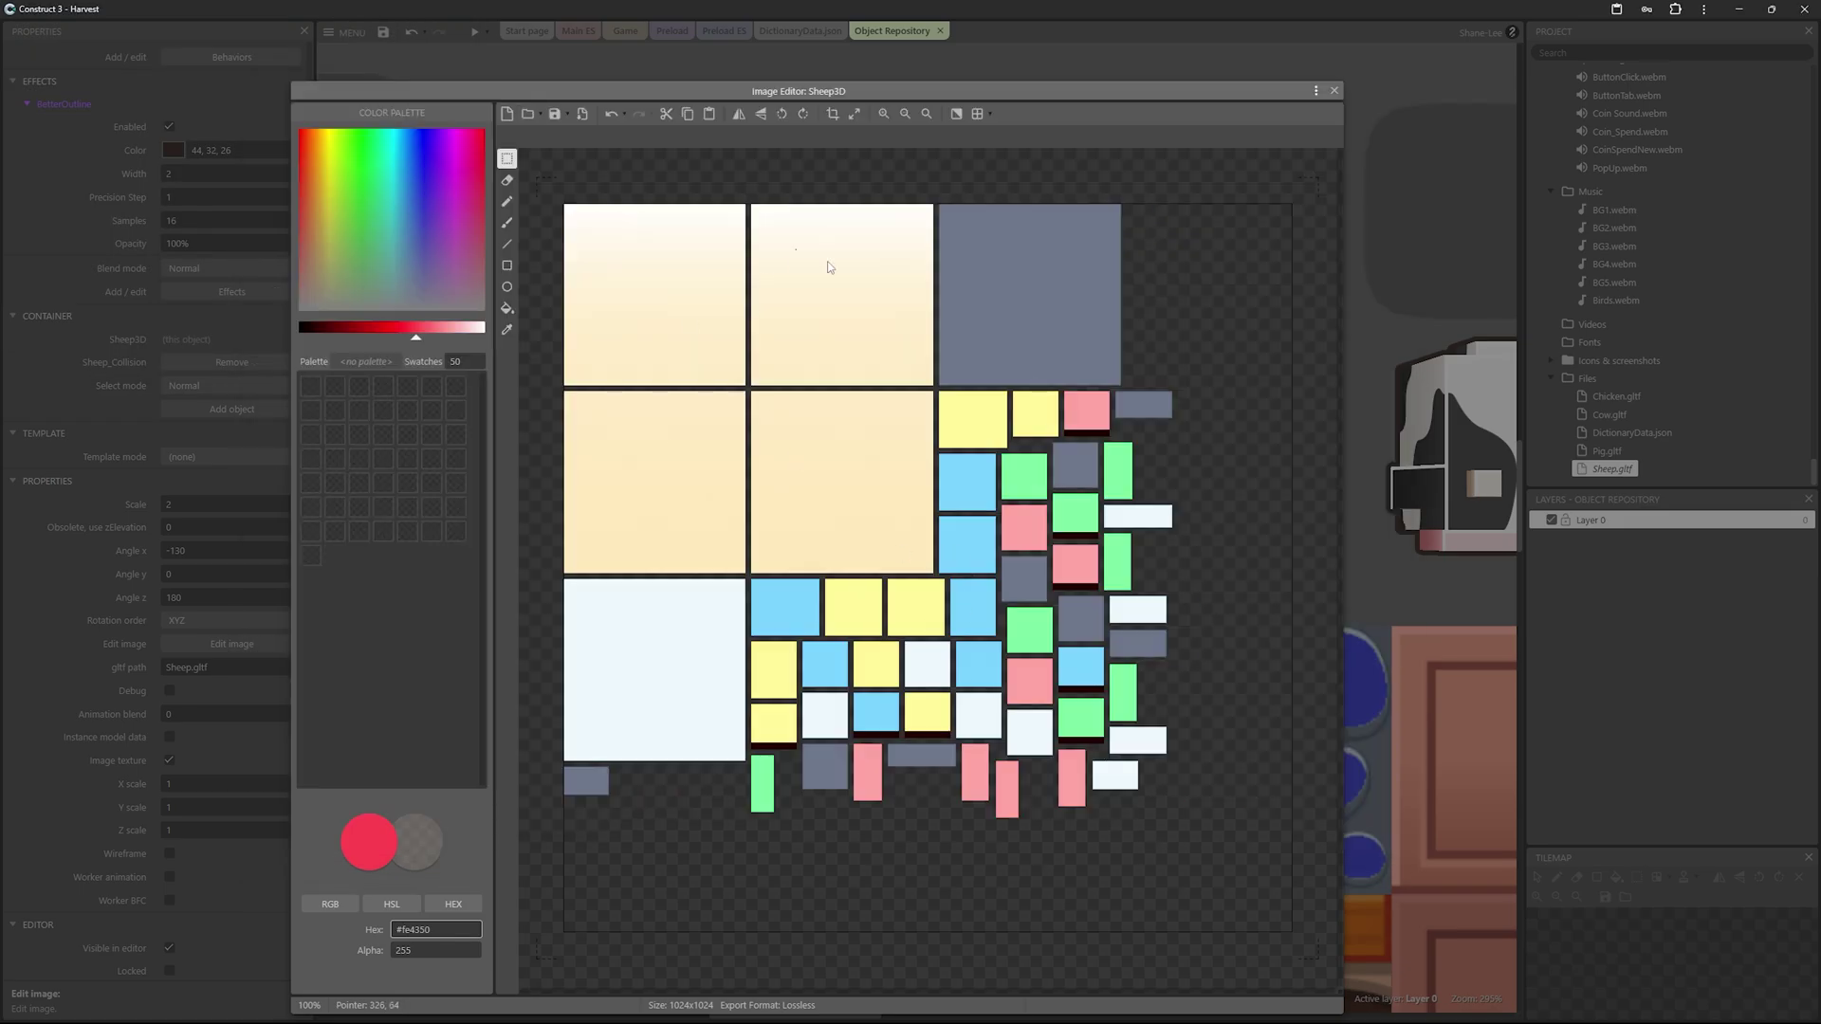
pyautogui.click(611, 114)
pyautogui.click(639, 113)
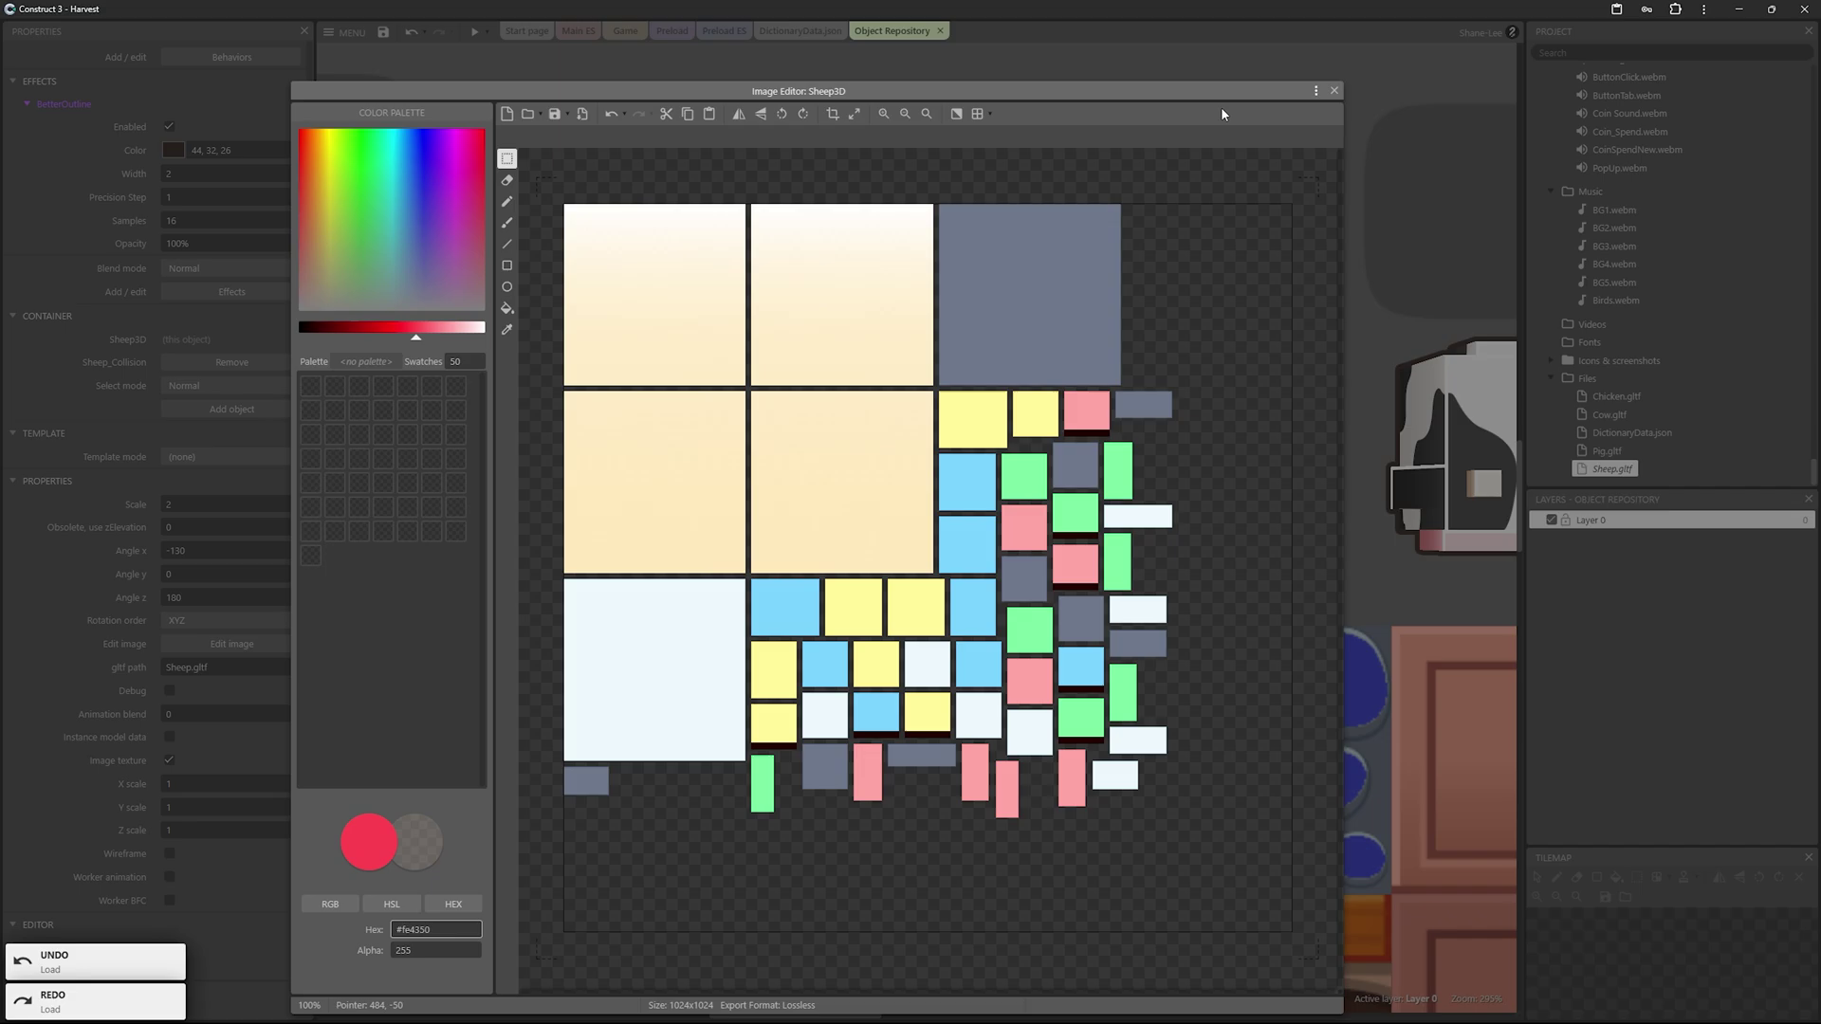
pyautogui.click(1335, 91)
pyautogui.keyDown('ctrl'); pyautogui.scroll(-1, 912, 507); pyautogui.keyUp('ctrl')
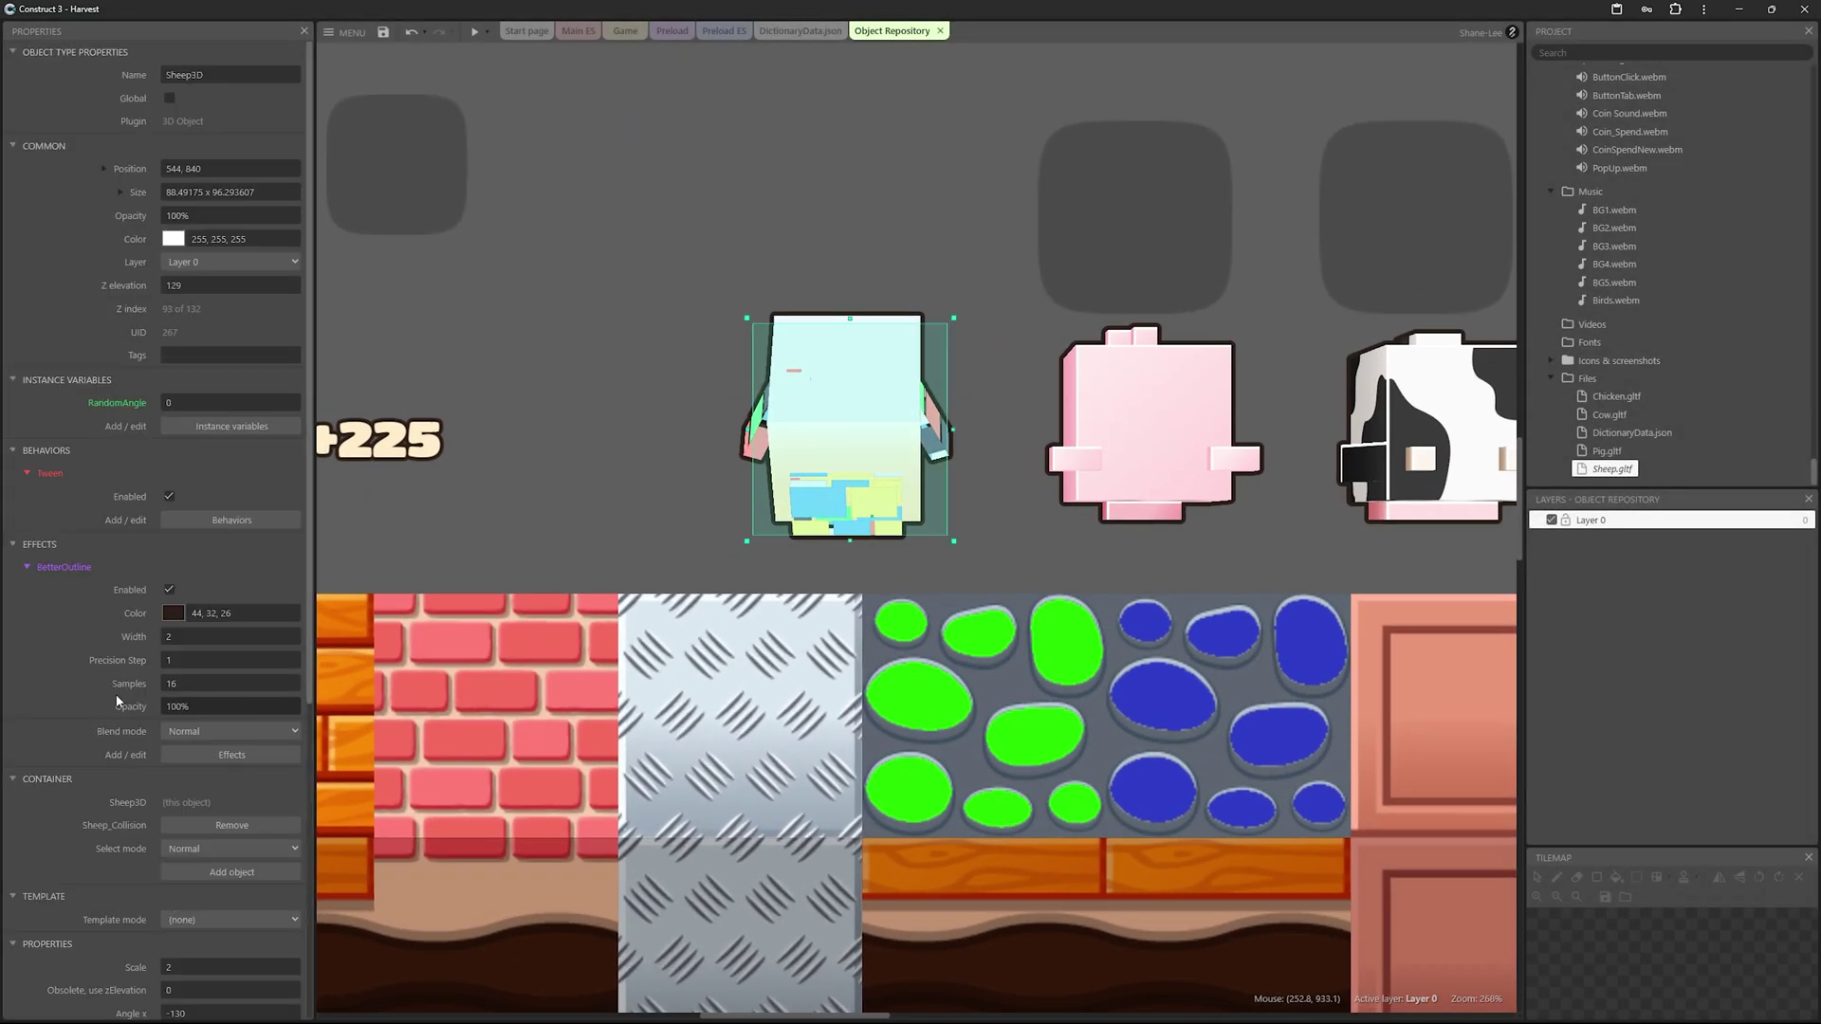
# Step: Save the Harvest project, look through the Sheep3D object's properties and deselect the object
pyautogui.click(382, 32)
pyautogui.scroll(-5, 178, 638)
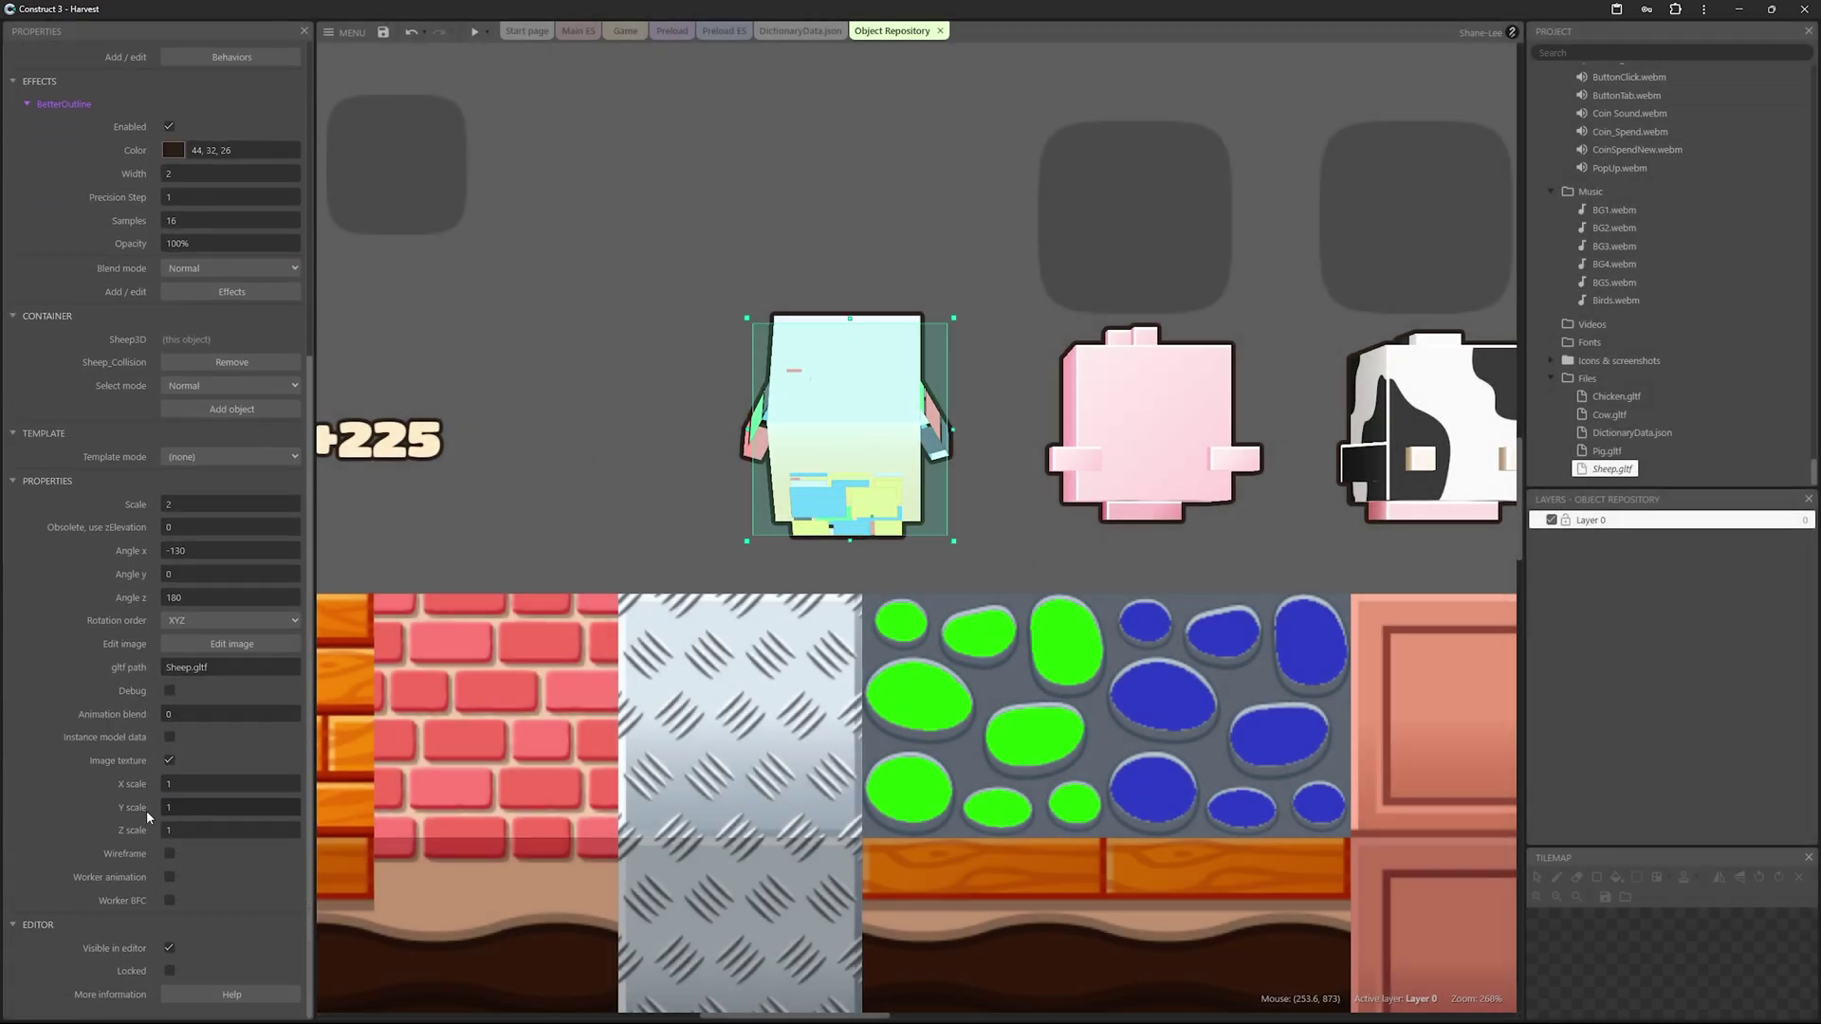
pyautogui.scroll(5, 152, 817)
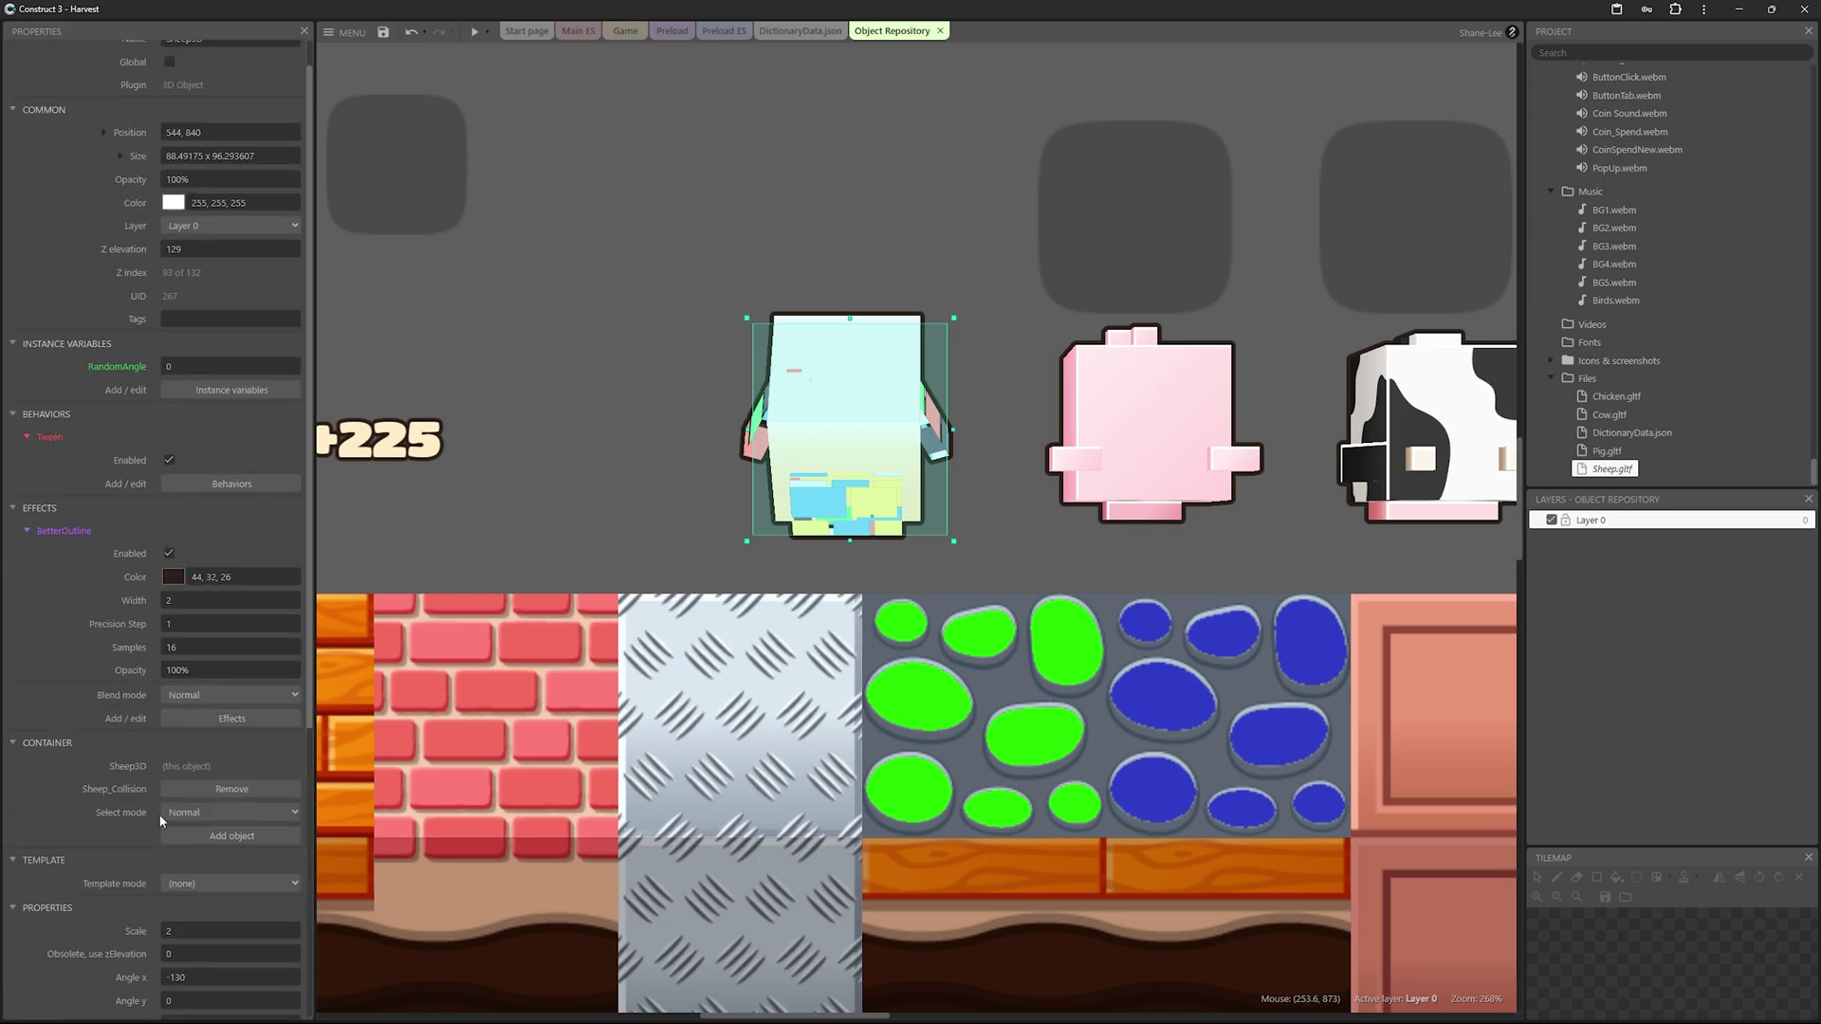
pyautogui.click(586, 458)
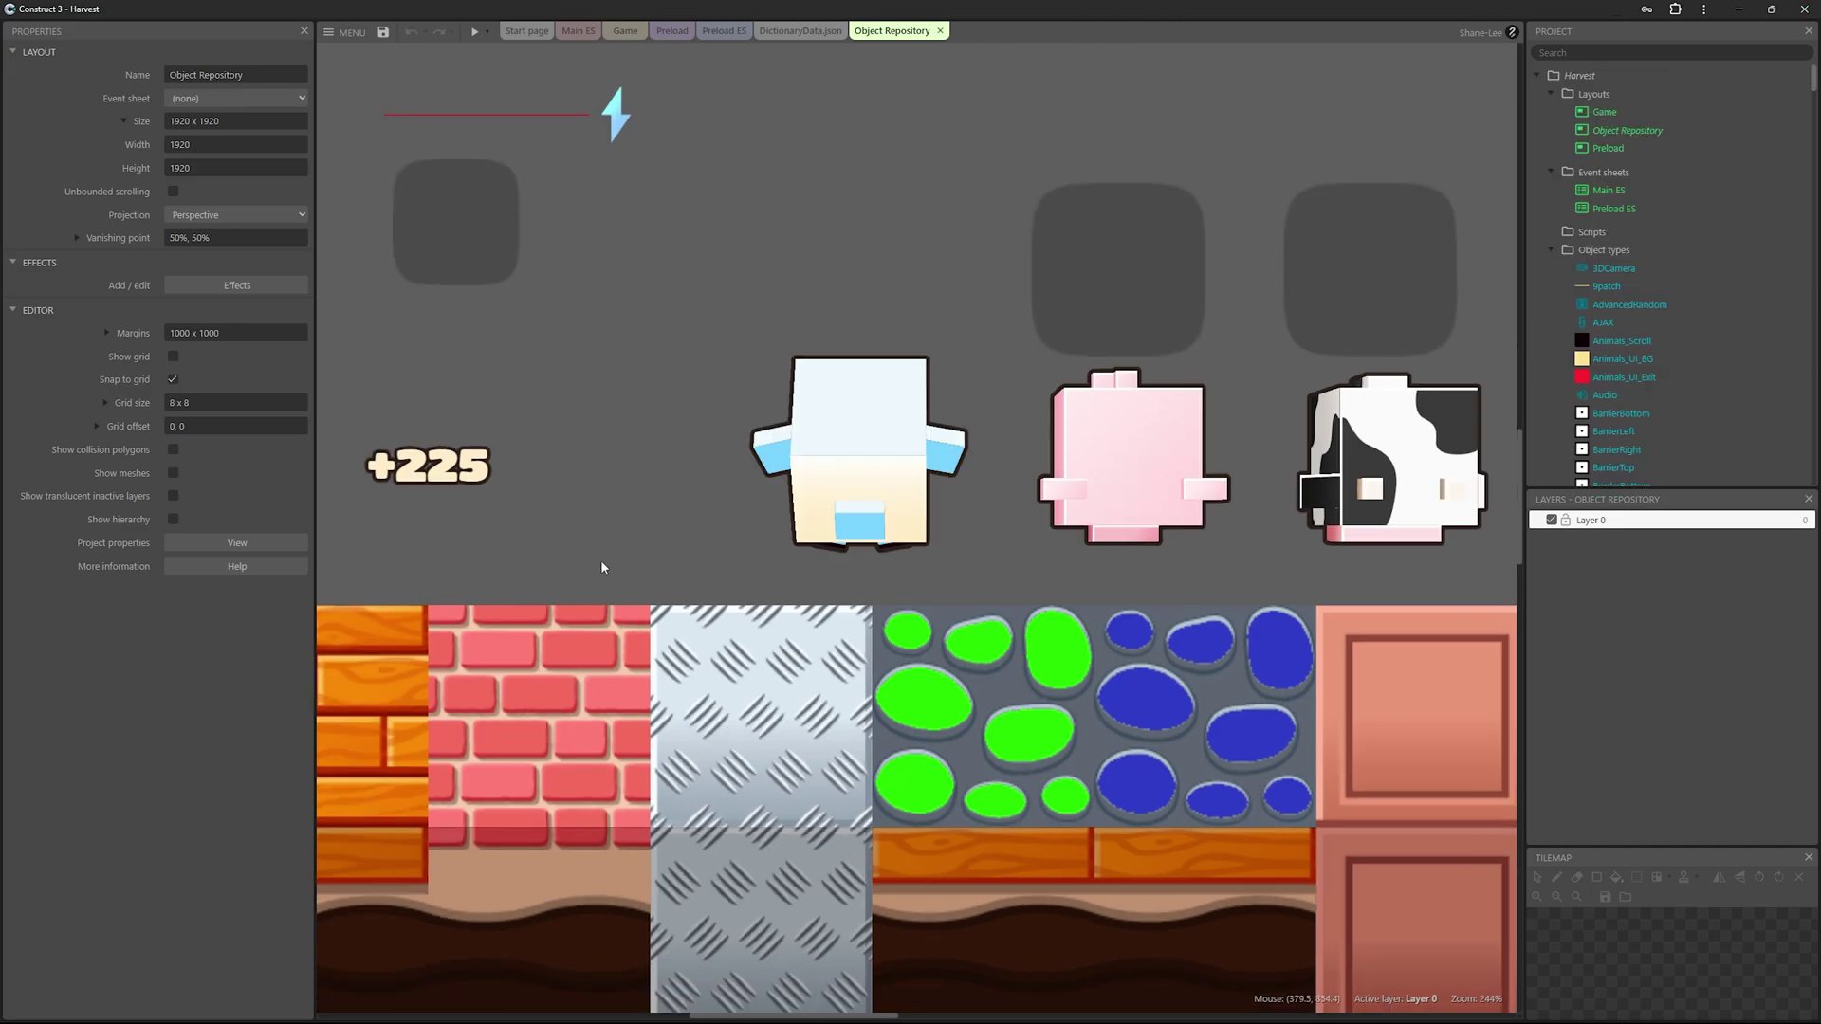
# Step: Examine the textured sheep model up close in the layout, focusing on the seams along its body edges
pyautogui.keyDown('ctrl'); pyautogui.scroll(6, 806, 556); pyautogui.keyUp('ctrl')
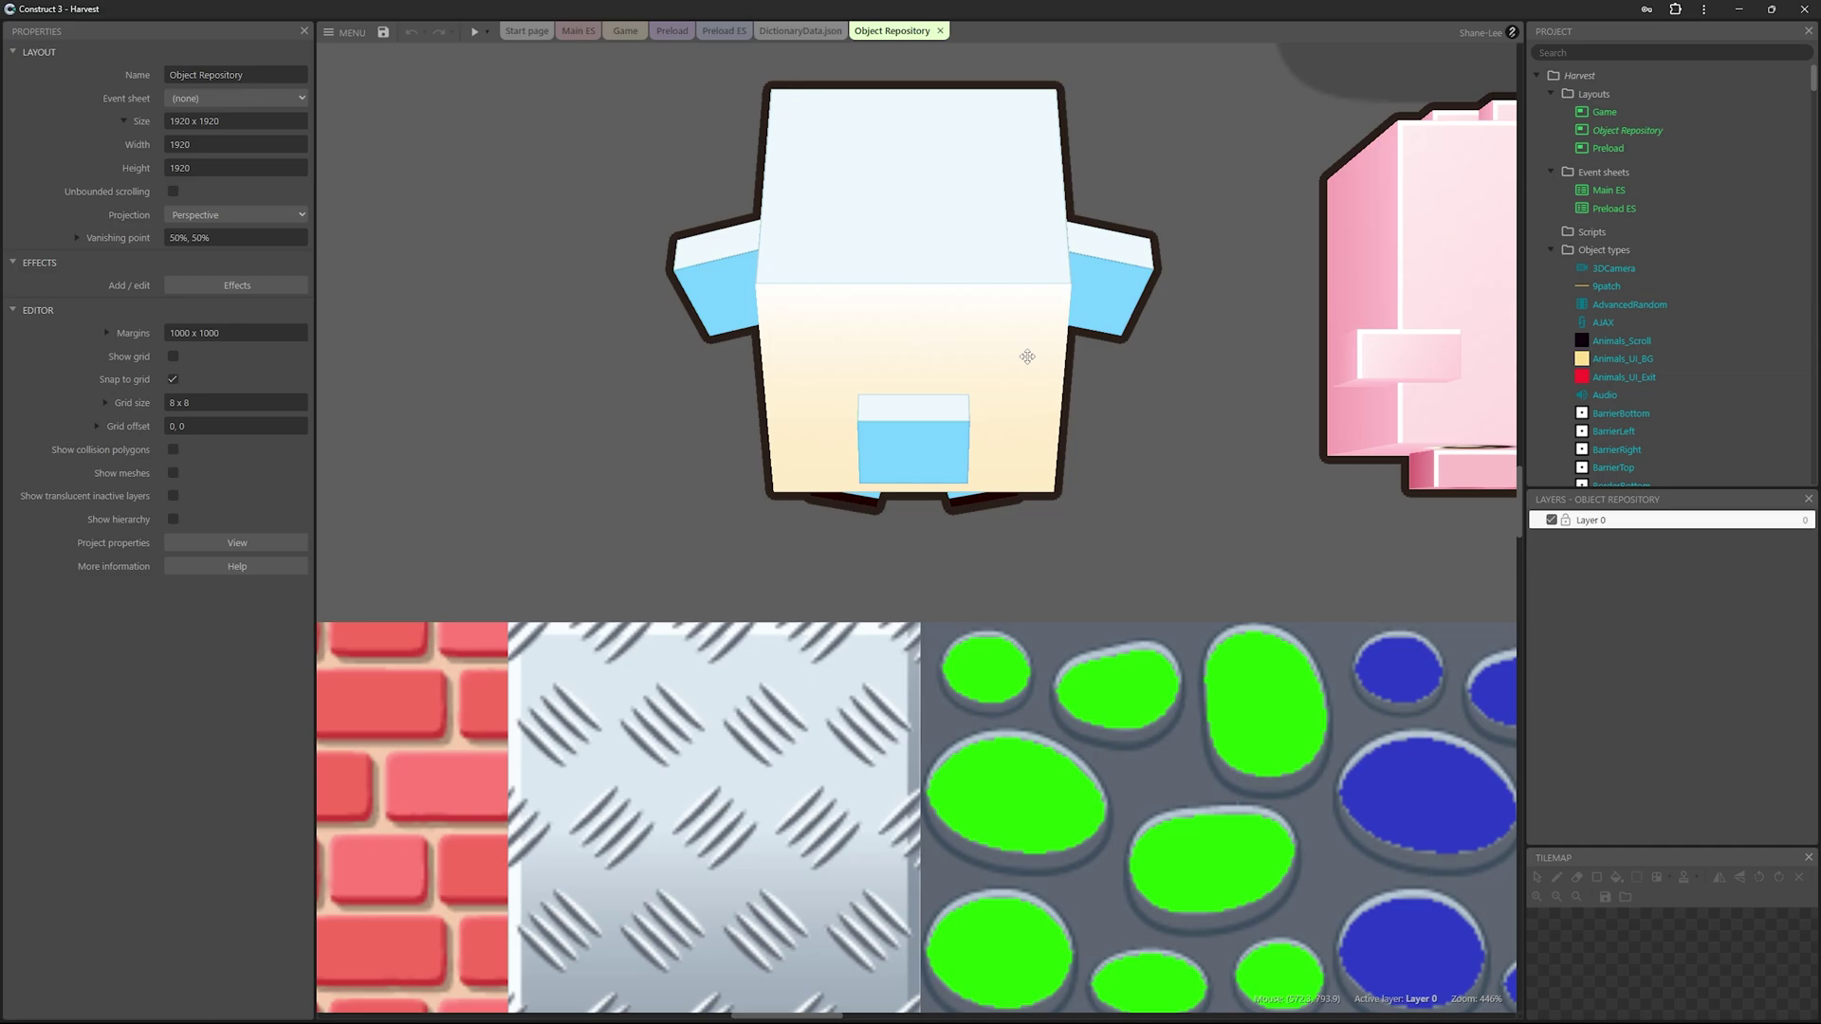
pyautogui.keyDown('ctrl'); pyautogui.scroll(10, 1027, 357); pyautogui.keyUp('ctrl')
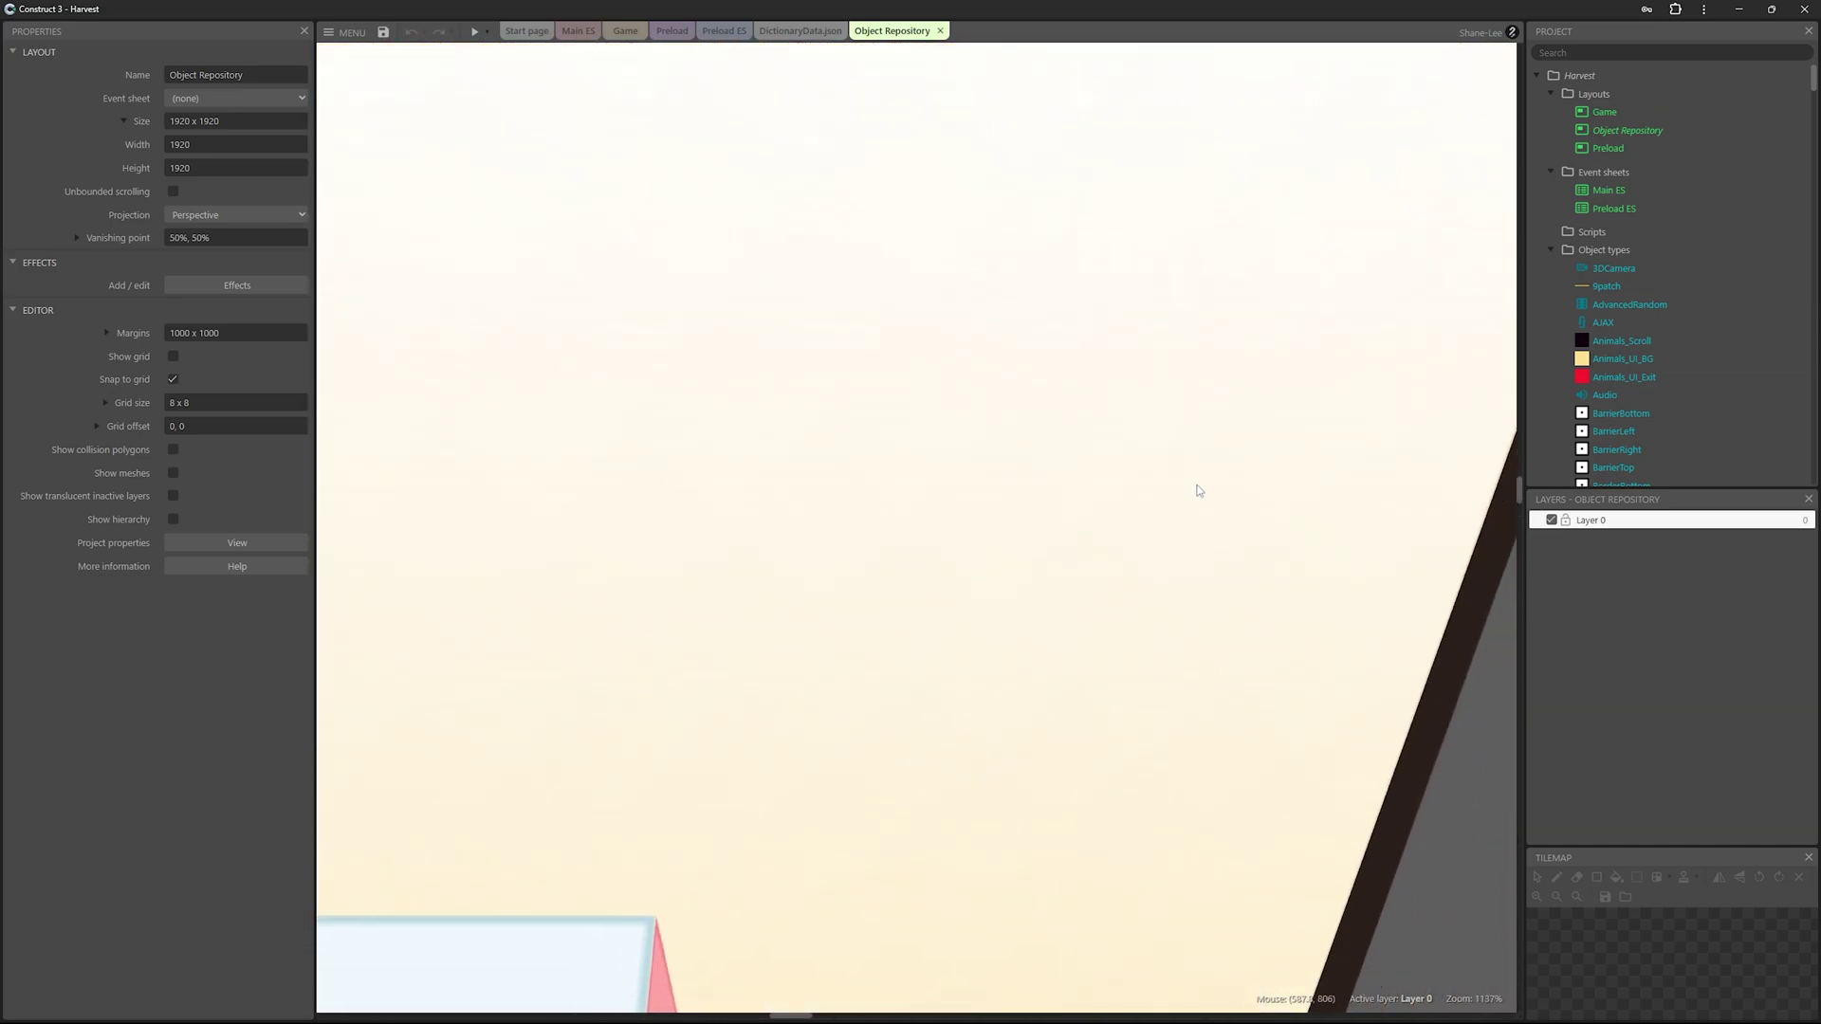
pyautogui.keyDown('ctrl'); pyautogui.scroll(-3, 1197, 491); pyautogui.keyUp('ctrl')
pyautogui.moveTo(1174, 444); pyautogui.dragTo(1130, 528, button='middle')
pyautogui.keyDown('ctrl'); pyautogui.scroll(3, 1071, 569); pyautogui.keyUp('ctrl')
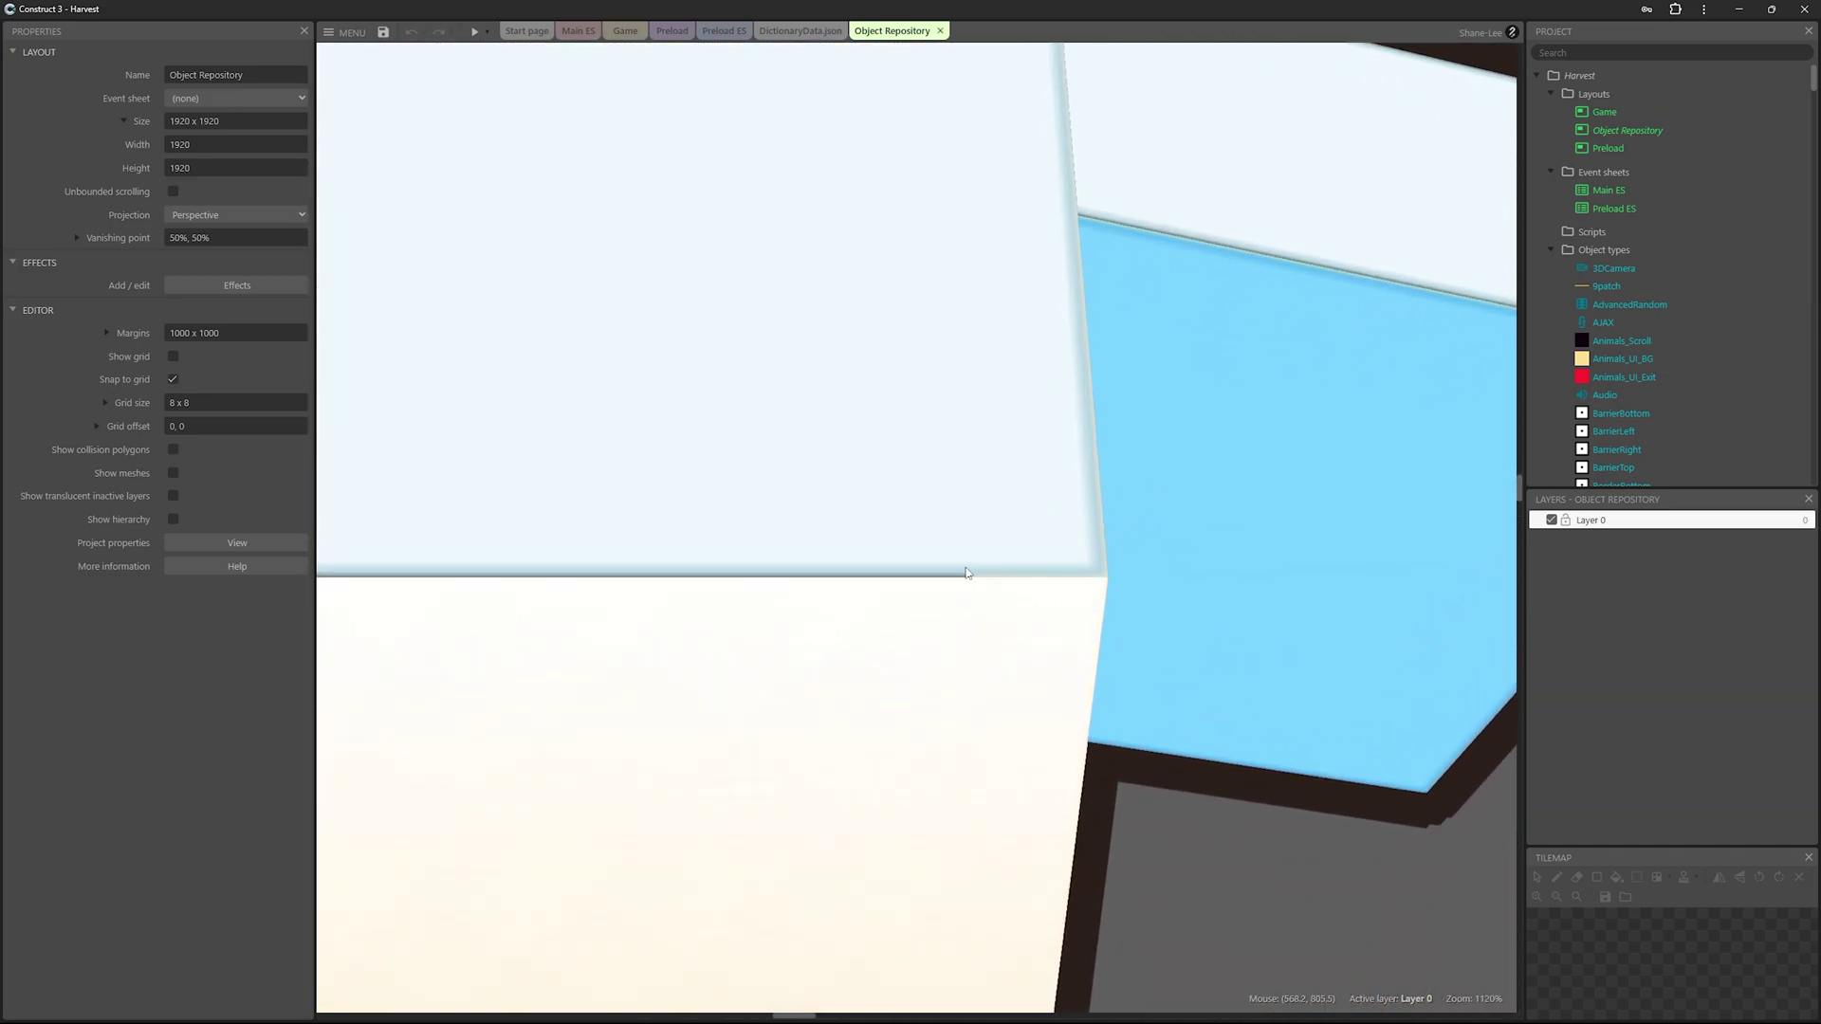
pyautogui.keyDown('ctrl'); pyautogui.scroll(-10, 997, 580); pyautogui.keyUp('ctrl')
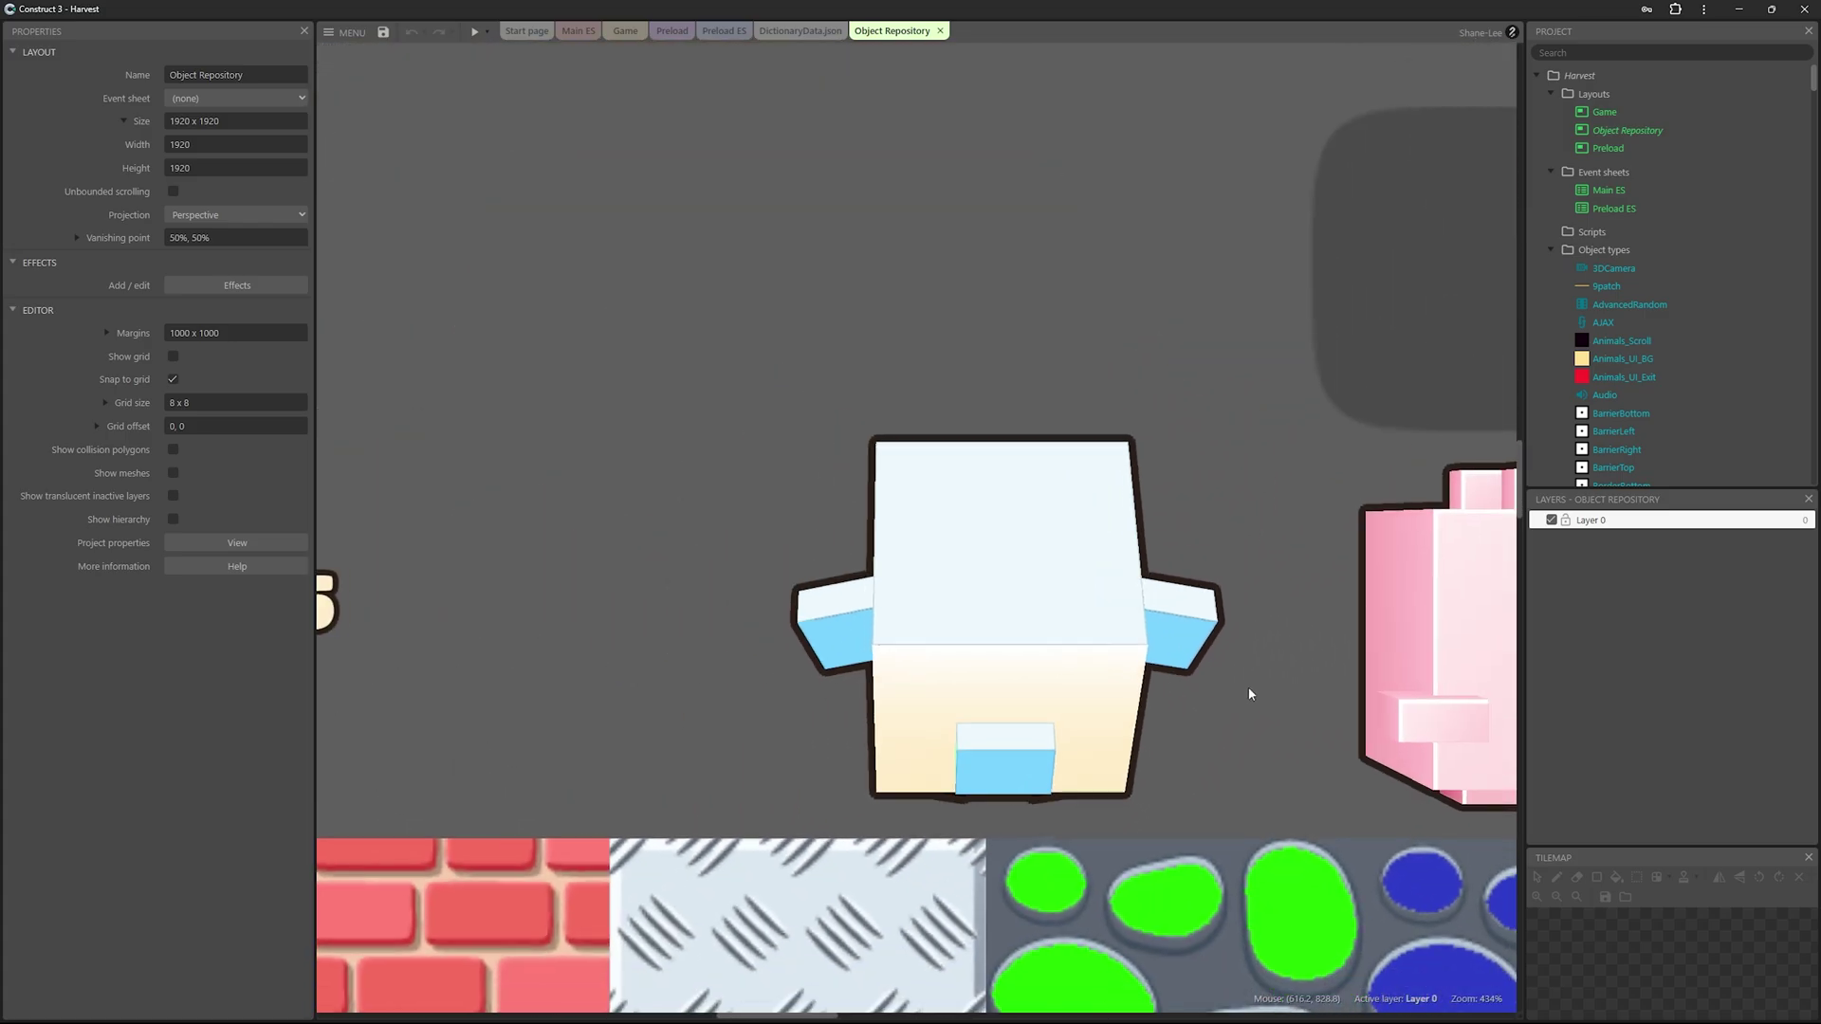
pyautogui.keyDown('ctrl'); pyautogui.scroll(-1, 1248, 695); pyautogui.keyUp('ctrl')
# Step: Inspect the Pig3D object's texture image, focusing on the gap between the face areas beside the eyes
pyautogui.moveTo(1461, 662); pyautogui.dragTo(780, 418, button='middle')
pyautogui.doubleClick(810, 419)
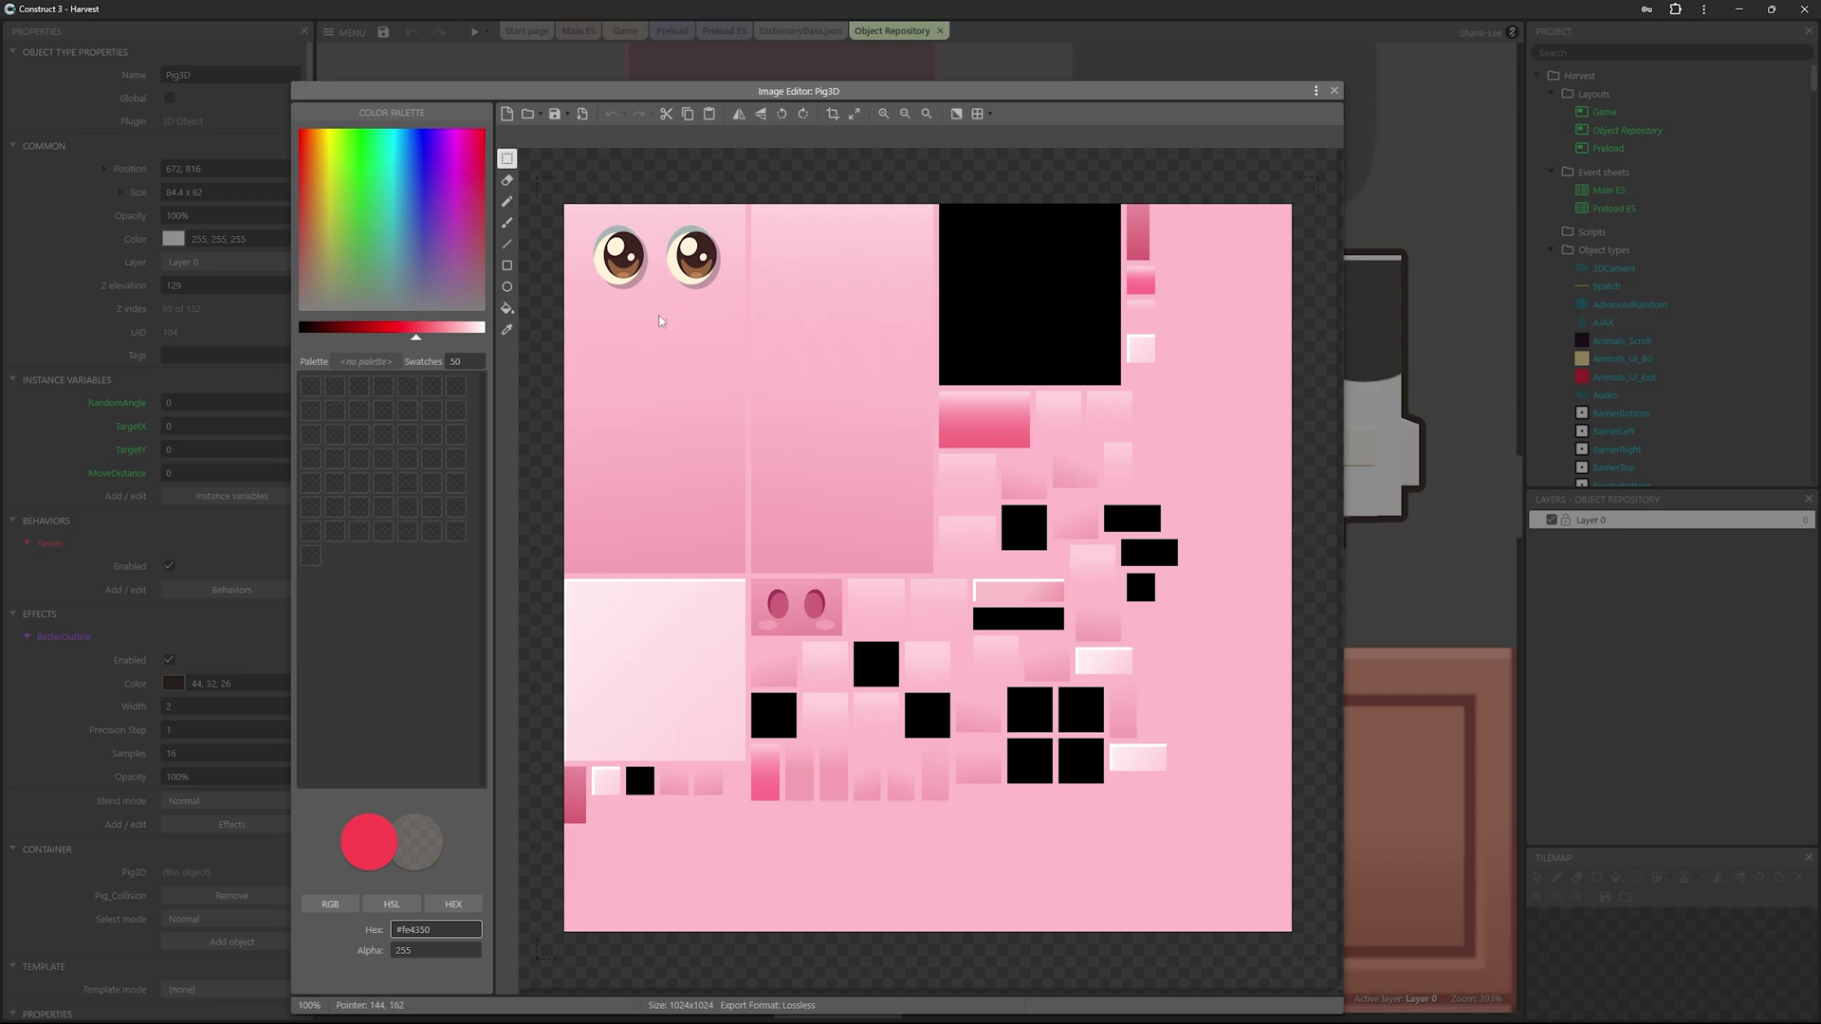
pyautogui.keyDown('ctrl'); pyautogui.scroll(3, 743, 258); pyautogui.keyUp('ctrl')
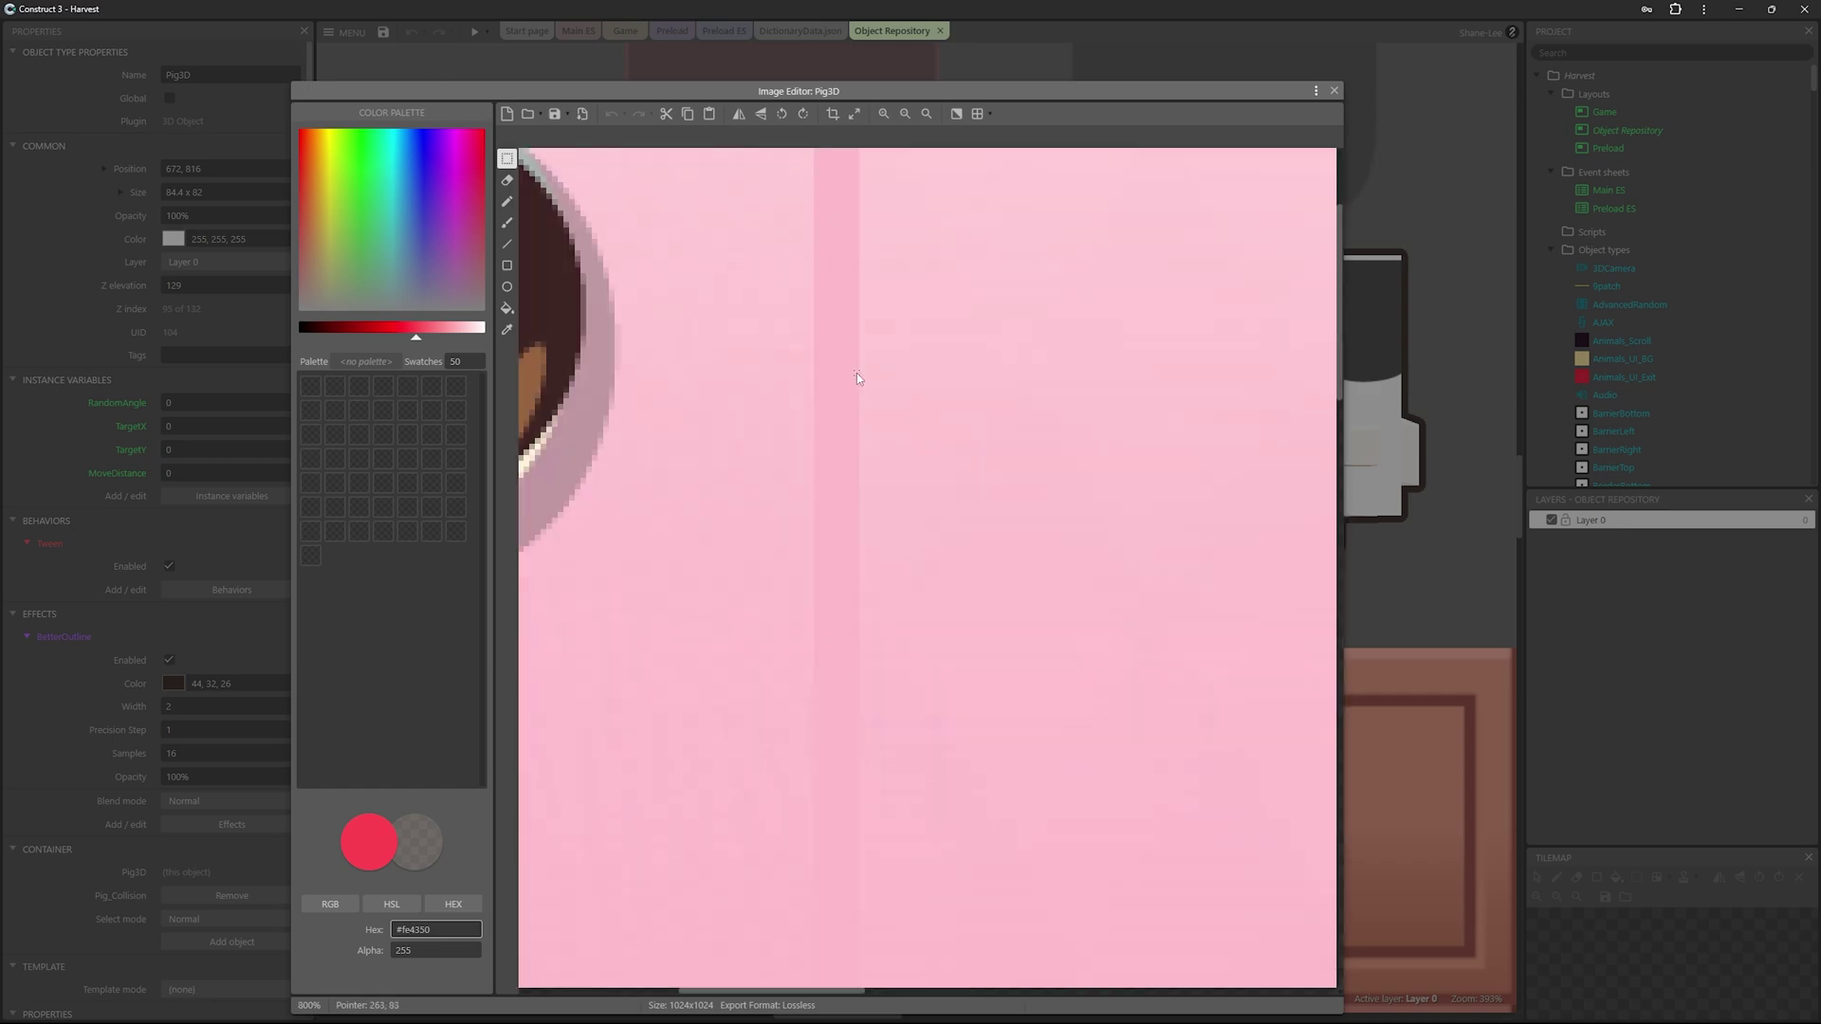
pyautogui.scroll(3, 850, 304)
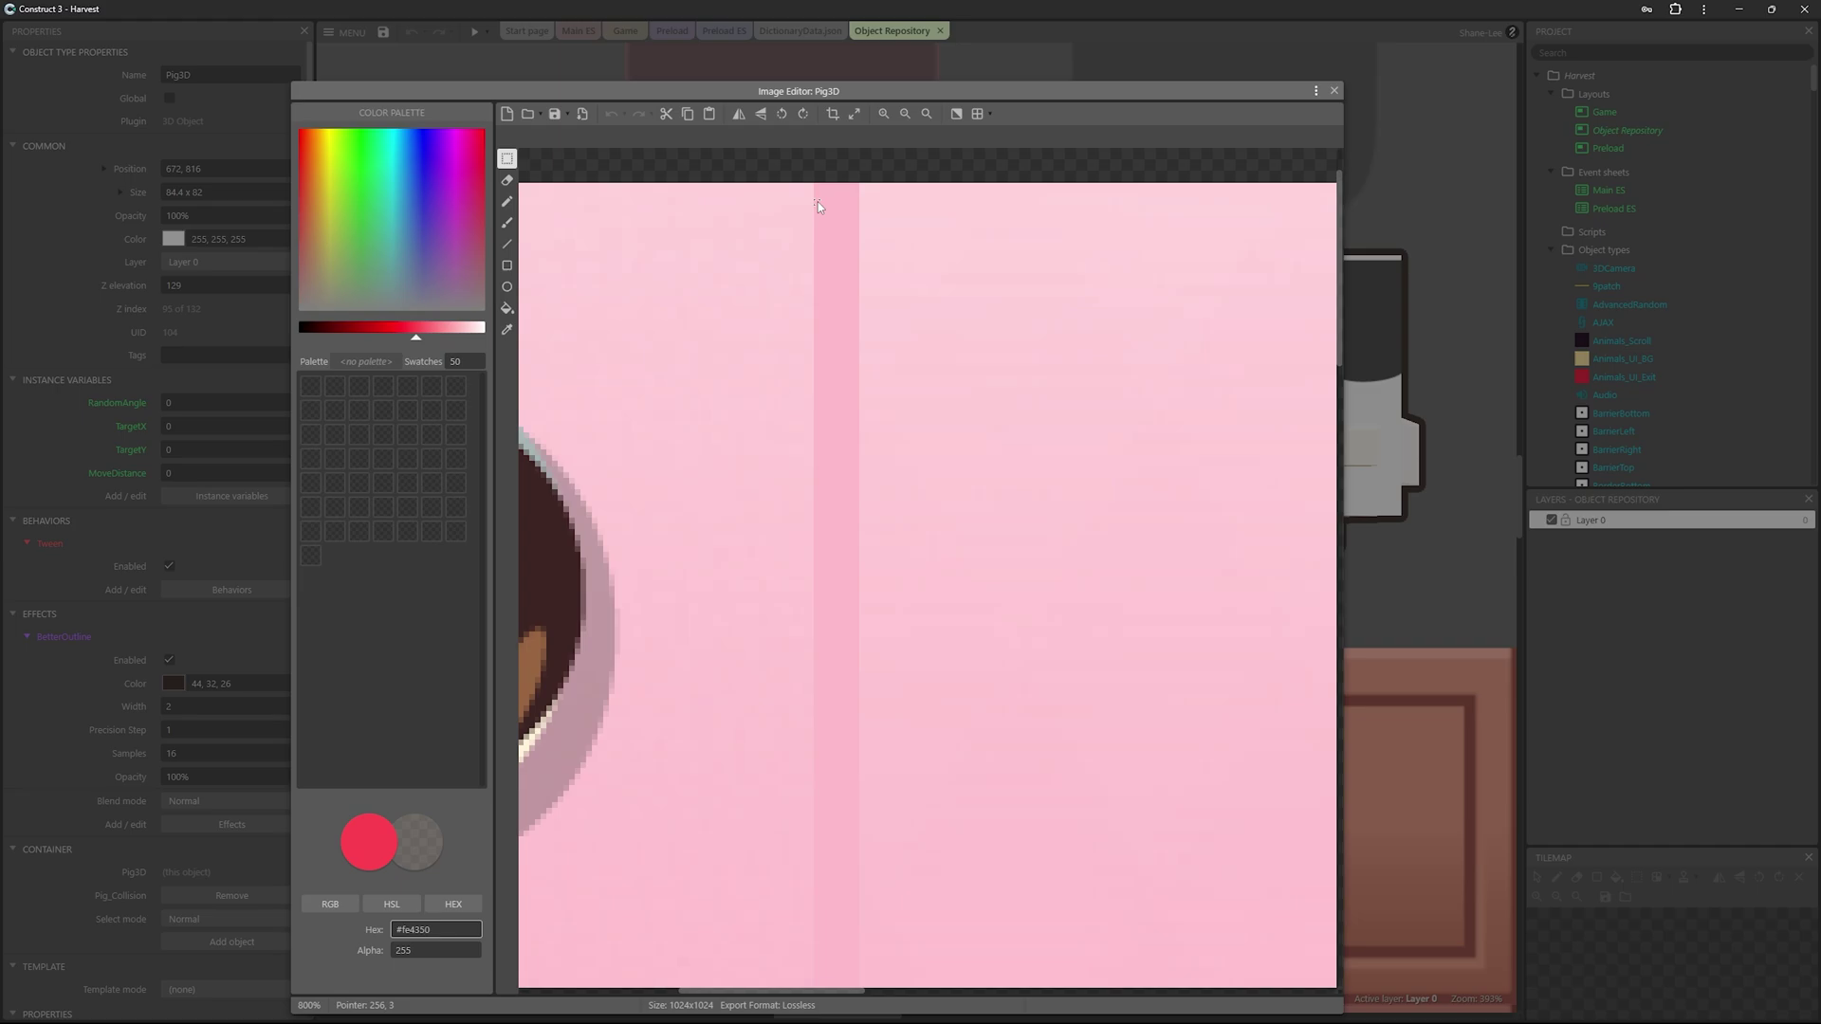
pyautogui.keyDown('ctrl'); pyautogui.scroll(-5, 834, 214); pyautogui.keyUp('ctrl')
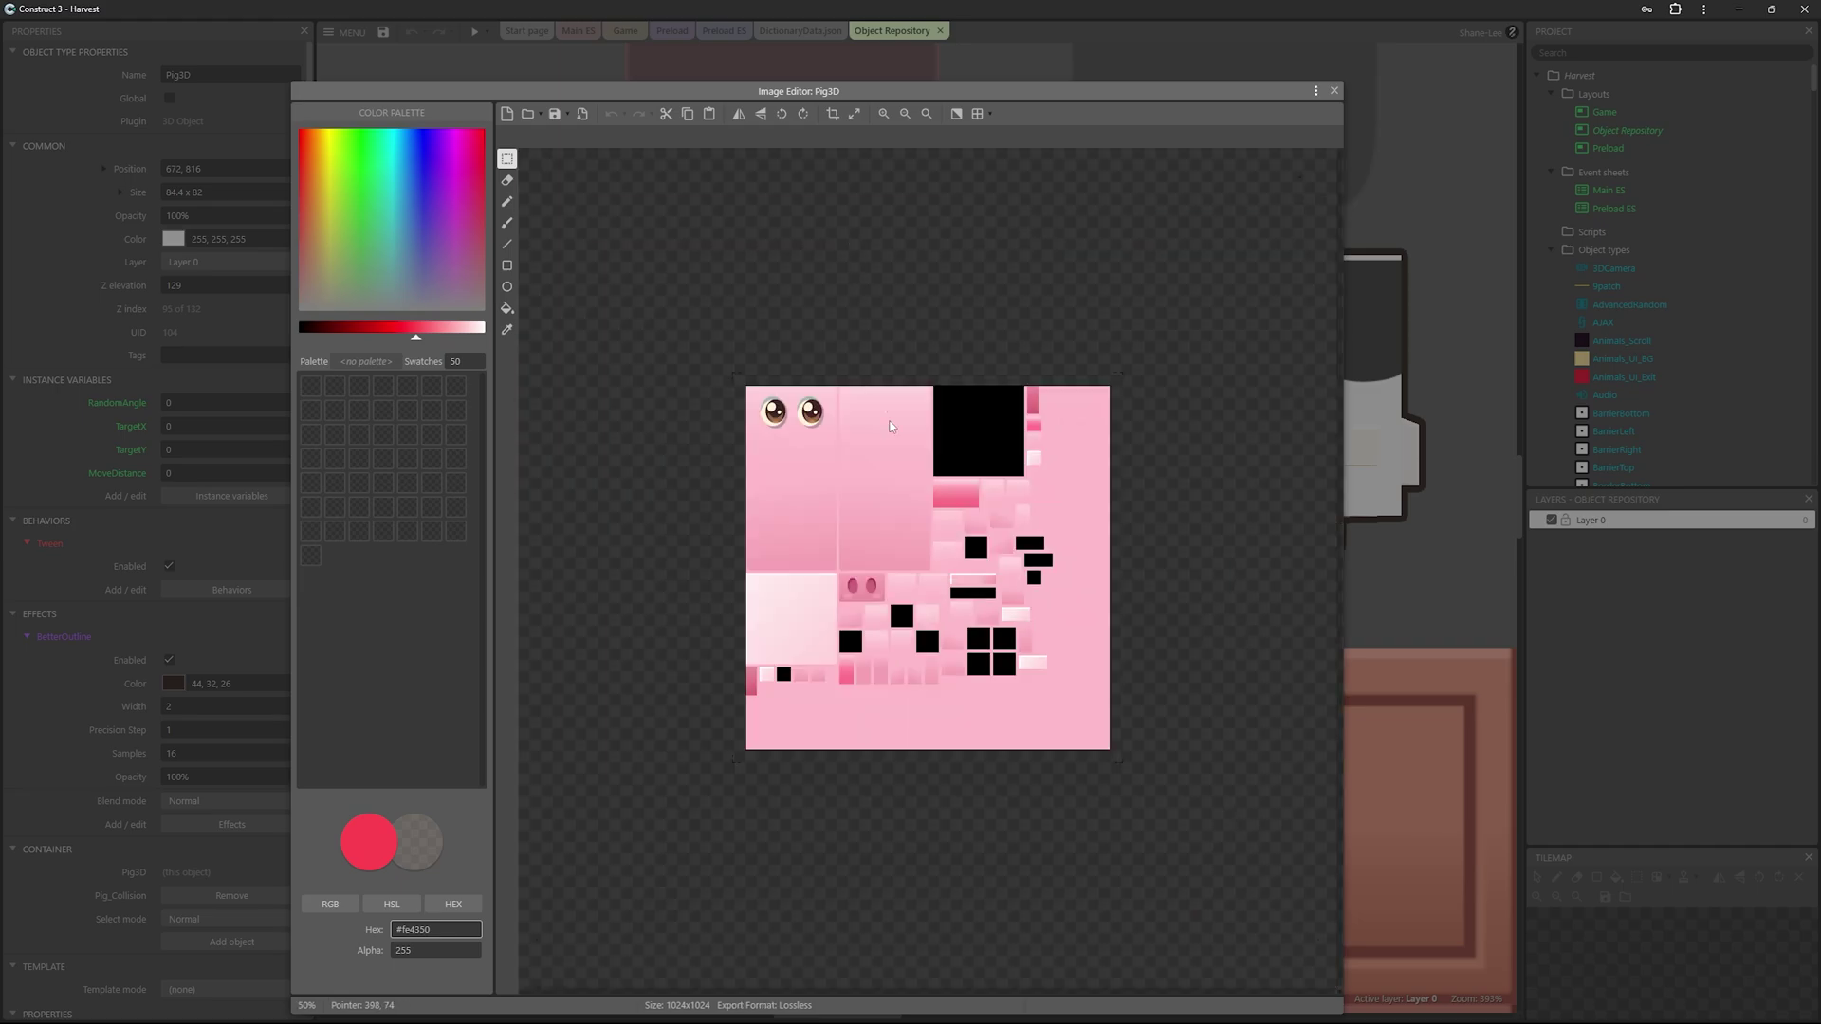
pyautogui.click(1335, 91)
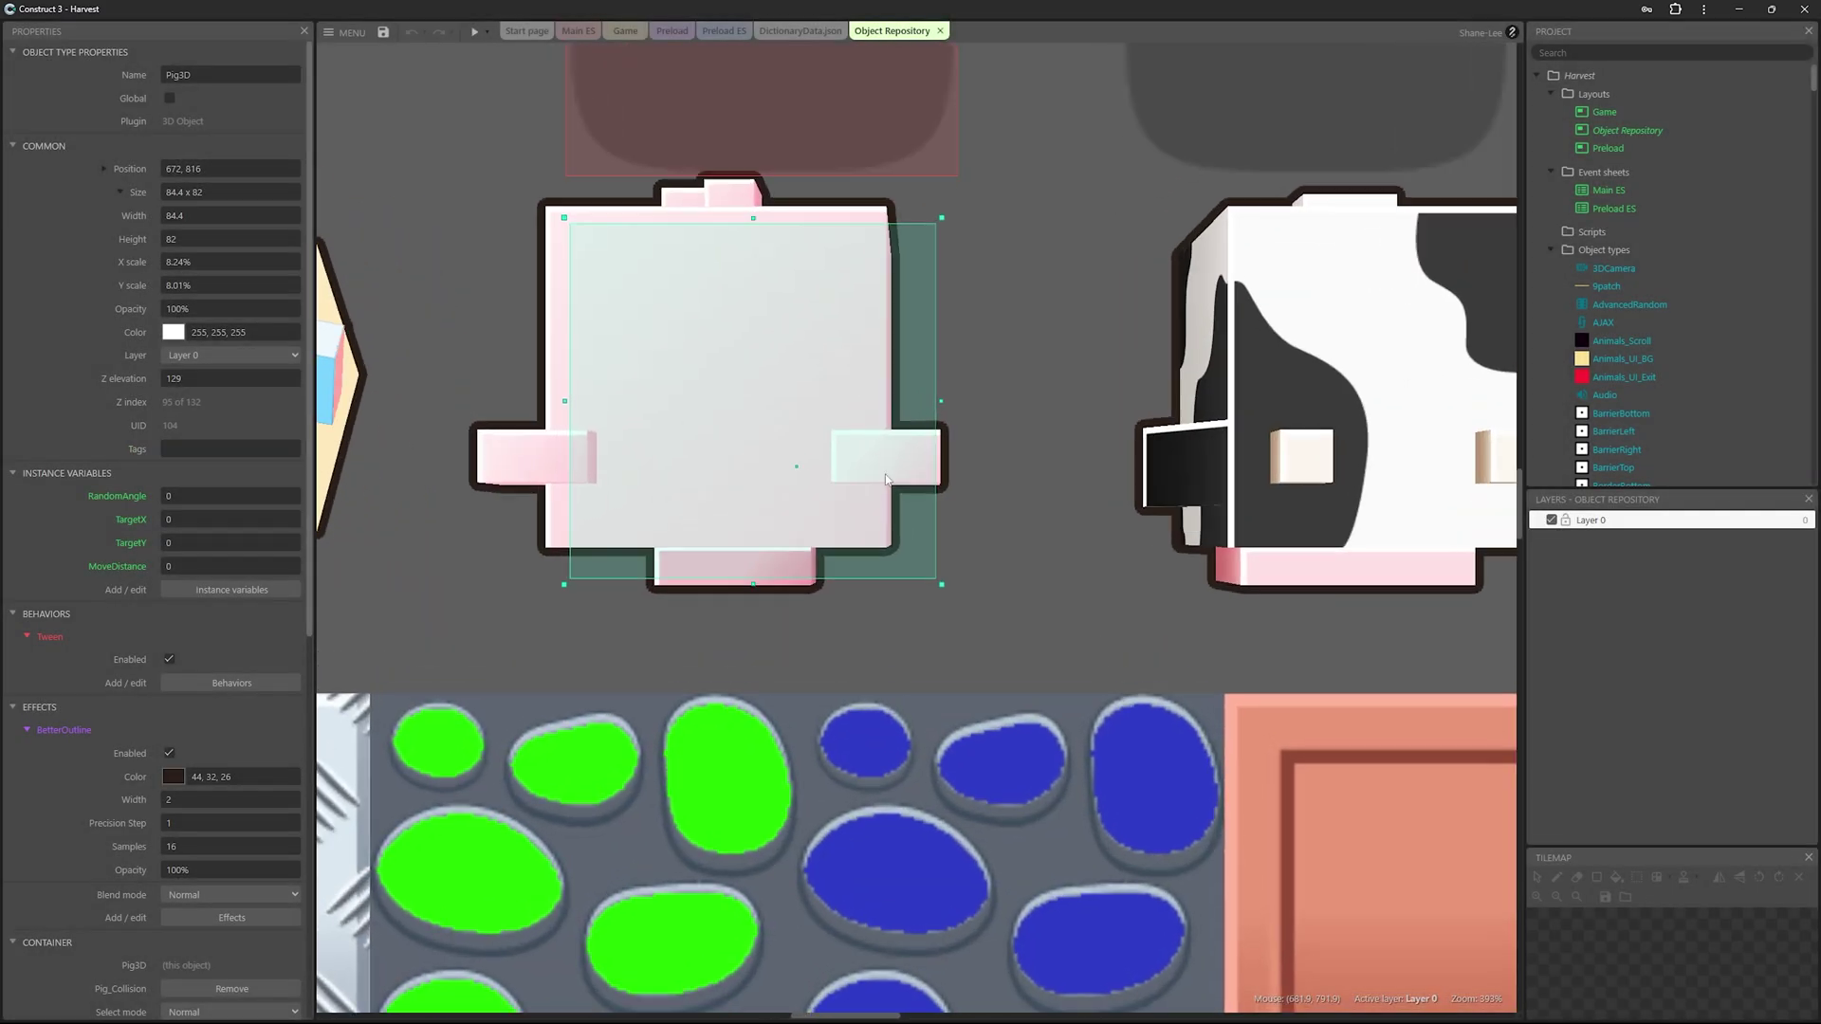
# Step: Inspect the Cow3D object's texture image and the gaps between its face areas
pyautogui.keyDown('ctrl'); pyautogui.scroll(5, 1016, 327); pyautogui.keyUp('ctrl')
pyautogui.keyDown('ctrl'); pyautogui.scroll(-6, 1058, 376); pyautogui.keyUp('ctrl')
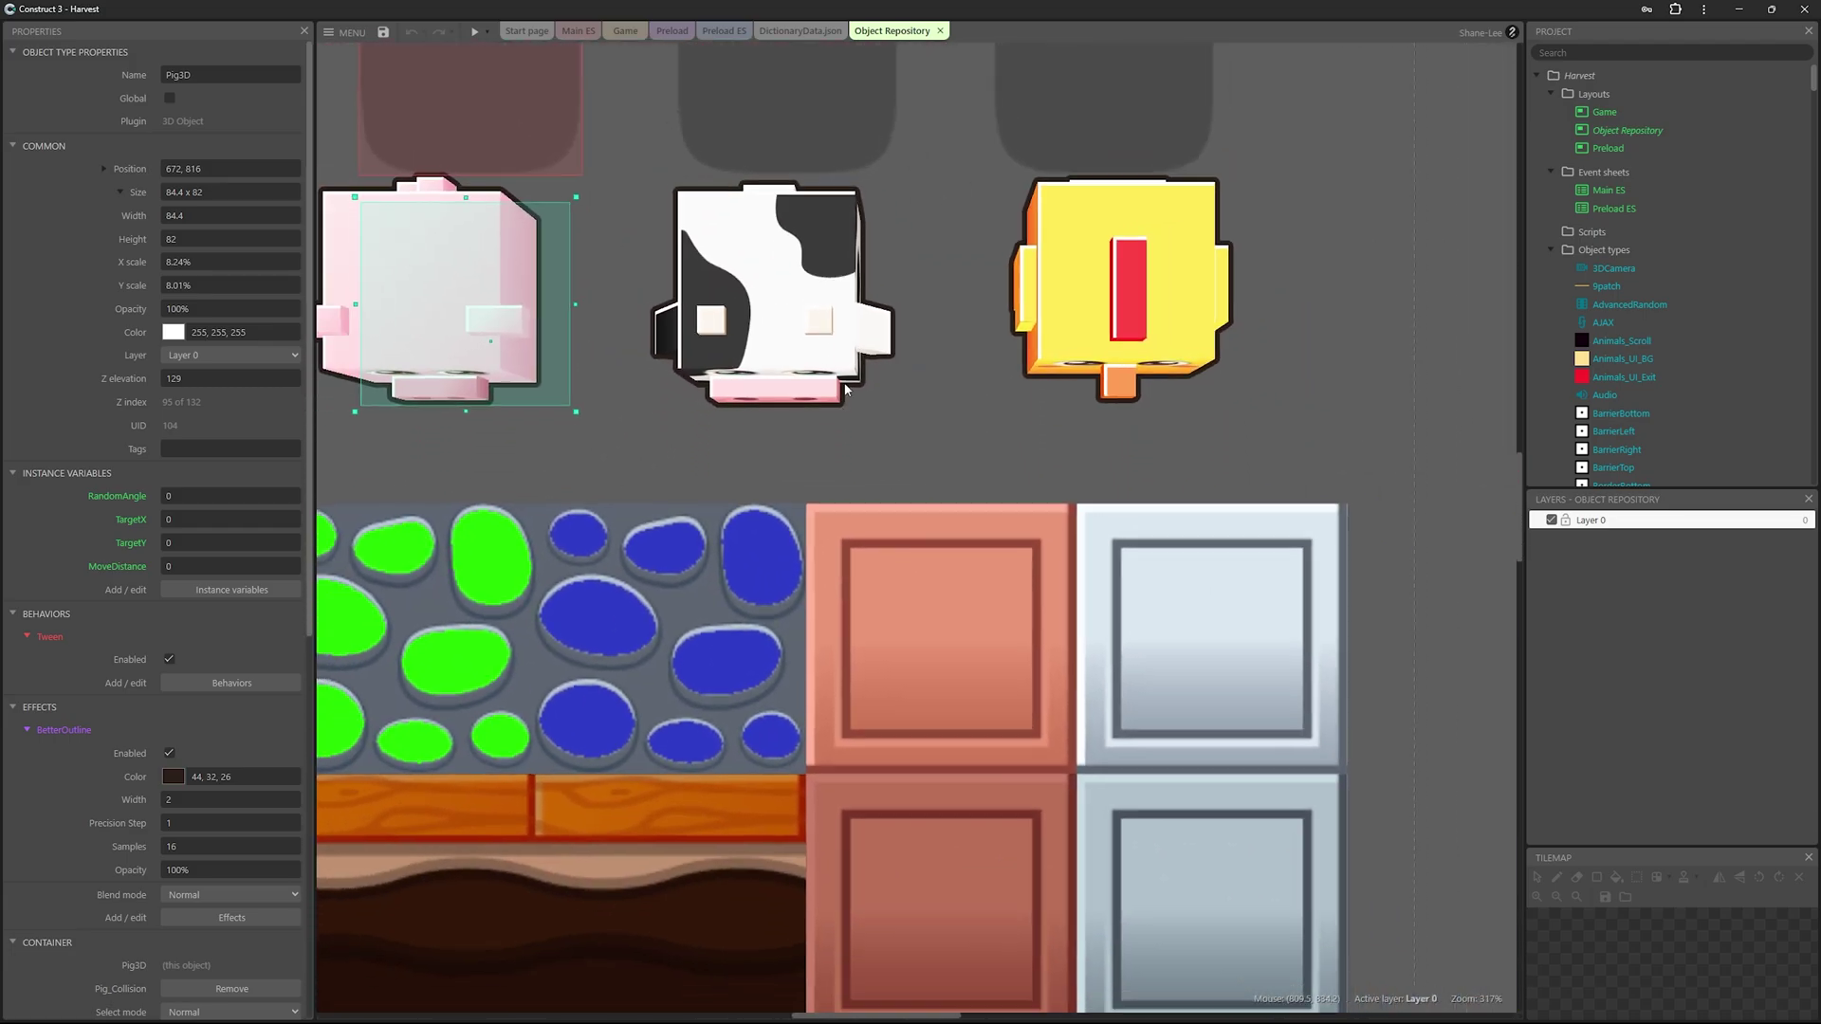
pyautogui.doubleClick(839, 384)
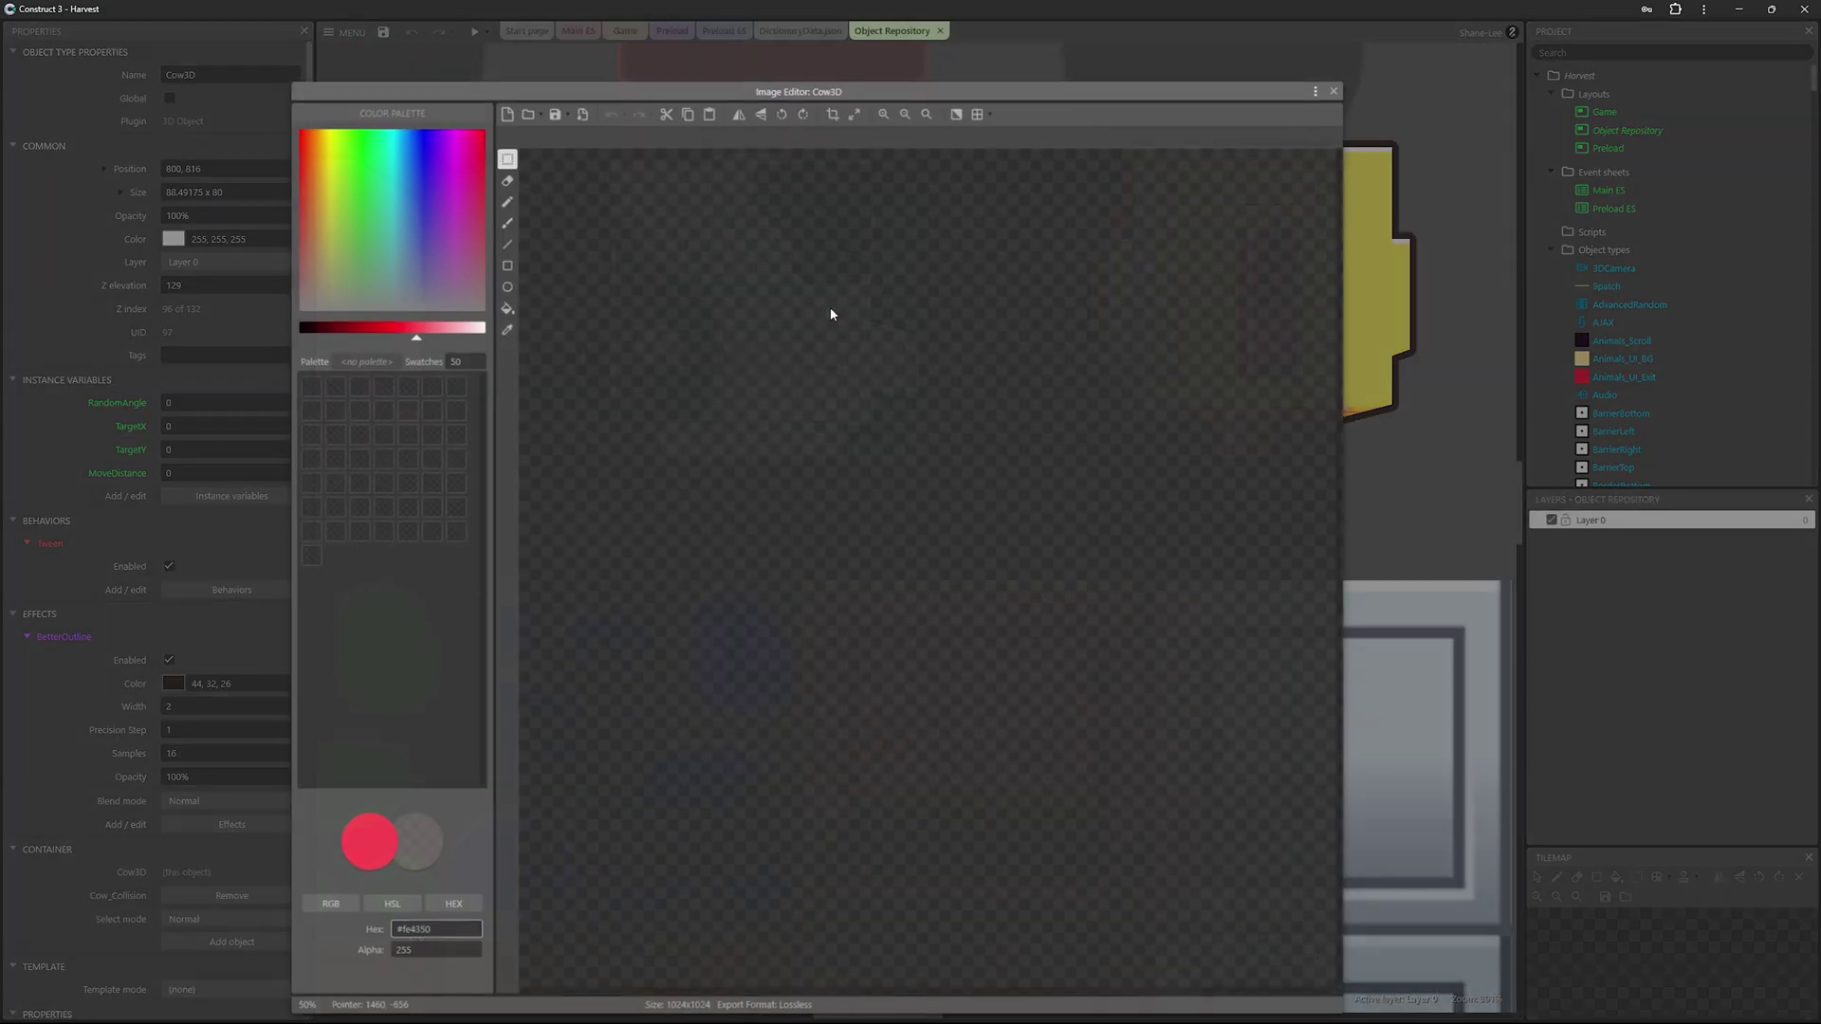
pyautogui.keyDown('ctrl'); pyautogui.scroll(-3, 853, 228); pyautogui.keyUp('ctrl')
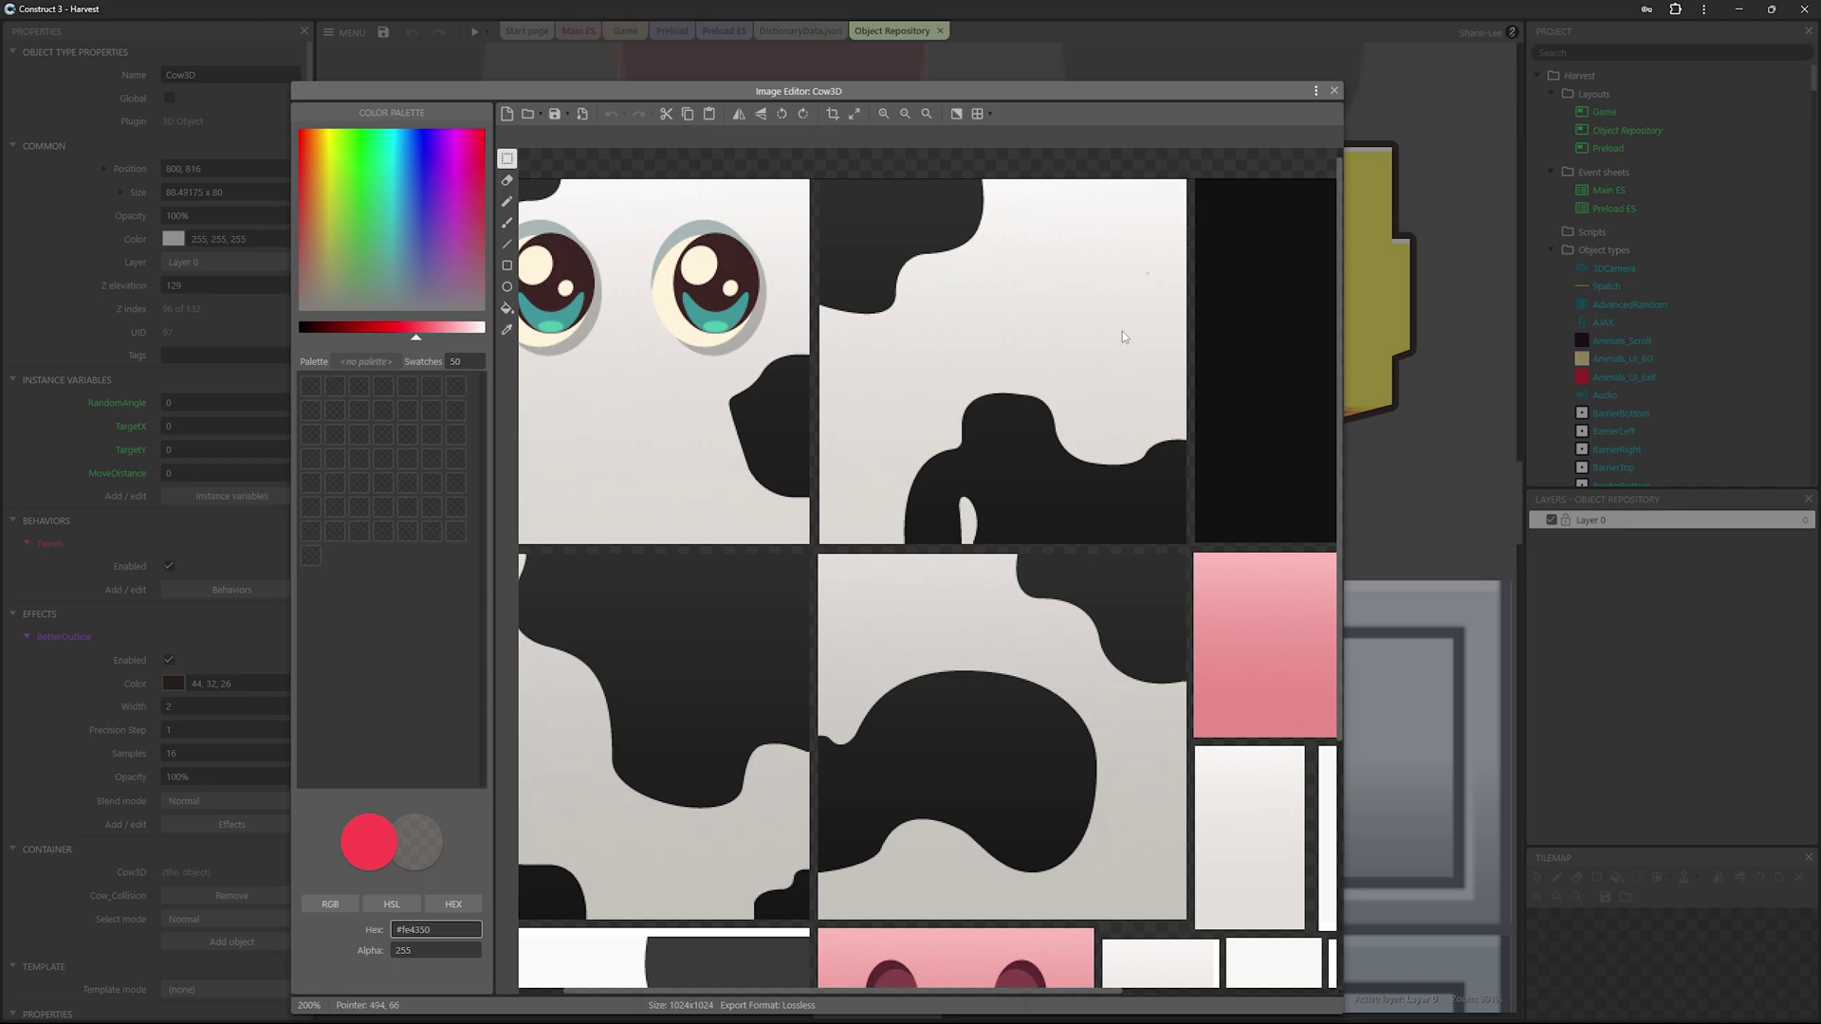
pyautogui.click(1334, 92)
# Step: Compare the sheep model with the pig, cow and chicken models in the Object Repository layout
pyautogui.keyDown('ctrl'); pyautogui.scroll(-4, 996, 418); pyautogui.keyUp('ctrl')
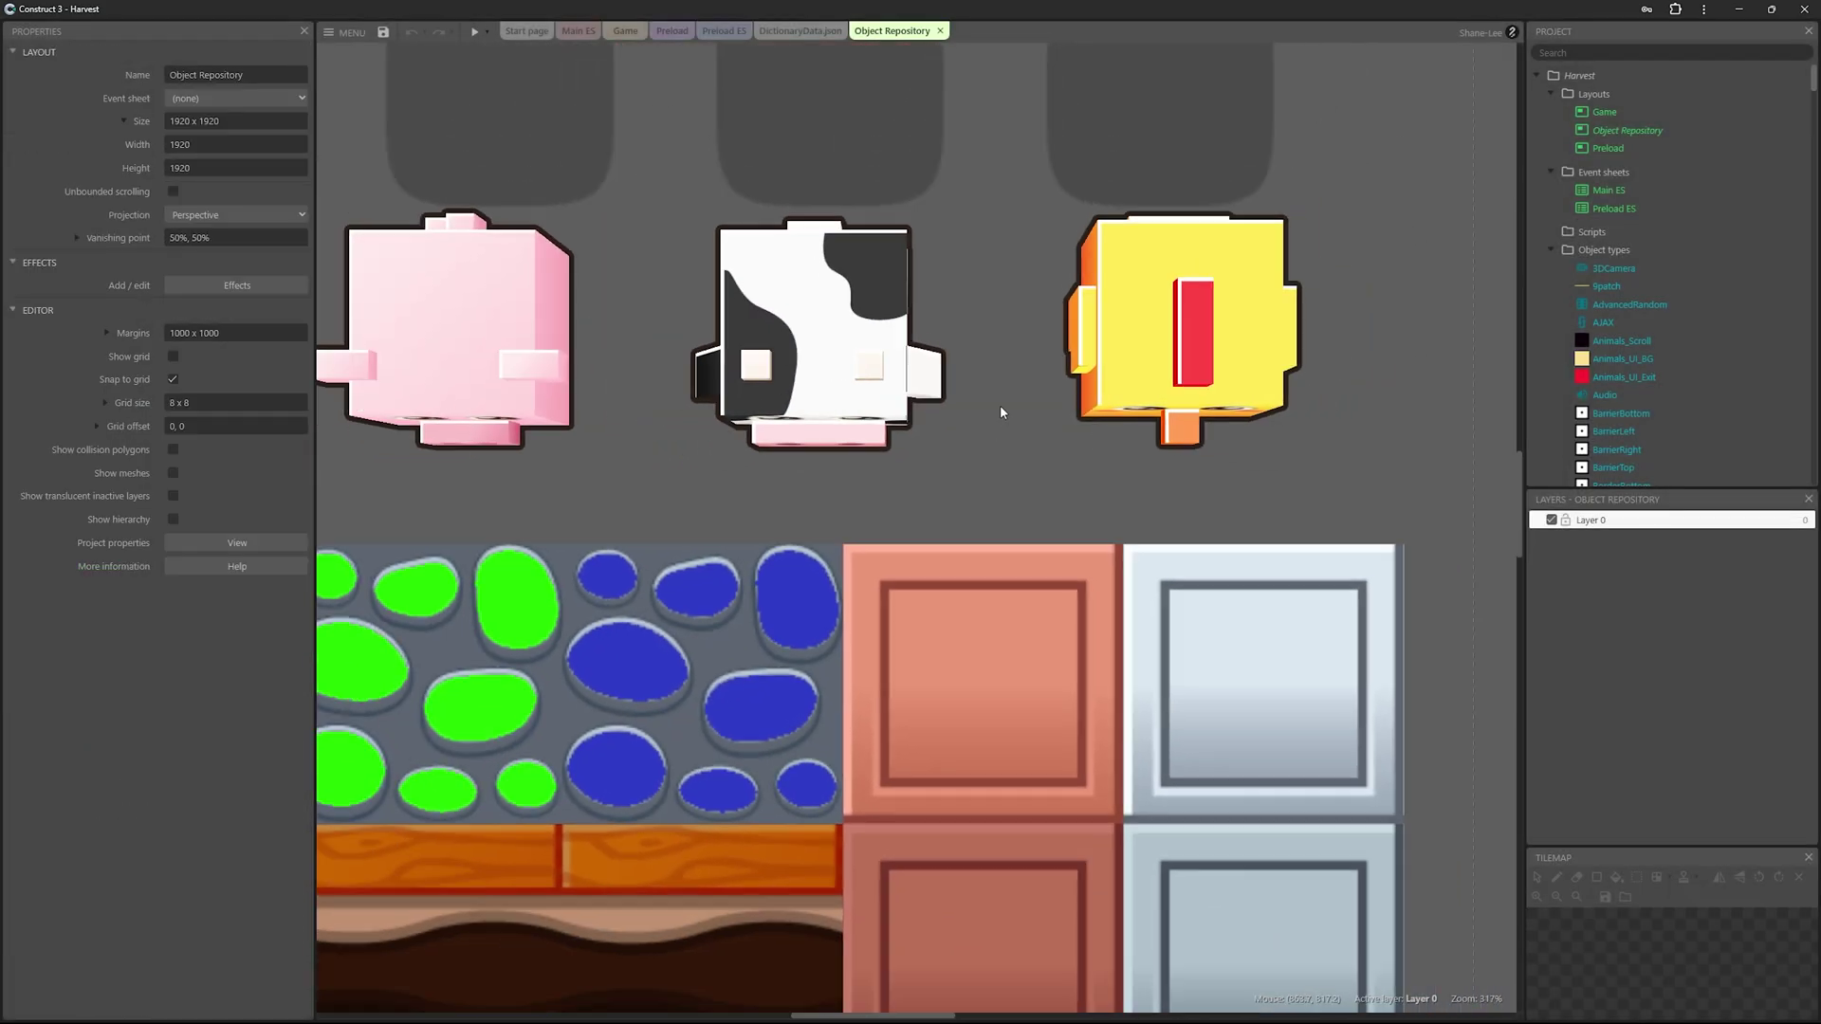
pyautogui.keyDown('ctrl'); pyautogui.scroll(4, 986, 455); pyautogui.keyUp('ctrl')
pyautogui.keyDown('ctrl'); pyautogui.scroll(-3, 965, 452); pyautogui.keyUp('ctrl')
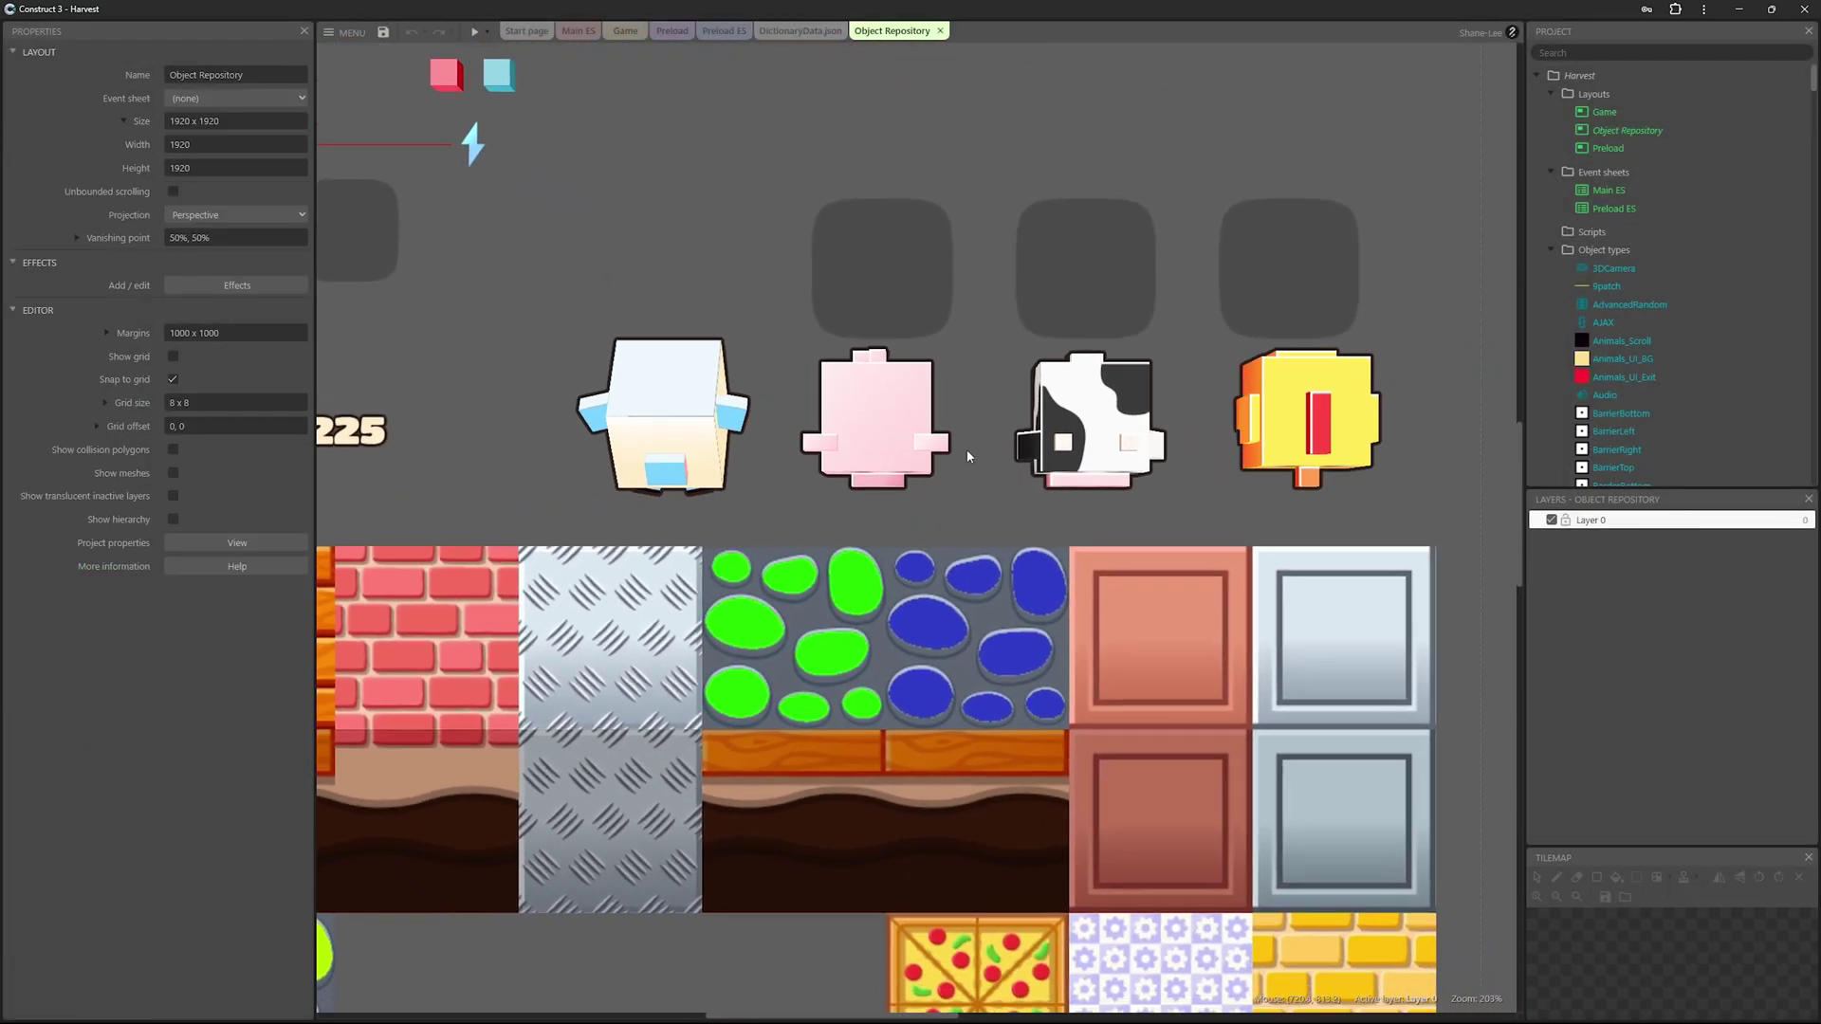
pyautogui.keyDown('ctrl'); pyautogui.scroll(3, 956, 463); pyautogui.keyUp('ctrl')
pyautogui.keyDown('ctrl'); pyautogui.scroll(-3, 953, 475); pyautogui.keyUp('ctrl')
pyautogui.click(908, 497)
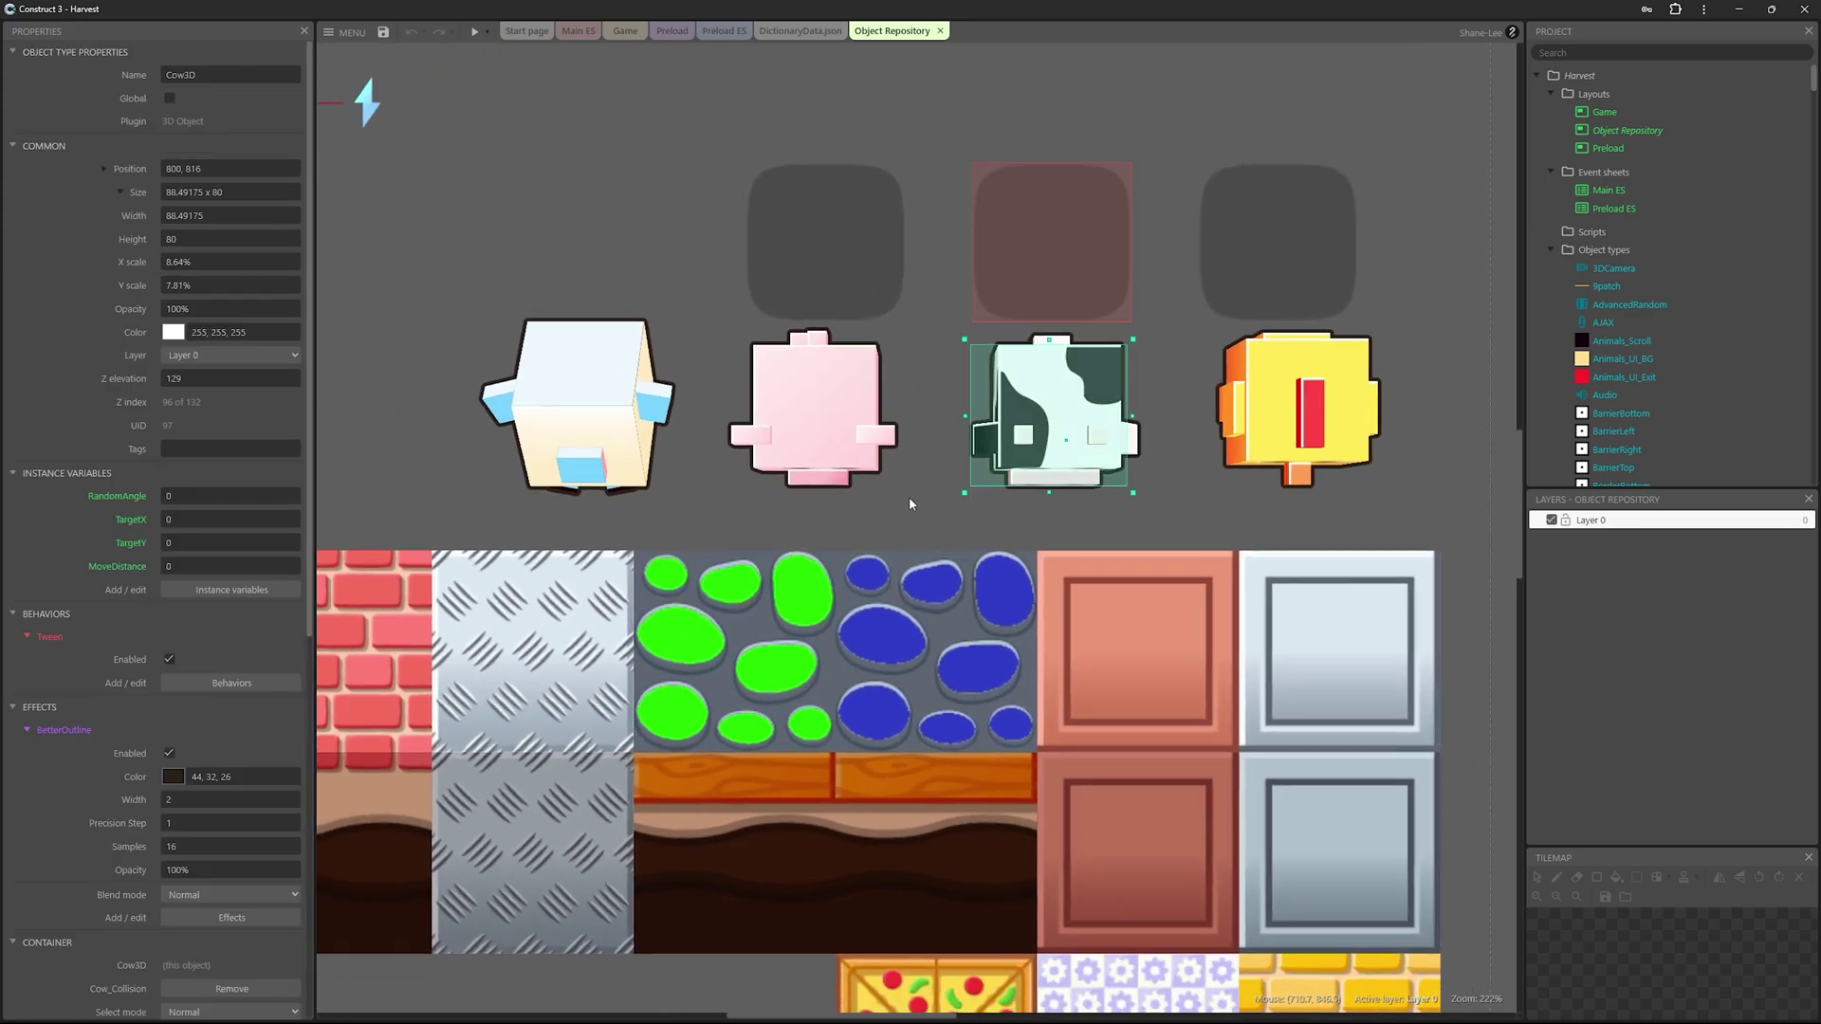
pyautogui.keyDown('ctrl'); pyautogui.scroll(7, 948, 479); pyautogui.keyUp('ctrl')
pyautogui.keyDown('ctrl'); pyautogui.scroll(4, 951, 423); pyautogui.keyUp('ctrl')
pyautogui.click(902, 508)
pyautogui.keyDown('ctrl'); pyautogui.scroll(-12, 902, 508); pyautogui.keyUp('ctrl')
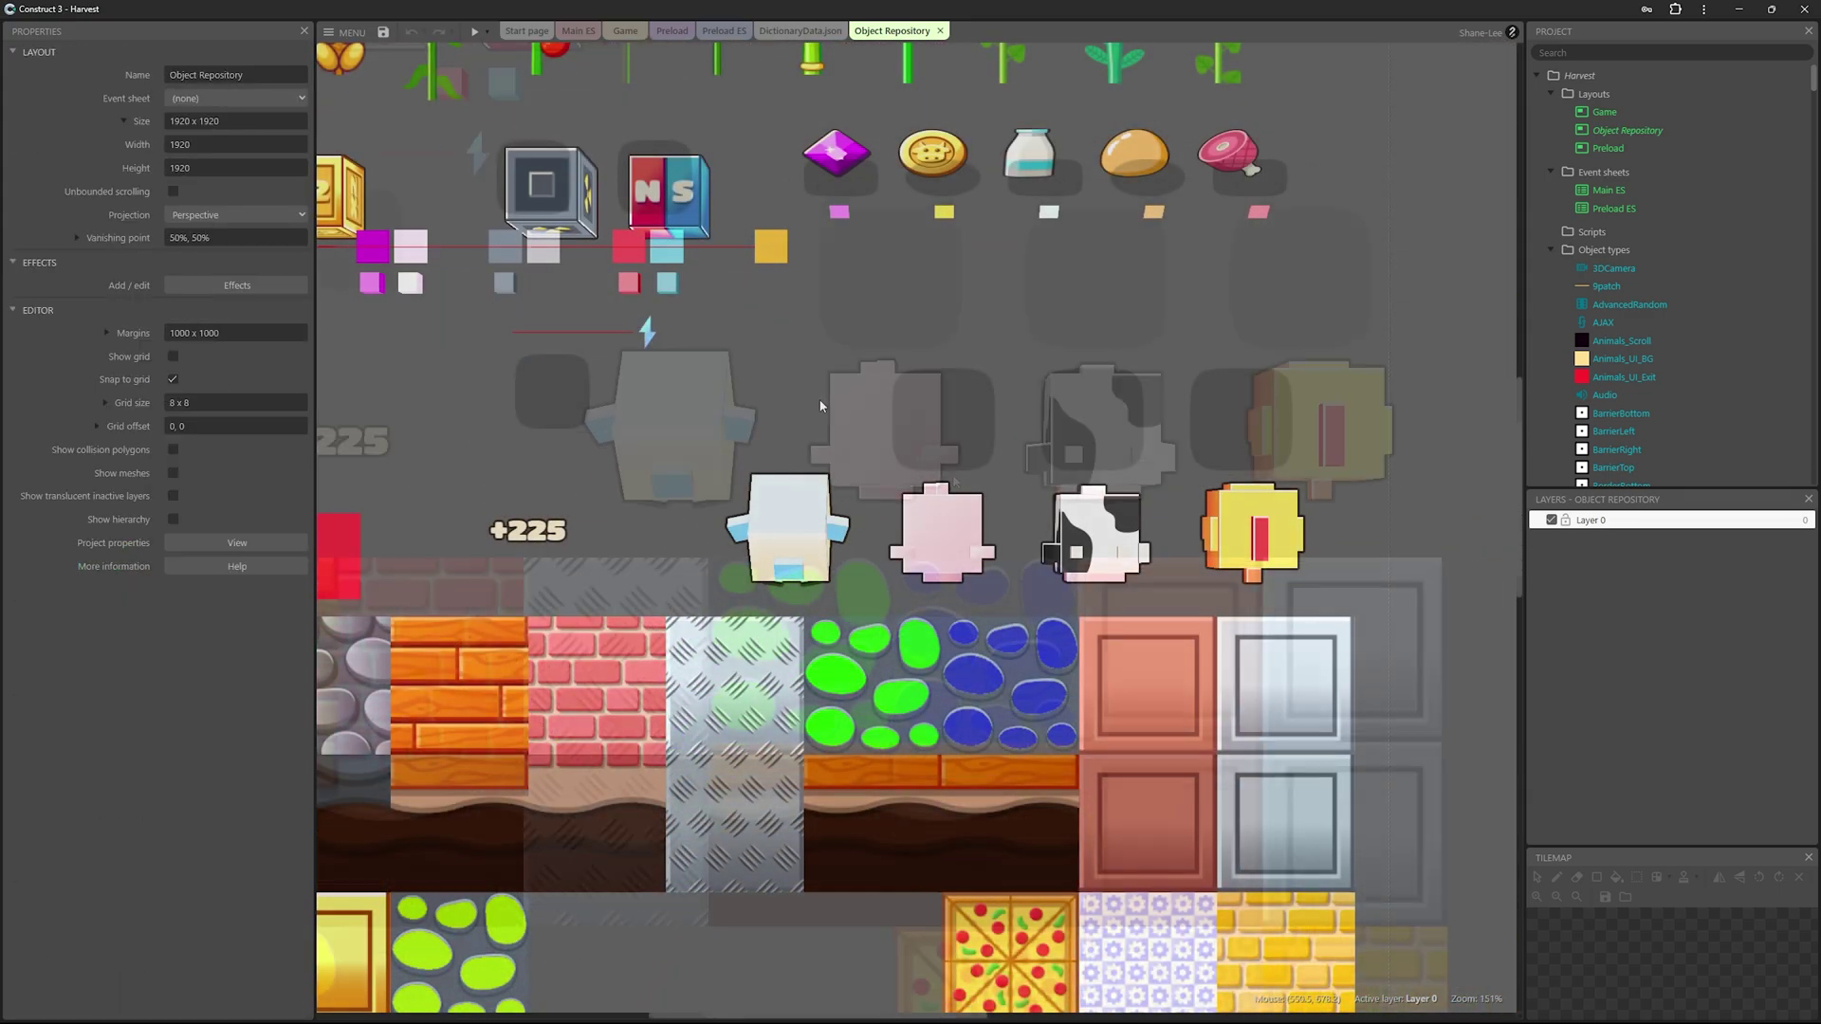